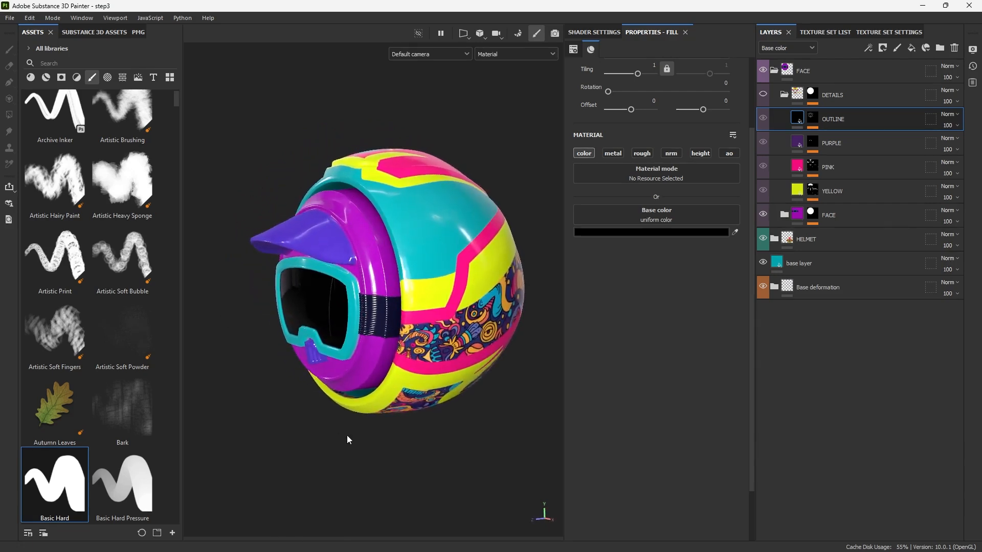
# - Examine the painted helmet from the front, side and back, and view the whole character on its base
pyautogui.keyDown('alt'); pyautogui.moveTo(206, 189); pyautogui.dragTo(528, 310); pyautogui.keyUp('alt')
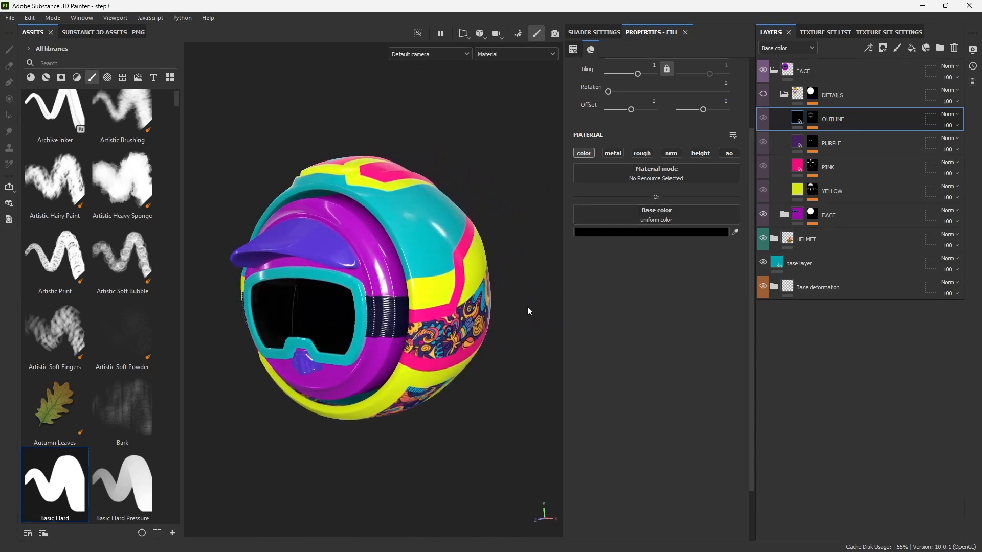
pyautogui.moveTo(343, 292)
pyautogui.keyDown('alt'); pyautogui.mouseDown()
pyautogui.moveTo(469, 231)
pyautogui.moveTo(465, 278)
pyautogui.moveTo(324, 296)
pyautogui.mouseUp(); pyautogui.keyUp('alt')
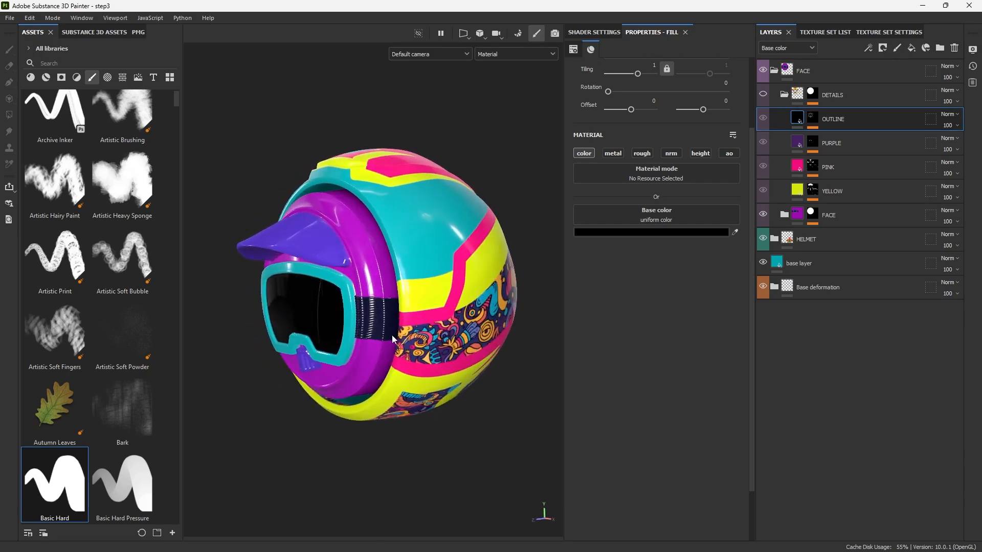
pyautogui.keyDown('alt'); pyautogui.moveTo(392, 335); pyautogui.dragTo(413, 285); pyautogui.keyUp('alt')
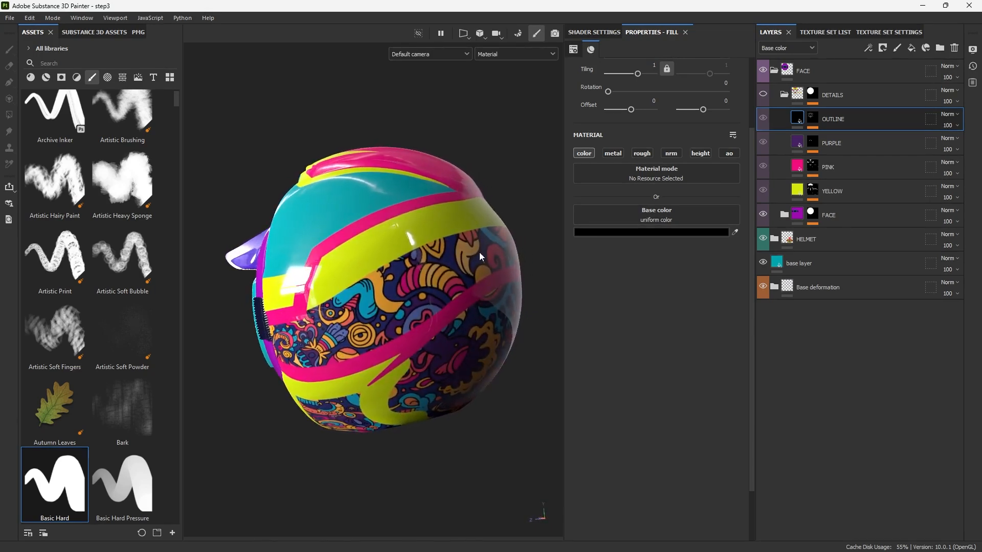
pyautogui.keyDown('alt'); pyautogui.moveTo(384, 306); pyautogui.dragTo(316, 307); pyautogui.keyUp('alt')
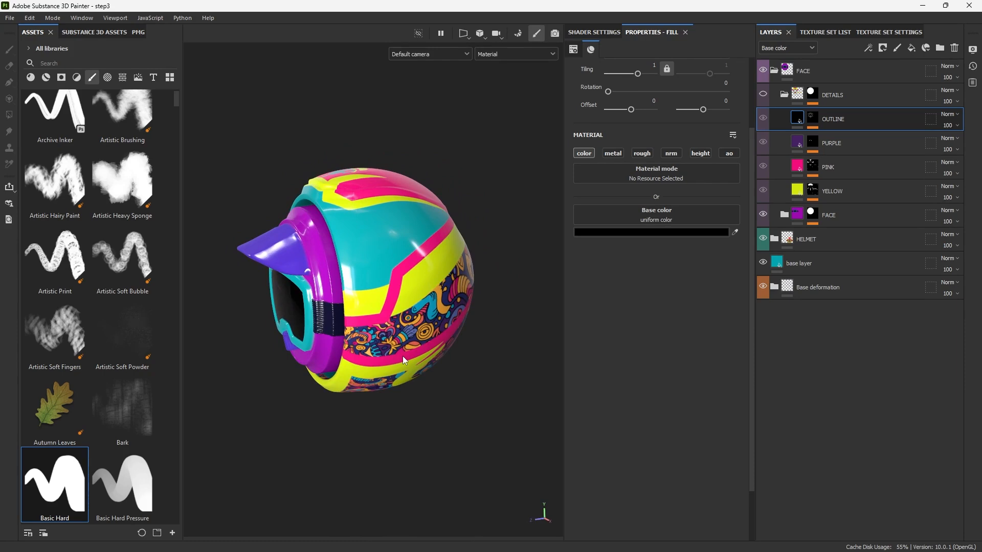
pyautogui.keyDown('alt'); pyautogui.moveTo(403, 356); pyautogui.dragTo(434, 314); pyautogui.keyUp('alt')
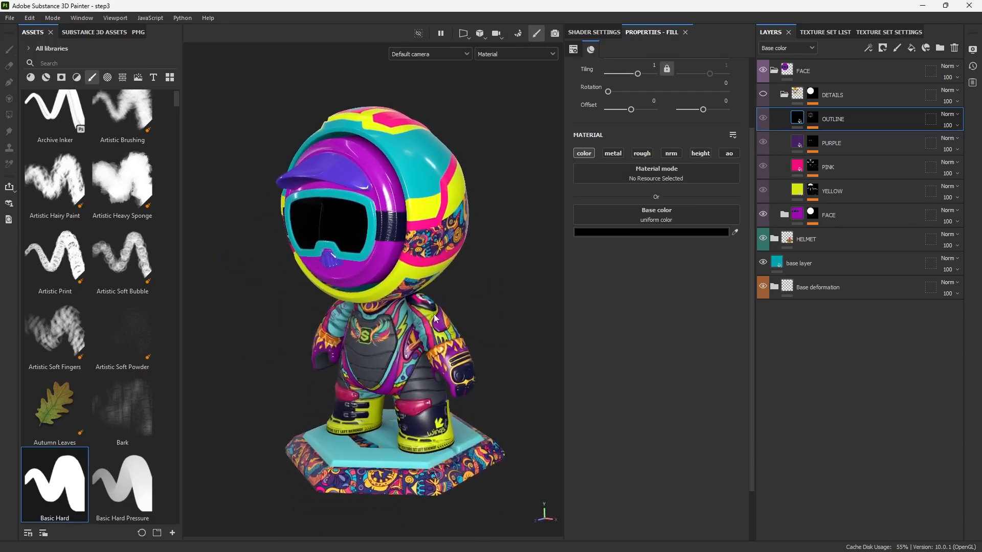
pyautogui.keyDown('alt'); pyautogui.moveTo(375, 305); pyautogui.dragTo(373, 305); pyautogui.keyUp('alt')
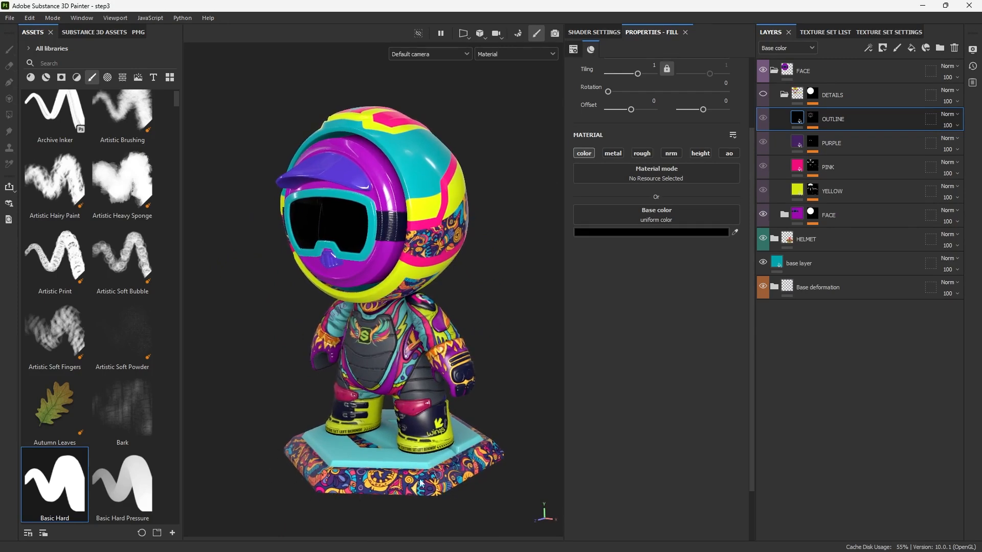
pyautogui.keyDown('alt'); pyautogui.moveTo(377, 314); pyautogui.dragTo(402, 323); pyautogui.keyUp('alt')
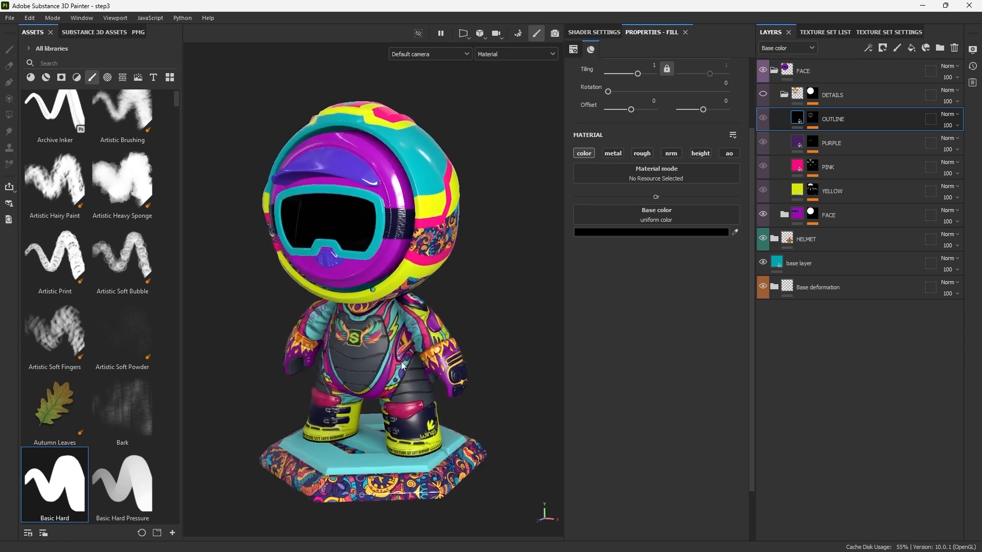
# - Inspect the character's suit graphics up close, including the chest emblem, shoulder, arm and glove, and return to the full figure
pyautogui.keyDown('alt'); pyautogui.moveTo(402, 324); pyautogui.dragTo(453, 354, button='right'); pyautogui.keyUp('alt')
pyautogui.keyDown('alt'); pyautogui.moveTo(454, 354); pyautogui.dragTo(455, 298, button='middle'); pyautogui.keyUp('alt')
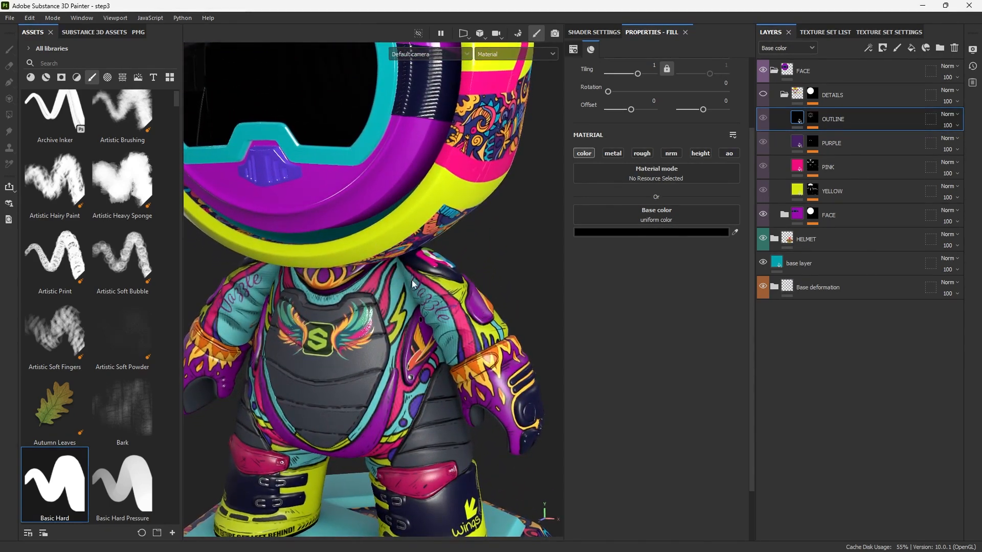
pyautogui.moveTo(412, 281)
pyautogui.keyDown('alt'); pyautogui.mouseDown()
pyautogui.moveTo(416, 343)
pyautogui.moveTo(400, 288)
pyautogui.mouseUp(); pyautogui.keyUp('alt')
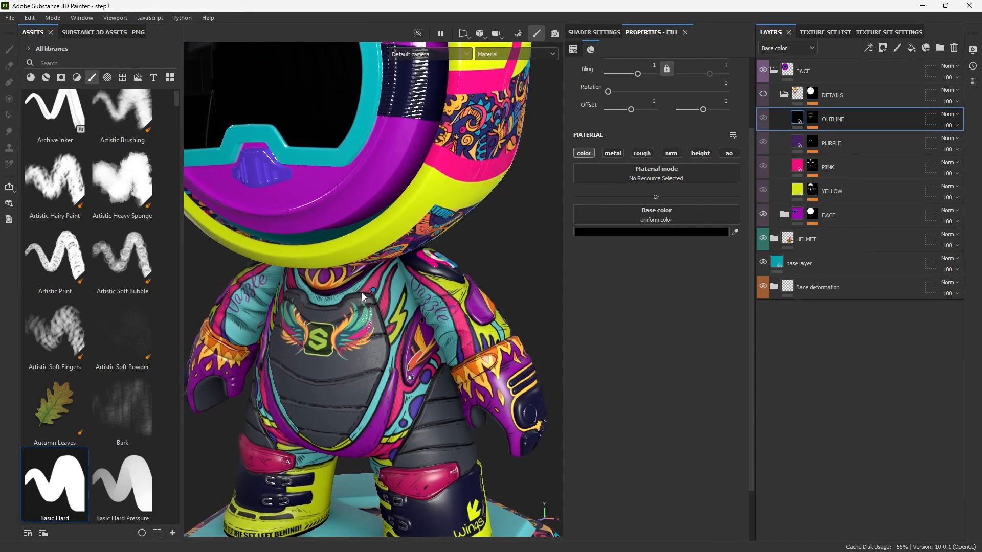
pyautogui.keyDown('alt'); pyautogui.moveTo(324, 378); pyautogui.dragTo(428, 387); pyautogui.keyUp('alt')
pyautogui.keyDown('alt'); pyautogui.moveTo(427, 388); pyautogui.dragTo(412, 328, button='middle'); pyautogui.keyUp('alt')
pyautogui.keyDown('alt'); pyautogui.moveTo(412, 329); pyautogui.dragTo(468, 330, button='right'); pyautogui.keyUp('alt')
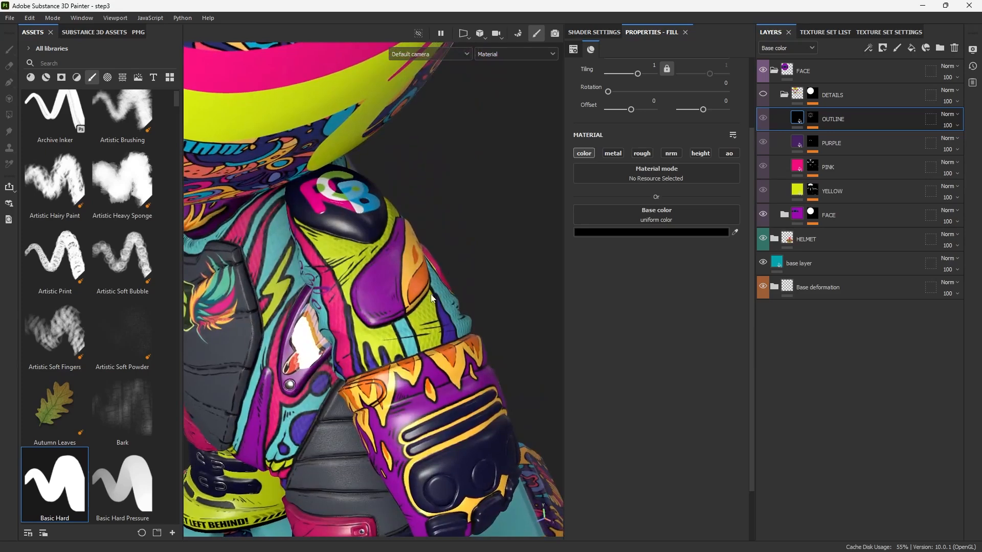
pyautogui.keyDown('alt'); pyautogui.moveTo(305, 266); pyautogui.dragTo(352, 264); pyautogui.keyUp('alt')
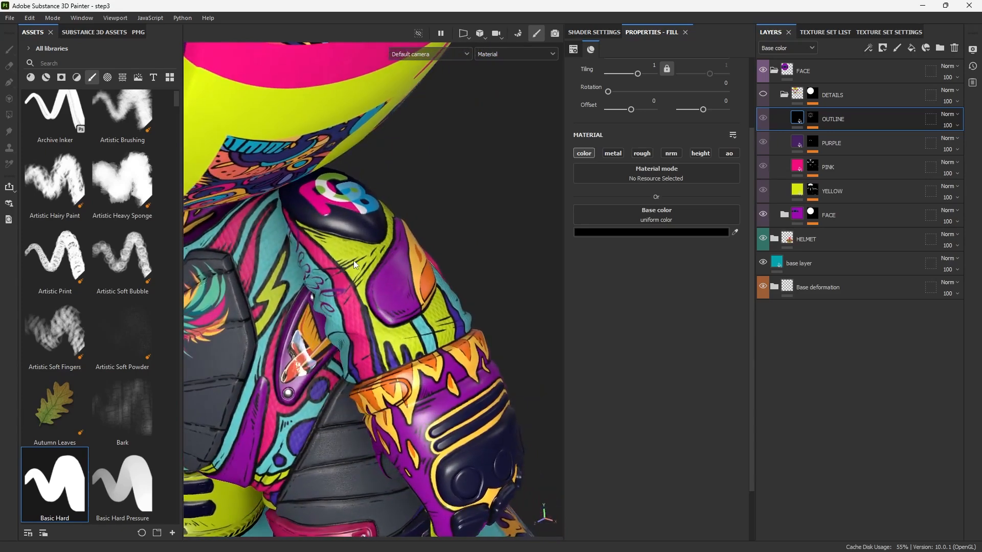
pyautogui.keyDown('alt'); pyautogui.moveTo(393, 387); pyautogui.dragTo(358, 413, button='right'); pyautogui.keyUp('alt')
pyautogui.keyDown('alt'); pyautogui.moveTo(357, 412); pyautogui.dragTo(452, 404); pyautogui.keyUp('alt')
pyautogui.keyDown('alt'); pyautogui.moveTo(251, 393); pyautogui.dragTo(323, 290); pyautogui.keyUp('alt')
pyautogui.keyDown('alt'); pyautogui.moveTo(379, 333); pyautogui.dragTo(367, 330, button='right'); pyautogui.keyUp('alt')
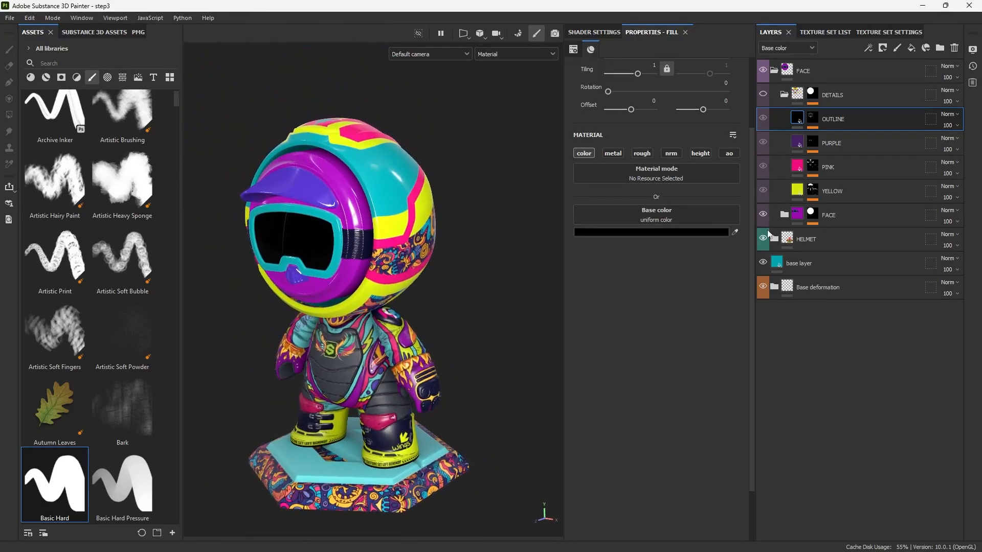
# - Isolate the helmet in the viewport, frame it and expand the HELMET folder in the layer stack
pyautogui.hotkey('alt', 'q')
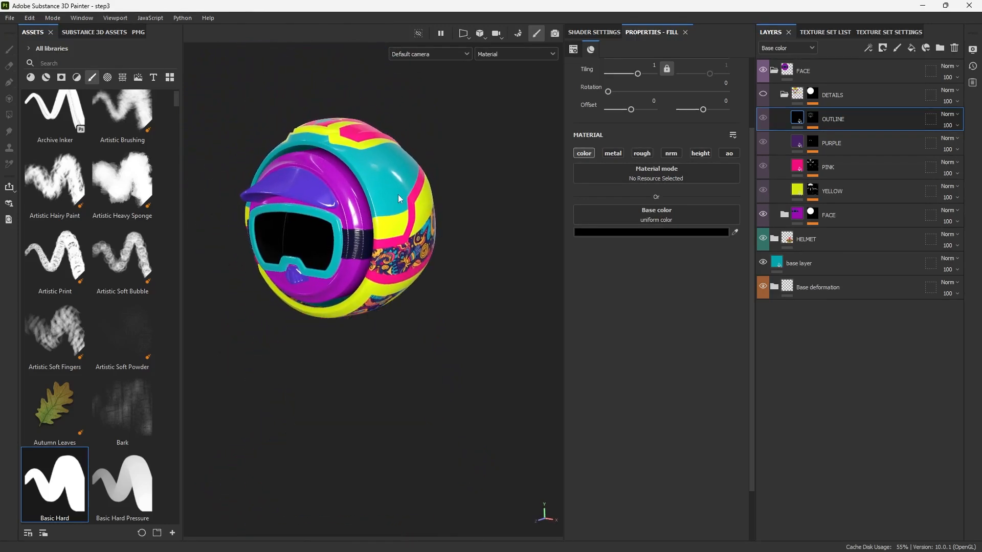
pyautogui.press('f')
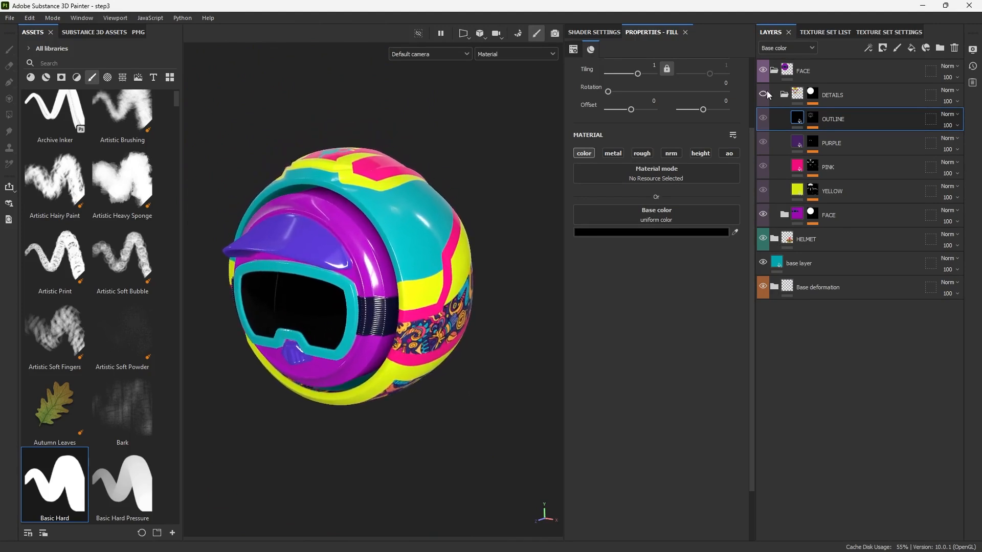
pyautogui.click(775, 239)
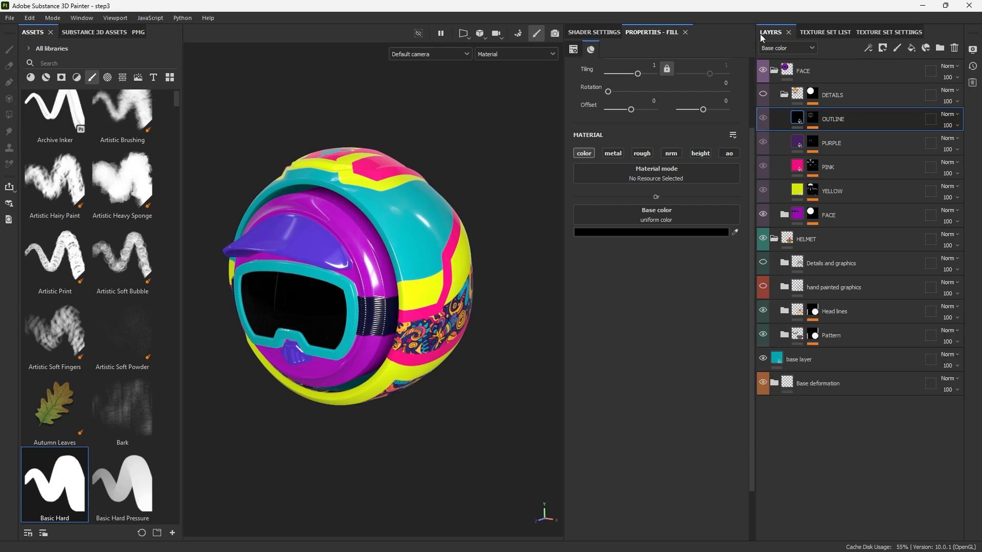
# - Preview the DETAILS, hand painted graphics, and Details and graphics folders on the helmet, and leave all three hidden
pyautogui.click(763, 93)
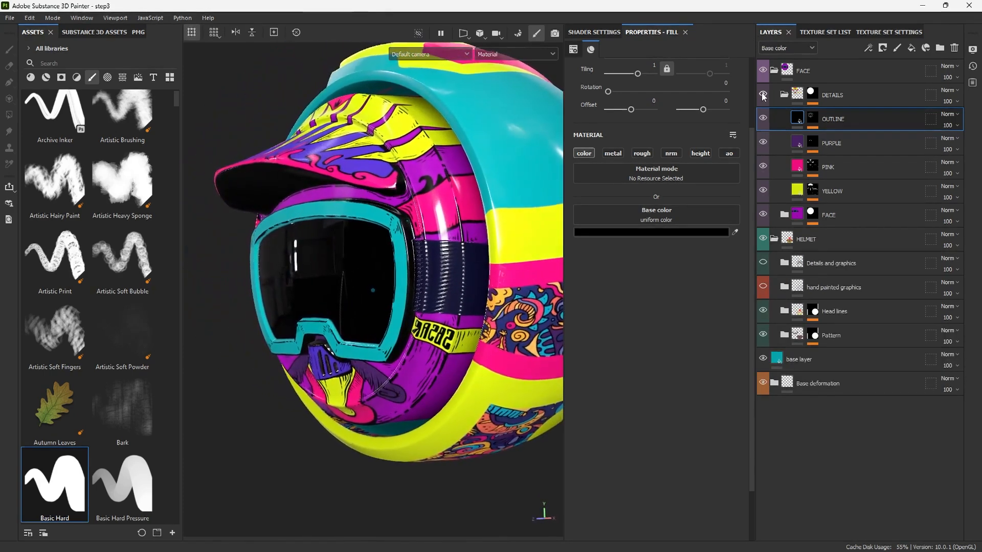
pyautogui.click(764, 95)
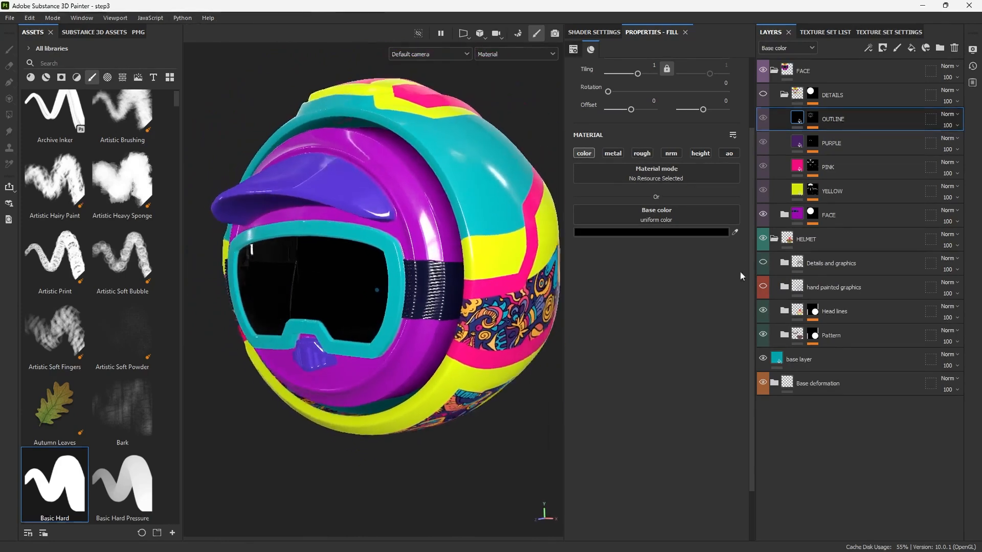
pyautogui.click(763, 287)
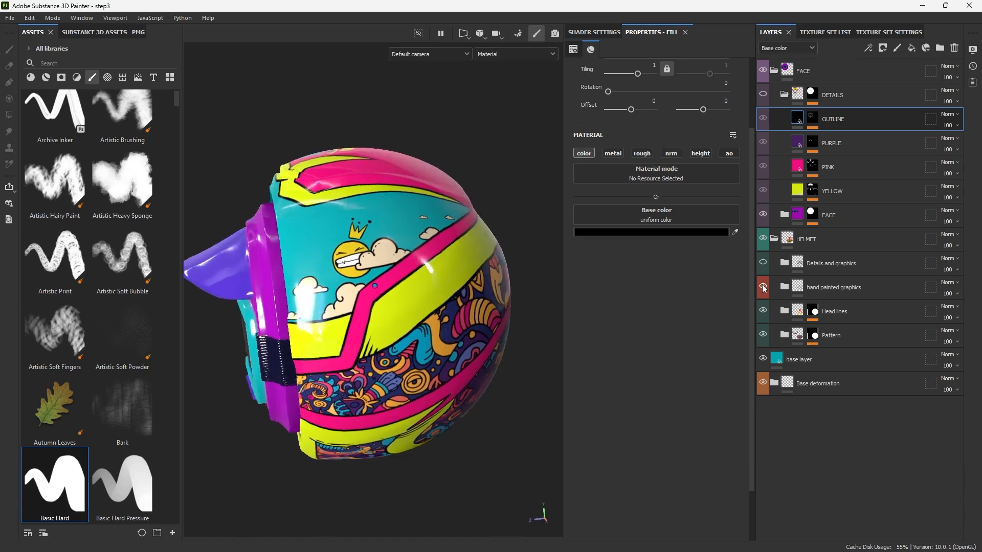
pyautogui.click(764, 263)
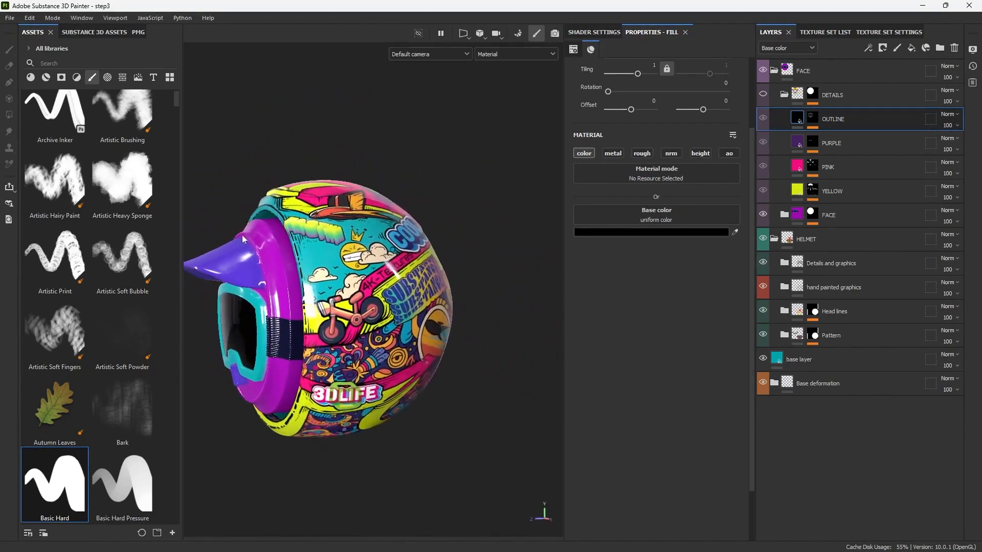
pyautogui.keyDown('alt'); pyautogui.moveTo(361, 280); pyautogui.dragTo(367, 281, button='middle'); pyautogui.keyUp('alt')
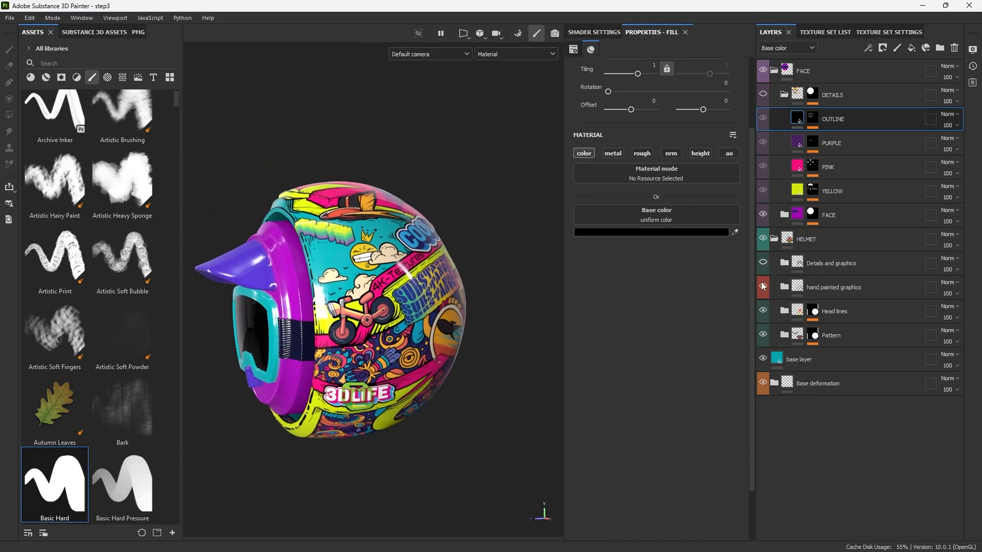
pyautogui.click(763, 287)
pyautogui.click(766, 92)
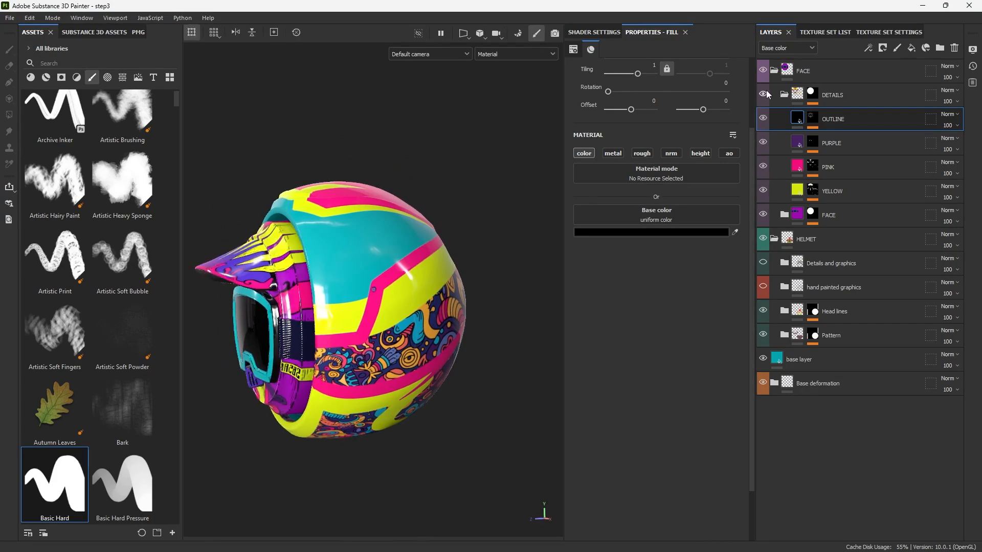
pyautogui.click(763, 95)
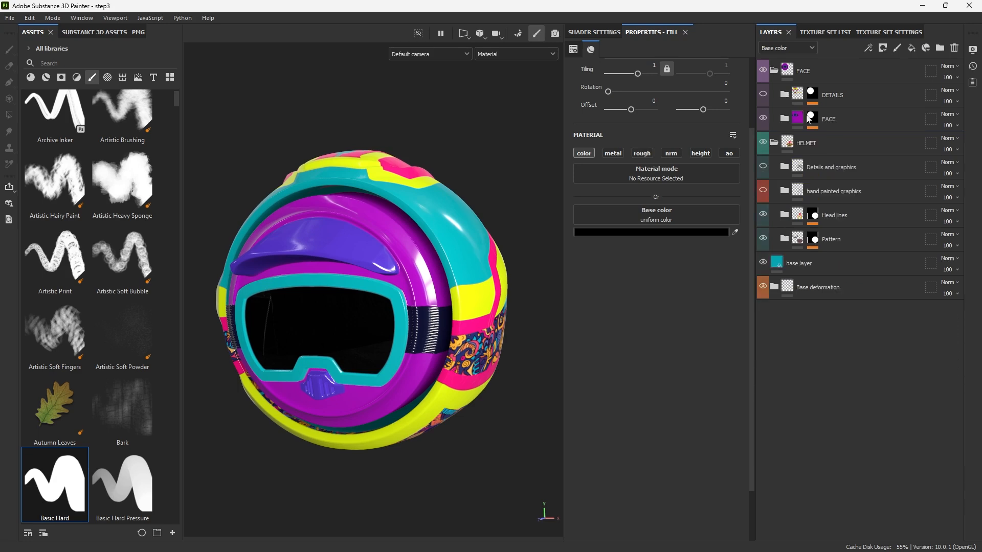
# - Remove the color labels from the FACE and HELMET folders and all of their subfolders
pyautogui.click(774, 70)
pyautogui.click(774, 95)
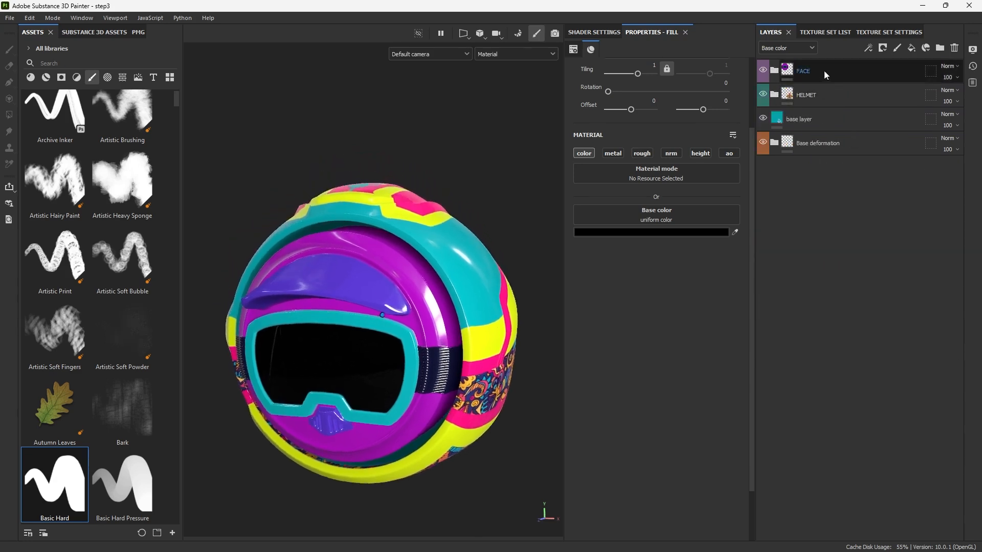
pyautogui.click(824, 70)
pyautogui.click(774, 70)
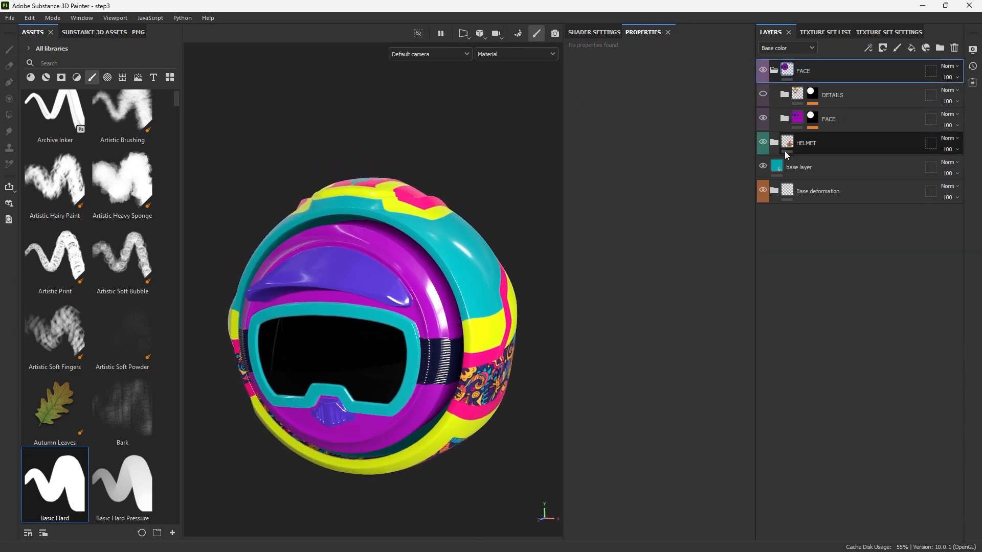
pyautogui.click(775, 143)
pyautogui.keyDown('shift'); pyautogui.click(851, 238); pyautogui.keyUp('shift')
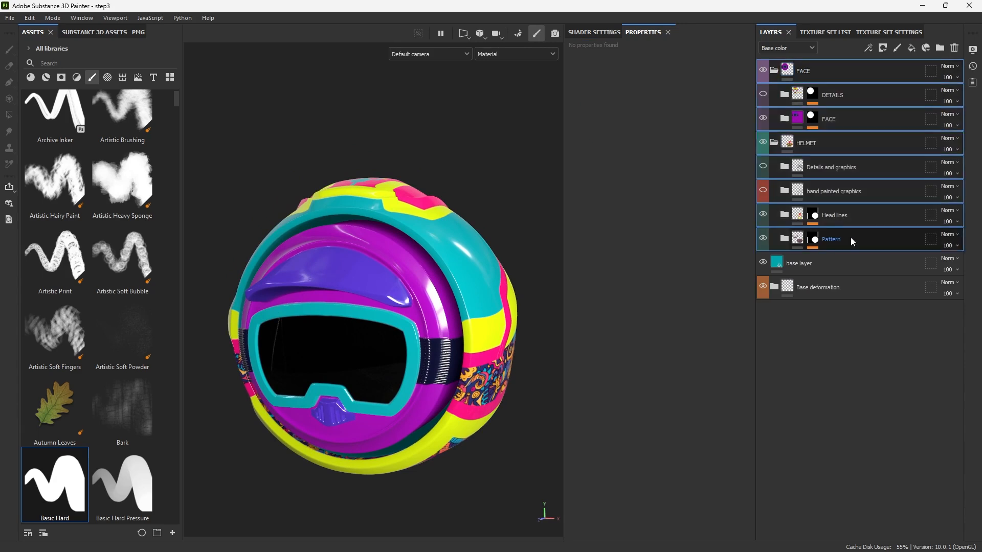
pyautogui.rightClick(851, 237)
pyautogui.click(858, 330)
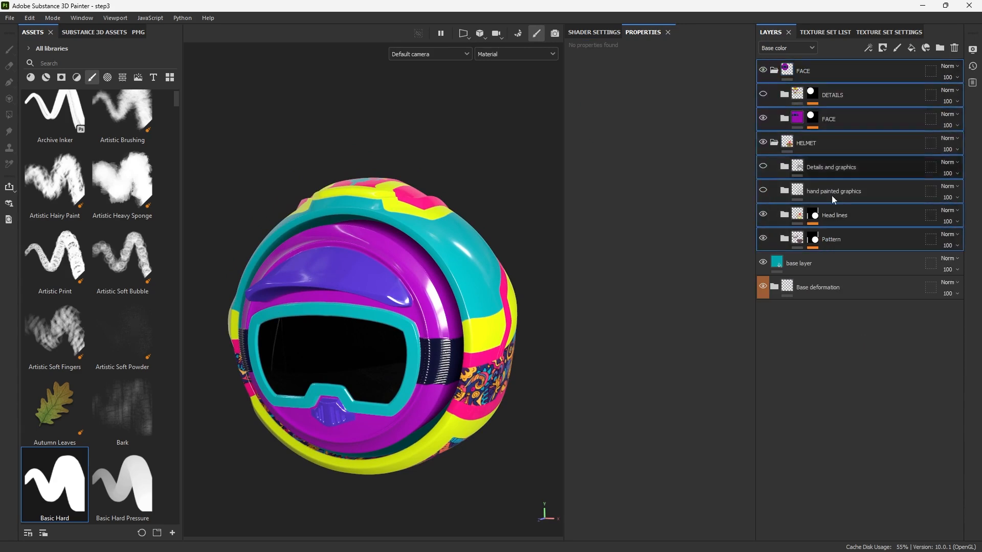
# - Add a new folder above DETAILS inside the FACE folder, give it a green color label and name it Details
pyautogui.click(836, 97)
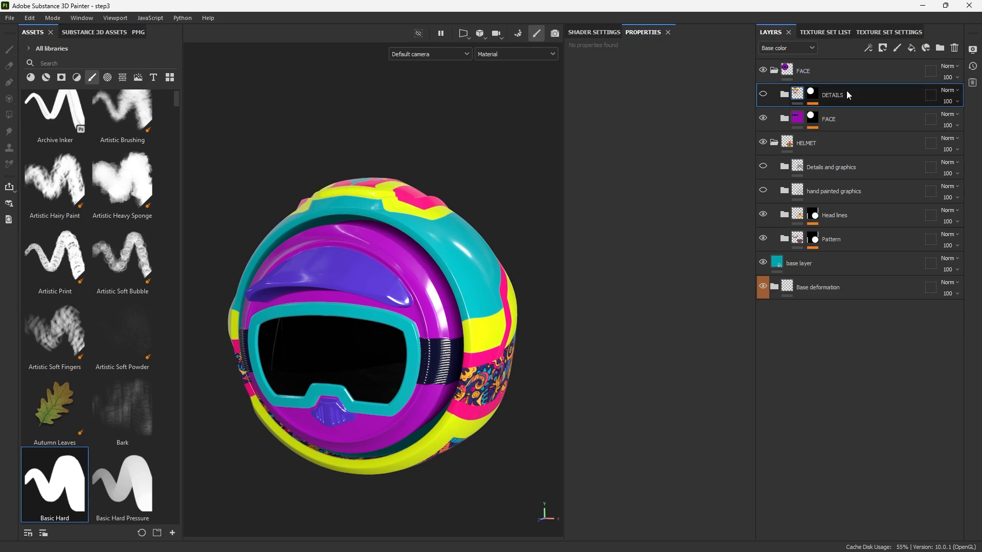
pyautogui.click(940, 48)
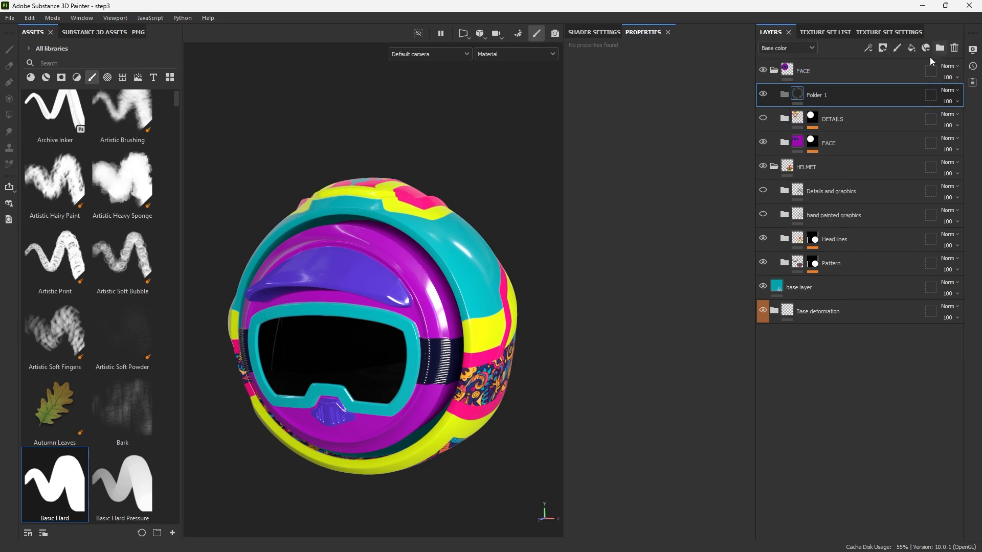
pyautogui.rightClick(833, 97)
pyautogui.click(911, 282)
pyautogui.doubleClick(823, 96)
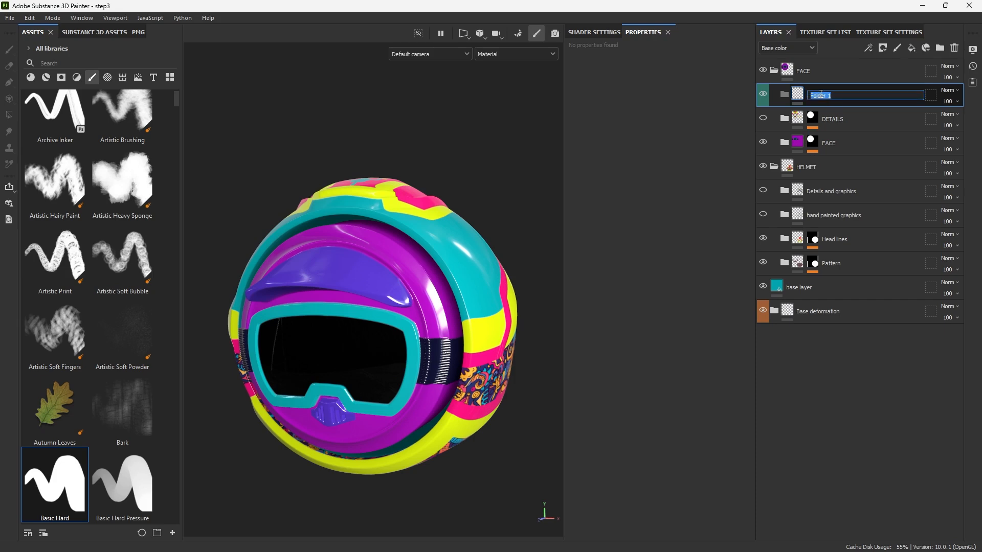
pyautogui.write('Details')
pyautogui.press('Return')
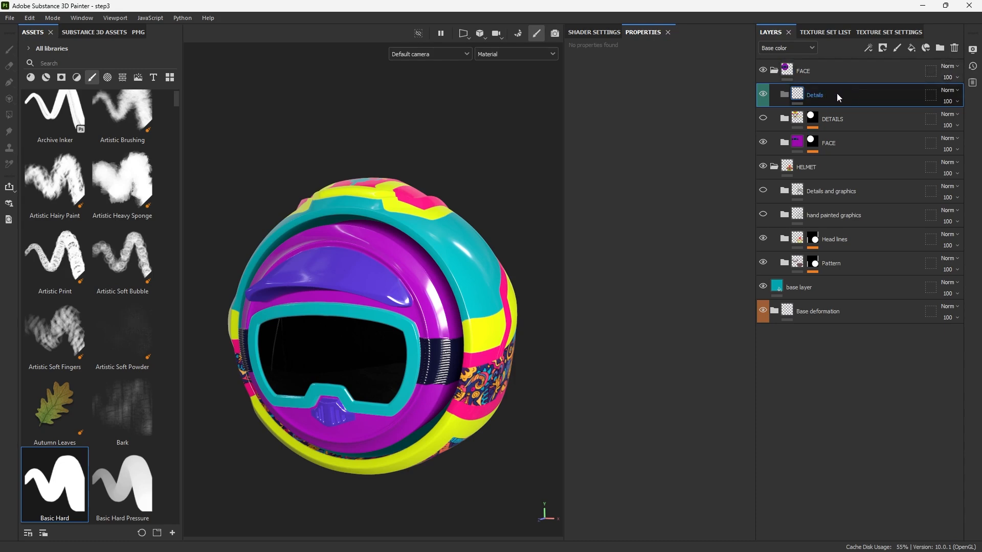
# - Add a fill layer in the new Details folder with only the color channel active, using the pink sampled from the helmet's top as base color
pyautogui.click(912, 47)
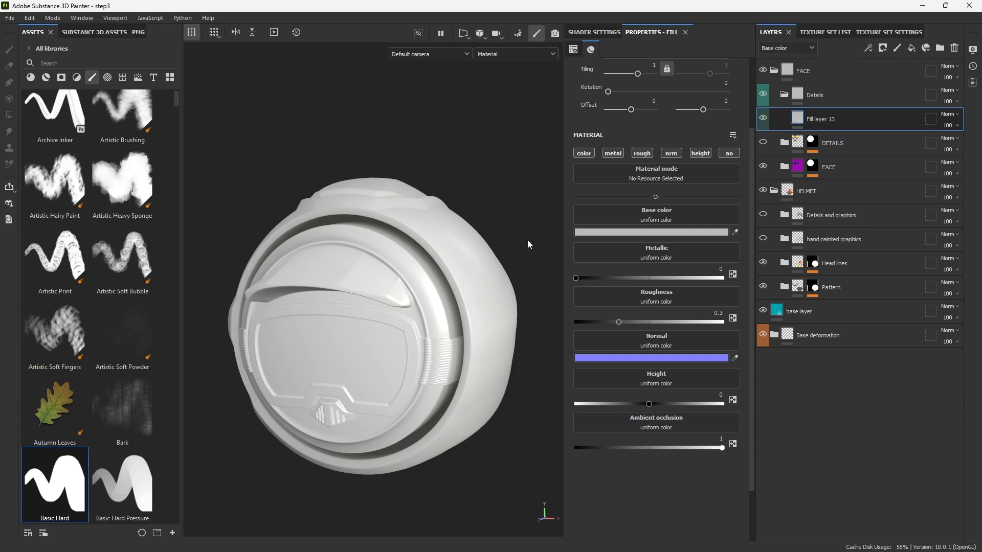
pyautogui.click(584, 153)
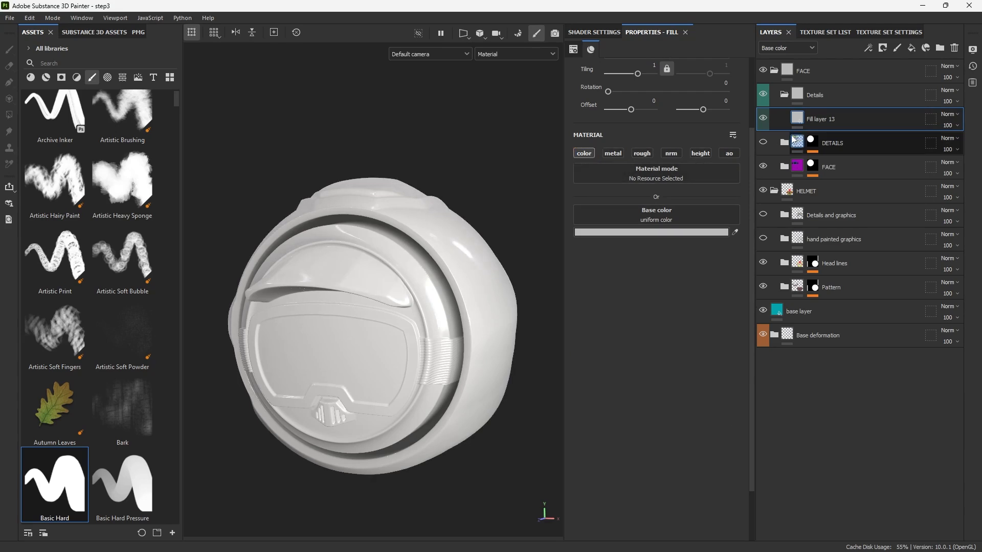
pyautogui.click(763, 119)
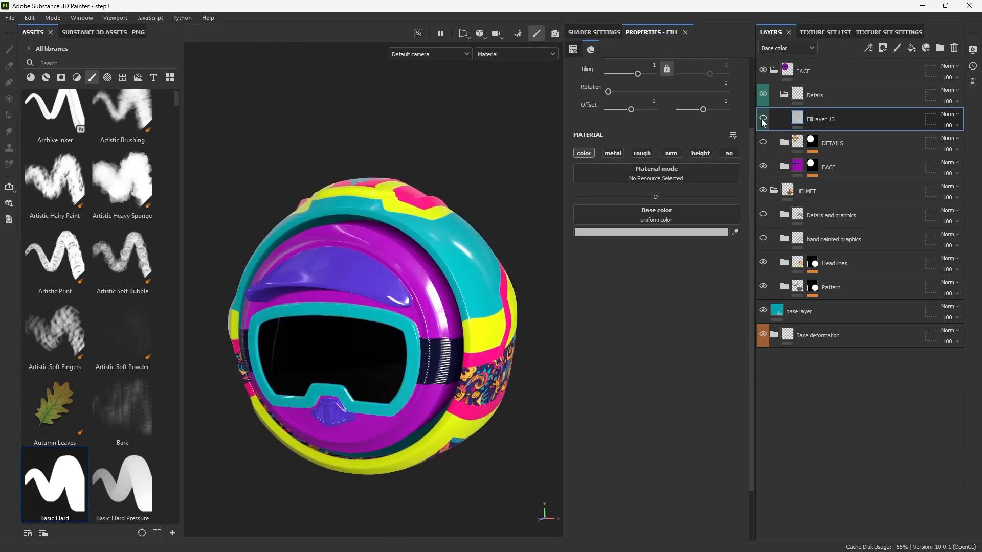
pyautogui.click(736, 233)
pyautogui.click(414, 201)
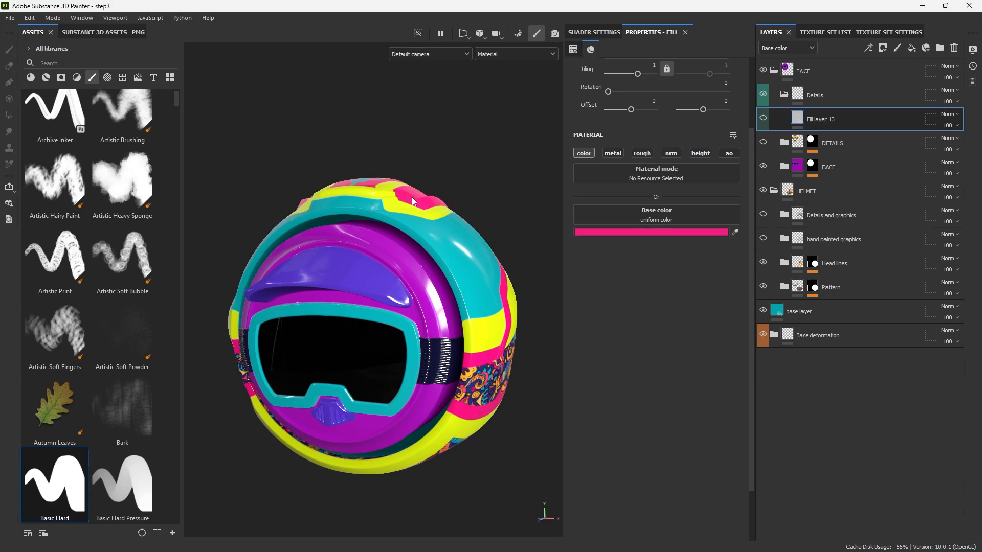
pyautogui.click(763, 118)
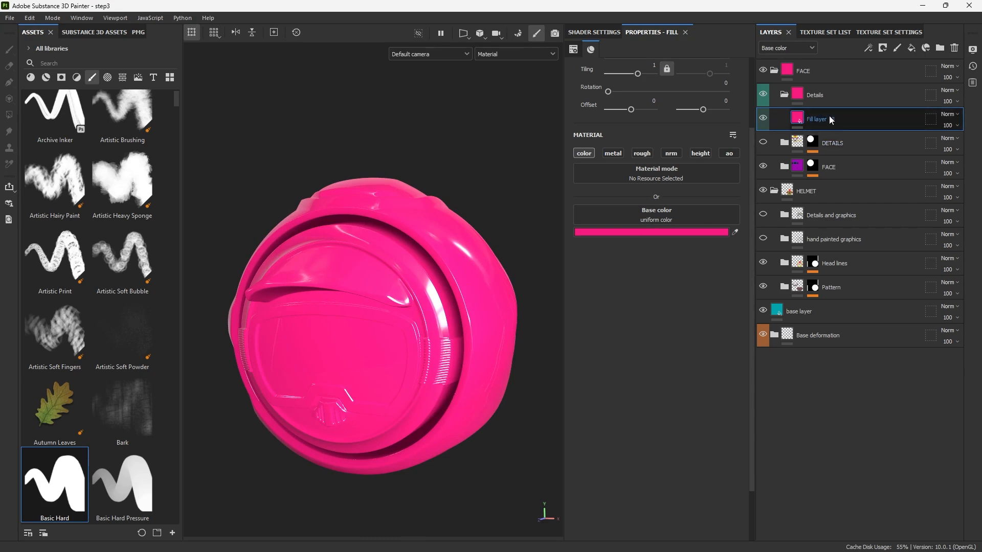
# - Duplicate the pink fill layer twice inside the Details folder and hide all three fill layers
pyautogui.hotkey('ctrl', 'd')
pyautogui.hotkey('ctrl', 'd')
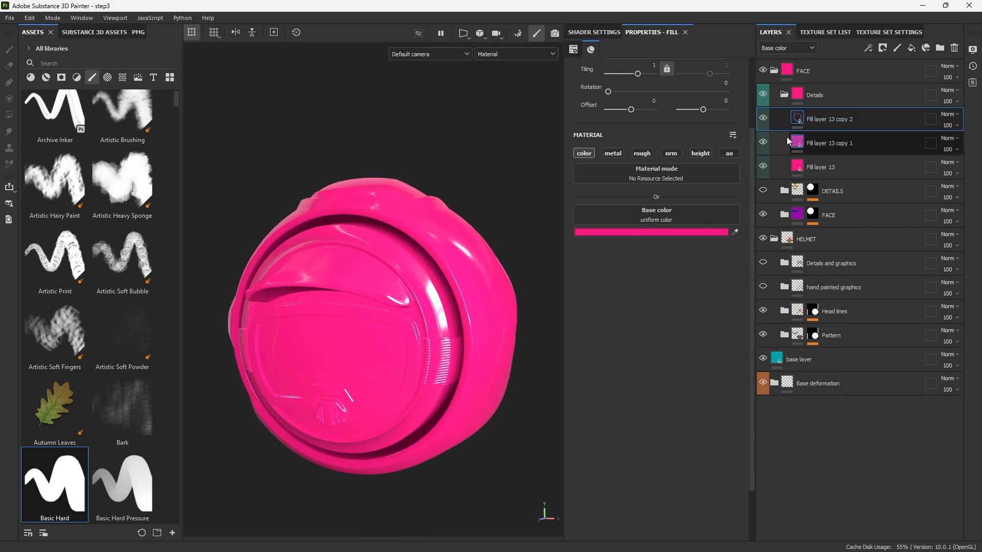
pyautogui.click(763, 118)
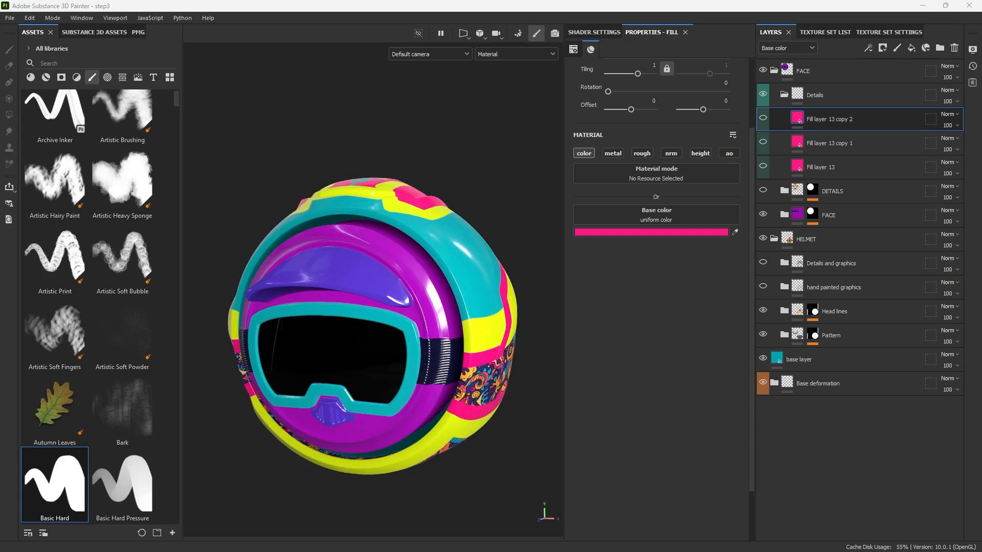
# - Set the base color of Fill layer 13 copy 1 to the yellow sampled from the helmet, keeping the layer hidden
pyautogui.click(765, 140)
pyautogui.click(799, 145)
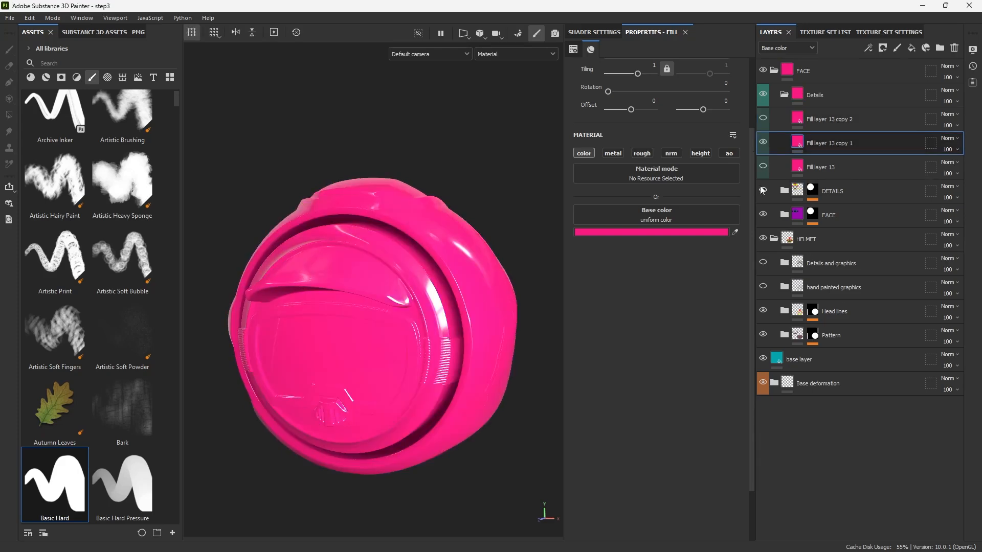
pyautogui.click(763, 143)
pyautogui.click(735, 232)
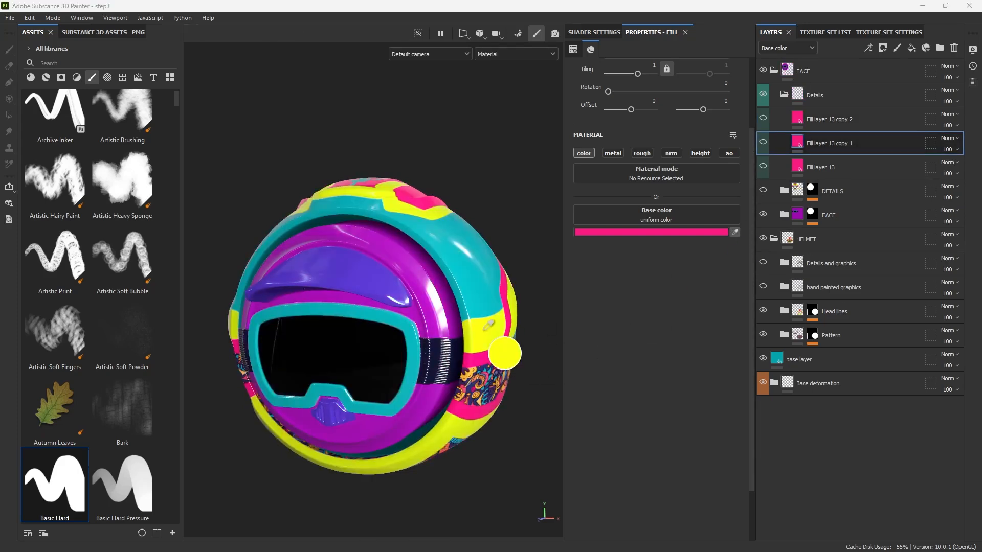
pyautogui.click(505, 353)
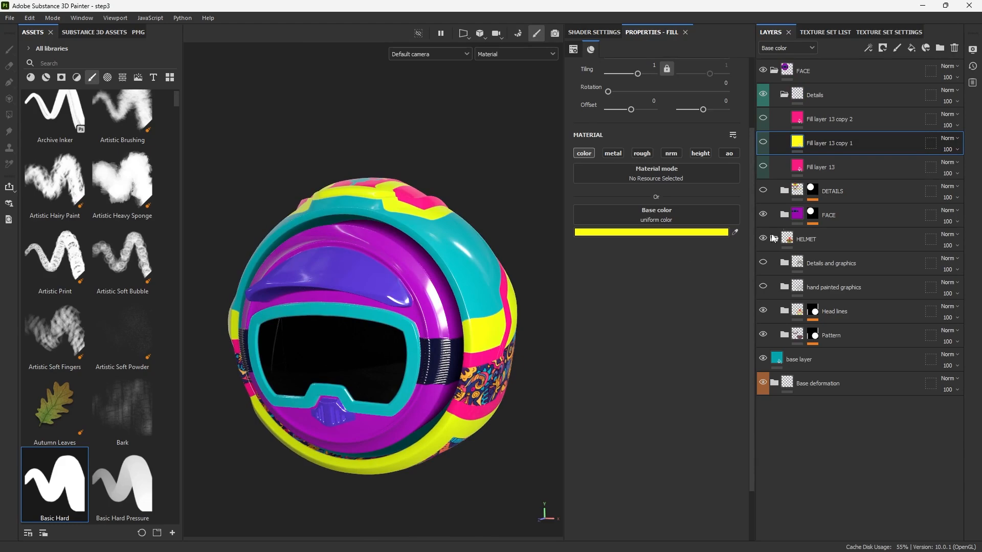
# - Set the base color of Fill layer 13 copy 2 to a coral red sampled from the doodle pattern on the helmet's side
pyautogui.click(763, 119)
pyautogui.click(798, 118)
pyautogui.click(763, 119)
pyautogui.click(735, 233)
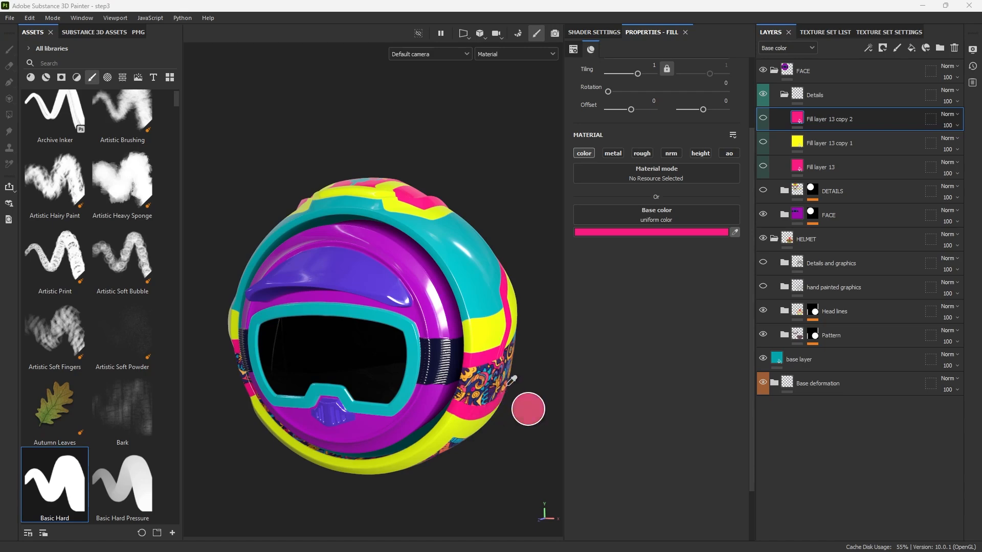
pyautogui.keyDown('alt'); pyautogui.moveTo(505, 381); pyautogui.dragTo(368, 373); pyautogui.keyUp('alt')
pyautogui.click(735, 232)
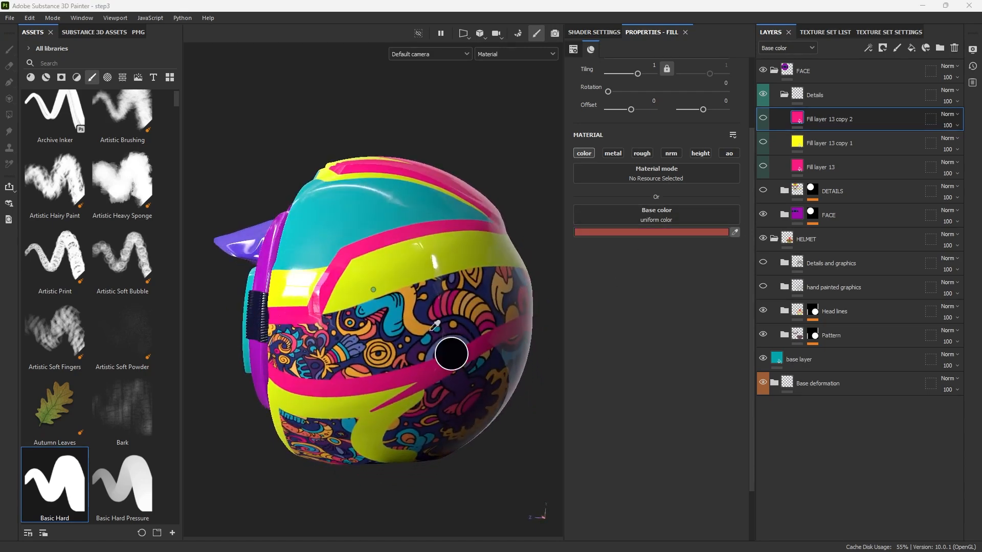
pyautogui.click(389, 361)
pyautogui.keyDown('alt'); pyautogui.moveTo(379, 295); pyautogui.dragTo(522, 260); pyautogui.keyUp('alt')
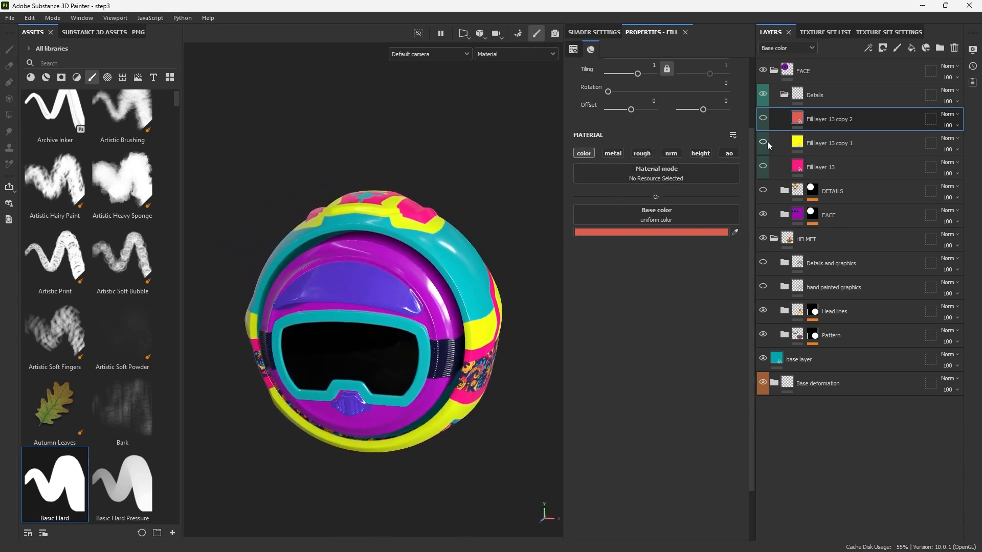
# - Make the pink Fill layer 13 visible and add a black mask with a paint effect to it
pyautogui.click(763, 167)
pyautogui.click(825, 167)
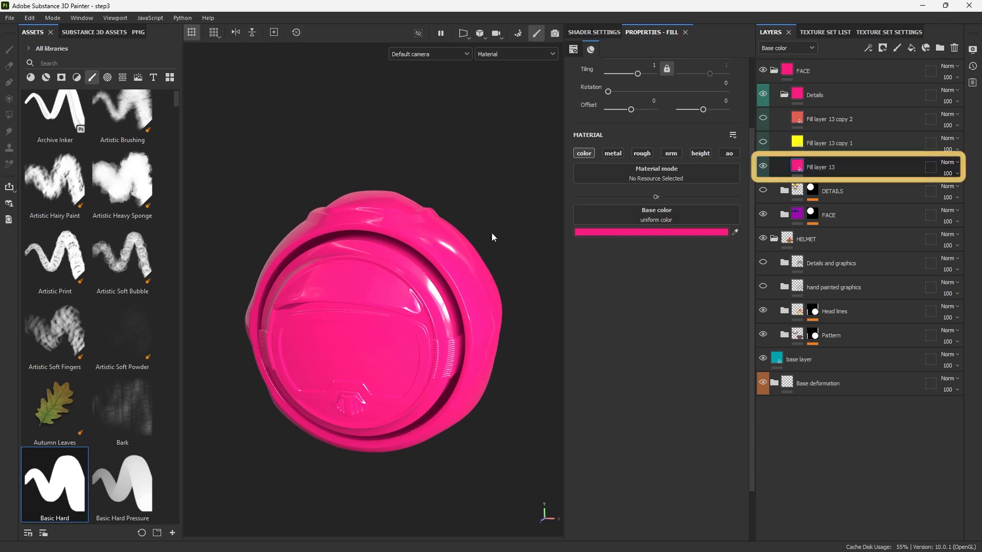
pyautogui.keyDown('alt'); pyautogui.moveTo(411, 272); pyautogui.dragTo(510, 299); pyautogui.keyUp('alt')
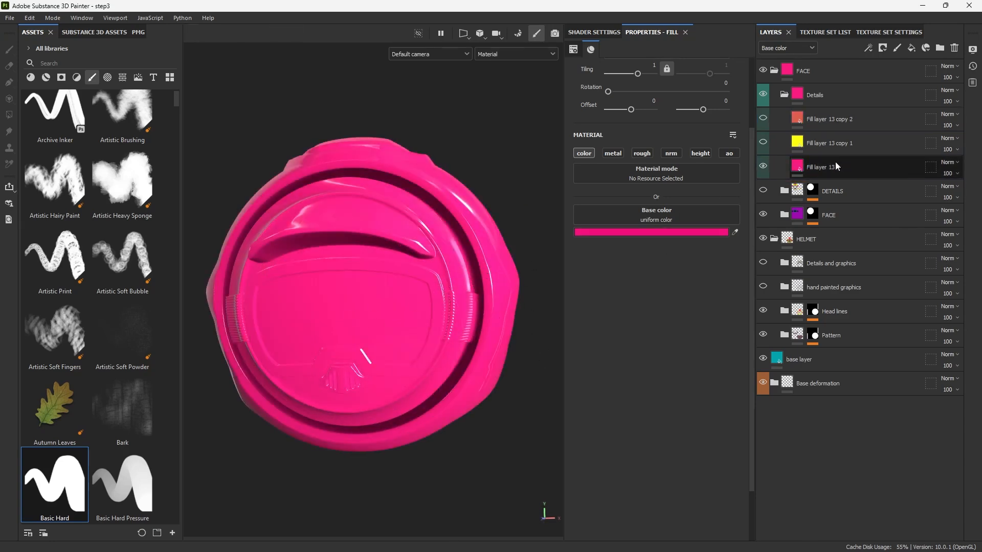
pyautogui.click(883, 47)
pyautogui.click(895, 73)
pyautogui.click(869, 48)
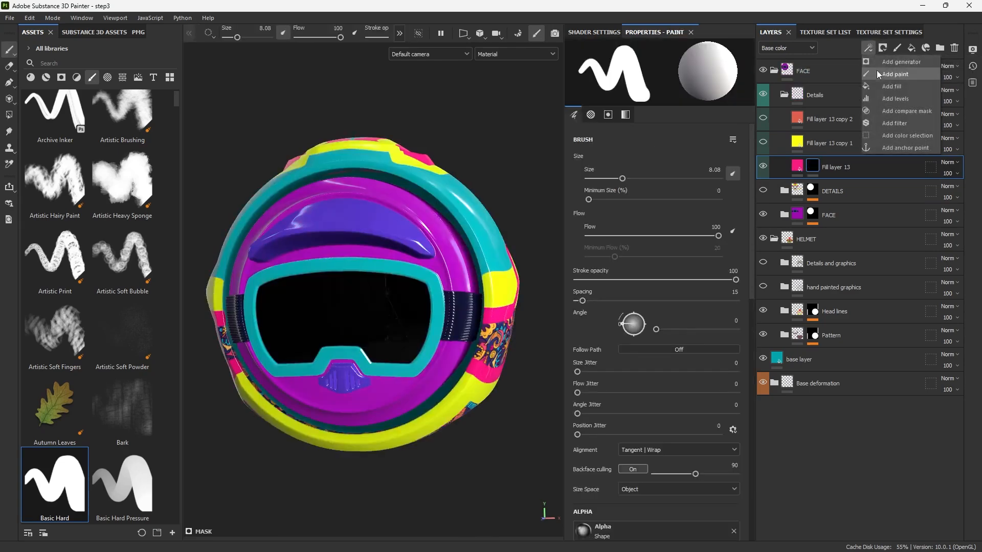
pyautogui.click(895, 74)
# - Reduce the brush size to 4.93 and paint a pink strip along the upper edge of the purple-blue nose vent
pyautogui.keyDown('alt'); pyautogui.moveTo(388, 286); pyautogui.dragTo(443, 323); pyautogui.keyUp('alt')
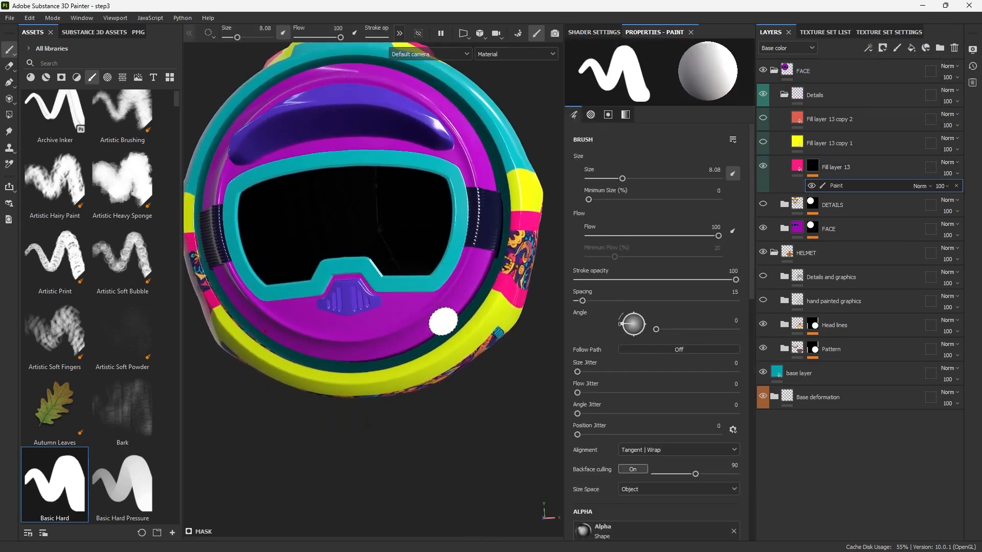
pyautogui.scroll(5, 442, 321)
pyautogui.scroll(2, 442, 322)
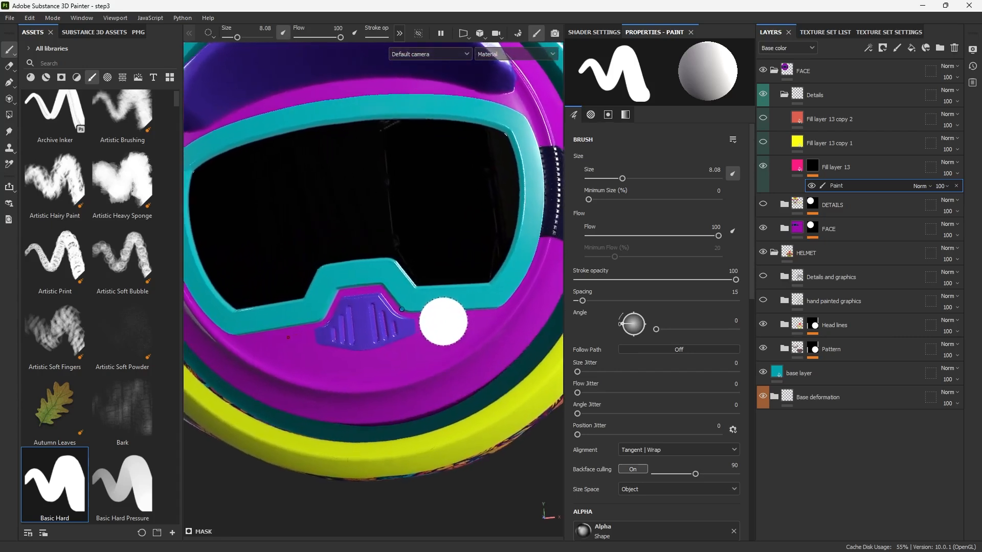
pyautogui.keyDown('ctrl'); pyautogui.moveTo(438, 323); pyautogui.dragTo(401, 300, button='right'); pyautogui.keyUp('ctrl')
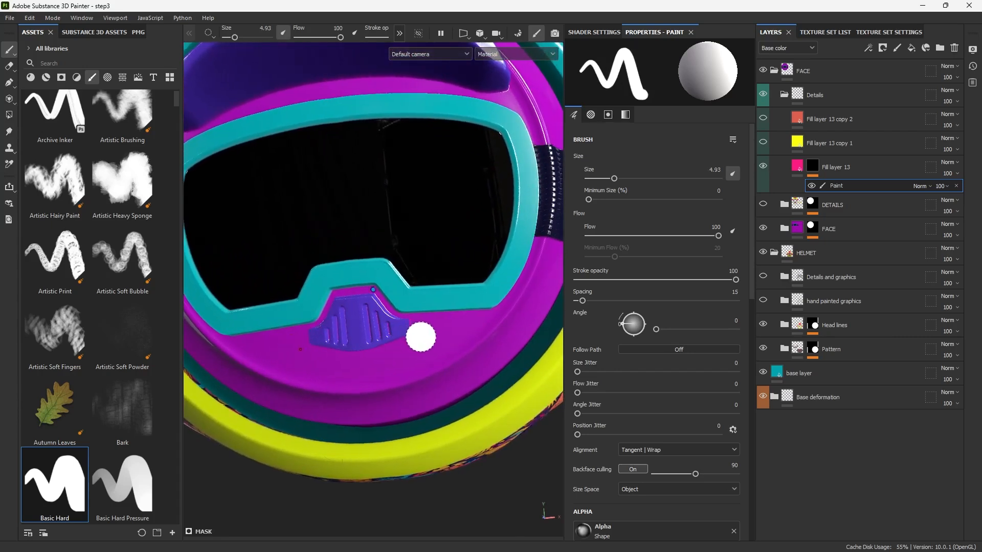
pyautogui.scroll(3, 419, 336)
pyautogui.moveTo(461, 302)
pyautogui.keyDown('alt'); pyautogui.mouseDown()
pyautogui.moveTo(368, 281)
pyautogui.moveTo(383, 274)
pyautogui.mouseUp(); pyautogui.keyUp('alt')
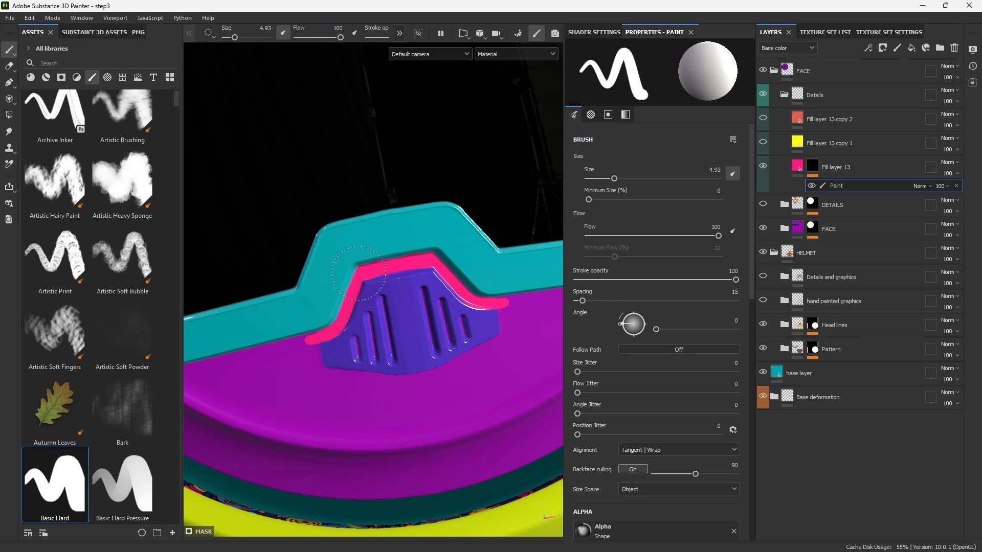
pyautogui.moveTo(358, 273)
pyautogui.keyDown('alt'); pyautogui.mouseDown()
pyautogui.moveTo(372, 280)
pyautogui.moveTo(327, 332)
pyautogui.mouseUp(); pyautogui.keyUp('alt')
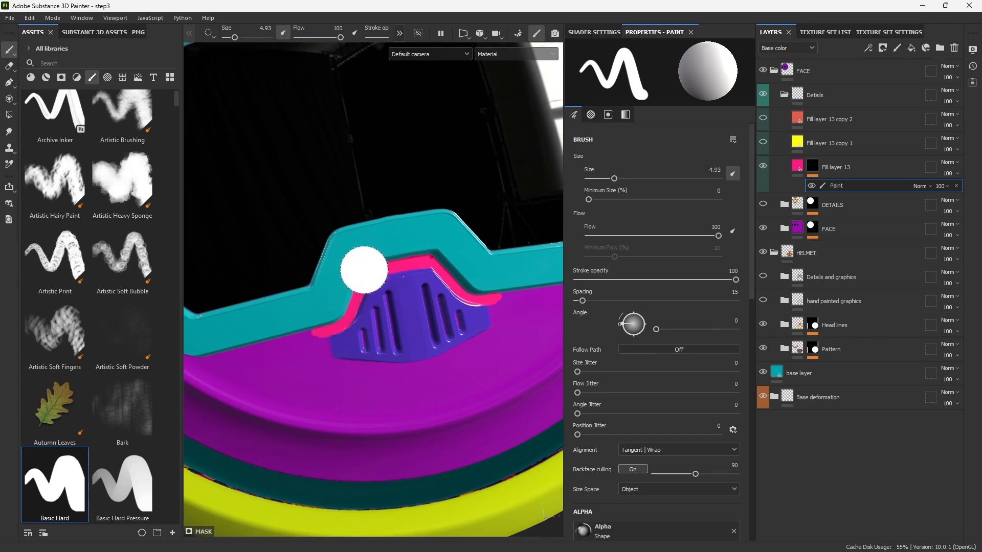
# - Paint pink bands down both sides of the nose vent and along its lower edge
pyautogui.moveTo(321, 334)
pyautogui.mouseDown()
pyautogui.moveTo(307, 383)
pyautogui.moveTo(328, 402)
pyautogui.mouseUp()
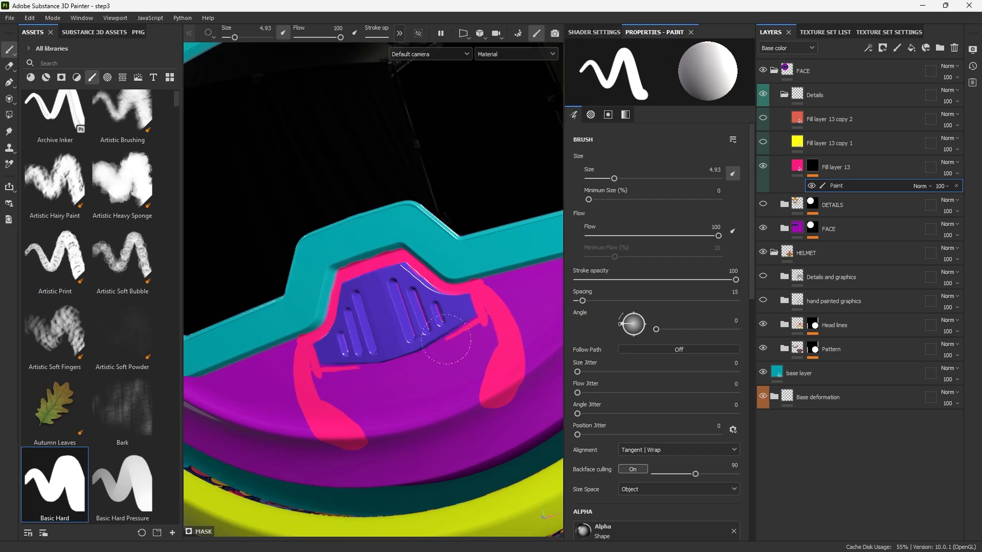
pyautogui.moveTo(446, 339); pyautogui.dragTo(367, 368)
pyautogui.keyDown('alt'); pyautogui.moveTo(366, 367); pyautogui.dragTo(397, 362); pyautogui.keyUp('alt')
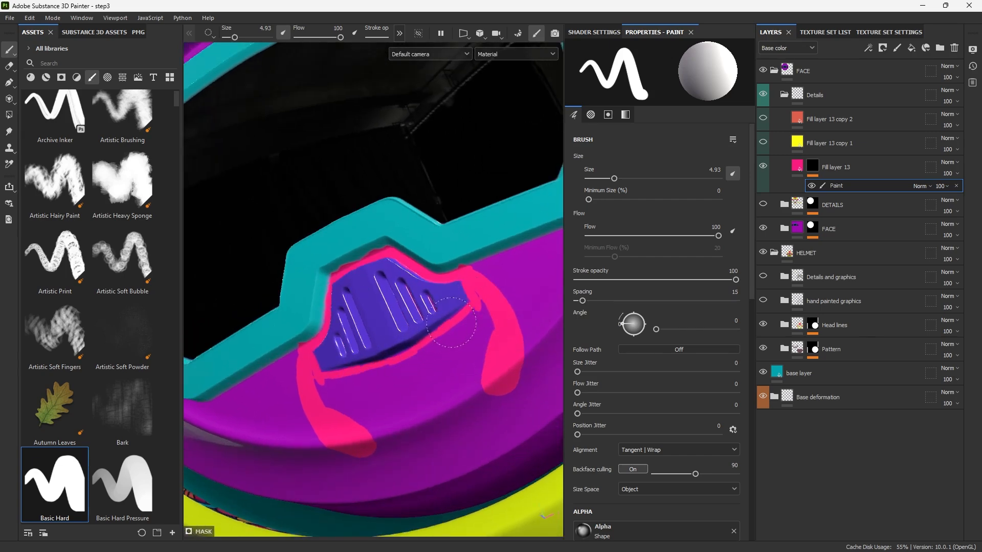
pyautogui.moveTo(352, 377); pyautogui.dragTo(475, 328)
pyautogui.keyDown('alt'); pyautogui.moveTo(495, 330); pyautogui.dragTo(415, 349); pyautogui.keyUp('alt')
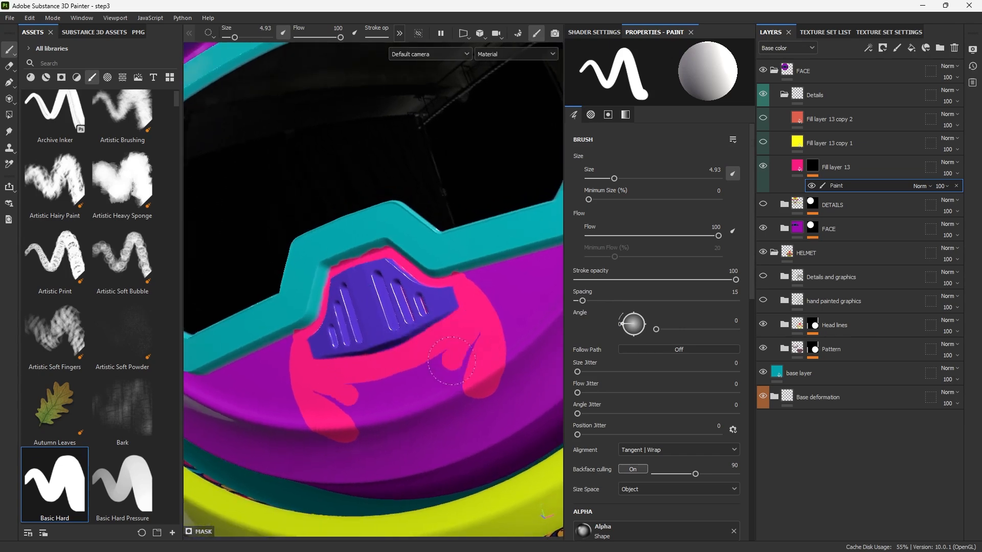
# - Fill the remaining purple gaps of the chin area beneath the nose vent with pink
pyautogui.keyDown('alt'); pyautogui.moveTo(456, 285); pyautogui.dragTo(465, 344); pyautogui.keyUp('alt')
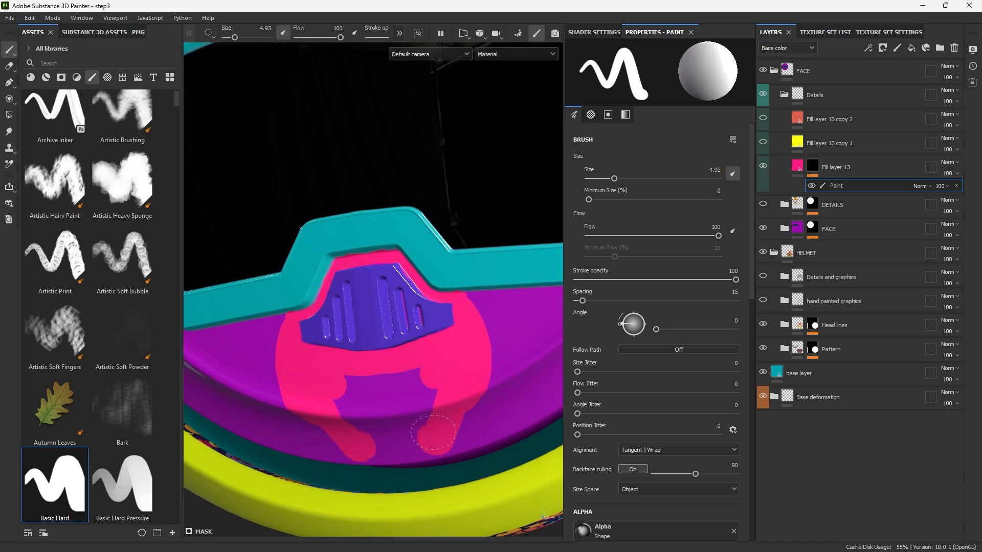
pyautogui.moveTo(434, 433); pyautogui.dragTo(412, 398)
pyautogui.keyDown('alt'); pyautogui.moveTo(412, 398); pyautogui.dragTo(415, 348); pyautogui.keyUp('alt')
pyautogui.moveTo(424, 433); pyautogui.dragTo(402, 425)
pyautogui.moveTo(463, 312)
pyautogui.mouseDown()
pyautogui.moveTo(473, 356)
pyautogui.moveTo(427, 426)
pyautogui.mouseUp()
pyautogui.keyDown('alt'); pyautogui.moveTo(423, 432); pyautogui.dragTo(461, 404, button='right'); pyautogui.keyUp('alt')
# - Paint a small pink patch at the upper outer corner of the goggles, just above the dark ribbed strap
pyautogui.moveTo(460, 404)
pyautogui.keyDown('alt'); pyautogui.mouseDown()
pyautogui.moveTo(482, 370)
pyautogui.moveTo(439, 340)
pyautogui.mouseUp(); pyautogui.keyUp('alt')
pyautogui.keyDown('alt'); pyautogui.moveTo(440, 340); pyautogui.dragTo(455, 322, button='right'); pyautogui.keyUp('alt')
pyautogui.moveTo(384, 306)
pyautogui.mouseDown()
pyautogui.moveTo(407, 323)
pyautogui.moveTo(406, 335)
pyautogui.mouseUp()
pyautogui.keyDown('alt'); pyautogui.moveTo(406, 335); pyautogui.dragTo(427, 314); pyautogui.keyUp('alt')
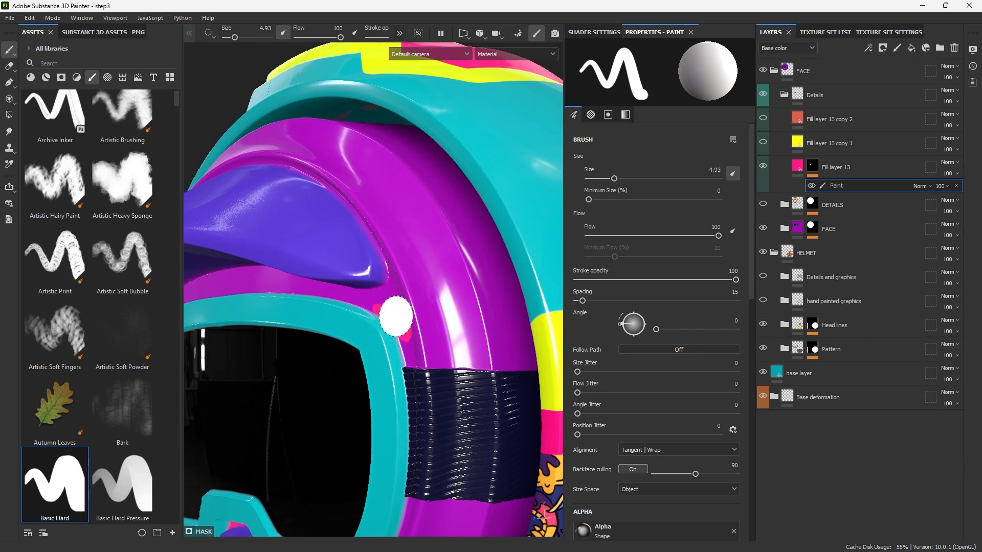
pyautogui.moveTo(388, 311); pyautogui.dragTo(396, 316)
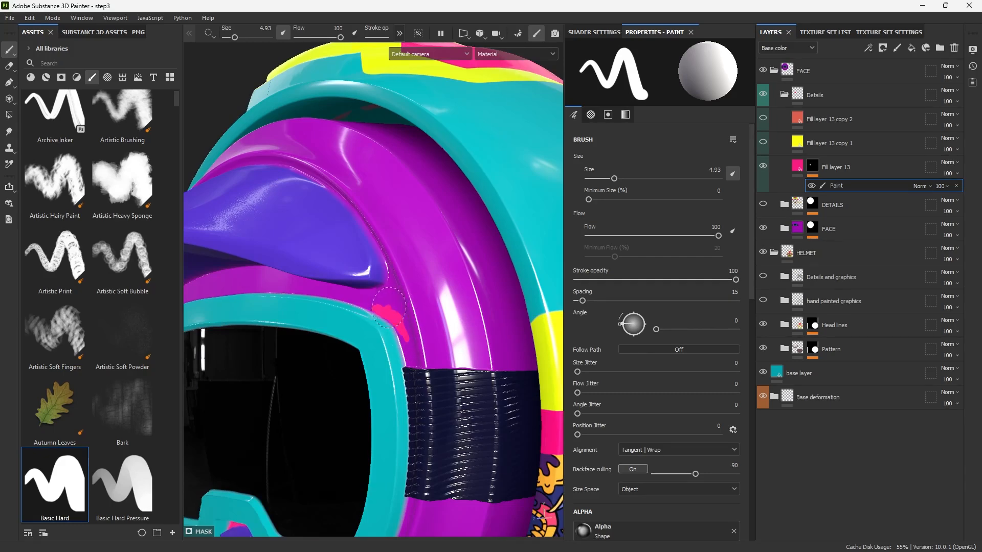
pyautogui.moveTo(400, 314); pyautogui.dragTo(410, 336)
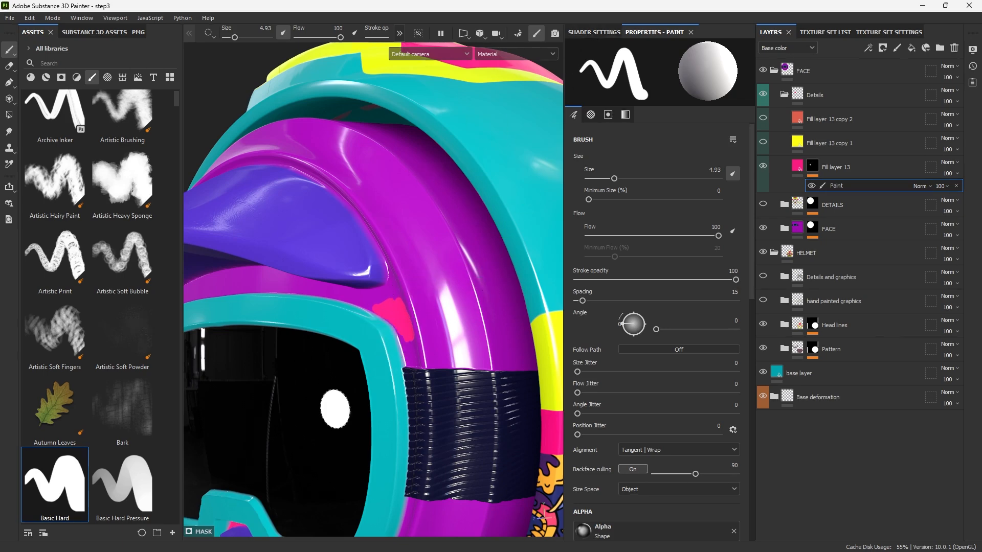
# - Disable displacement and tessellation in the shader settings
pyautogui.click(596, 33)
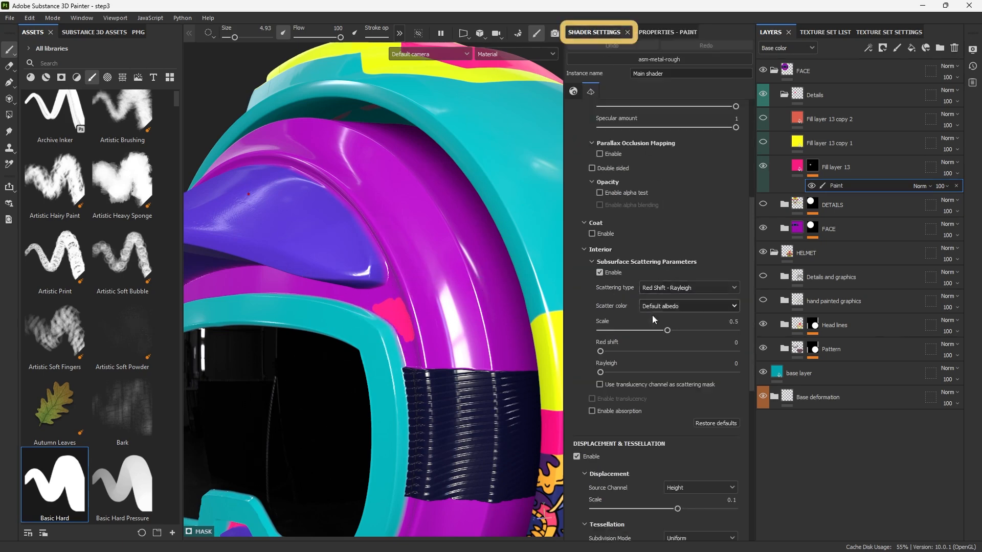
pyautogui.scroll(-5, 614, 358)
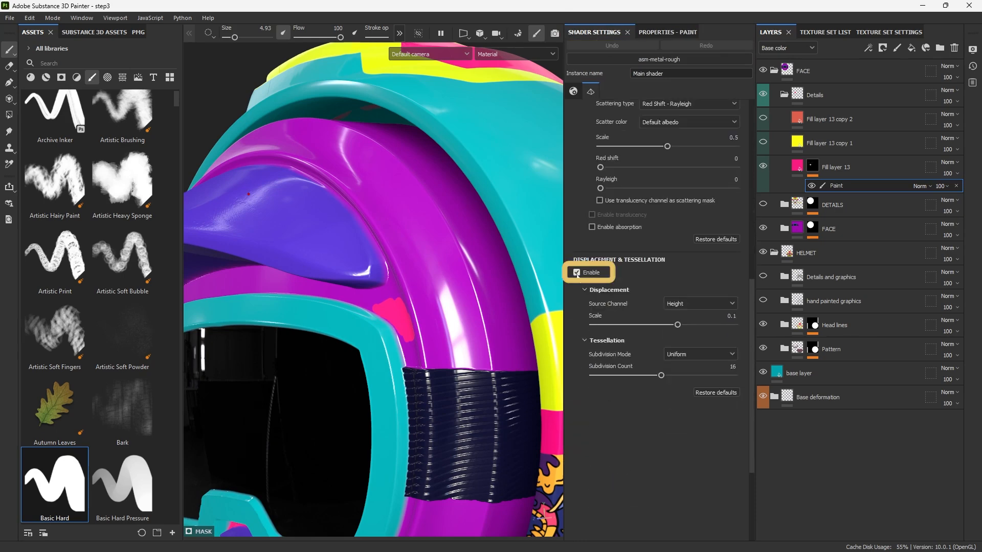
pyautogui.click(577, 272)
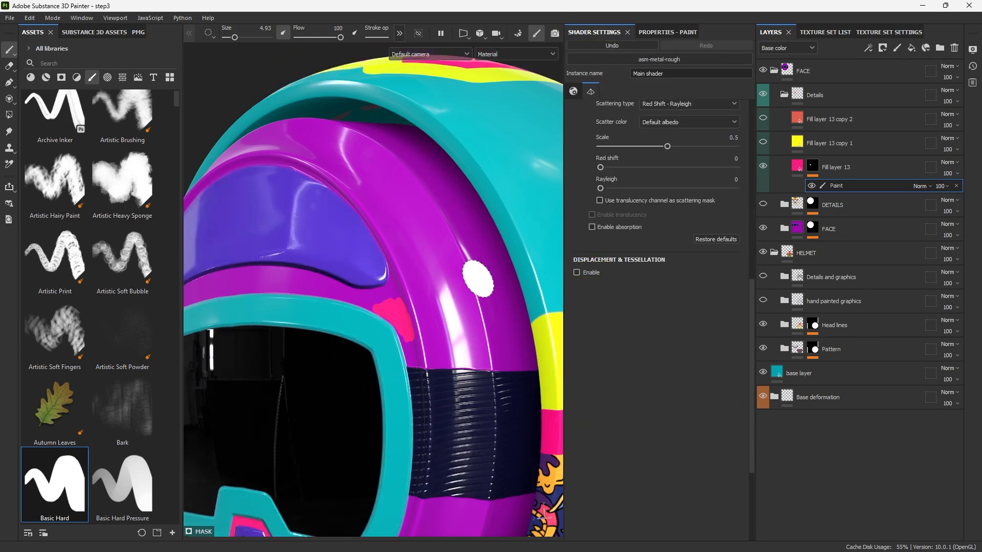
# - Hide the side panels and extend the pink patch from the goggles' corner along the upper edge of the dark strap
pyautogui.press('Tab')
pyautogui.keyDown('alt'); pyautogui.moveTo(477, 278); pyautogui.dragTo(455, 283); pyautogui.keyUp('alt')
pyautogui.keyDown('alt'); pyautogui.moveTo(456, 283); pyautogui.dragTo(501, 327, button='right'); pyautogui.keyUp('alt')
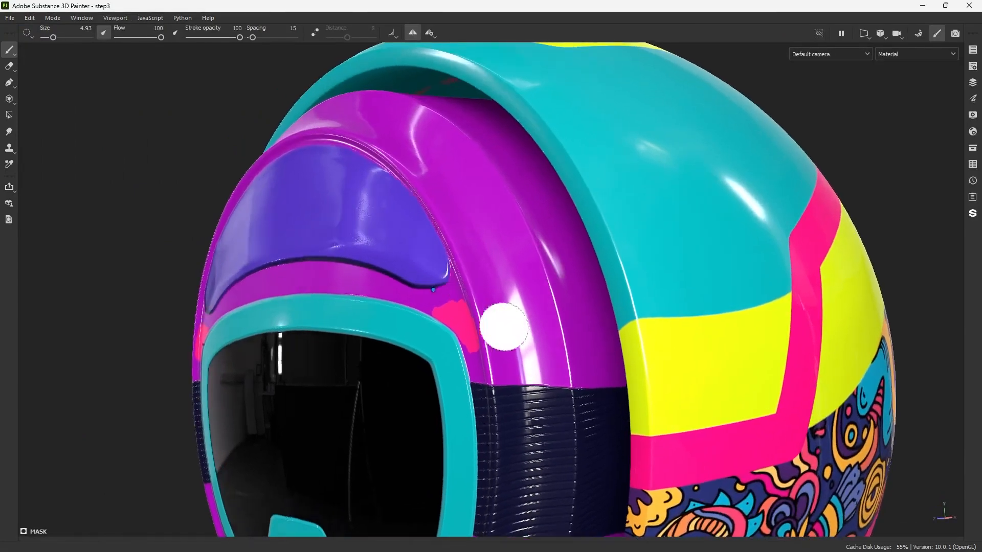
pyautogui.moveTo(468, 319)
pyautogui.mouseDown()
pyautogui.moveTo(463, 343)
pyautogui.moveTo(495, 340)
pyautogui.moveTo(528, 357)
pyautogui.mouseUp()
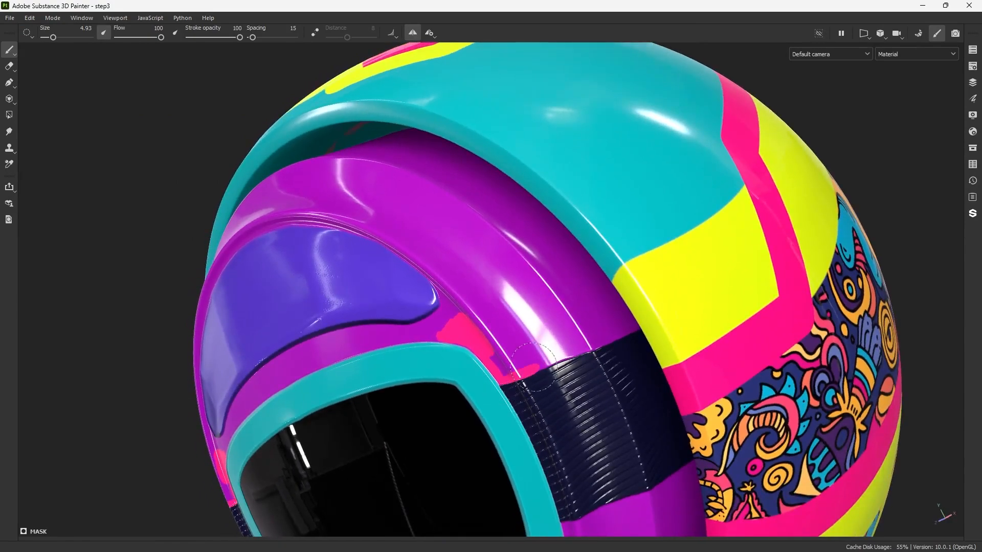
pyautogui.moveTo(513, 359); pyautogui.dragTo(506, 354)
pyautogui.moveTo(441, 339)
pyautogui.mouseDown()
pyautogui.moveTo(486, 348)
pyautogui.moveTo(466, 311)
pyautogui.moveTo(510, 335)
pyautogui.moveTo(490, 377)
pyautogui.mouseUp()
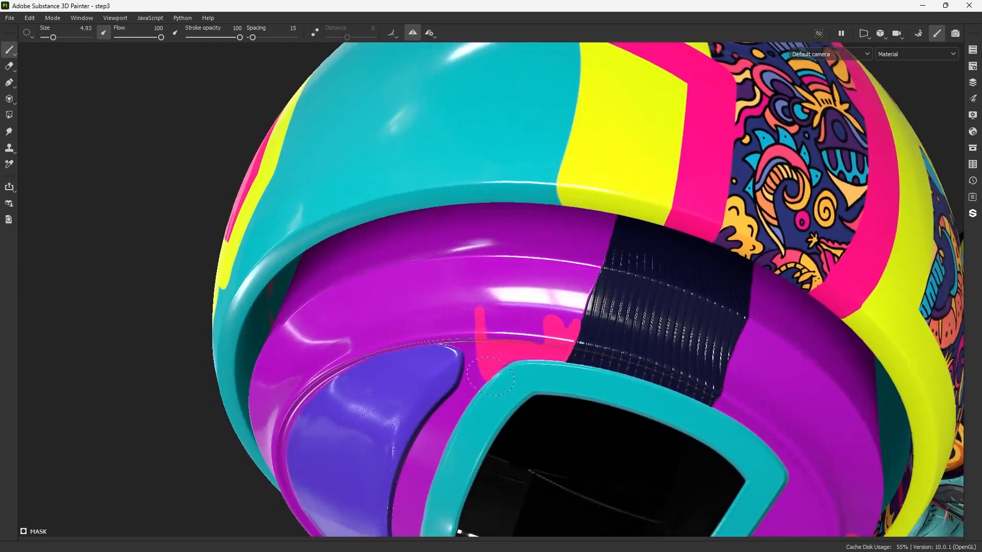
# - Complete the pink band across the purple face rim up to the dark strap, and restore the side panels
pyautogui.moveTo(521, 330)
pyautogui.keyDown('alt'); pyautogui.mouseDown()
pyautogui.moveTo(500, 317)
pyautogui.moveTo(481, 322)
pyautogui.moveTo(489, 272)
pyautogui.mouseUp(); pyautogui.keyUp('alt')
pyautogui.moveTo(484, 330); pyautogui.dragTo(510, 334)
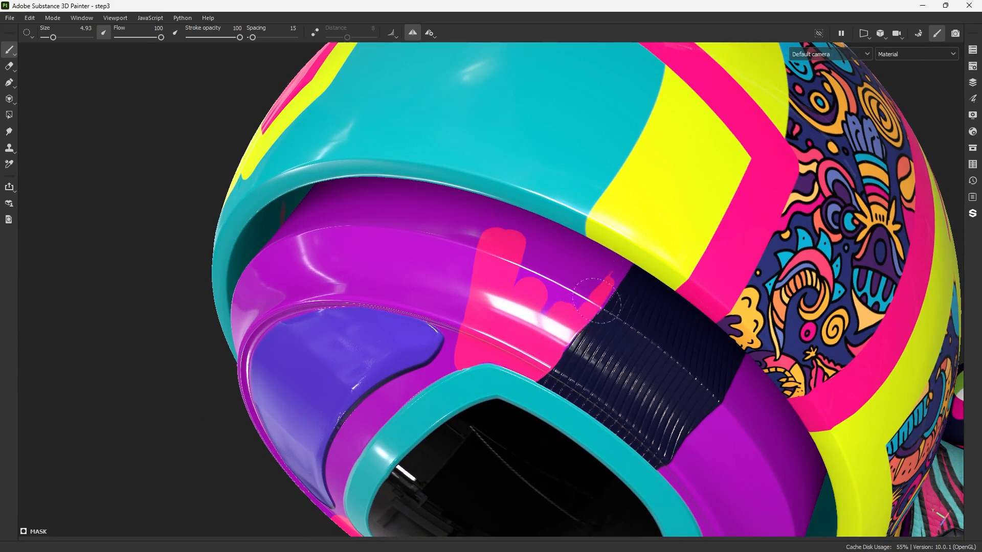
pyautogui.moveTo(613, 283)
pyautogui.mouseDown()
pyautogui.moveTo(552, 230)
pyautogui.moveTo(505, 217)
pyautogui.moveTo(586, 285)
pyautogui.moveTo(488, 290)
pyautogui.moveTo(474, 278)
pyautogui.mouseUp()
pyautogui.moveTo(571, 272)
pyautogui.keyDown('alt'); pyautogui.mouseDown()
pyautogui.moveTo(450, 236)
pyautogui.moveTo(587, 234)
pyautogui.moveTo(461, 276)
pyautogui.moveTo(530, 218)
pyautogui.moveTo(572, 210)
pyautogui.mouseUp(); pyautogui.keyUp('alt')
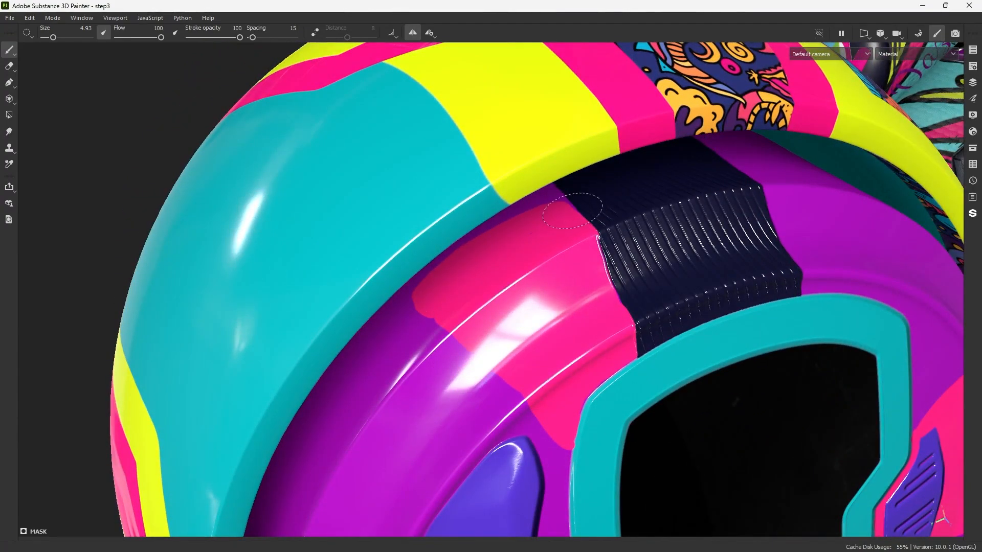
pyautogui.click(566, 223)
pyautogui.click(427, 296)
pyautogui.moveTo(548, 401)
pyautogui.keyDown('alt'); pyautogui.mouseDown()
pyautogui.moveTo(530, 340)
pyautogui.moveTo(440, 300)
pyautogui.moveTo(533, 281)
pyautogui.mouseUp(); pyautogui.keyUp('alt')
pyautogui.scroll(-10, 423, 307)
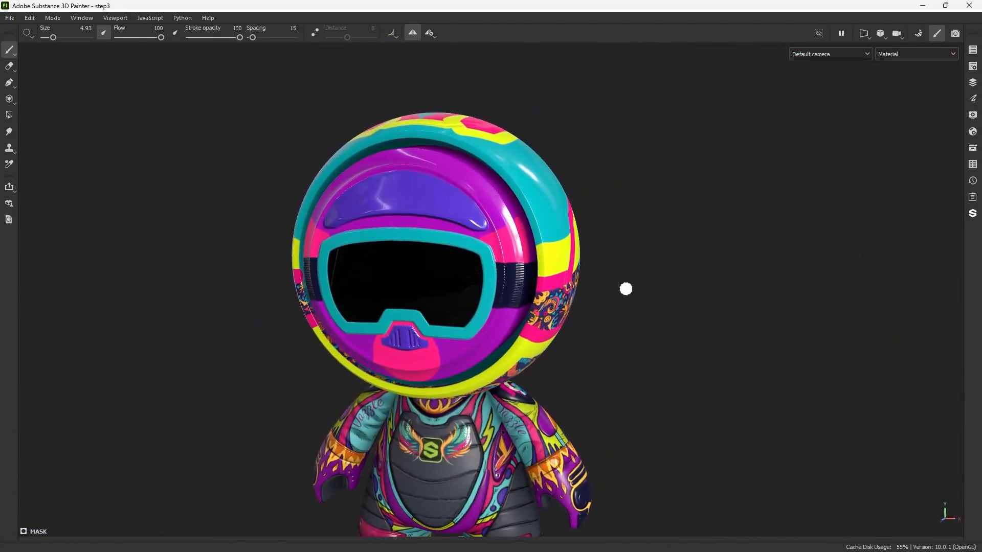
pyautogui.hotkey('alt', 'q')
pyautogui.hotkey('alt', 'q')
pyautogui.press('Tab')
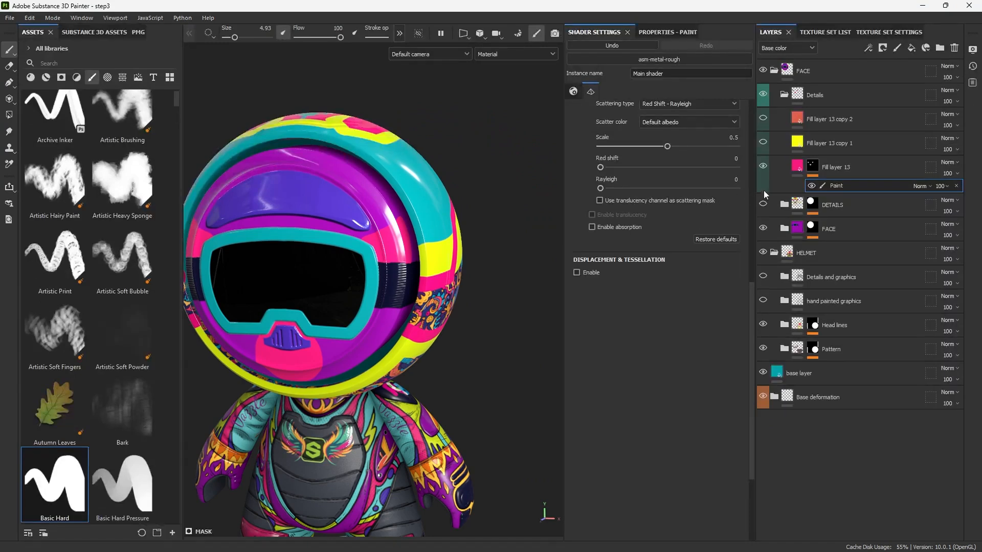
# - Make the yellow Fill layer 13 copy 1 visible and add a black mask with a paint effect to it
pyautogui.click(763, 143)
pyautogui.click(806, 142)
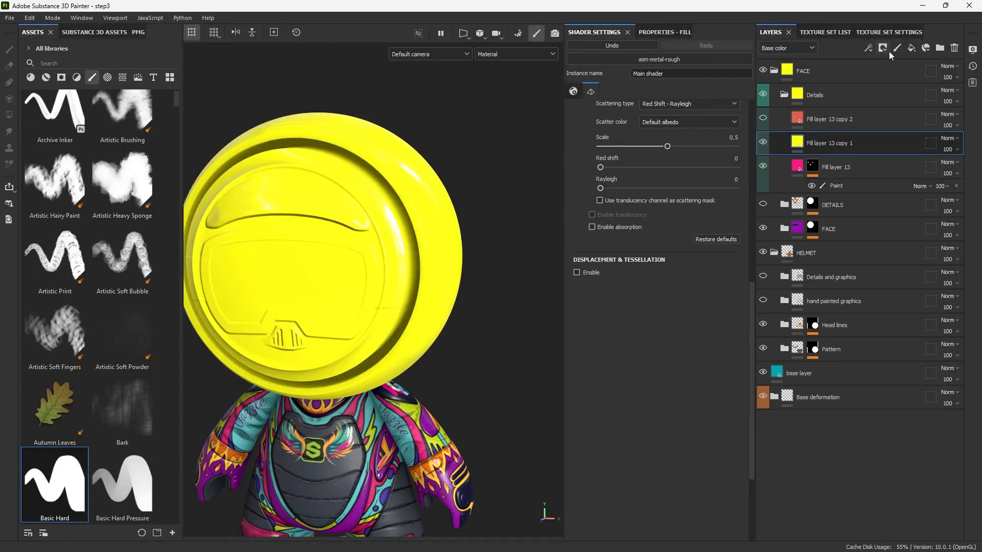
pyautogui.click(884, 49)
pyautogui.click(891, 74)
pyautogui.click(869, 47)
pyautogui.click(876, 73)
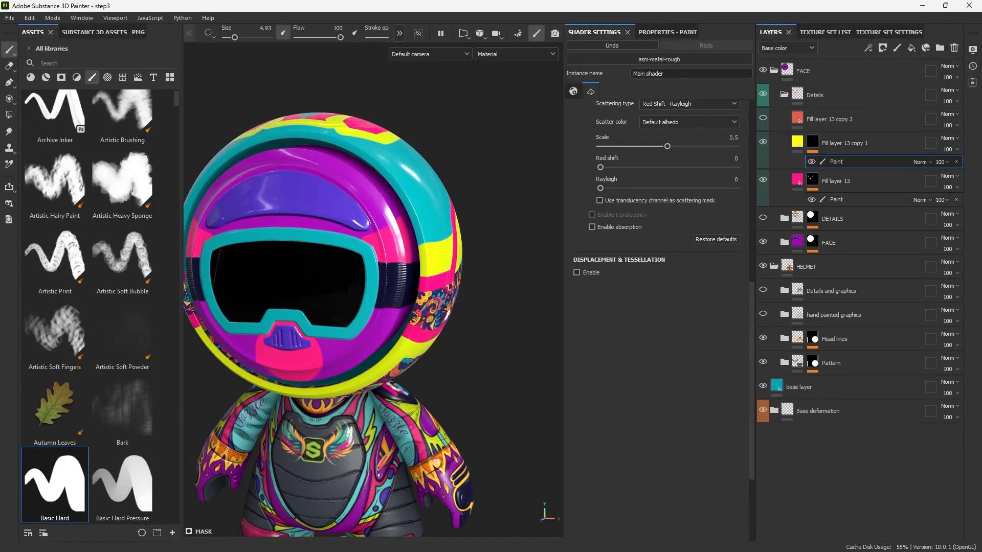
# - Hide the side panels and paint a yellow patch on the pink area just below the purple nose vent
pyautogui.press('Tab')
pyautogui.scroll(6, 377, 288)
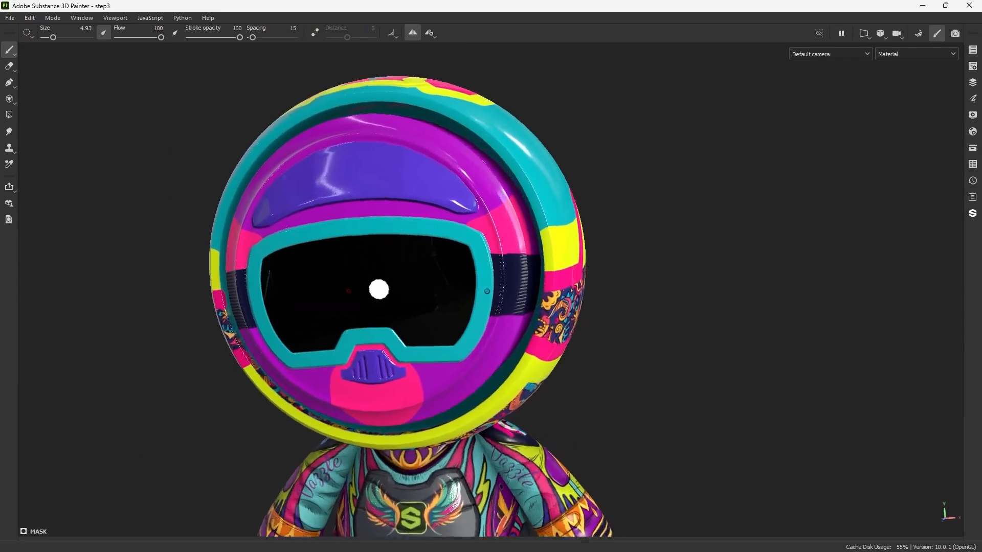
pyautogui.keyDown('alt'); pyautogui.moveTo(379, 289); pyautogui.dragTo(387, 274); pyautogui.keyUp('alt')
pyautogui.moveTo(357, 351)
pyautogui.mouseDown()
pyautogui.moveTo(362, 373)
pyautogui.moveTo(413, 405)
pyautogui.moveTo(401, 351)
pyautogui.moveTo(392, 368)
pyautogui.moveTo(405, 355)
pyautogui.moveTo(391, 350)
pyautogui.mouseUp()
pyautogui.moveTo(398, 404)
pyautogui.mouseDown()
pyautogui.moveTo(364, 366)
pyautogui.moveTo(373, 403)
pyautogui.mouseUp()
# - Paint a yellow band with downward spikes along the forehead above the goggles, and undo the last stroke
pyautogui.scroll(-5, 405, 406)
pyautogui.moveTo(476, 387)
pyautogui.keyDown('alt'); pyautogui.mouseDown()
pyautogui.moveTo(453, 409)
pyautogui.moveTo(479, 501)
pyautogui.mouseUp(); pyautogui.keyUp('alt')
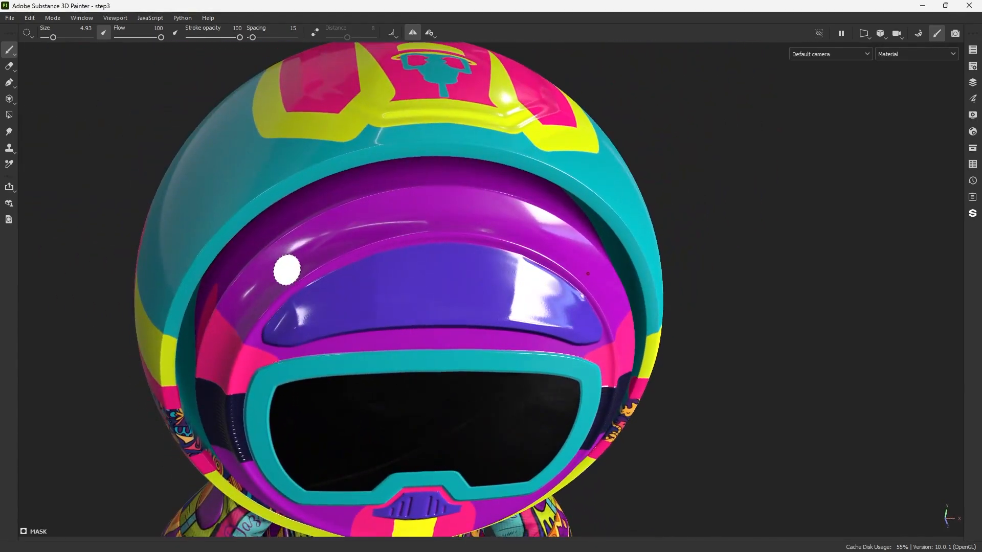
pyautogui.moveTo(308, 294)
pyautogui.mouseDown()
pyautogui.moveTo(266, 239)
pyautogui.moveTo(320, 291)
pyautogui.moveTo(281, 247)
pyautogui.moveTo(312, 299)
pyautogui.moveTo(270, 247)
pyautogui.moveTo(317, 289)
pyautogui.moveTo(417, 271)
pyautogui.moveTo(432, 281)
pyautogui.moveTo(271, 225)
pyautogui.moveTo(358, 184)
pyautogui.moveTo(319, 210)
pyautogui.mouseUp()
pyautogui.hotkey('ctrl', 'z')
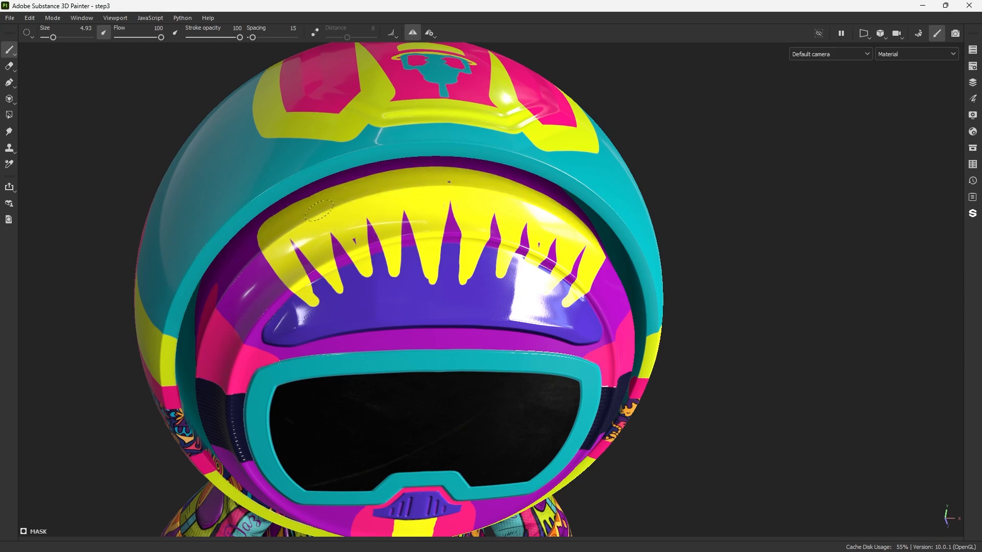
# - Trim the blunt tips of the yellow forehead spikes into sharp points by masking out their ends
pyautogui.moveTo(556, 245)
pyautogui.keyDown('alt'); pyautogui.mouseDown()
pyautogui.moveTo(554, 256)
pyautogui.moveTo(485, 285)
pyautogui.mouseUp(); pyautogui.keyUp('alt')
pyautogui.keyDown('alt'); pyautogui.moveTo(484, 285); pyautogui.dragTo(439, 244, button='right'); pyautogui.keyUp('alt')
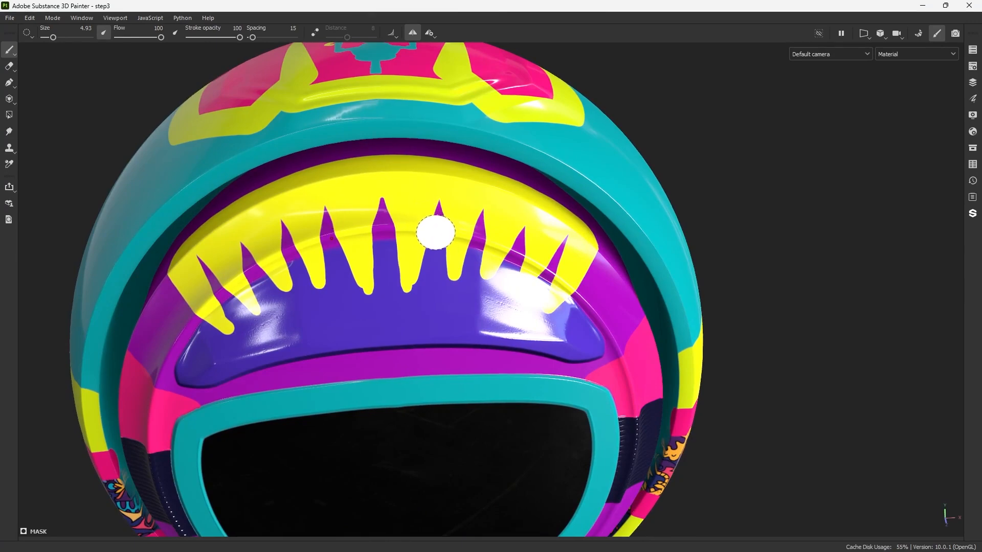
pyautogui.moveTo(418, 281); pyautogui.dragTo(410, 298)
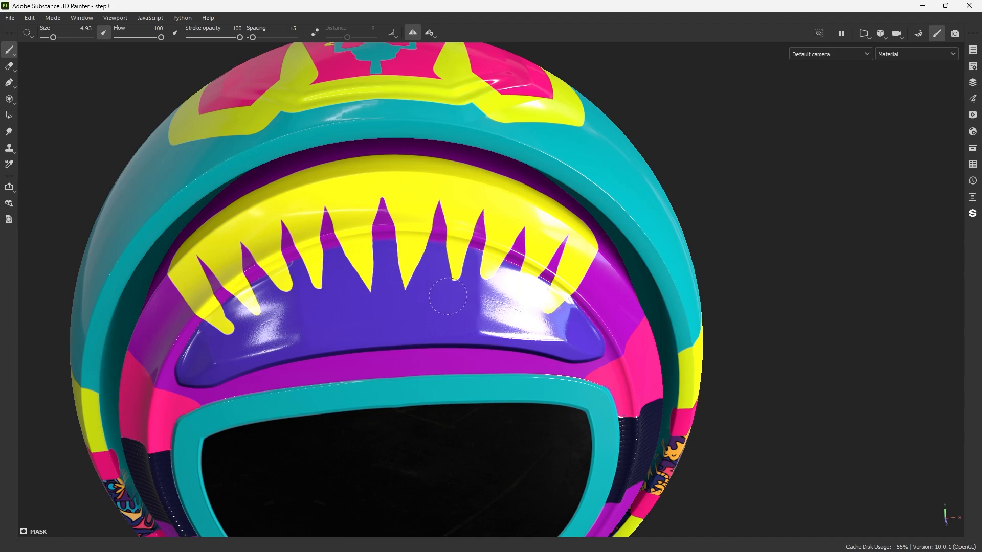
pyautogui.moveTo(445, 228); pyautogui.dragTo(447, 284)
pyautogui.moveTo(484, 227); pyautogui.dragTo(484, 285)
pyautogui.moveTo(509, 252); pyautogui.dragTo(517, 294)
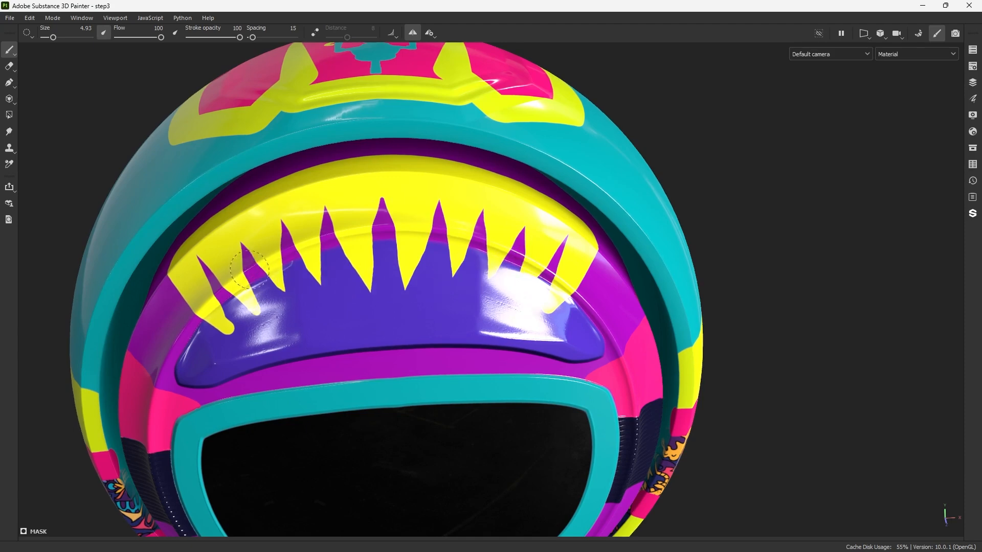
pyautogui.moveTo(261, 314); pyautogui.dragTo(258, 317)
pyautogui.moveTo(222, 288); pyautogui.dragTo(255, 316)
pyautogui.moveTo(184, 303); pyautogui.dragTo(231, 338)
pyautogui.moveTo(218, 293); pyautogui.dragTo(232, 330)
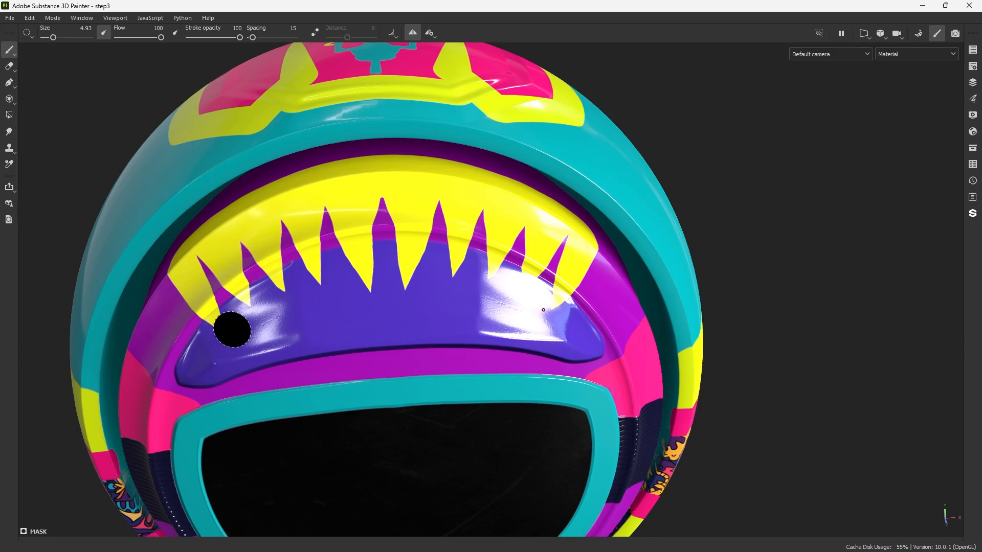
# - Restore the side panels, make the coral Fill layer 13 copy 2 visible, and add a black mask with a paint effect to it
pyautogui.scroll(-5, 230, 358)
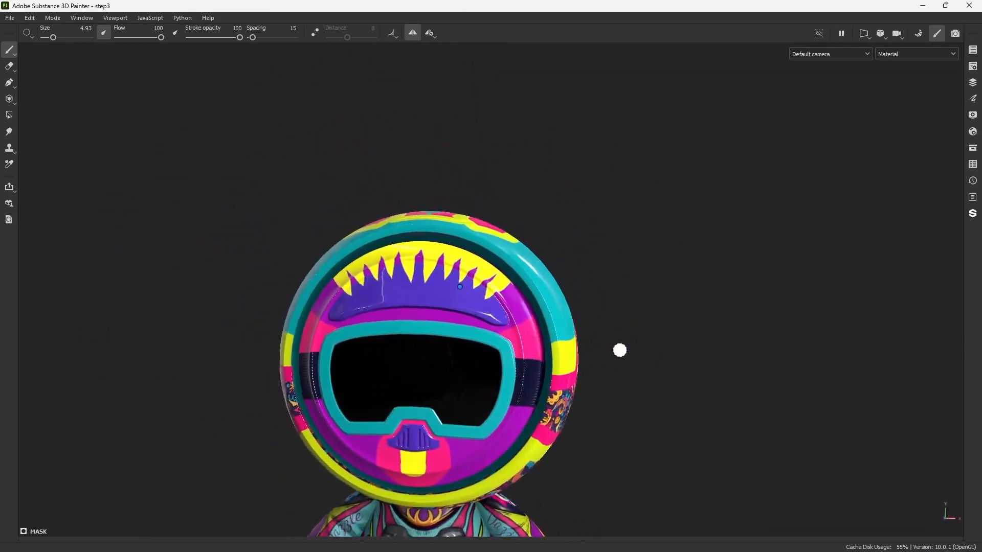
pyautogui.keyDown('alt'); pyautogui.moveTo(620, 351); pyautogui.dragTo(578, 322); pyautogui.keyUp('alt')
pyautogui.scroll(4, 579, 322)
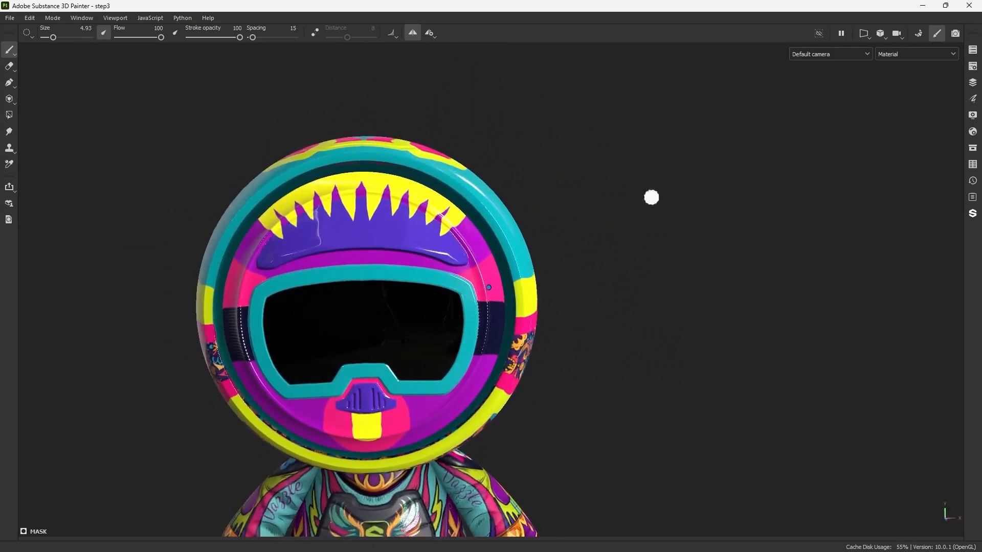
pyautogui.press('Tab')
pyautogui.click(763, 119)
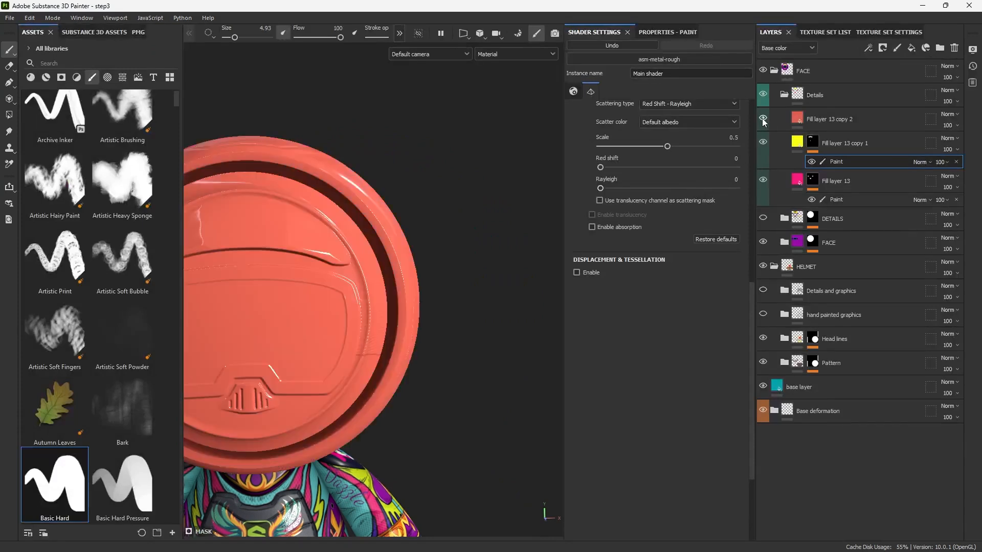
pyautogui.click(829, 120)
pyautogui.click(883, 48)
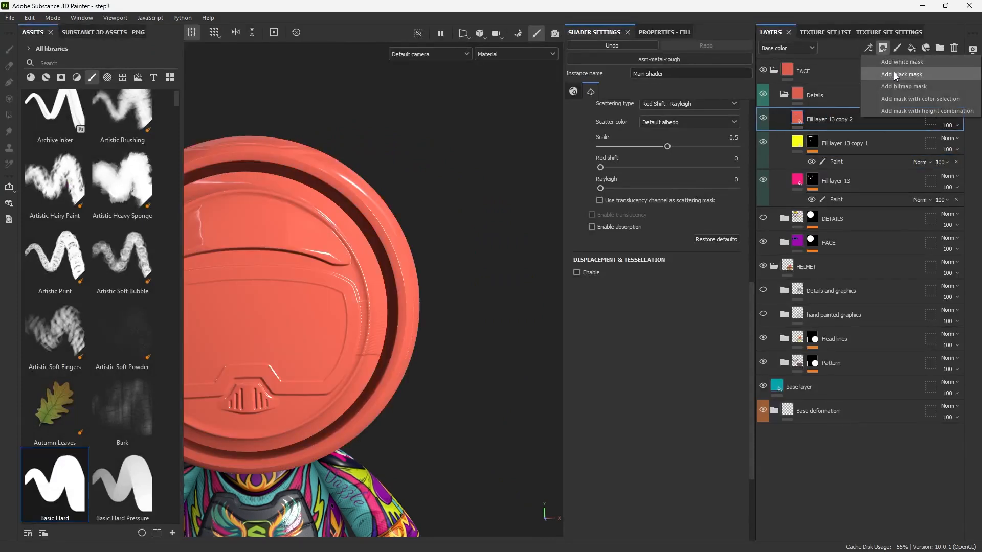
pyautogui.click(894, 75)
pyautogui.click(868, 49)
pyautogui.click(881, 75)
# - Hide the side panels and paint a coral line along the whole lower edge of the blue-purple brow piece above the goggles
pyautogui.press('Tab')
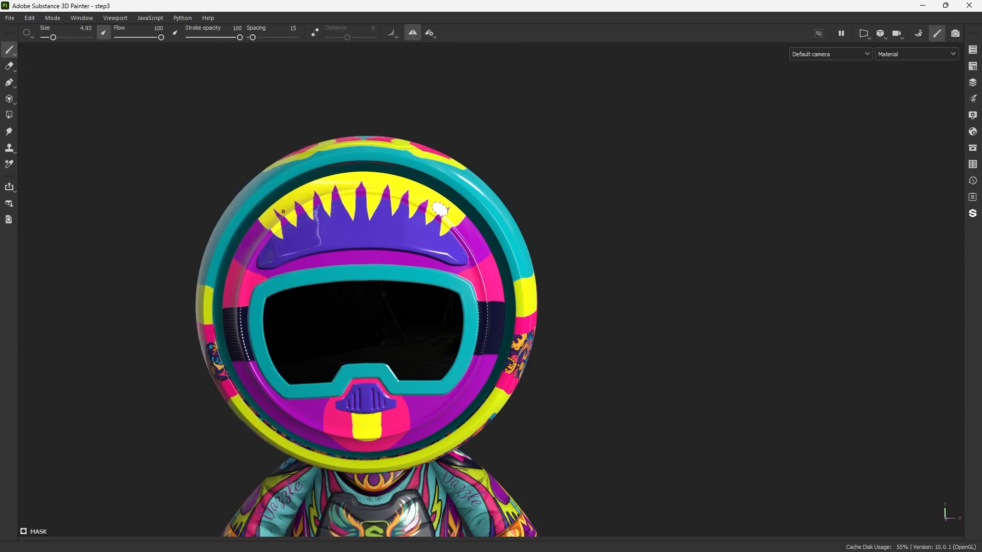
pyautogui.scroll(5, 436, 279)
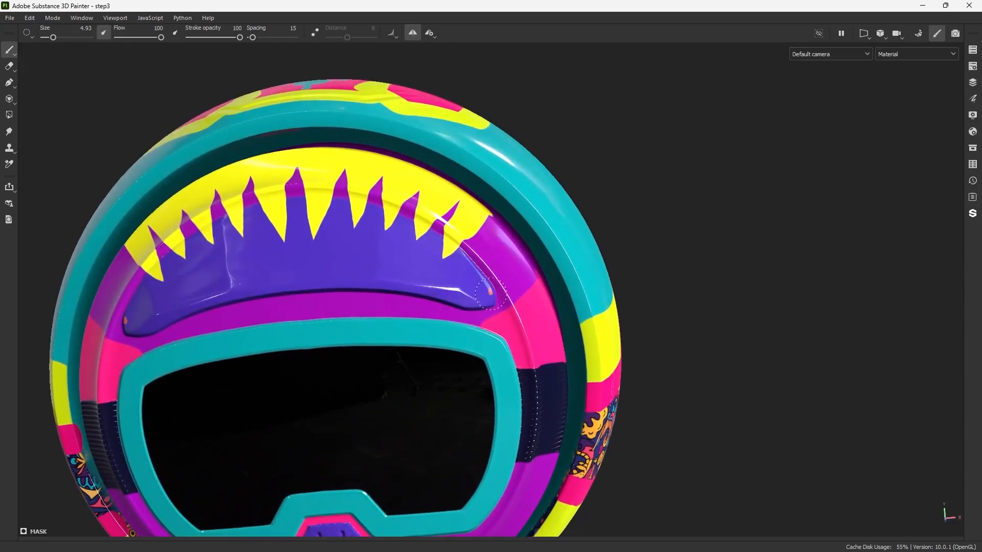
pyautogui.moveTo(453, 299); pyautogui.dragTo(307, 291)
pyautogui.keyDown('alt'); pyautogui.moveTo(307, 290); pyautogui.dragTo(322, 256); pyautogui.keyUp('alt')
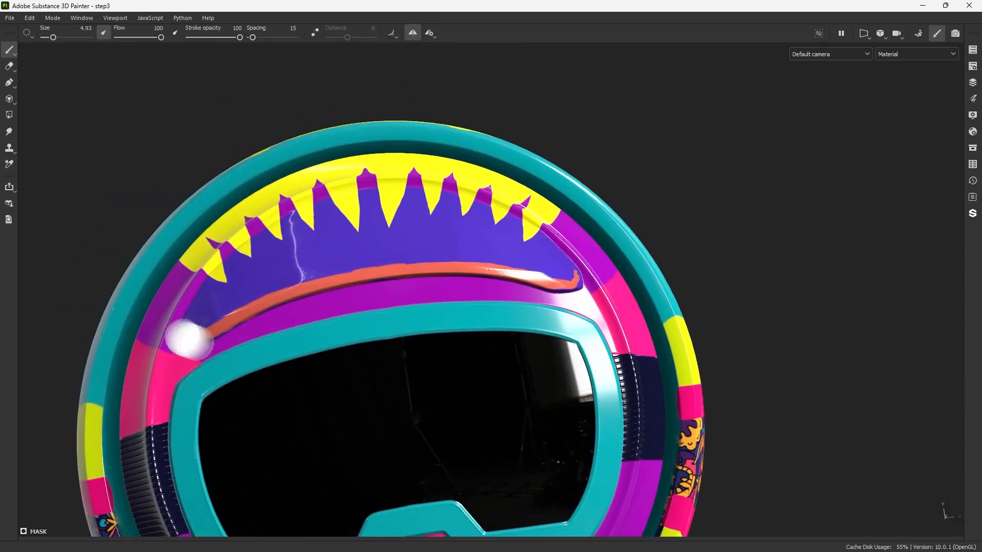
pyautogui.moveTo(185, 342); pyautogui.dragTo(307, 297)
pyautogui.moveTo(221, 328); pyautogui.dragTo(187, 337)
pyautogui.keyDown('alt'); pyautogui.moveTo(210, 291); pyautogui.dragTo(201, 328); pyautogui.keyUp('alt')
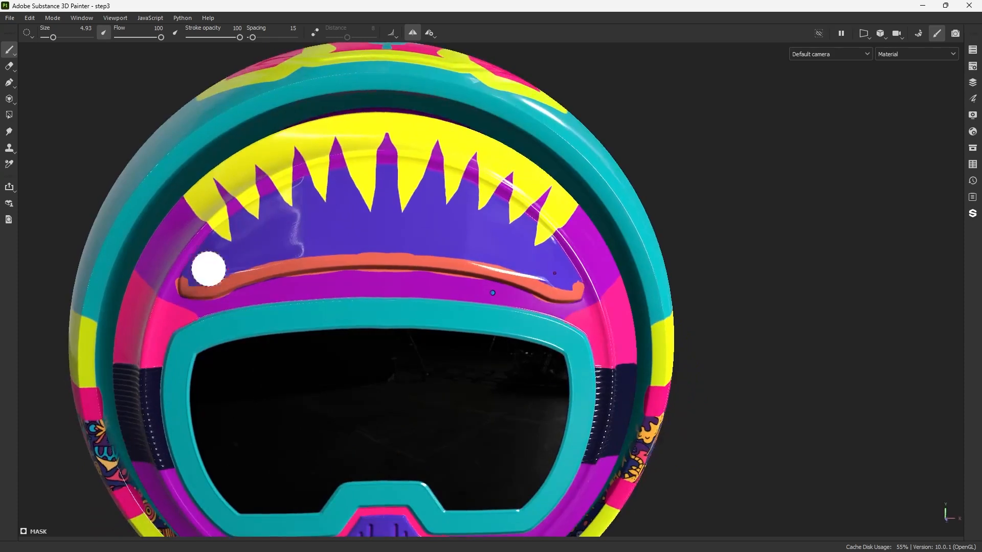
# - Paint coral drips of varying height rising from the brow's coral edge, with separate small drops above them
pyautogui.moveTo(208, 267); pyautogui.dragTo(206, 287)
pyautogui.moveTo(232, 257); pyautogui.dragTo(226, 278)
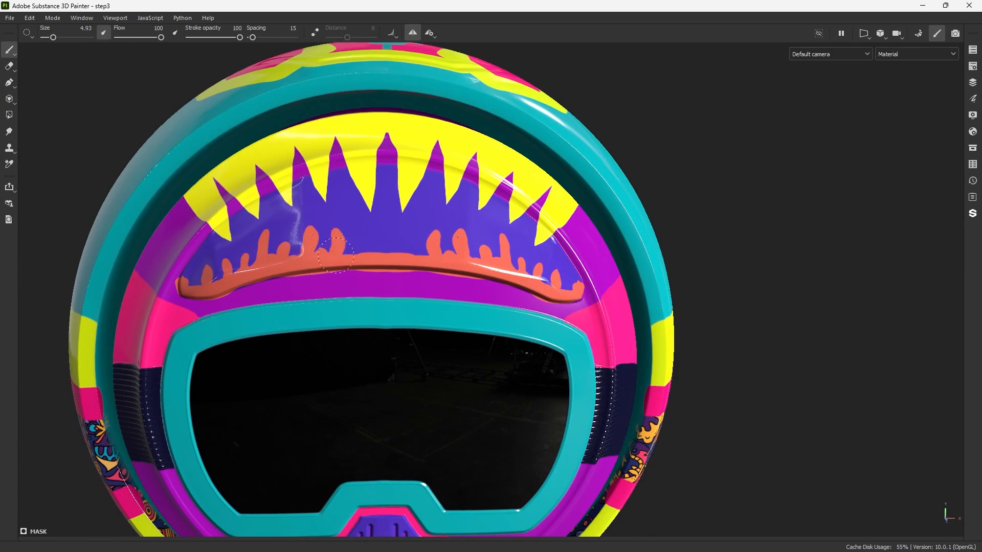
pyautogui.moveTo(313, 234); pyautogui.dragTo(365, 252)
pyautogui.keyDown('alt'); pyautogui.moveTo(296, 256); pyautogui.dragTo(217, 293); pyautogui.keyUp('alt')
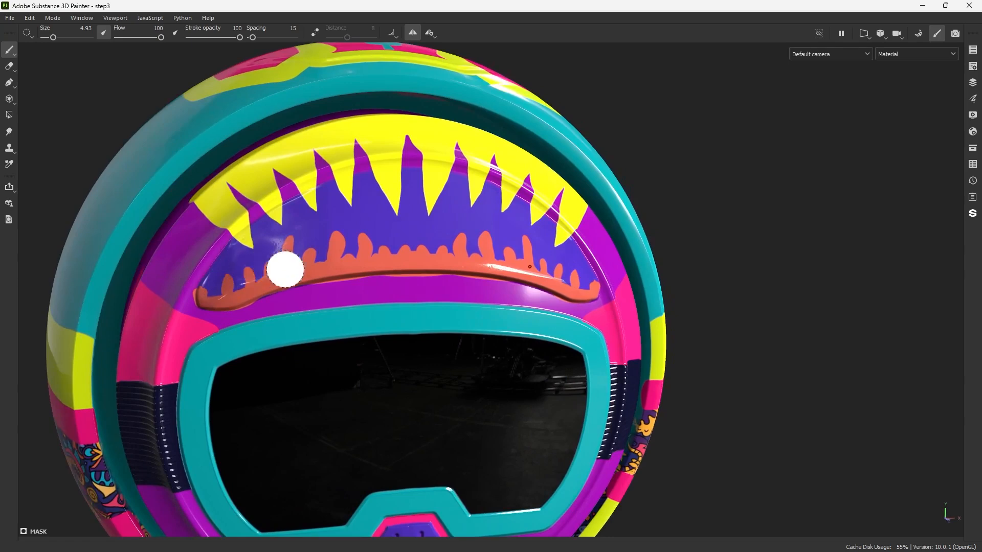
pyautogui.moveTo(309, 238); pyautogui.dragTo(309, 231)
pyautogui.moveTo(382, 233); pyautogui.dragTo(381, 220)
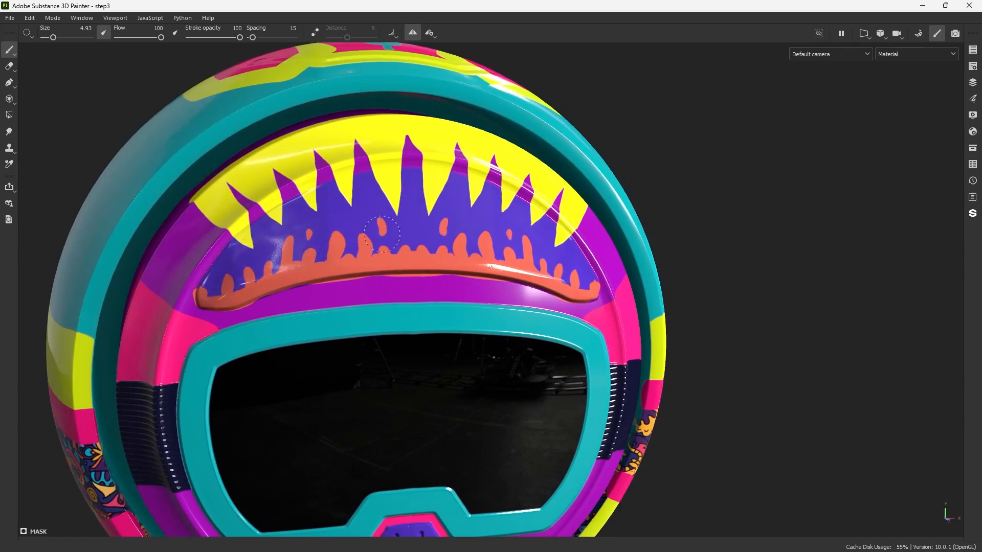
pyautogui.moveTo(203, 297); pyautogui.dragTo(203, 299)
# - Restore the side panels, review the painted face details from the front, and undo the last action
pyautogui.scroll(-1, 599, 301)
pyautogui.moveTo(599, 300)
pyautogui.keyDown('alt'); pyautogui.mouseDown()
pyautogui.moveTo(581, 317)
pyautogui.moveTo(591, 321)
pyautogui.mouseUp(); pyautogui.keyUp('alt')
pyautogui.scroll(-2, 590, 321)
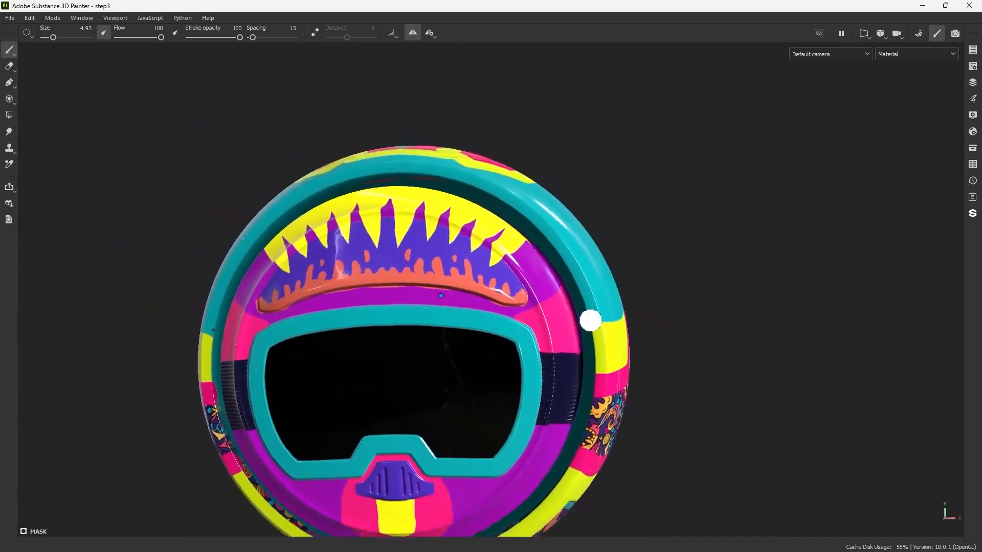
pyautogui.scroll(-3, 590, 320)
pyautogui.moveTo(536, 207)
pyautogui.keyDown('alt'); pyautogui.mouseDown()
pyautogui.moveTo(495, 215)
pyautogui.moveTo(538, 197)
pyautogui.mouseUp(); pyautogui.keyUp('alt')
pyautogui.press('Tab')
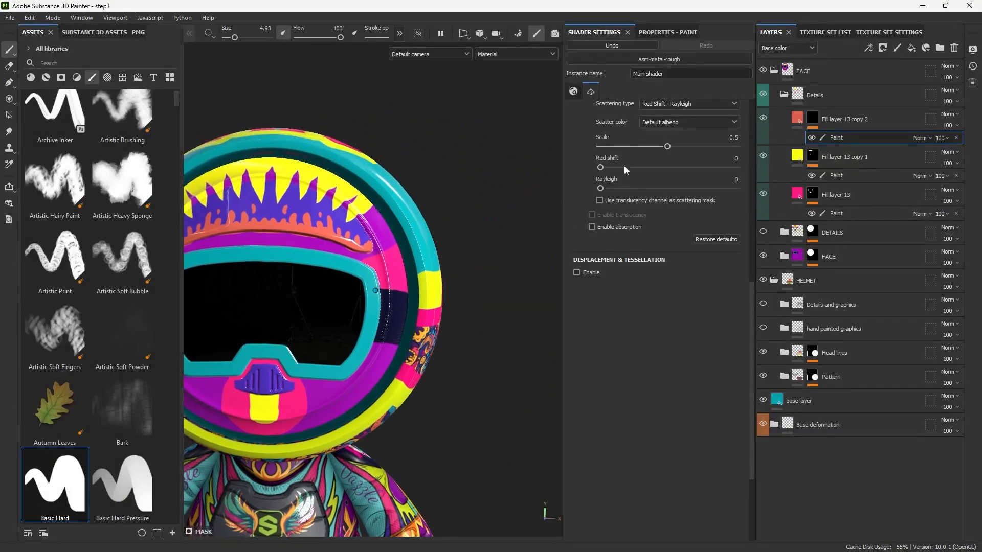
pyautogui.keyDown('alt'); pyautogui.moveTo(549, 249); pyautogui.dragTo(410, 252); pyautogui.keyUp('alt')
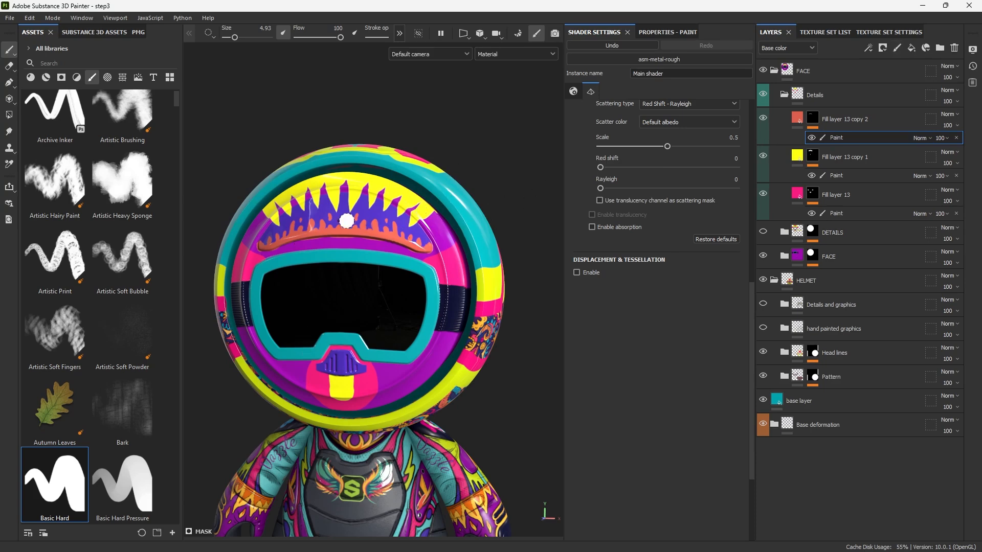
pyautogui.hotkey('ctrl', 'z')
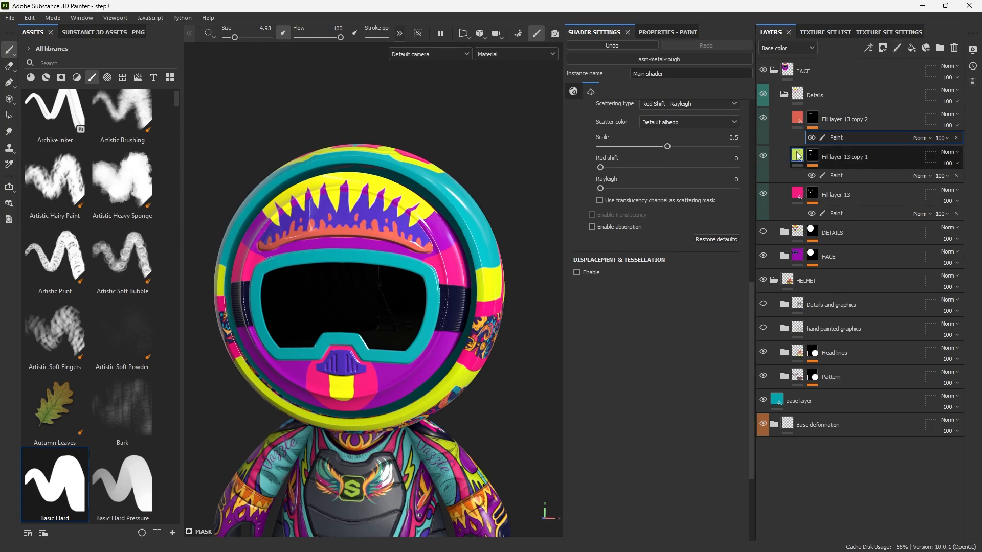
# - Try a different base color for the yellow Fill layer 13 copy 1
pyautogui.click(668, 33)
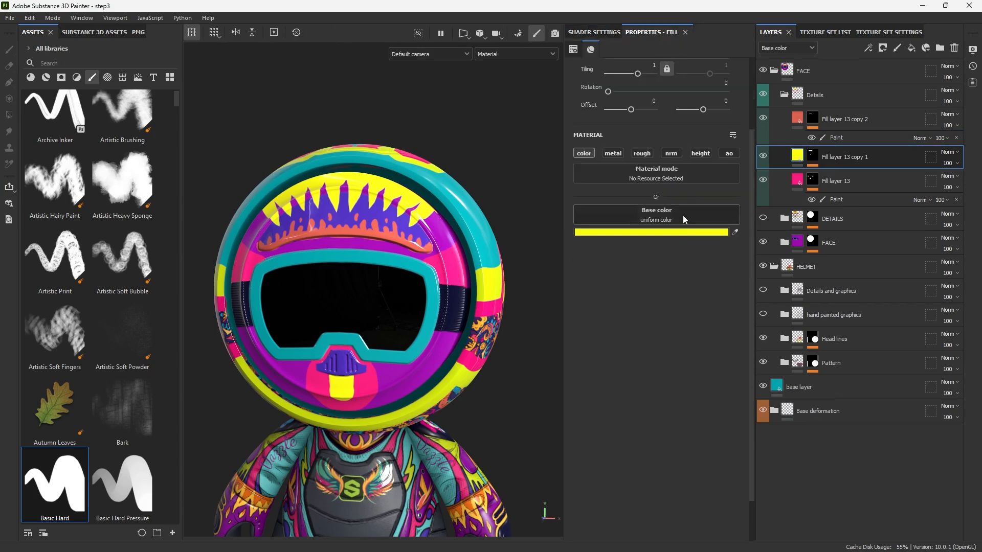
pyautogui.click(688, 233)
pyautogui.moveTo(741, 395); pyautogui.dragTo(760, 370)
pyautogui.click(813, 333)
# - Enable displacement and tessellation in the shader settings to see the brow raised as a cap visor
pyautogui.click(594, 32)
pyautogui.click(591, 271)
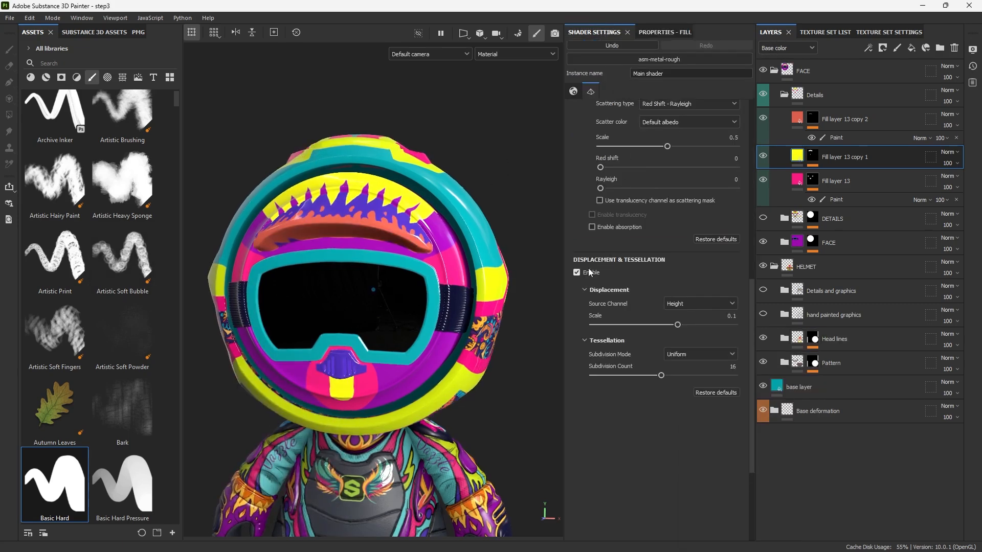
pyautogui.moveTo(327, 230)
pyautogui.keyDown('alt'); pyautogui.mouseDown()
pyautogui.moveTo(446, 229)
pyautogui.moveTo(410, 238)
pyautogui.mouseUp(); pyautogui.keyUp('alt')
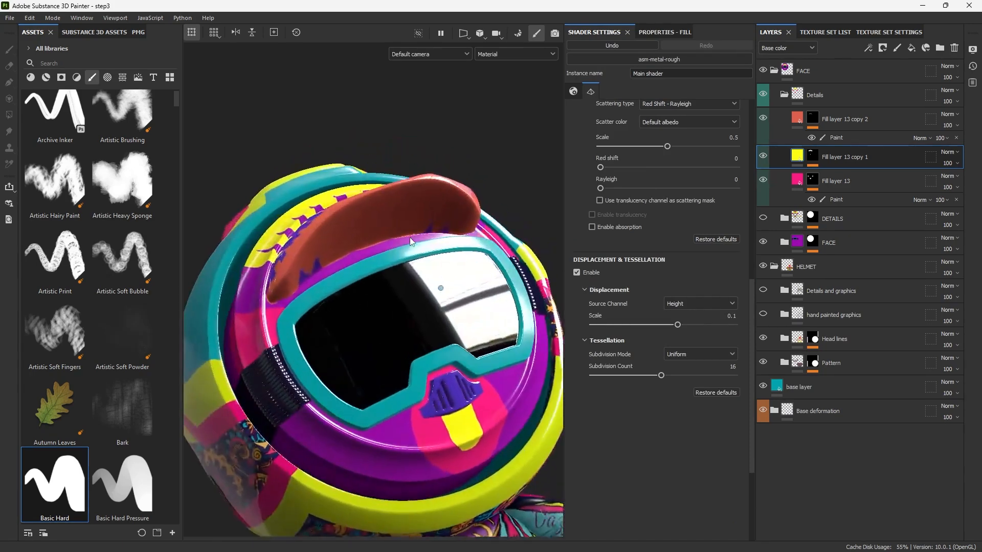
# - Examine the displaced helmet and the painted suit details around the chest and sleeve from several angles
pyautogui.click(815, 140)
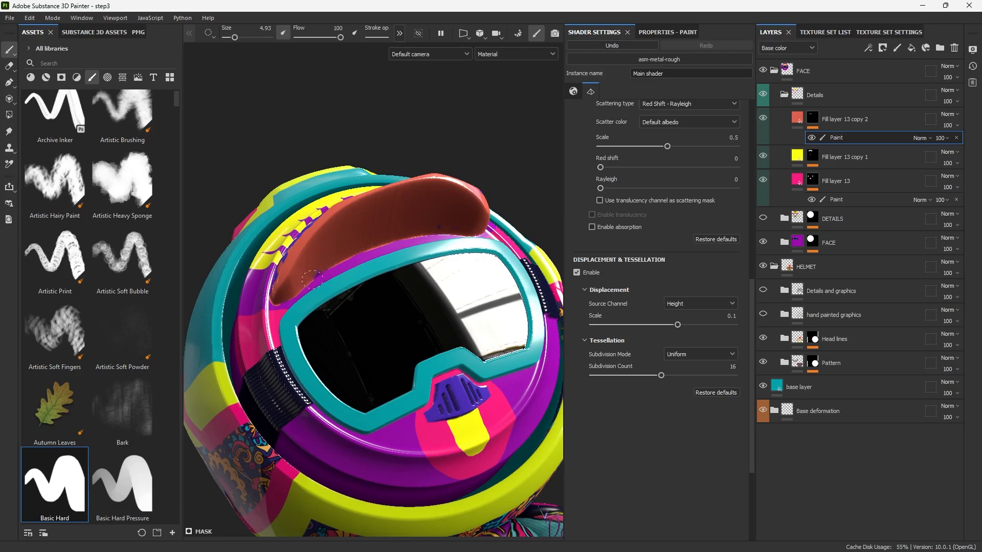
pyautogui.press('f')
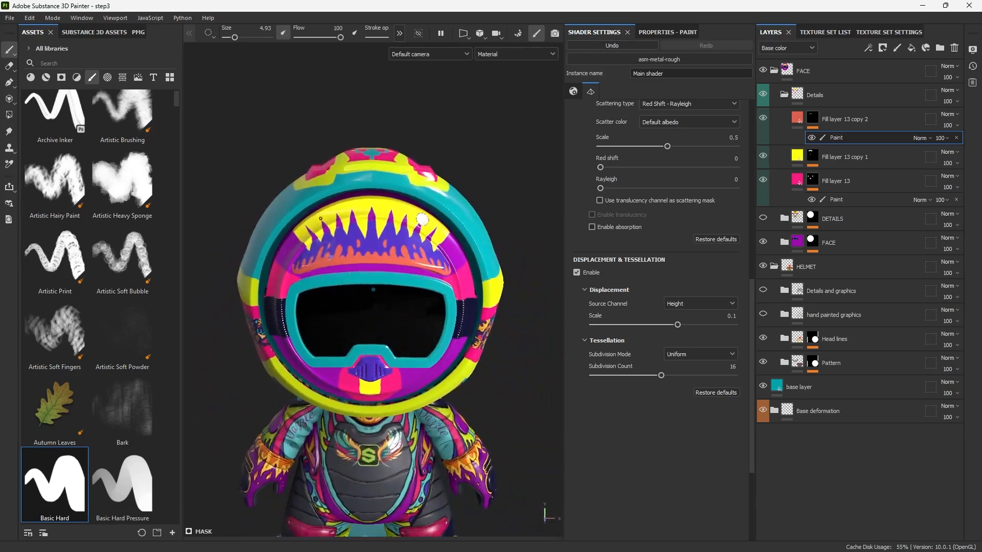
pyautogui.moveTo(428, 246)
pyautogui.keyDown('alt'); pyautogui.mouseDown()
pyautogui.moveTo(353, 249)
pyautogui.moveTo(414, 258)
pyautogui.mouseUp(); pyautogui.keyUp('alt')
pyautogui.keyDown('alt'); pyautogui.moveTo(442, 255); pyautogui.dragTo(460, 244, button='right'); pyautogui.keyUp('alt')
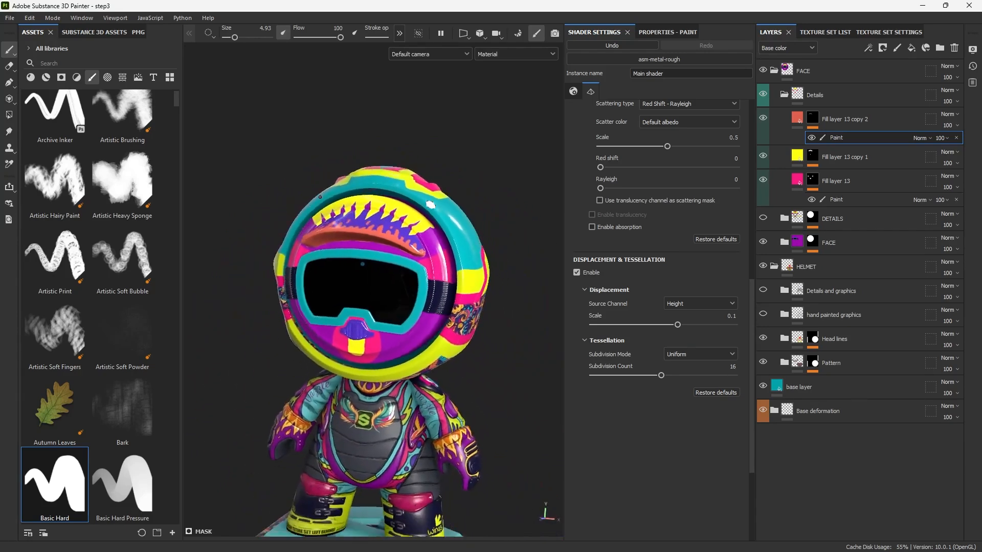
pyautogui.keyDown('alt'); pyautogui.moveTo(461, 244); pyautogui.dragTo(450, 220, button='middle'); pyautogui.keyUp('alt')
pyautogui.keyDown('alt'); pyautogui.moveTo(450, 220); pyautogui.dragTo(434, 217); pyautogui.keyUp('alt')
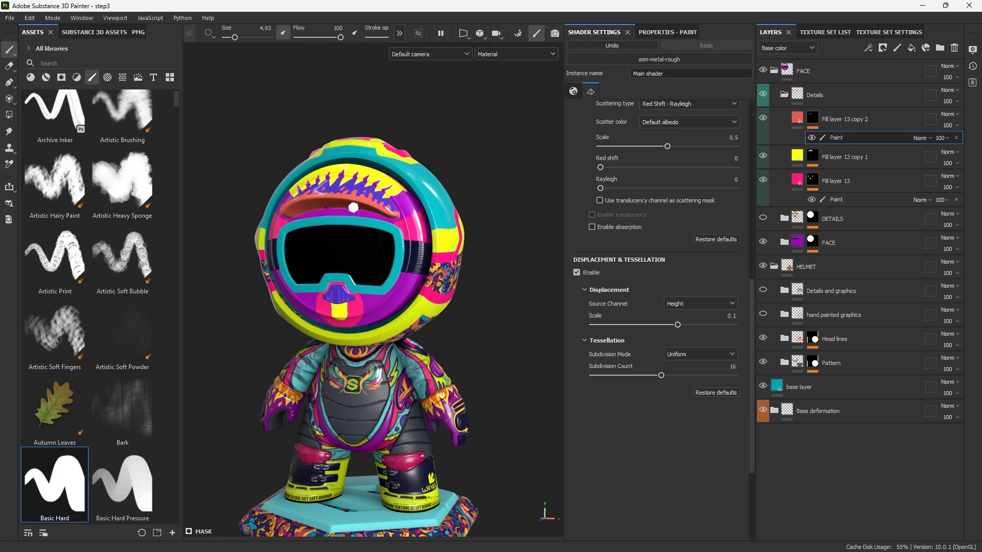
pyautogui.keyDown('alt'); pyautogui.moveTo(413, 194); pyautogui.dragTo(364, 341); pyautogui.keyUp('alt')
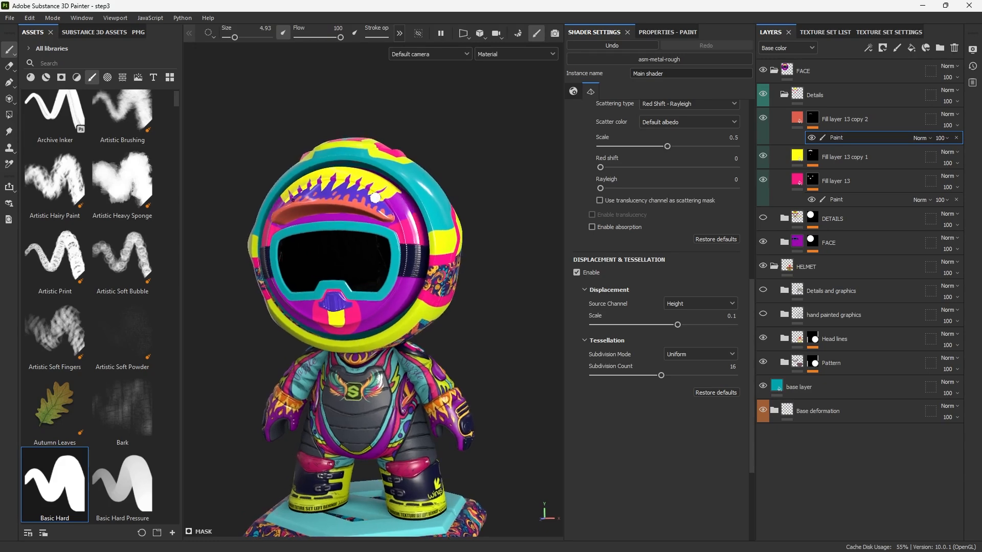
pyautogui.keyDown('alt'); pyautogui.moveTo(353, 307); pyautogui.dragTo(333, 244, button='middle'); pyautogui.keyUp('alt')
pyautogui.keyDown('alt'); pyautogui.moveTo(332, 244); pyautogui.dragTo(415, 327, button='right'); pyautogui.keyUp('alt')
pyautogui.keyDown('alt'); pyautogui.moveTo(414, 328); pyautogui.dragTo(353, 270, button='middle'); pyautogui.keyUp('alt')
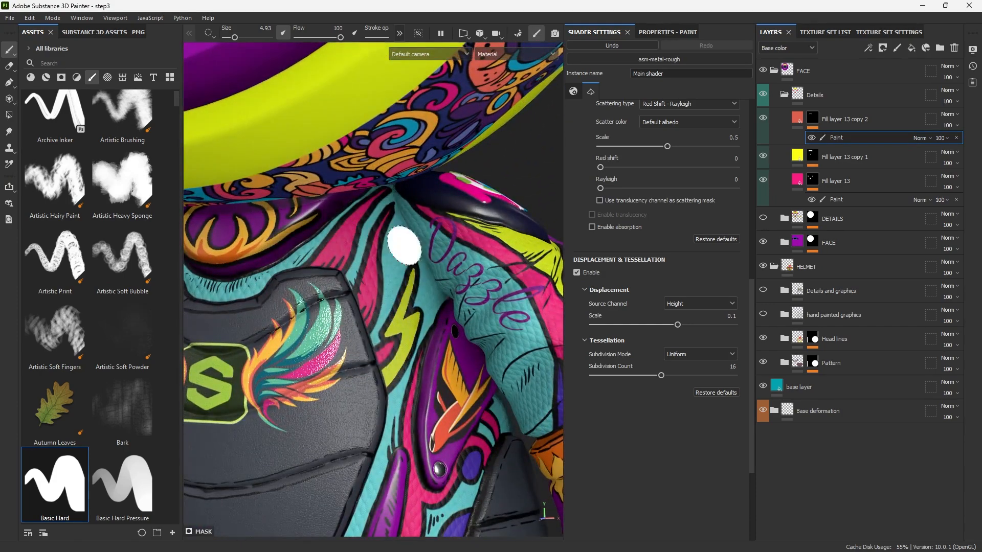
pyautogui.moveTo(408, 247)
pyautogui.keyDown('alt'); pyautogui.mouseDown(button='right')
pyautogui.moveTo(431, 221)
pyautogui.moveTo(421, 252)
pyautogui.moveTo(393, 240)
pyautogui.mouseUp(button='right'); pyautogui.keyUp('alt')
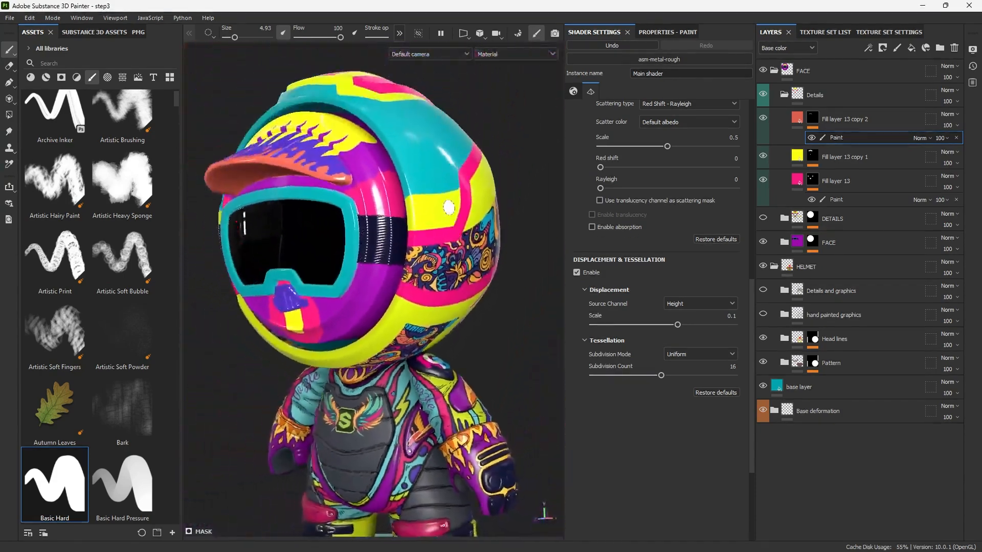
pyautogui.keyDown('alt'); pyautogui.moveTo(394, 240); pyautogui.dragTo(425, 261); pyautogui.keyUp('alt')
# - Add a new fill layer above Fill layer 13 copy 2 in the Details folder and open its properties
pyautogui.click(813, 128)
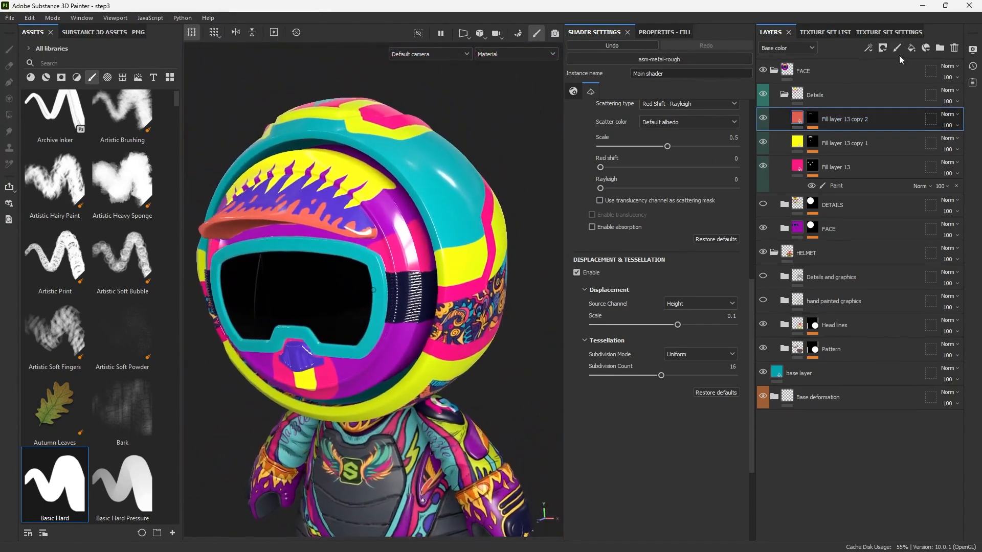
pyautogui.click(911, 47)
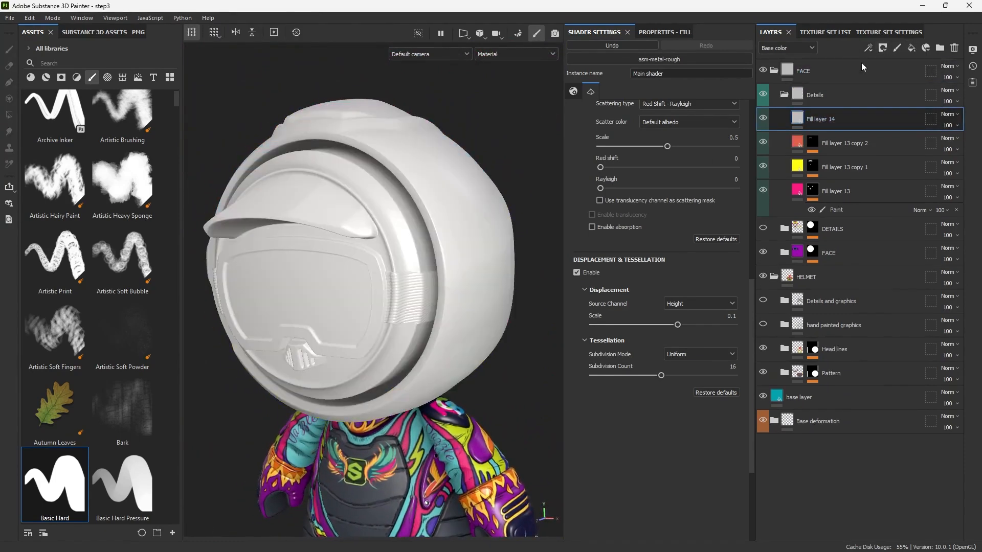
pyautogui.click(660, 32)
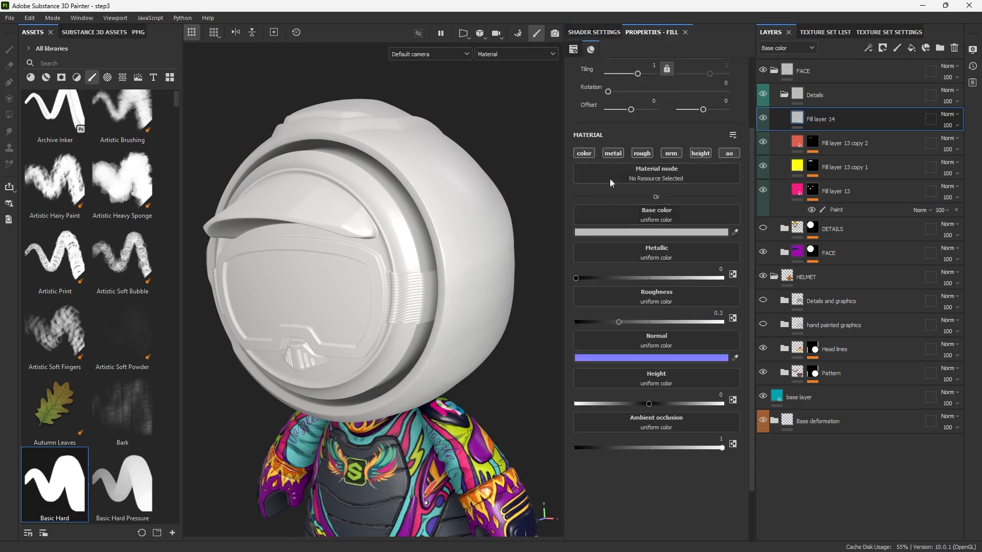
# - Limit Fill layer 14 to the color channel and set its base color to black (000000)
pyautogui.keyDown('alt'); pyautogui.click(591, 155); pyautogui.keyUp('alt')
pyautogui.click(644, 233)
pyautogui.moveTo(699, 453); pyautogui.dragTo(670, 476)
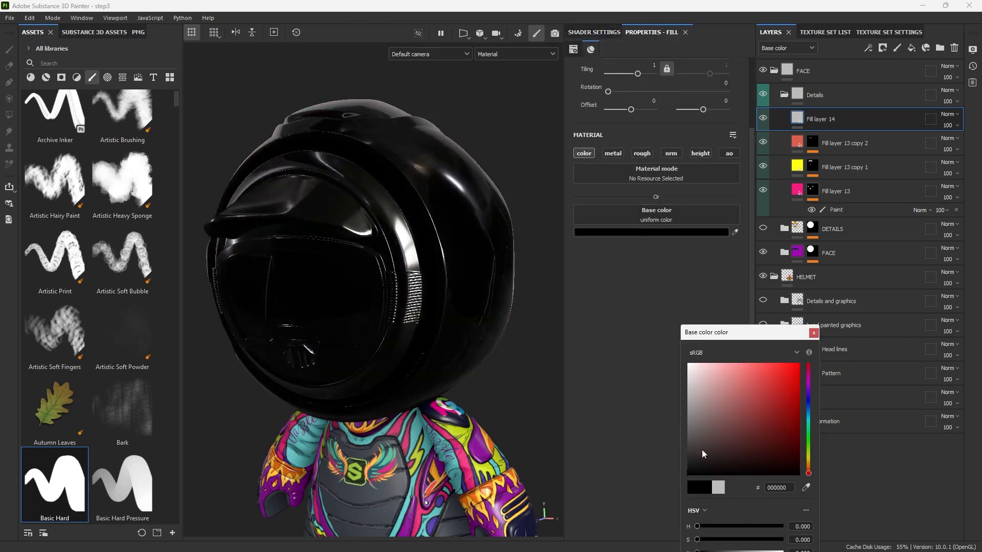
pyautogui.click(814, 333)
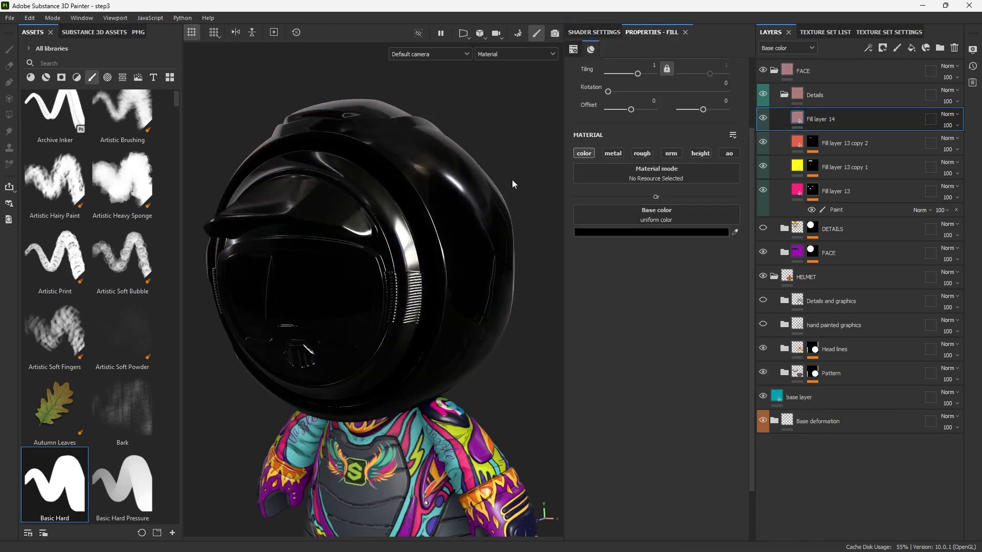
# - Add a black mask to Fill layer 14 and place a fill effect in that mask
pyautogui.click(883, 48)
pyautogui.click(891, 72)
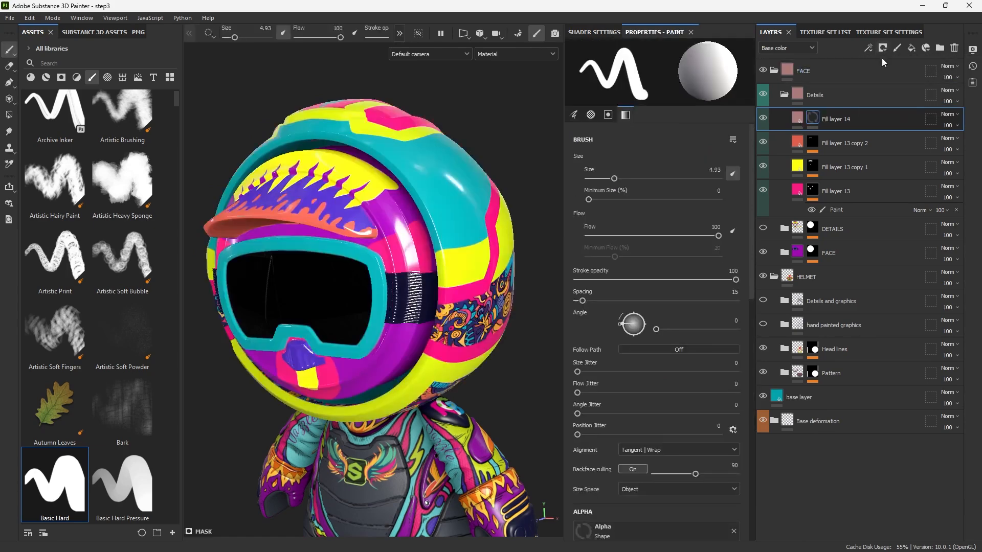
pyautogui.click(869, 47)
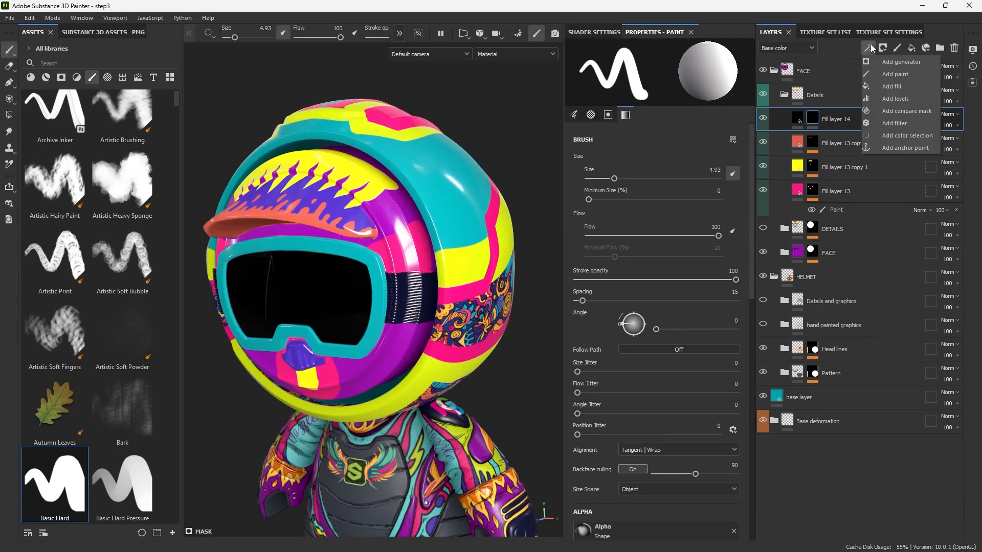
pyautogui.click(888, 86)
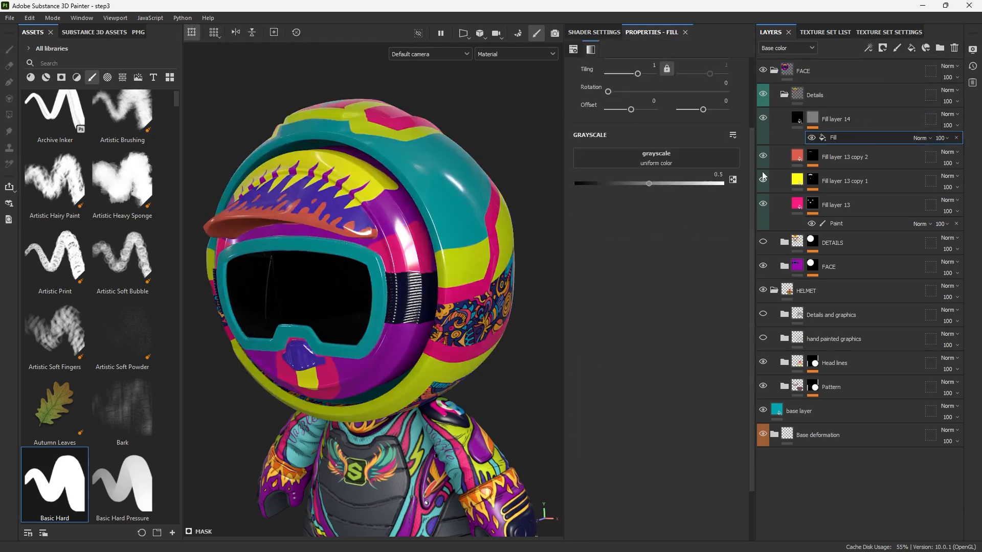
# - Examine which helmet areas Fill layer 13 copy 1 covers by switching its visibility off and on
pyautogui.scroll(-2, 406, 174)
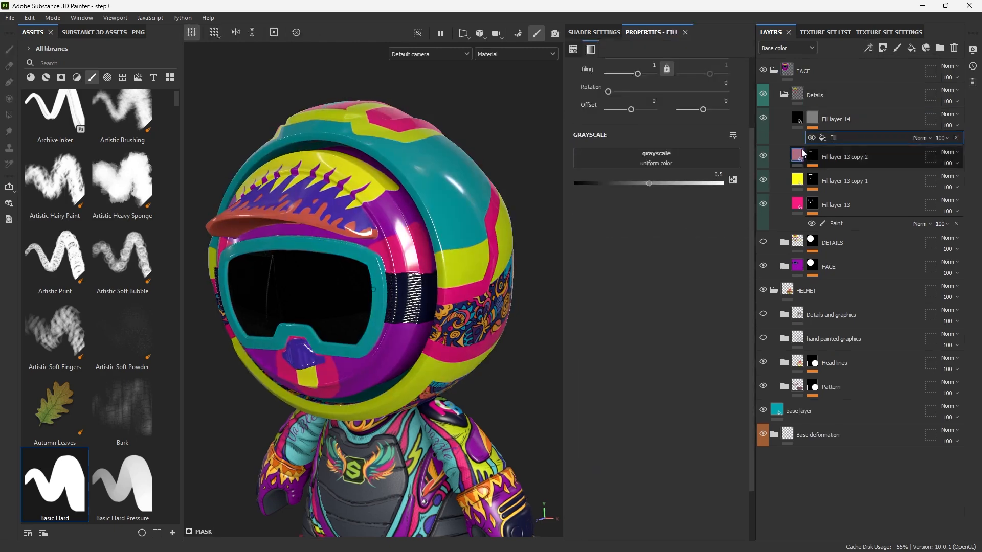
pyautogui.keyDown('alt'); pyautogui.moveTo(406, 174); pyautogui.dragTo(380, 187); pyautogui.keyUp('alt')
pyautogui.hotkey('alt', 'q')
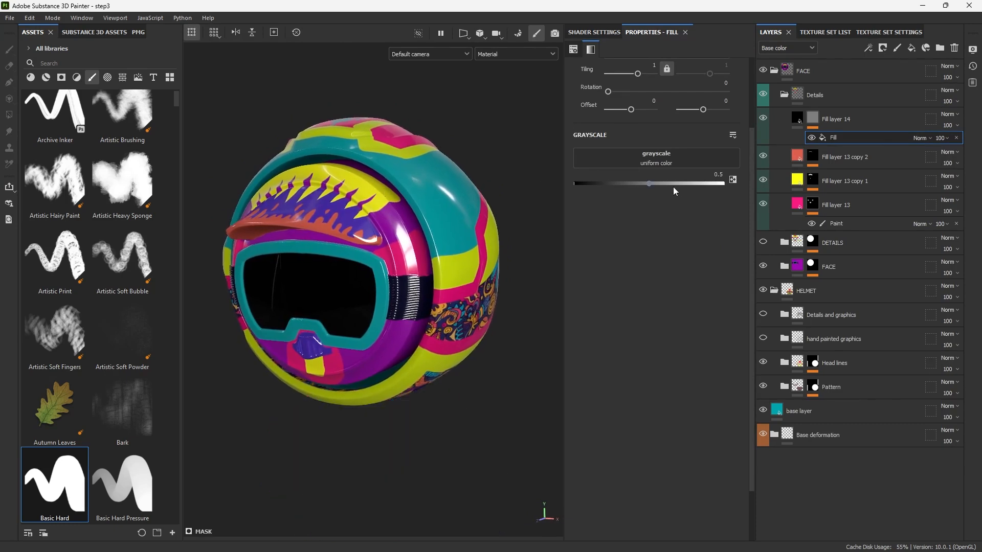
pyautogui.keyDown('alt'); pyautogui.moveTo(412, 219); pyautogui.dragTo(421, 226); pyautogui.keyUp('alt')
pyautogui.scroll(3, 409, 204)
pyautogui.keyDown('alt'); pyautogui.moveTo(399, 177); pyautogui.dragTo(413, 201); pyautogui.keyUp('alt')
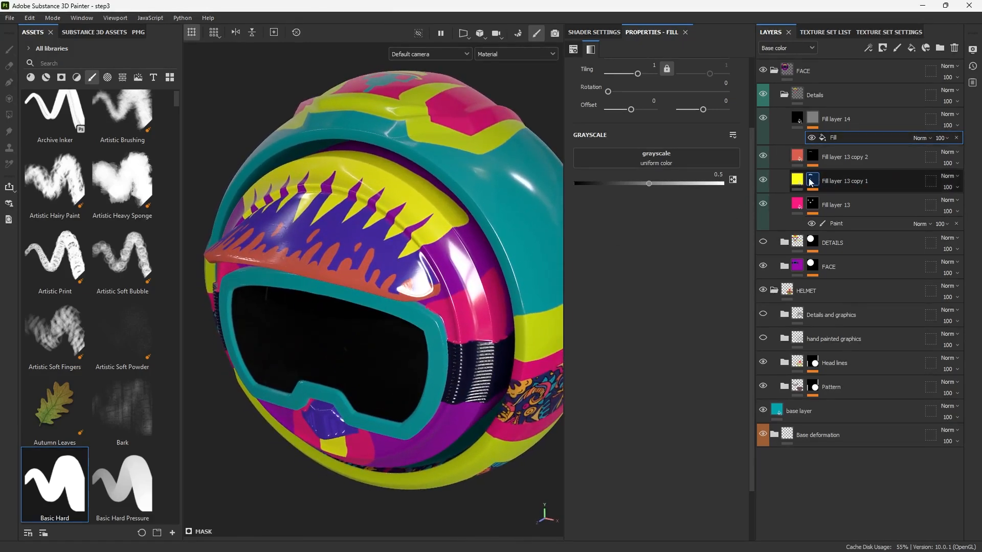
pyautogui.click(768, 179)
pyautogui.click(766, 179)
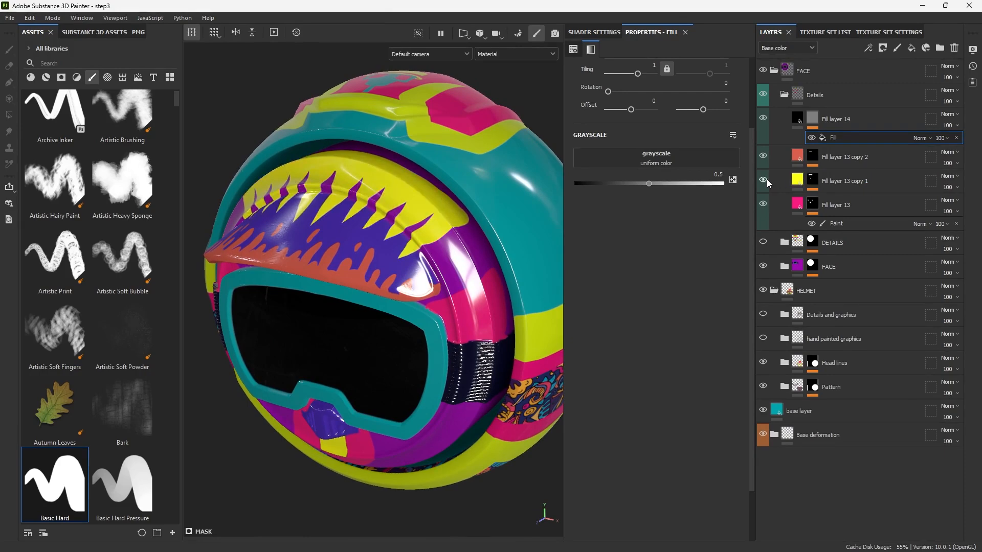
pyautogui.keyDown('alt'); pyautogui.moveTo(281, 451); pyautogui.dragTo(481, 327); pyautogui.keyUp('alt')
pyautogui.click(766, 179)
pyautogui.click(766, 179)
# - Rename Fill layer 13 copy 1 as YELLOW
pyautogui.doubleClick(845, 181)
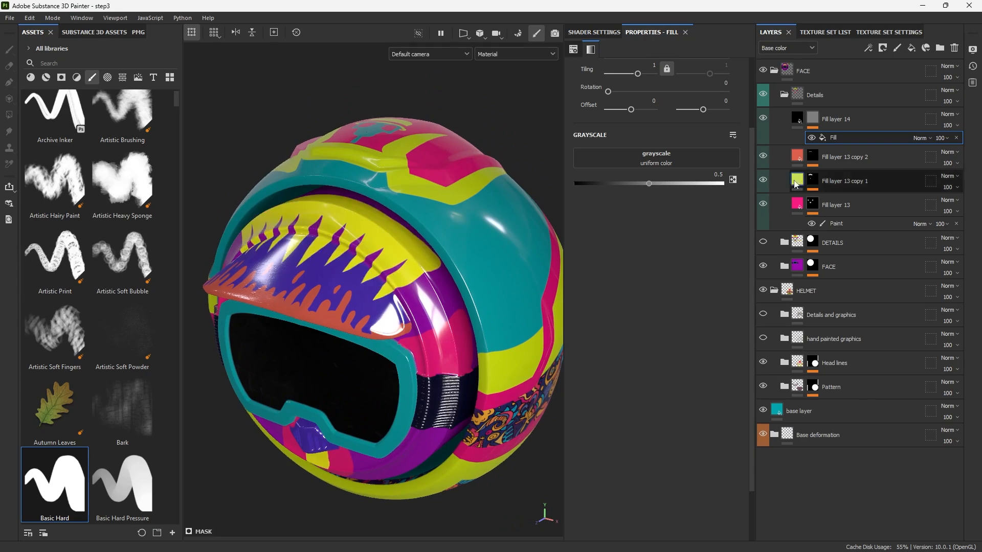
pyautogui.write('Y')
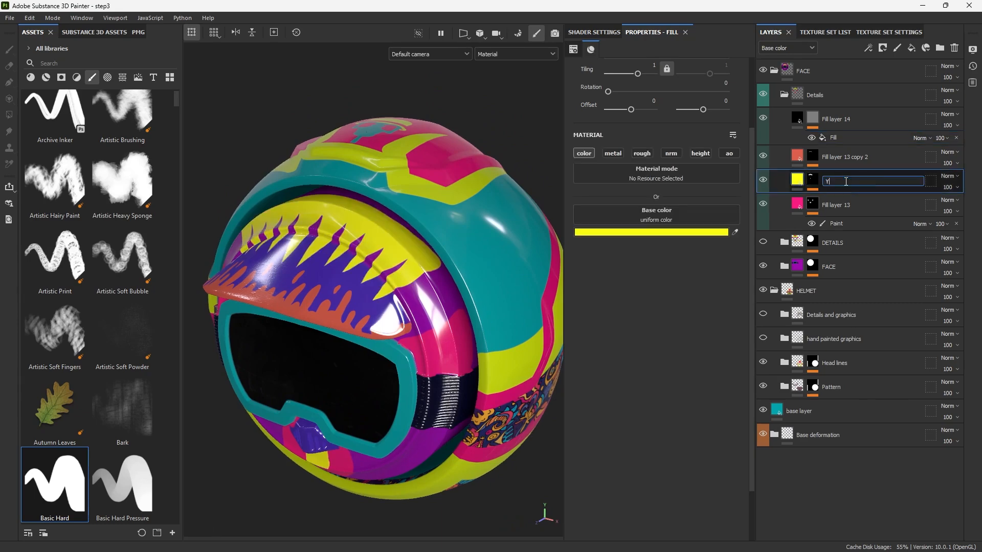
pyautogui.write('ELLOW')
pyautogui.press('Return')
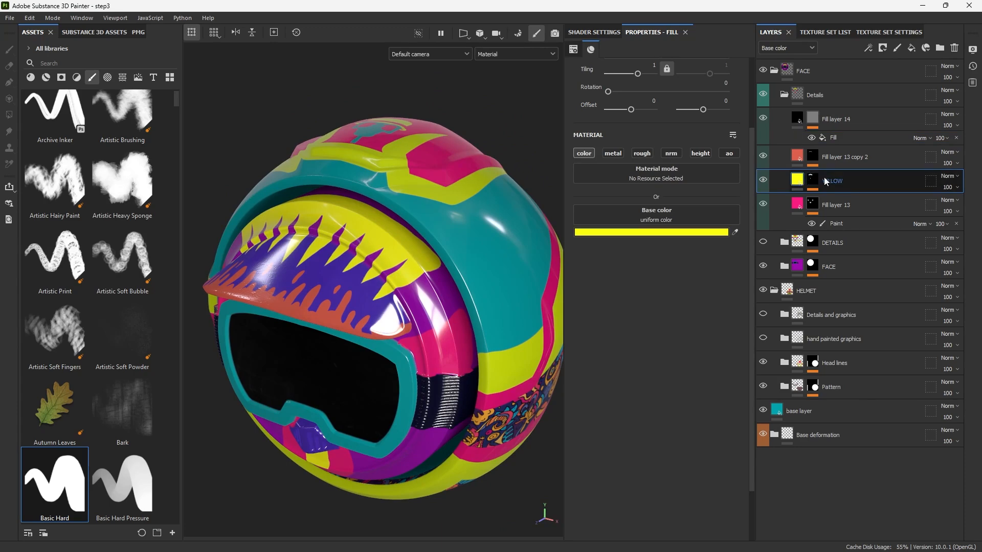
# - Add an anchor point above the paint effect in the YELLOW layer's mask
pyautogui.click(814, 179)
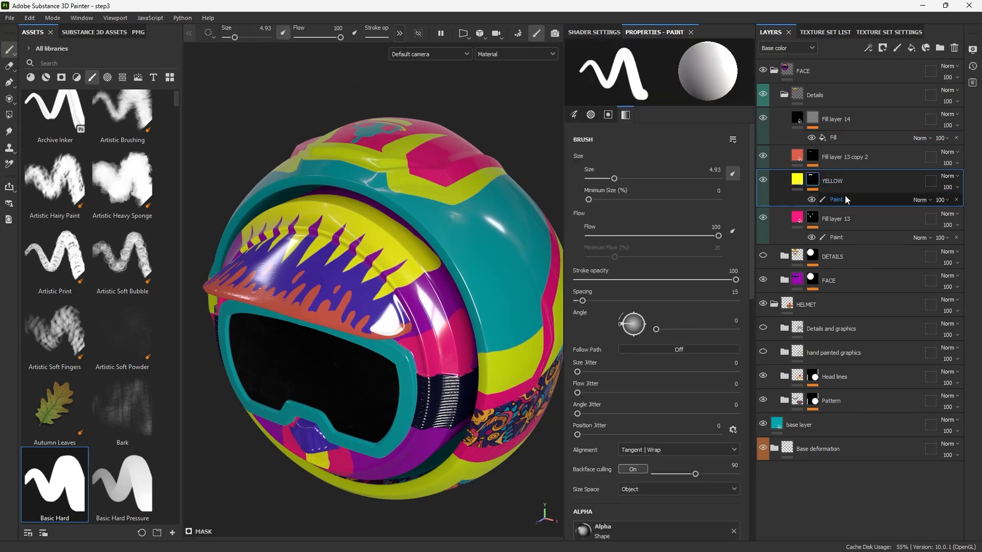
pyautogui.click(819, 200)
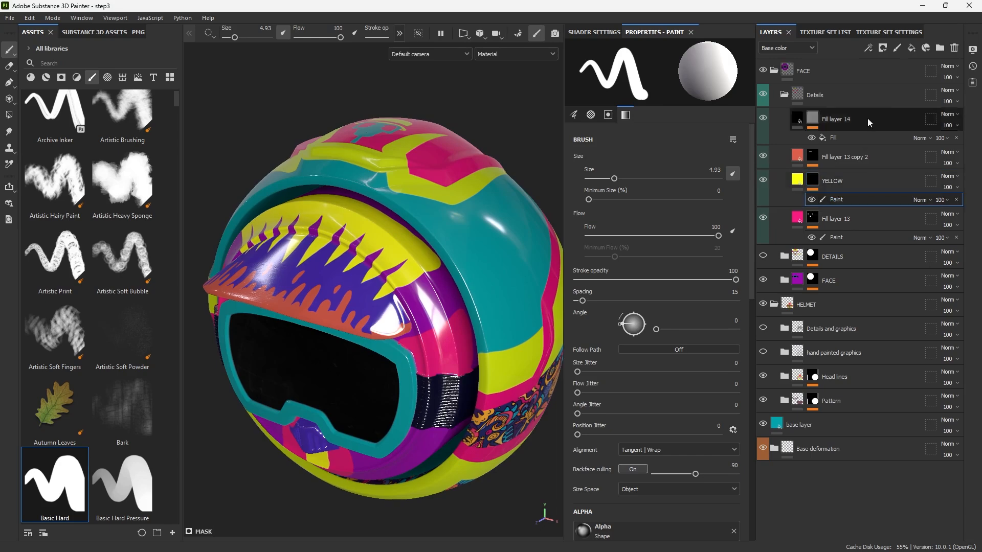
pyautogui.click(868, 47)
pyautogui.click(906, 147)
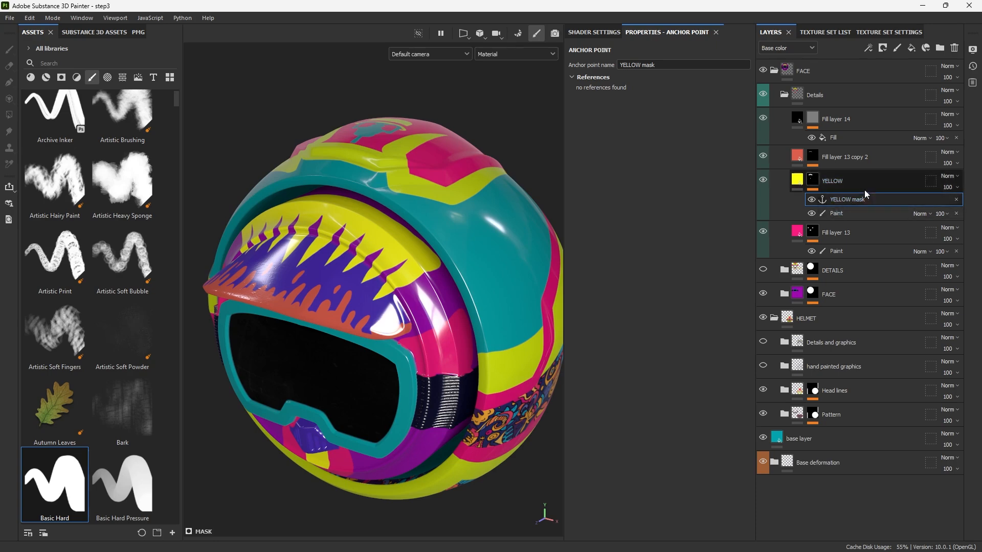
# - Assign the YELLOW mask anchor point as the grayscale source of the fill effect in Fill layer 14's mask
pyautogui.click(801, 119)
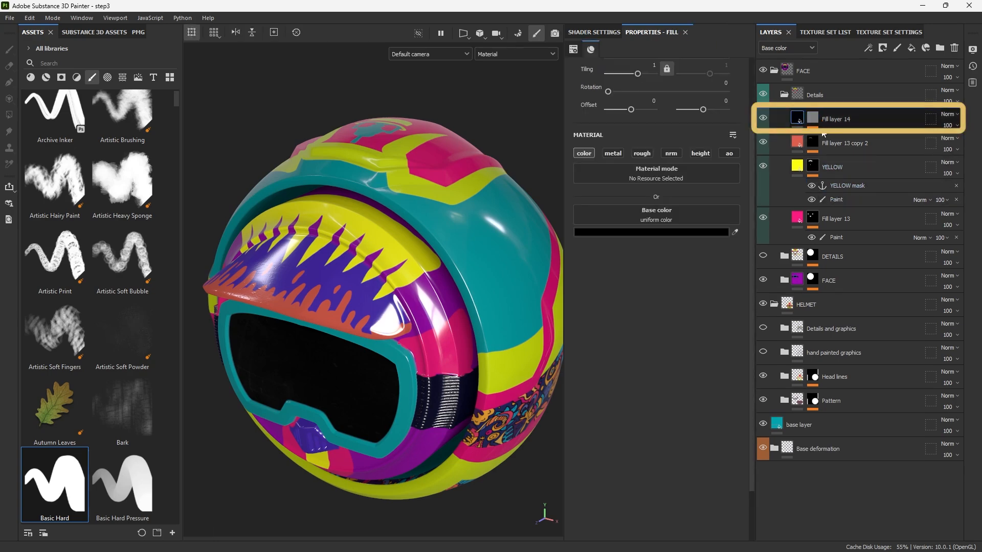
pyautogui.click(817, 118)
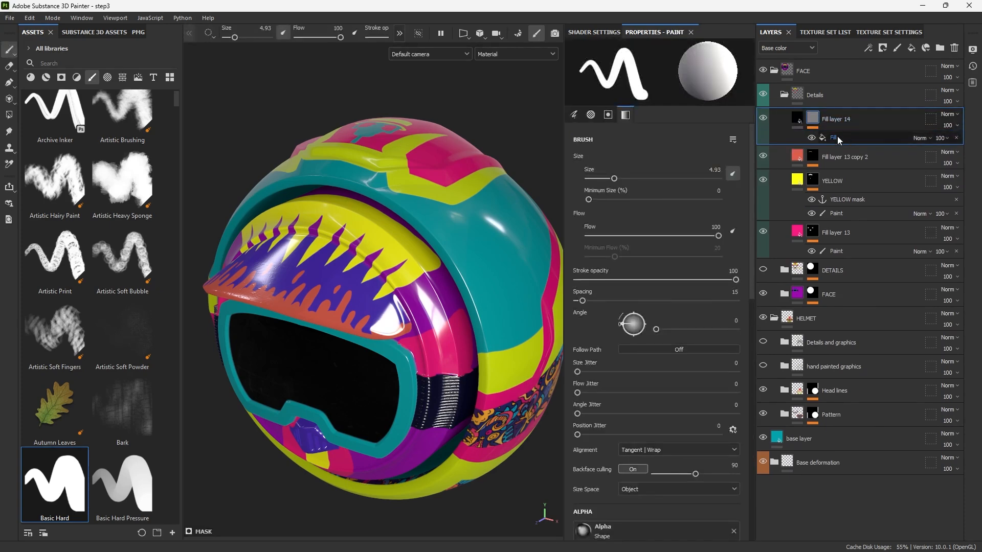
pyautogui.click(837, 138)
pyautogui.click(677, 162)
pyautogui.click(711, 170)
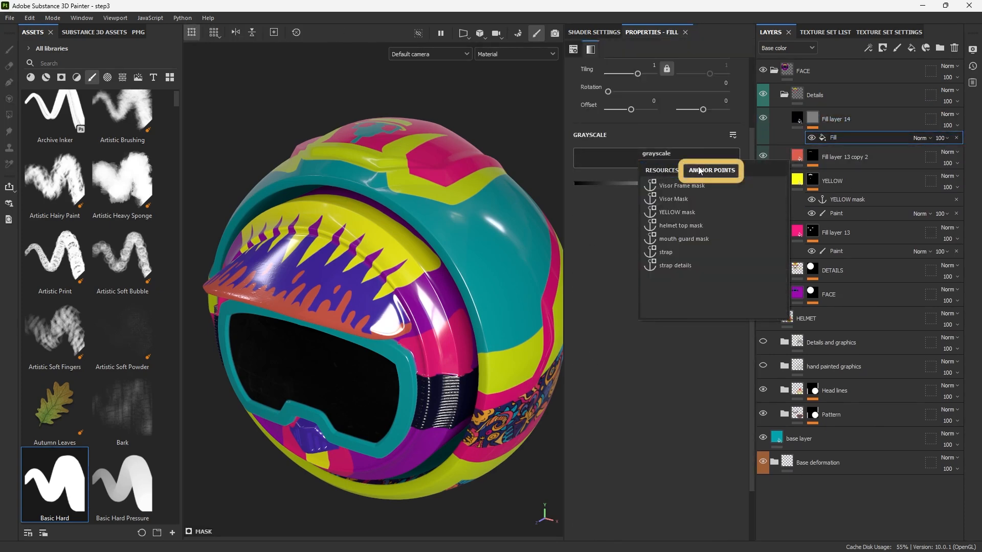
pyautogui.click(671, 212)
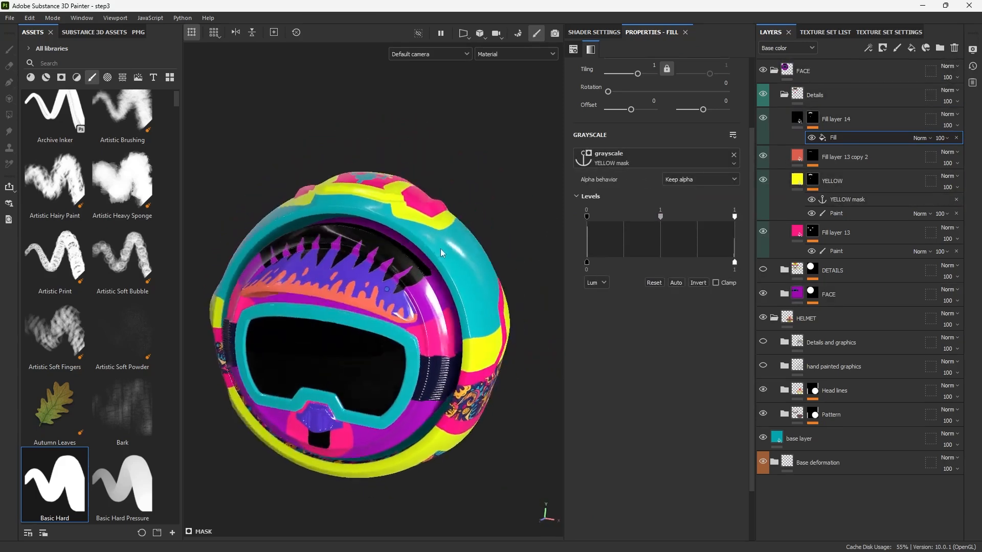
# - Display Fill layer 14's mask on its own and add a Mask Outline filter above its fill effect
pyautogui.keyDown('alt'); pyautogui.moveTo(441, 248); pyautogui.dragTo(379, 191); pyautogui.keyUp('alt')
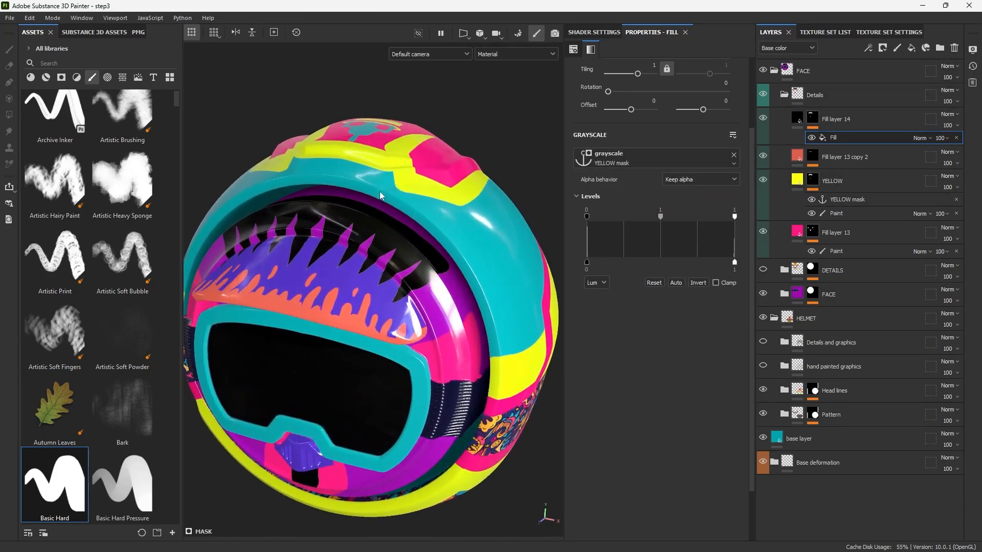
pyautogui.keyDown('alt'); pyautogui.moveTo(379, 191); pyautogui.dragTo(434, 214, button='right'); pyautogui.keyUp('alt')
pyautogui.keyDown('alt'); pyautogui.moveTo(434, 213); pyautogui.dragTo(414, 223); pyautogui.keyUp('alt')
pyautogui.keyDown('alt'); pyautogui.moveTo(414, 223); pyautogui.dragTo(445, 231, button='right'); pyautogui.keyUp('alt')
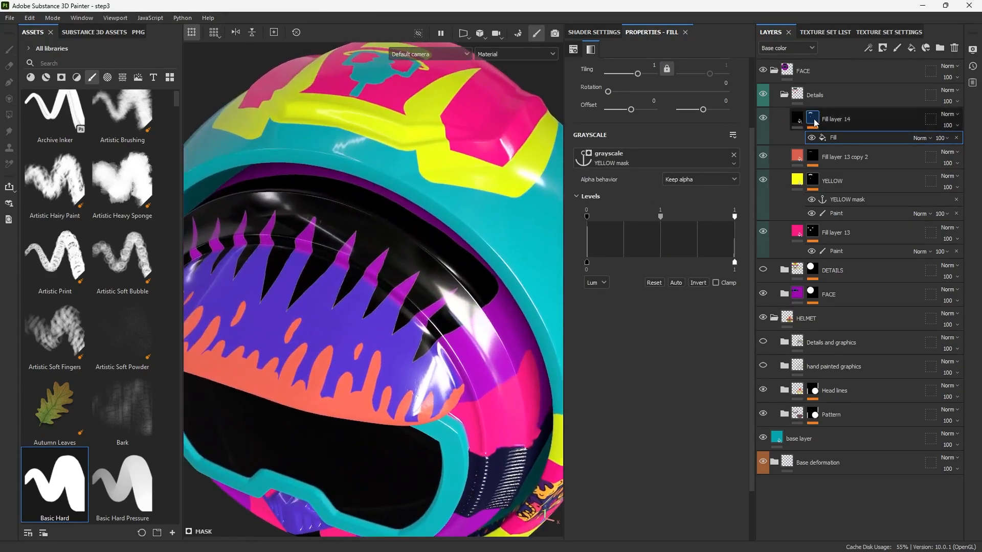
pyautogui.keyDown('alt'); pyautogui.click(813, 117); pyautogui.keyUp('alt')
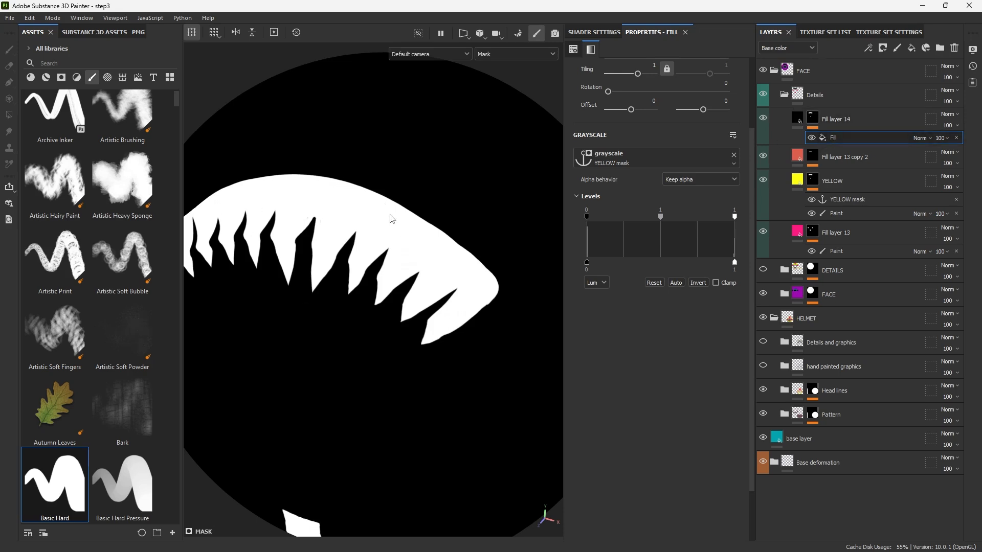
pyautogui.click(868, 48)
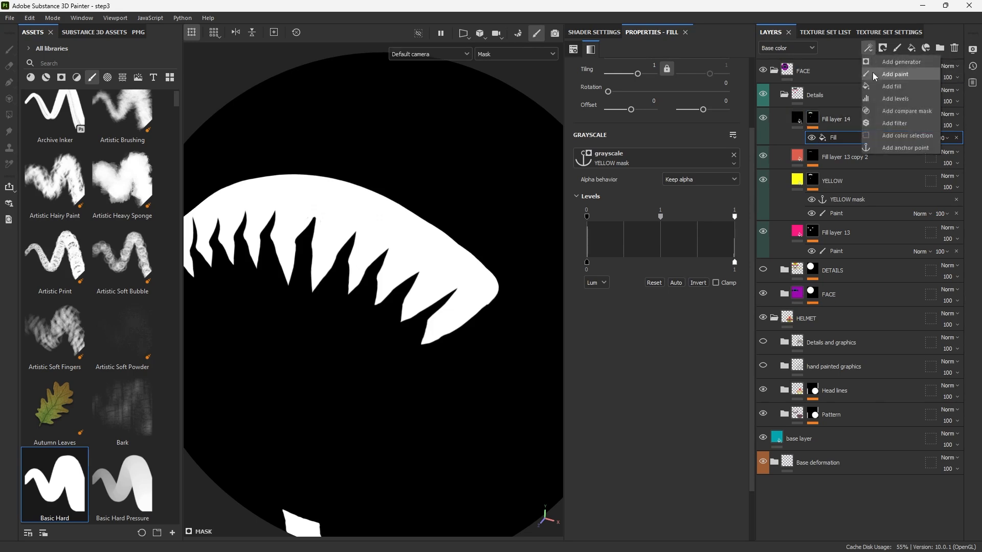
pyautogui.click(888, 122)
pyautogui.click(640, 78)
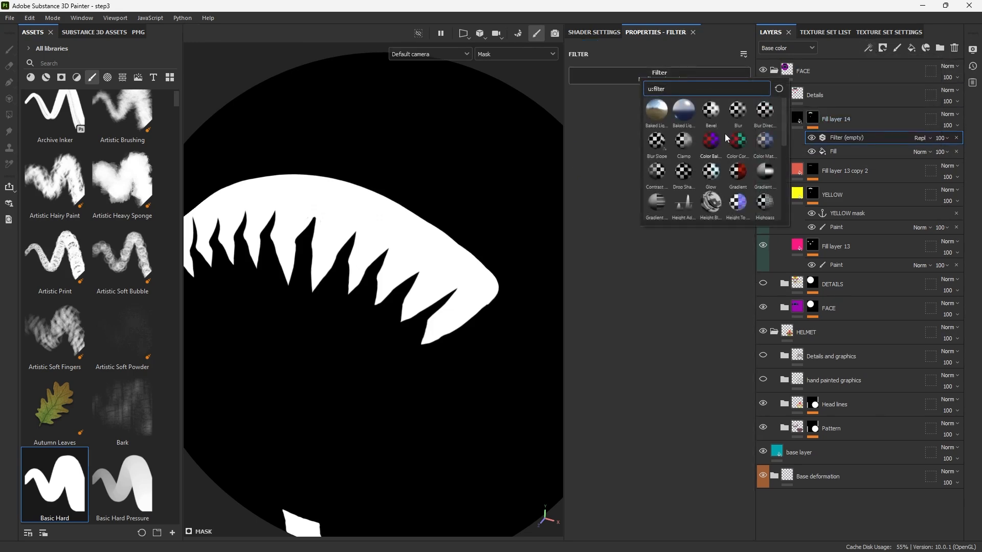
pyautogui.scroll(-3, 726, 136)
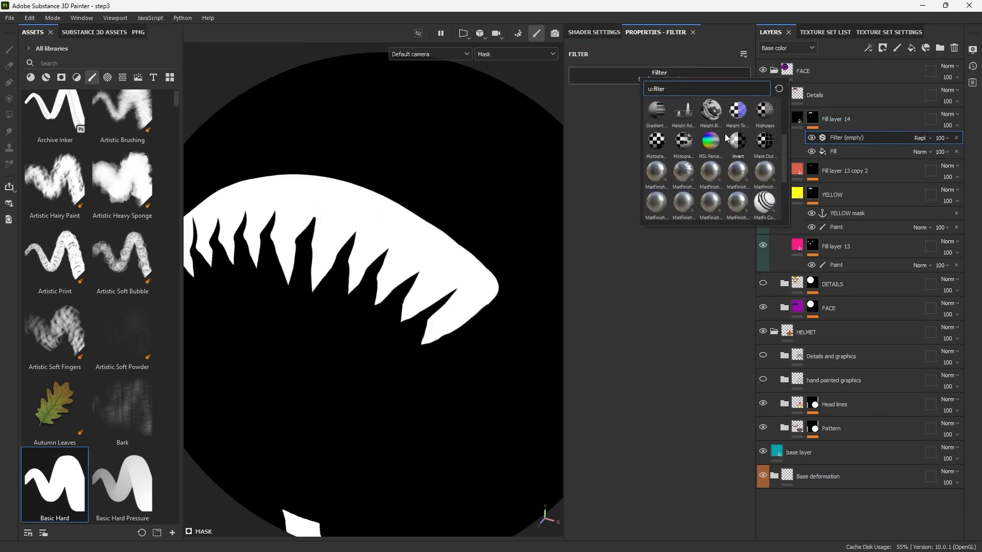
pyautogui.click(766, 141)
pyautogui.scroll(-5, 440, 259)
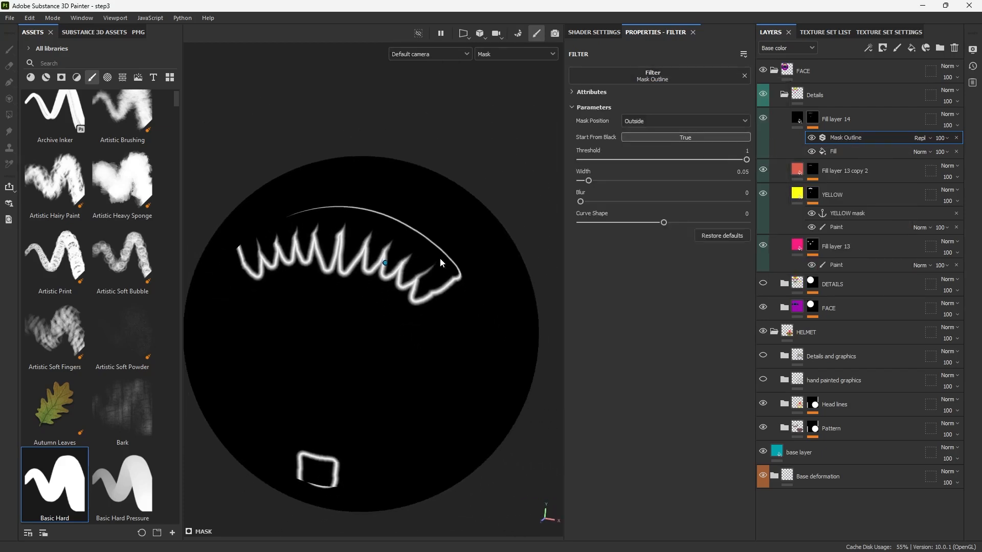
# - Return to the material view and examine the black outline around the yellow brow and mouth guard shapes
pyautogui.click(796, 123)
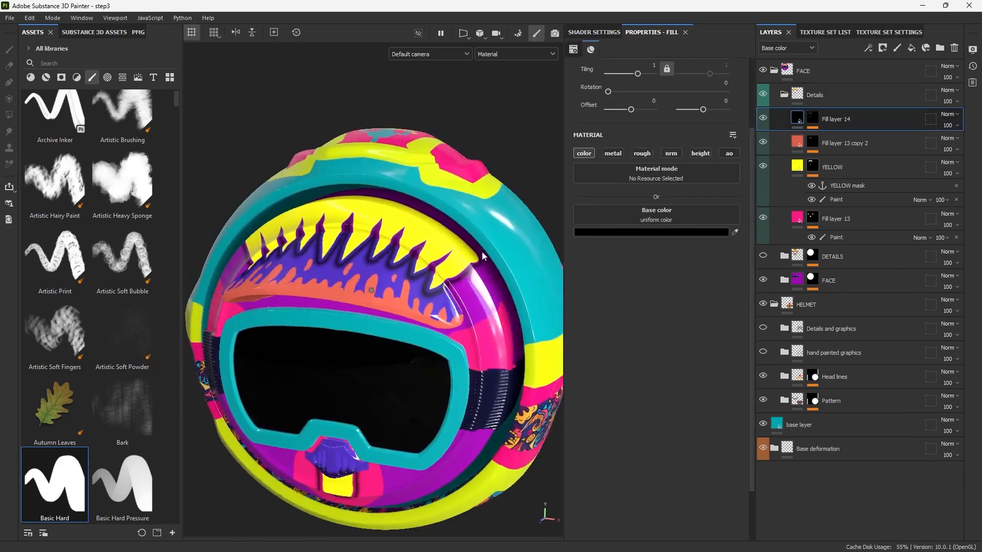
pyautogui.keyDown('alt'); pyautogui.moveTo(482, 251); pyautogui.dragTo(399, 265); pyautogui.keyUp('alt')
pyautogui.scroll(3, 400, 264)
pyautogui.scroll(3, 399, 263)
pyautogui.keyDown('alt'); pyautogui.moveTo(409, 404); pyautogui.dragTo(430, 276, button='middle'); pyautogui.keyUp('alt')
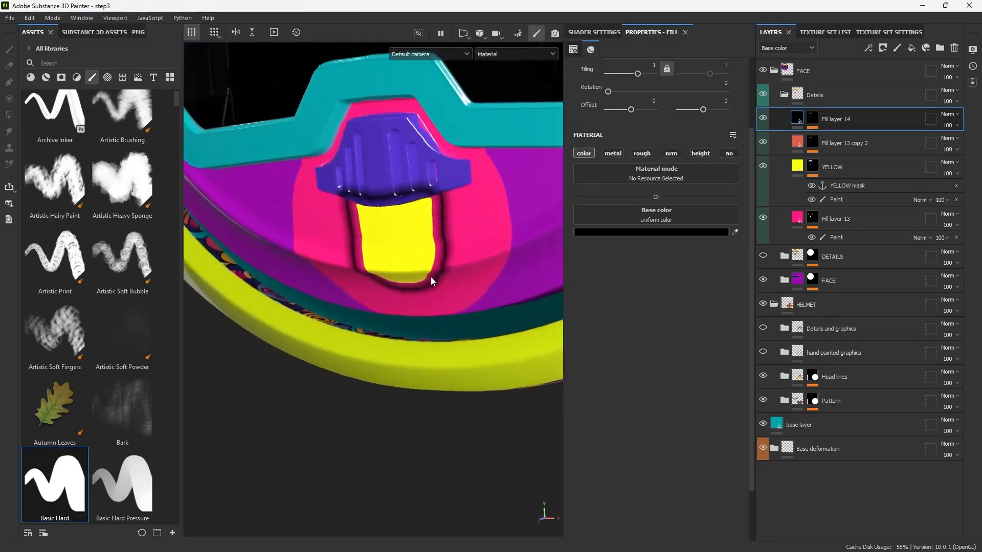
pyautogui.keyDown('alt'); pyautogui.moveTo(431, 276); pyautogui.dragTo(455, 180); pyautogui.keyUp('alt')
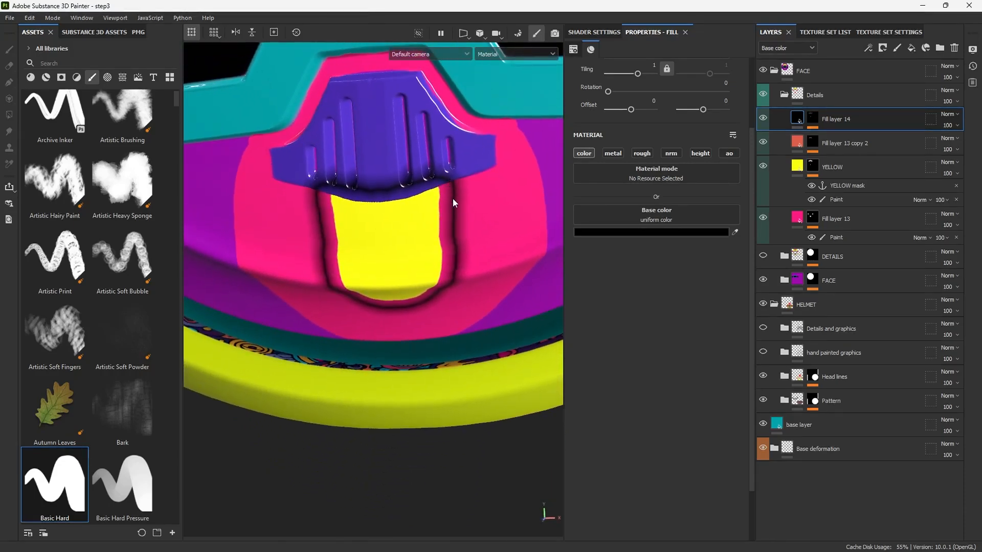
pyautogui.keyDown('alt'); pyautogui.moveTo(371, 288); pyautogui.dragTo(336, 345, button='middle'); pyautogui.keyUp('alt')
pyautogui.scroll(-2, 469, 231)
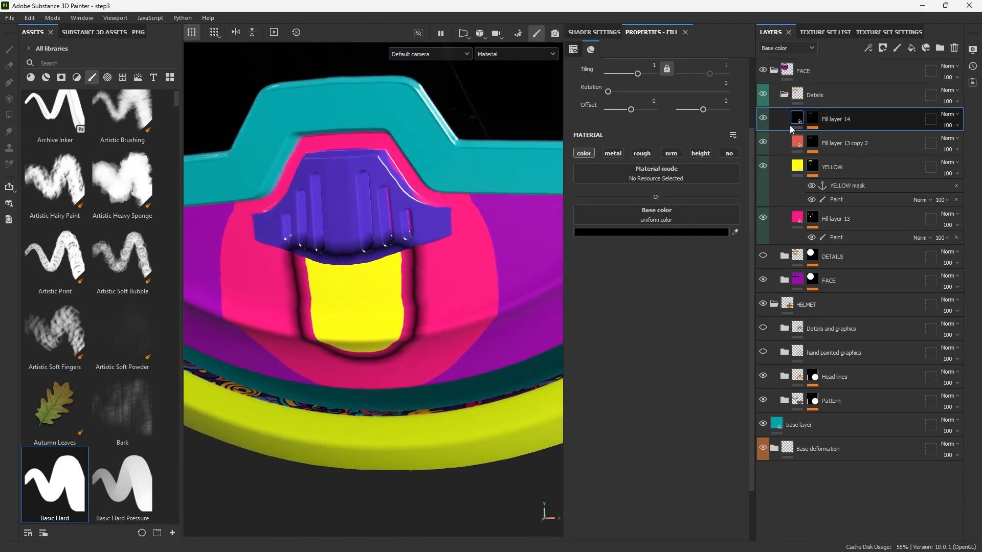
# - Compare Fill layer 14's isolated mask around the mouth guard with the Mask Outline filter on and off
pyautogui.click(813, 120)
pyautogui.keyDown('alt'); pyautogui.click(814, 120); pyautogui.keyUp('alt')
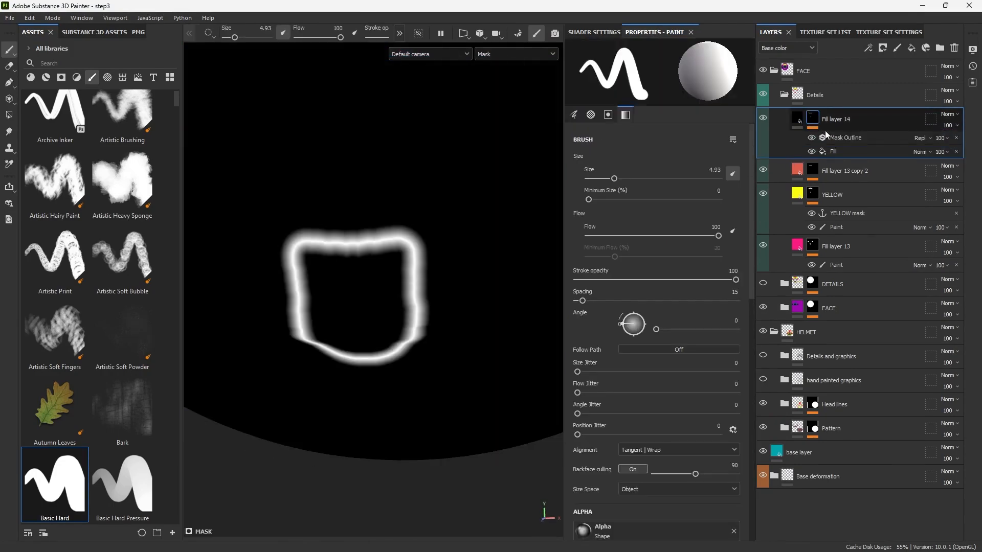
pyautogui.click(848, 138)
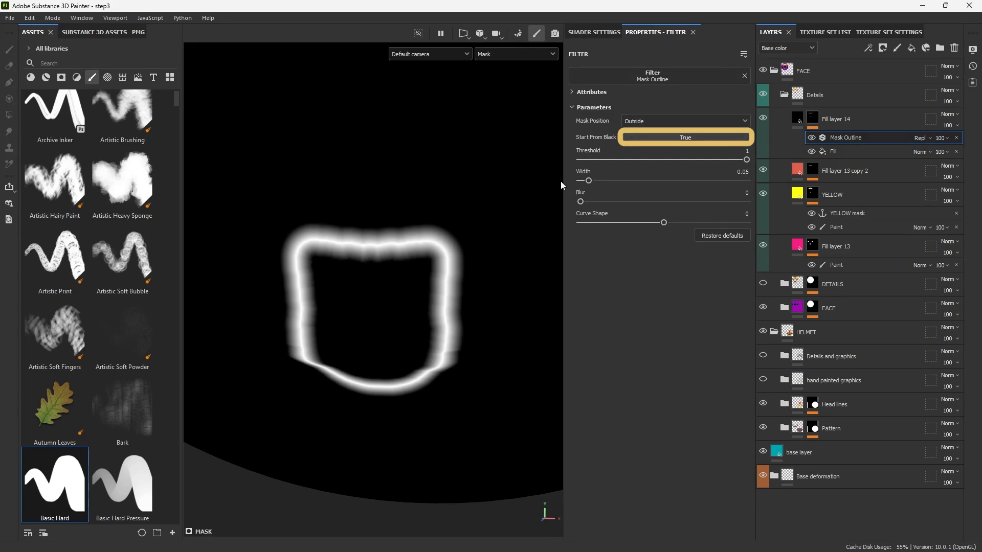
pyautogui.scroll(1, 453, 254)
pyautogui.click(812, 138)
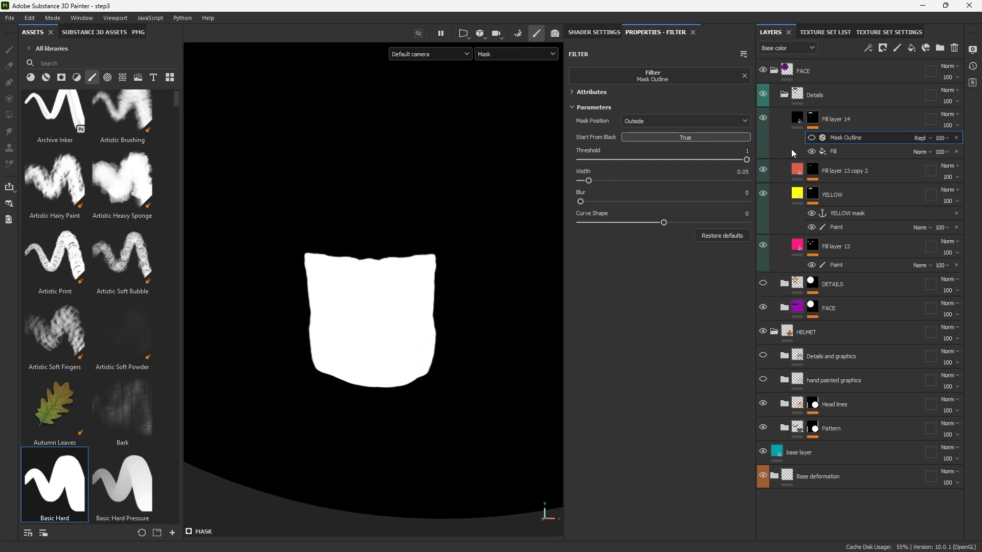
pyautogui.click(812, 138)
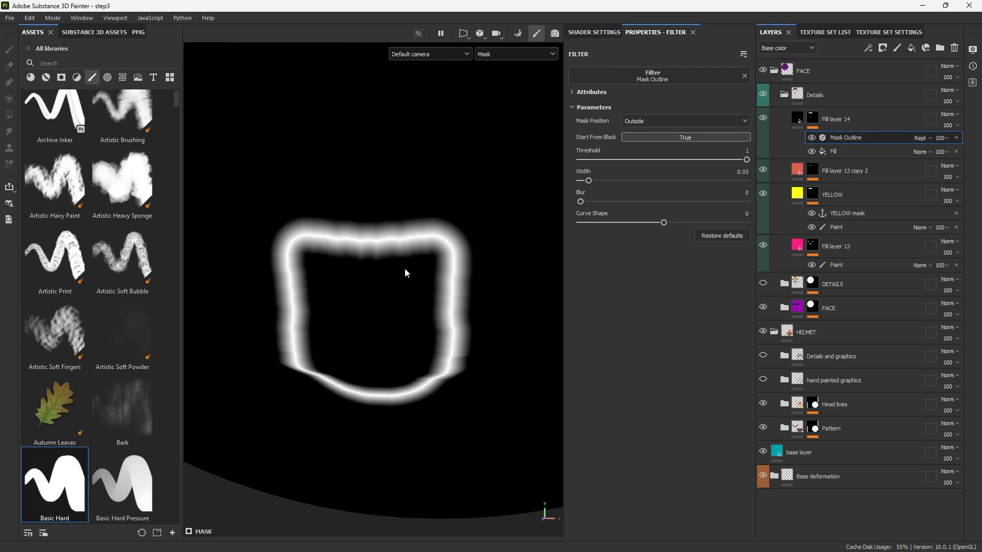
pyautogui.click(812, 138)
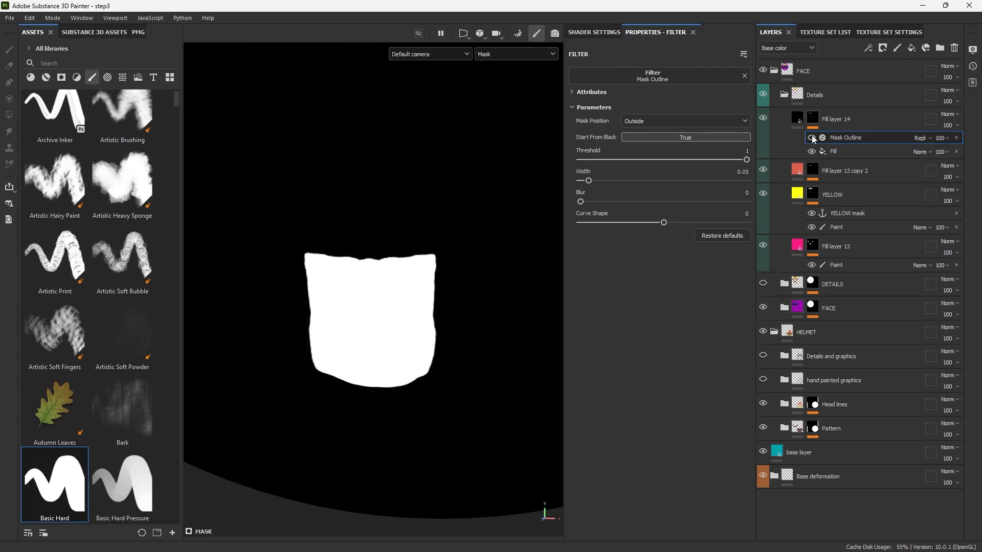
# - Turn the Mask Outline filter back on, set Start From Black to False, and check the outline in the material view
pyautogui.click(812, 138)
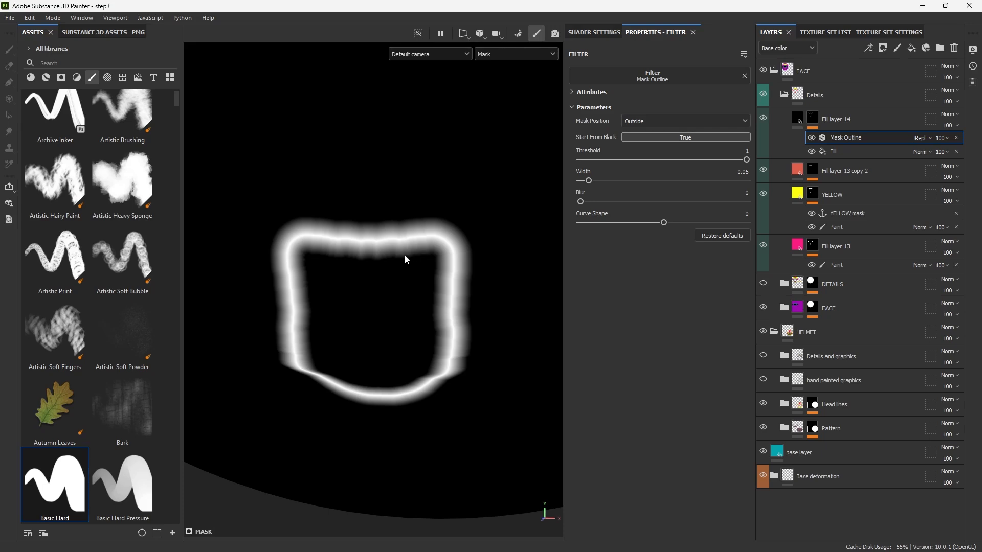
pyautogui.click(659, 136)
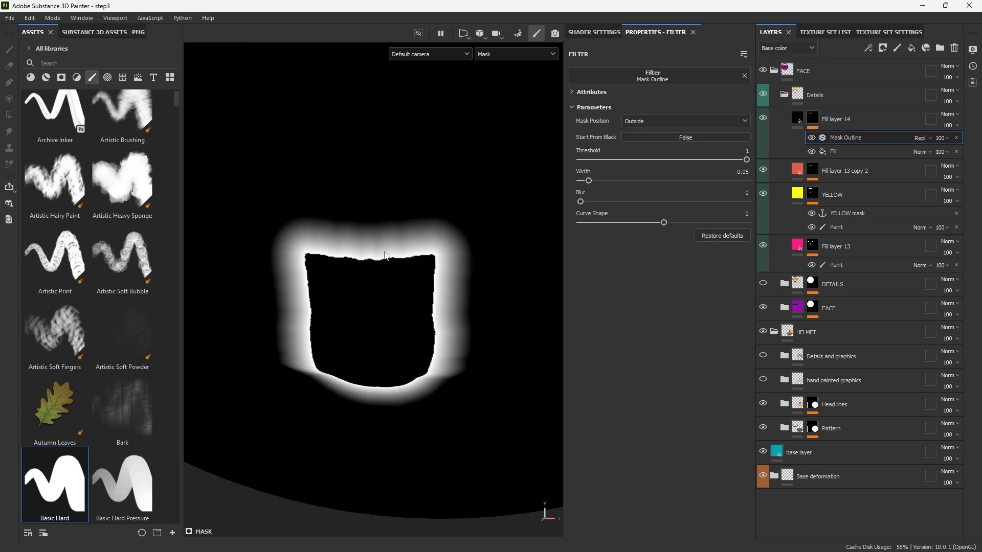
pyautogui.click(797, 119)
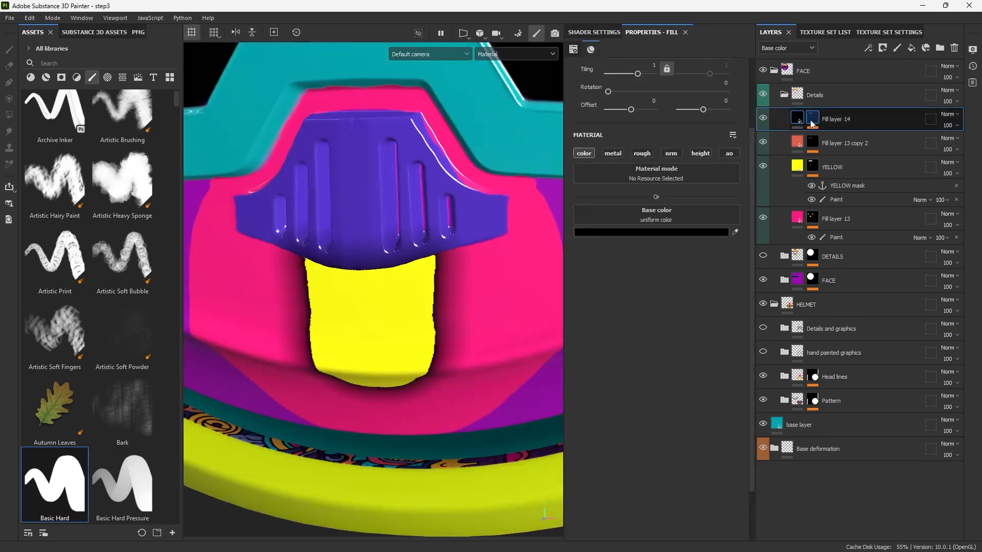
pyautogui.click(812, 121)
pyautogui.click(824, 138)
pyautogui.click(670, 137)
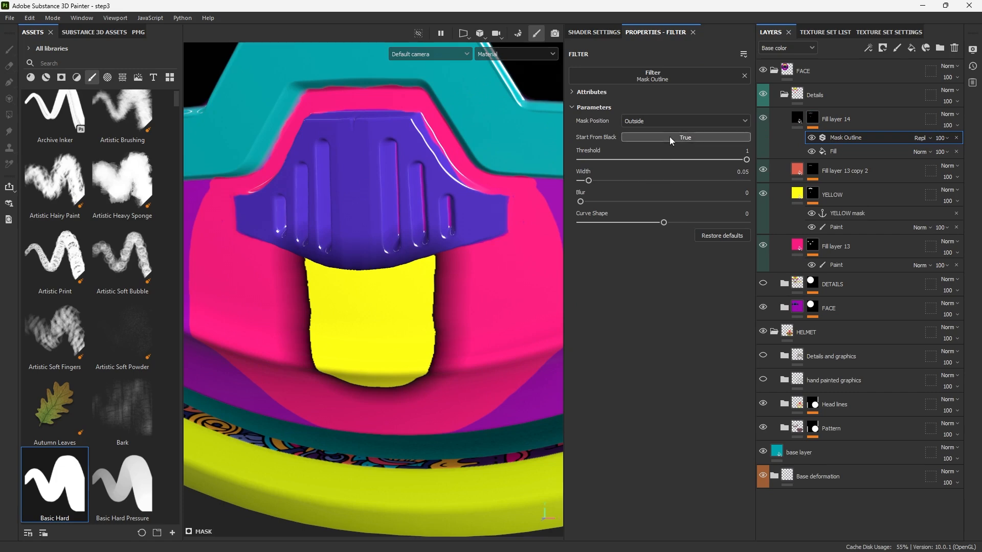
pyautogui.click(670, 137)
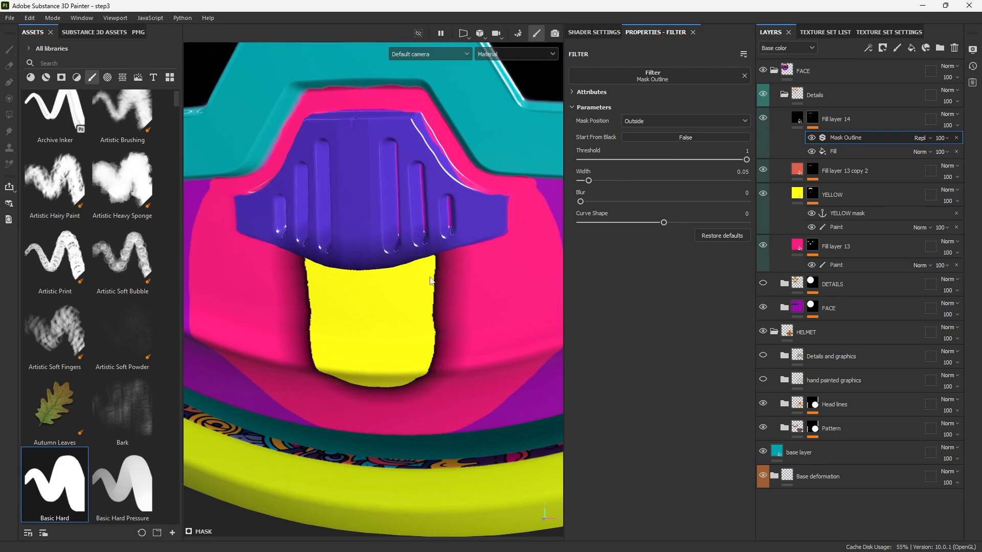
# - Set the Mask Outline filter's threshold to 0.89, width to 0.02, blur to 0.01 and curve shape to 1
pyautogui.moveTo(601, 183)
pyautogui.mouseDown()
pyautogui.moveTo(651, 182)
pyautogui.moveTo(587, 183)
pyautogui.mouseUp()
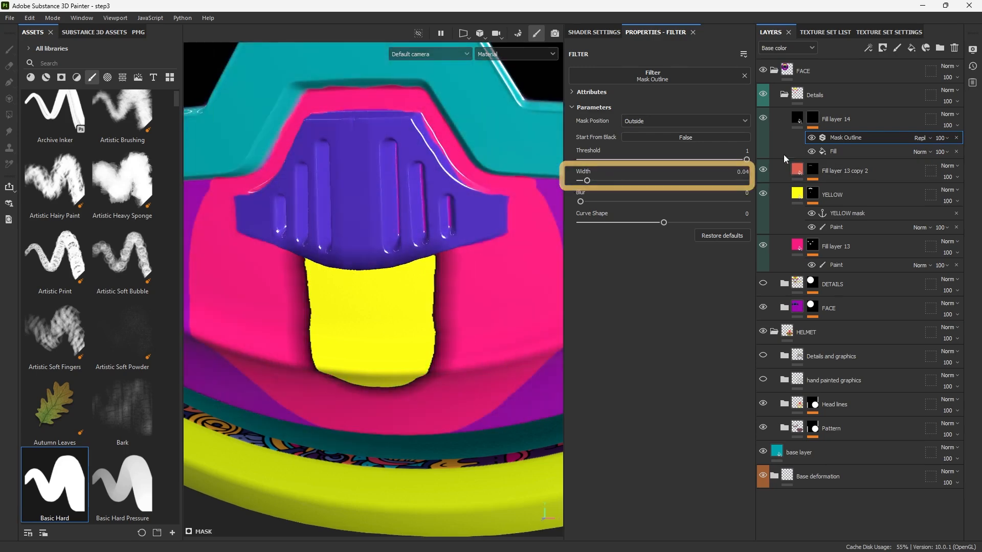
pyautogui.moveTo(747, 160)
pyautogui.mouseDown()
pyautogui.moveTo(607, 159)
pyautogui.moveTo(727, 160)
pyautogui.mouseUp()
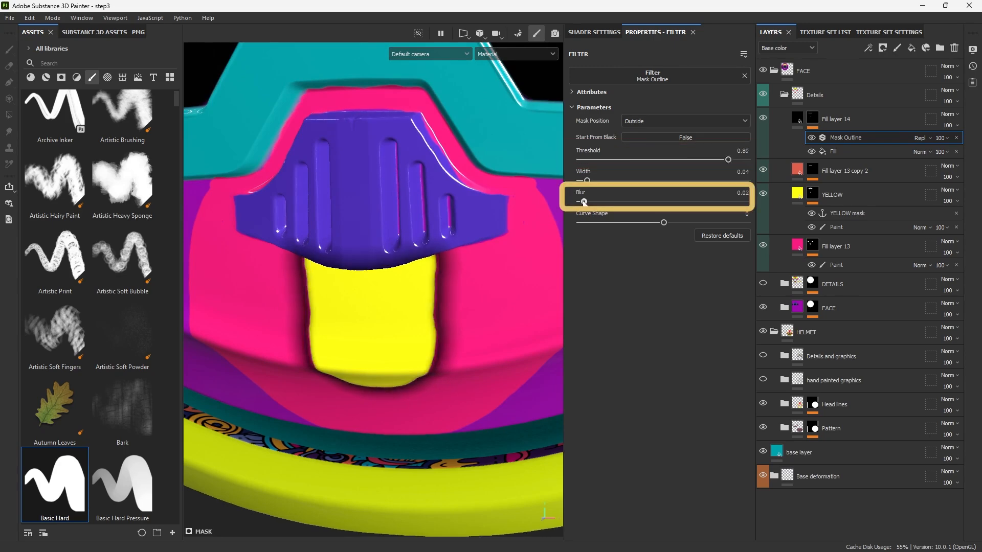
pyautogui.moveTo(581, 202); pyautogui.dragTo(582, 202)
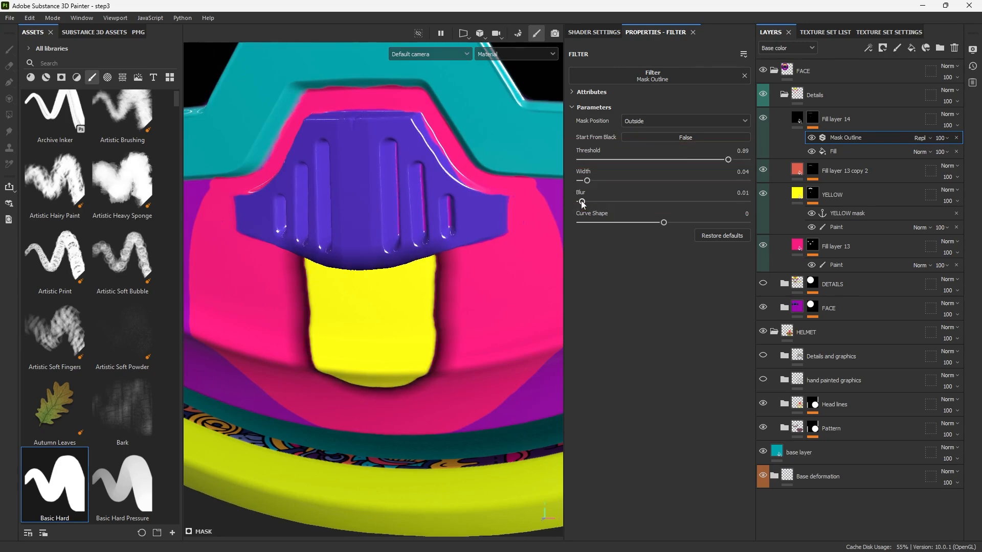
pyautogui.moveTo(663, 223); pyautogui.dragTo(631, 223)
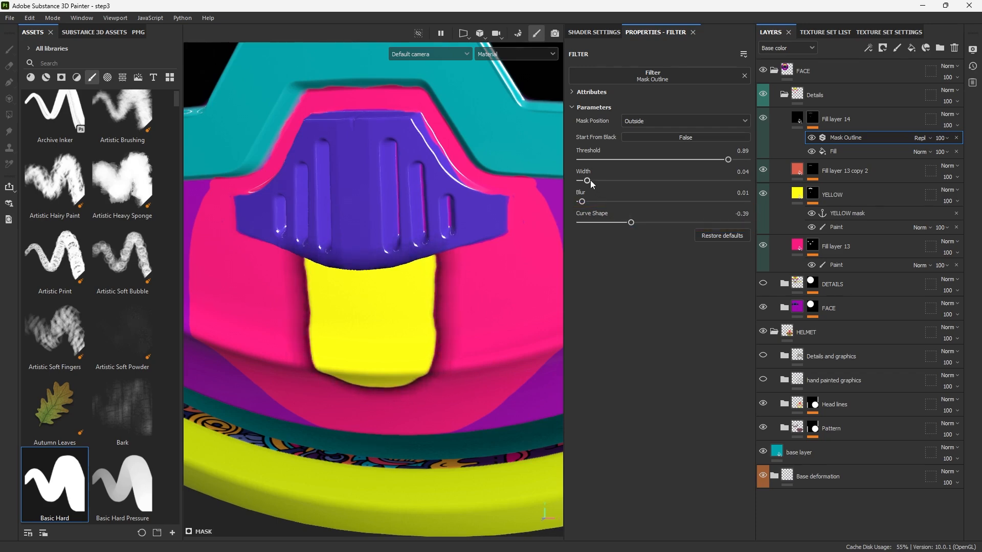
pyautogui.moveTo(590, 180); pyautogui.dragTo(586, 183)
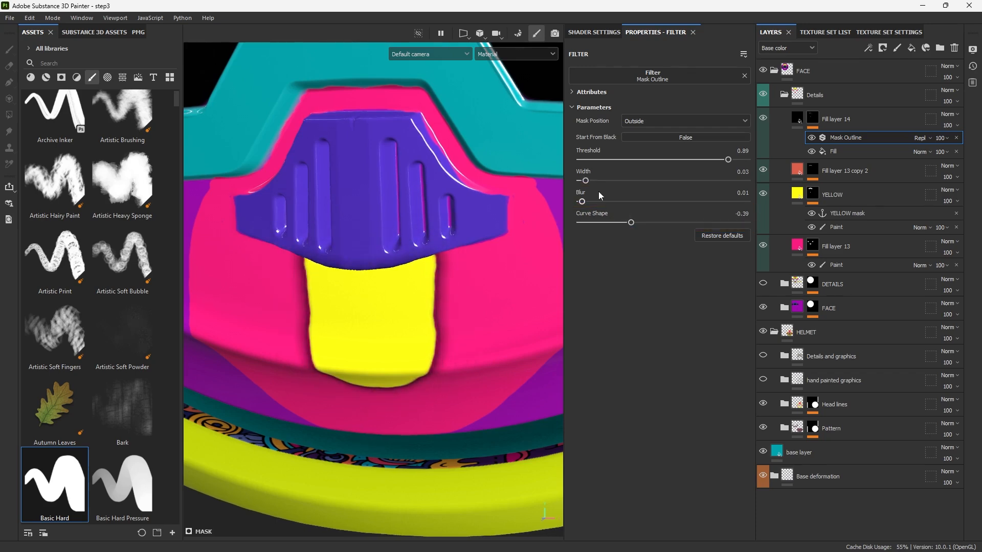
pyautogui.moveTo(627, 219); pyautogui.dragTo(752, 221)
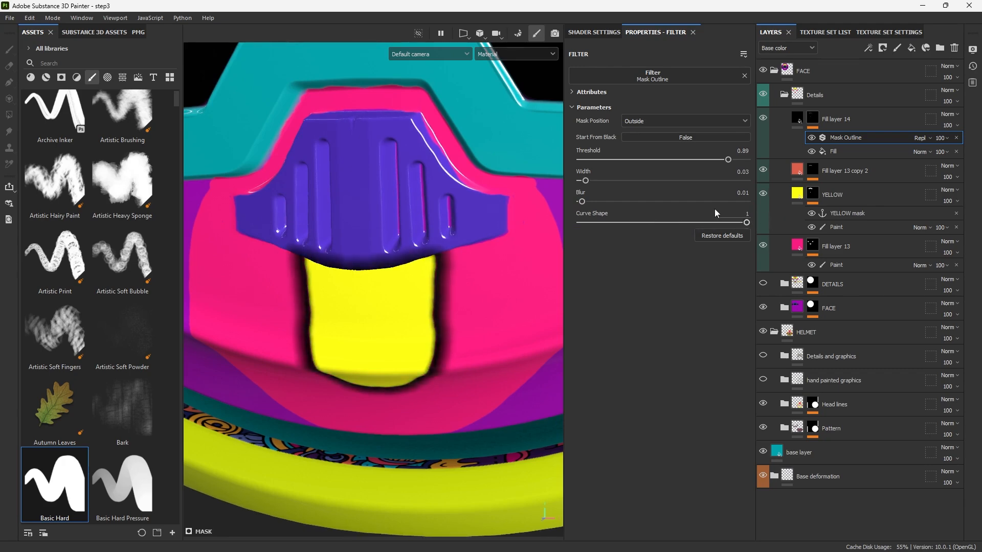
pyautogui.moveTo(586, 180); pyautogui.dragTo(584, 180)
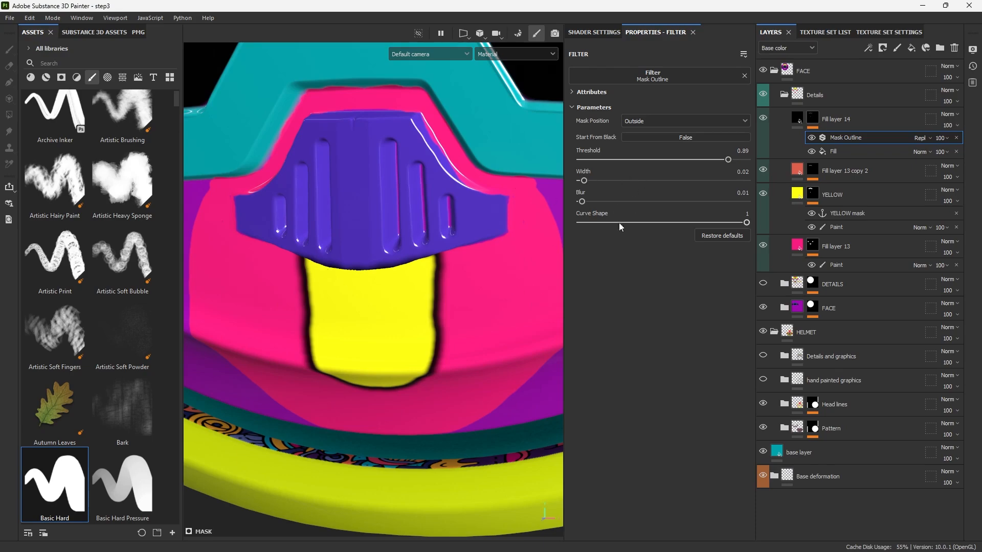
# - Inspect the outline around the yellow brow spikes and add a Levels effect above Mask Outline in Fill layer 14's mask
pyautogui.scroll(-8, 448, 227)
pyautogui.keyDown('alt'); pyautogui.moveTo(448, 227); pyautogui.dragTo(404, 276); pyautogui.keyUp('alt')
pyautogui.scroll(5, 365, 243)
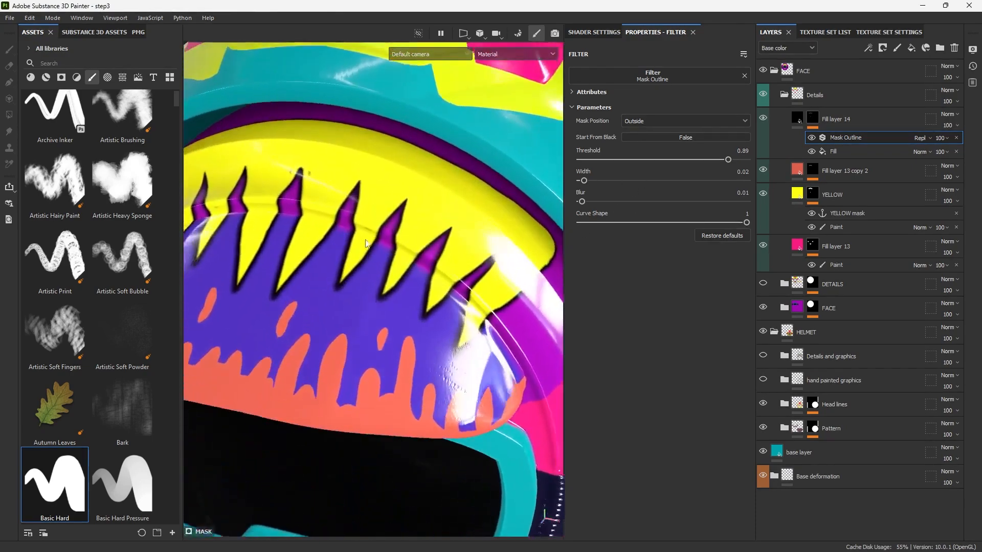
pyautogui.keyDown('alt'); pyautogui.moveTo(365, 244); pyautogui.dragTo(353, 315); pyautogui.keyUp('alt')
pyautogui.scroll(4, 335, 258)
pyautogui.scroll(-3, 335, 259)
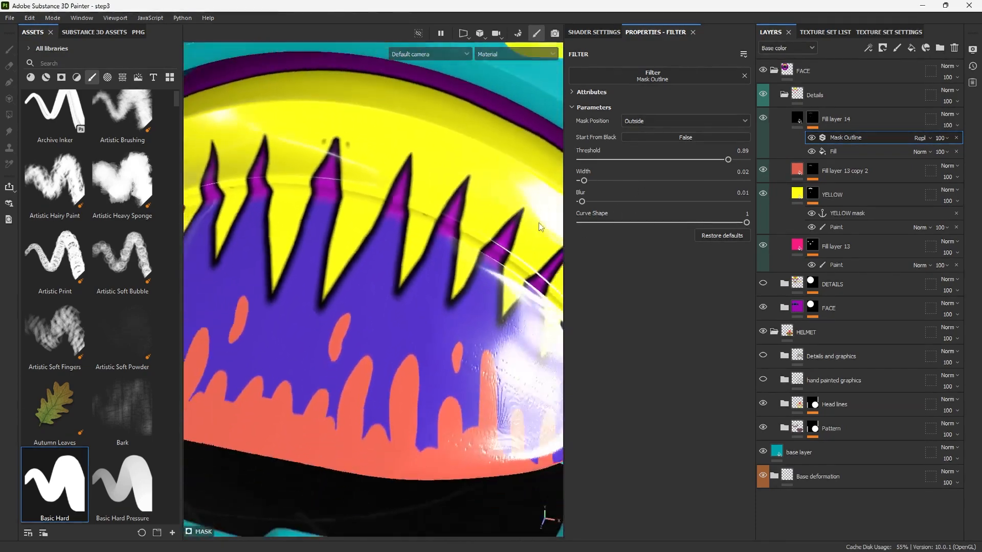
pyautogui.click(868, 48)
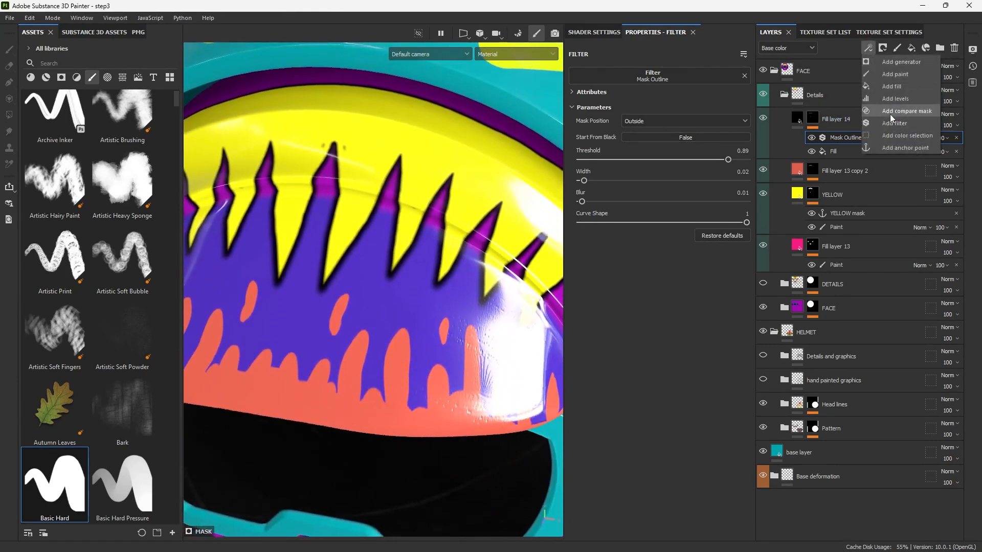
pyautogui.click(892, 99)
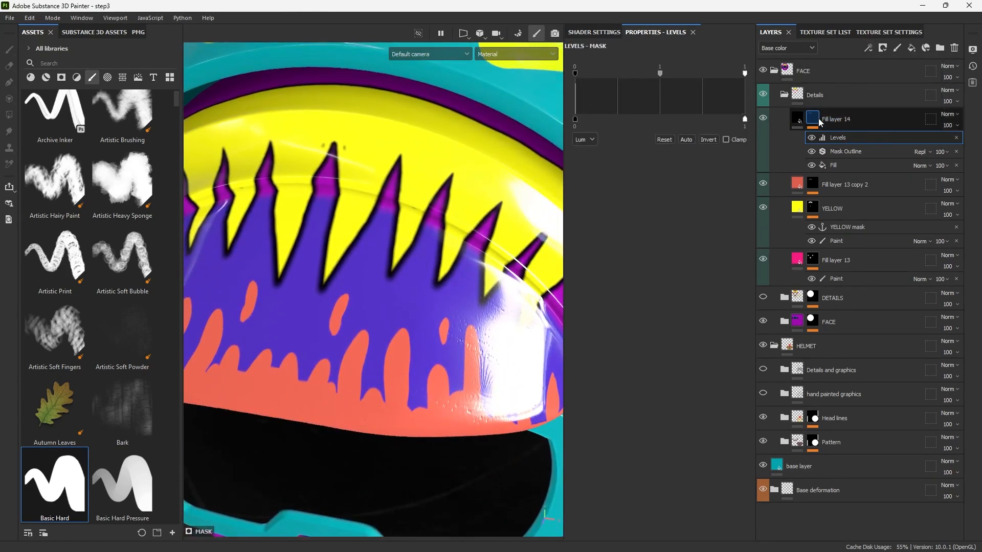
# - Sharpen the isolated mask with Levels input black at 0.274 and input white at 0.515, and return to the material view
pyautogui.press('m')
pyautogui.moveTo(576, 73); pyautogui.dragTo(612, 75)
pyautogui.moveTo(744, 75); pyautogui.dragTo(622, 77)
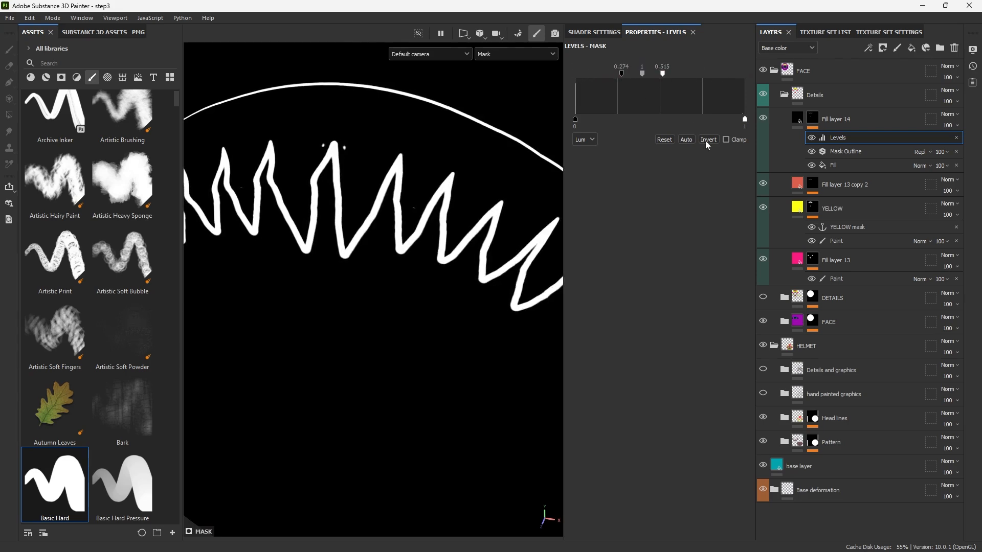
pyautogui.scroll(3, 358, 162)
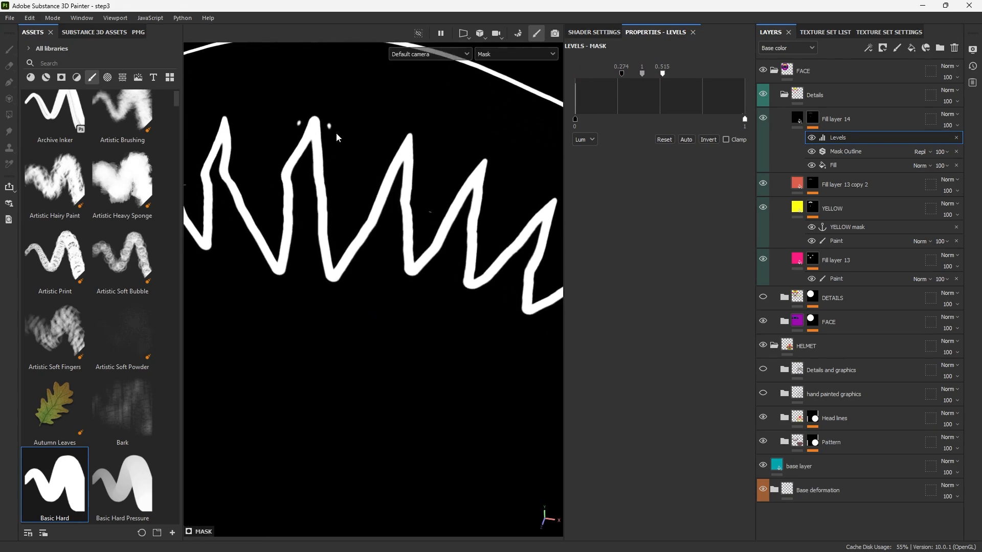
pyautogui.scroll(-2, 337, 138)
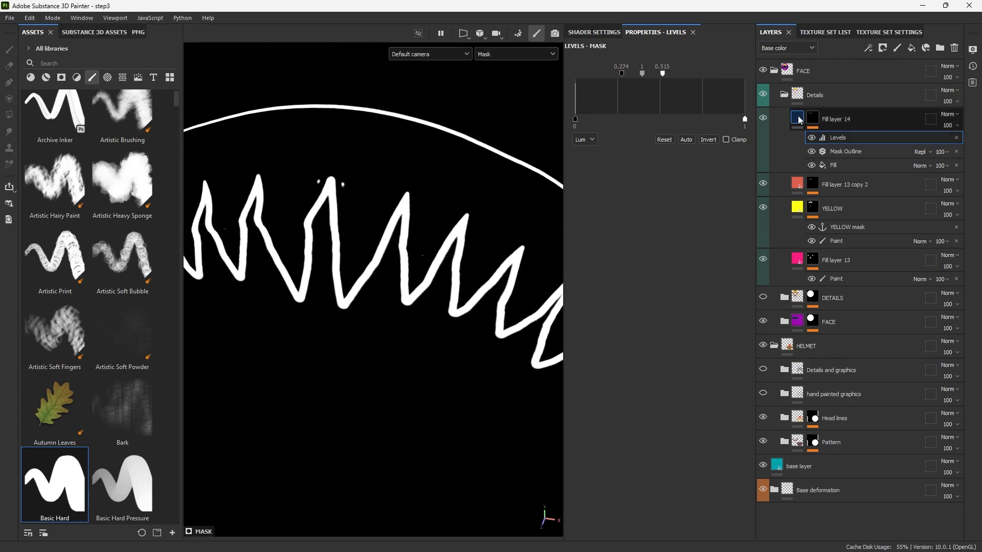
pyautogui.click(797, 116)
pyautogui.scroll(-8, 366, 307)
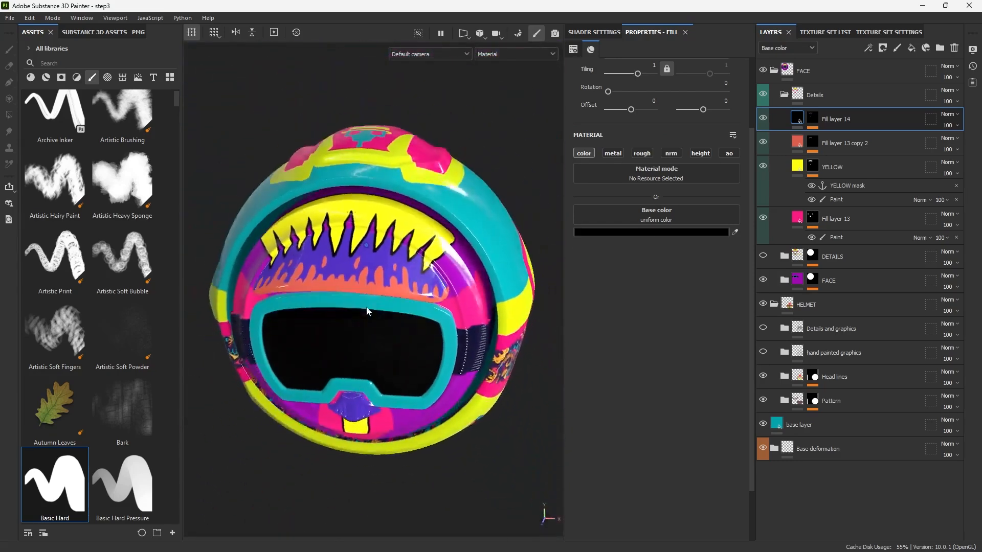
pyautogui.keyDown('alt'); pyautogui.moveTo(367, 311); pyautogui.dragTo(421, 239); pyautogui.keyUp('alt')
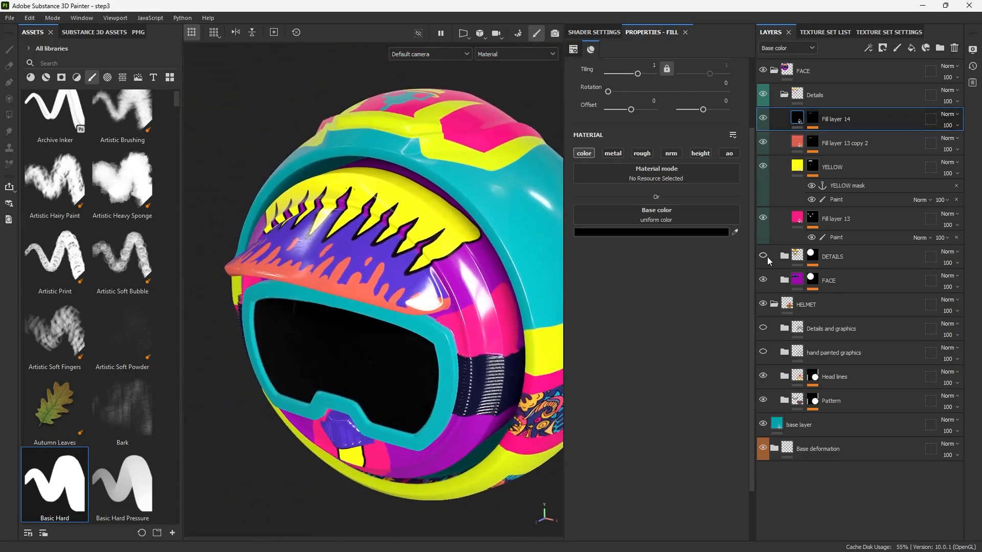
# - Select the paint effect in the YELLOW layer's mask and reduce the brush size to 2.49
pyautogui.click(833, 199)
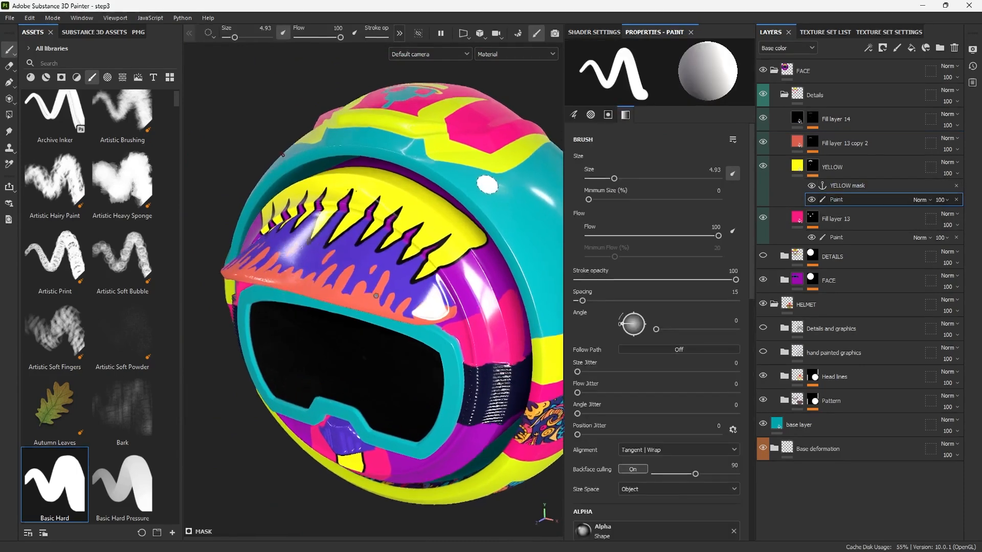
pyautogui.scroll(5, 359, 218)
pyautogui.rightClick(359, 218)
pyautogui.press('Escape')
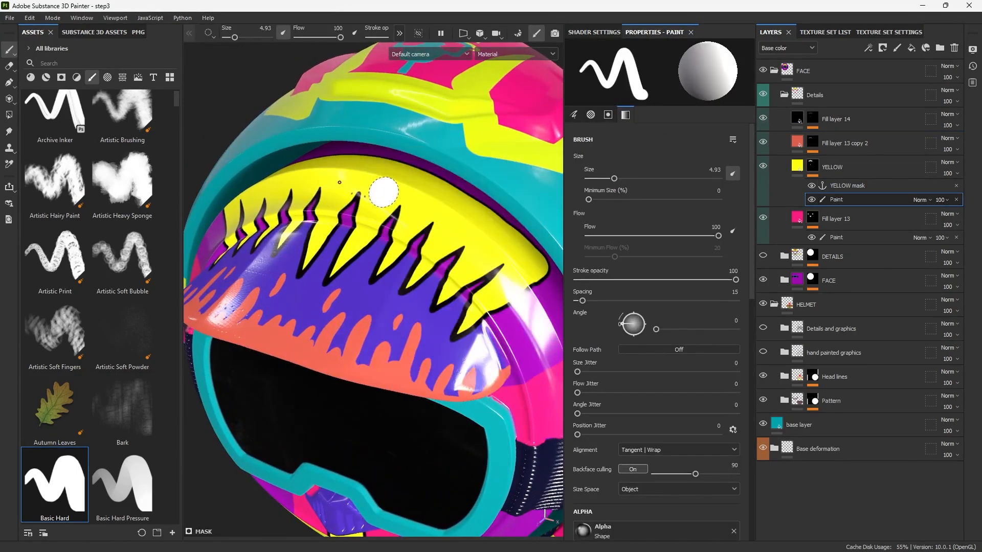
pyautogui.keyDown('ctrl'); pyautogui.moveTo(383, 192); pyautogui.dragTo(373, 192, button='right'); pyautogui.keyUp('ctrl')
pyautogui.keyDown('alt'); pyautogui.moveTo(382, 192); pyautogui.dragTo(382, 196); pyautogui.keyUp('alt')
pyautogui.scroll(2, 382, 192)
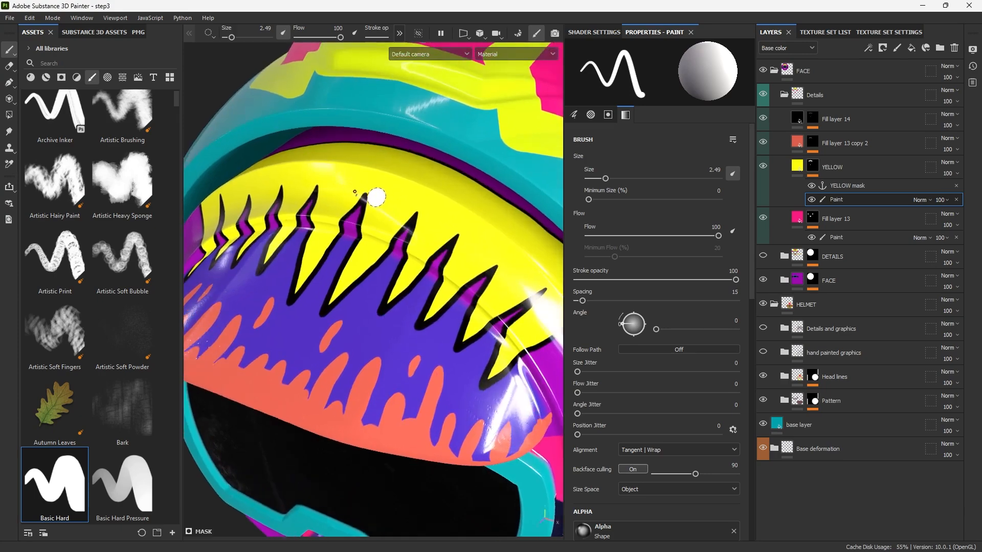
pyautogui.scroll(-5, 426, 193)
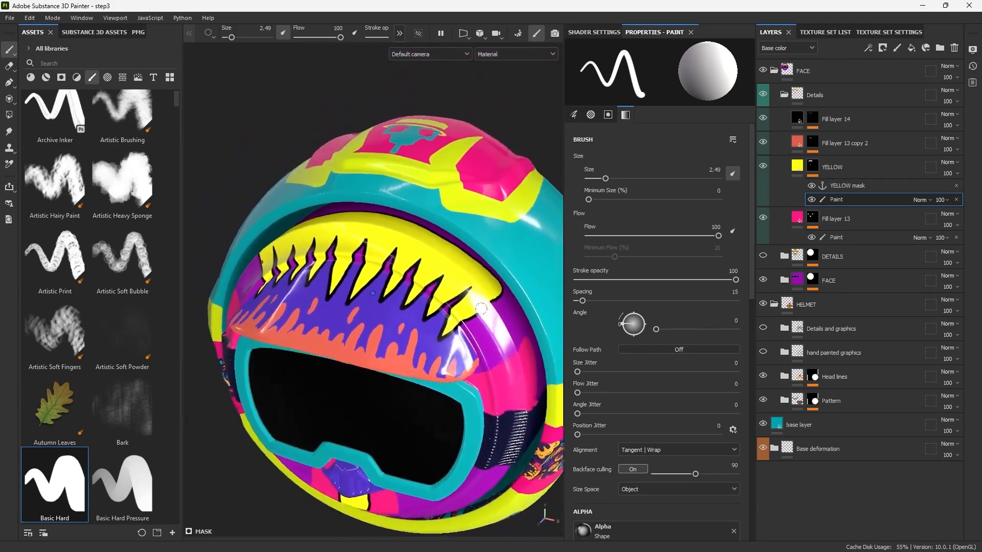
# - Try painting freehand yellow squiggles across the brow peak and the side of the face in the YELLOW mask
pyautogui.keyDown('alt'); pyautogui.moveTo(426, 193); pyautogui.dragTo(384, 200); pyautogui.keyUp('alt')
pyautogui.moveTo(478, 318)
pyautogui.keyDown('alt'); pyautogui.mouseDown()
pyautogui.moveTo(459, 280)
pyautogui.moveTo(443, 330)
pyautogui.moveTo(480, 353)
pyautogui.moveTo(422, 307)
pyautogui.moveTo(340, 330)
pyautogui.moveTo(422, 289)
pyautogui.moveTo(466, 473)
pyautogui.moveTo(481, 446)
pyautogui.mouseUp(); pyautogui.keyUp('alt')
pyautogui.moveTo(484, 440)
pyautogui.keyDown('alt'); pyautogui.mouseDown()
pyautogui.moveTo(637, 302)
pyautogui.moveTo(681, 278)
pyautogui.mouseUp(); pyautogui.keyUp('alt')
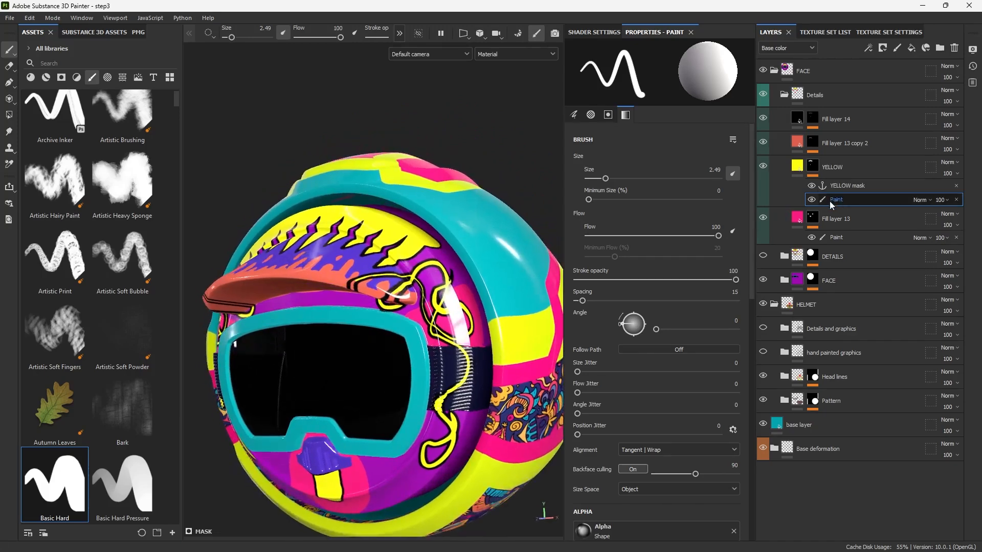
# - Compare the painted yellow shapes with Fill layer 14's black outline hidden and shown
pyautogui.click(814, 166)
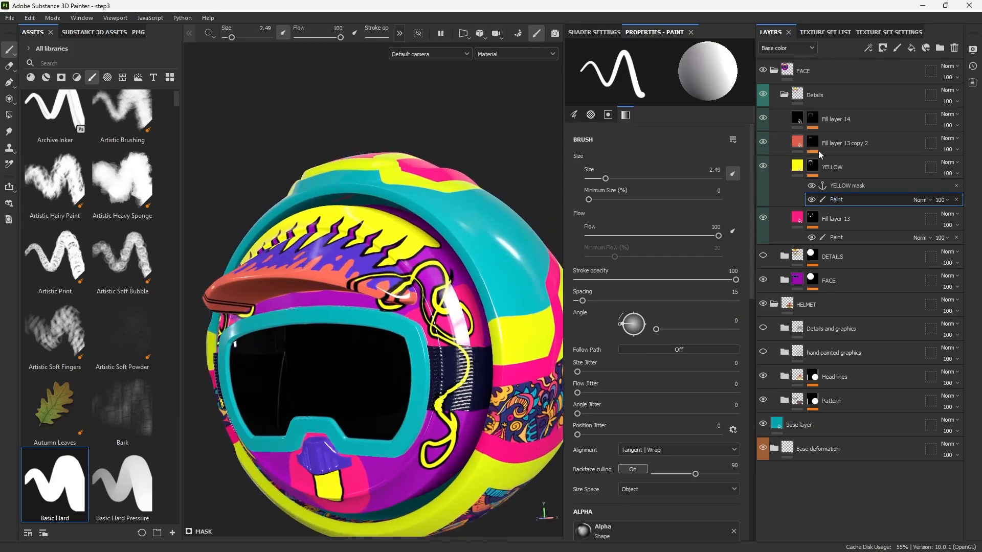
pyautogui.click(813, 121)
pyautogui.click(763, 118)
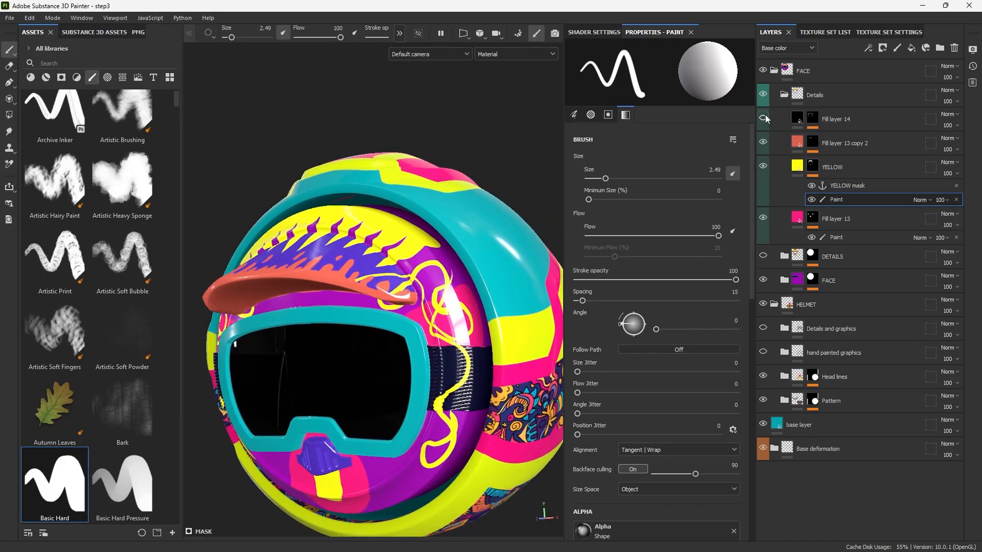
pyautogui.click(763, 118)
pyautogui.click(764, 118)
pyautogui.scroll(-5, 412, 256)
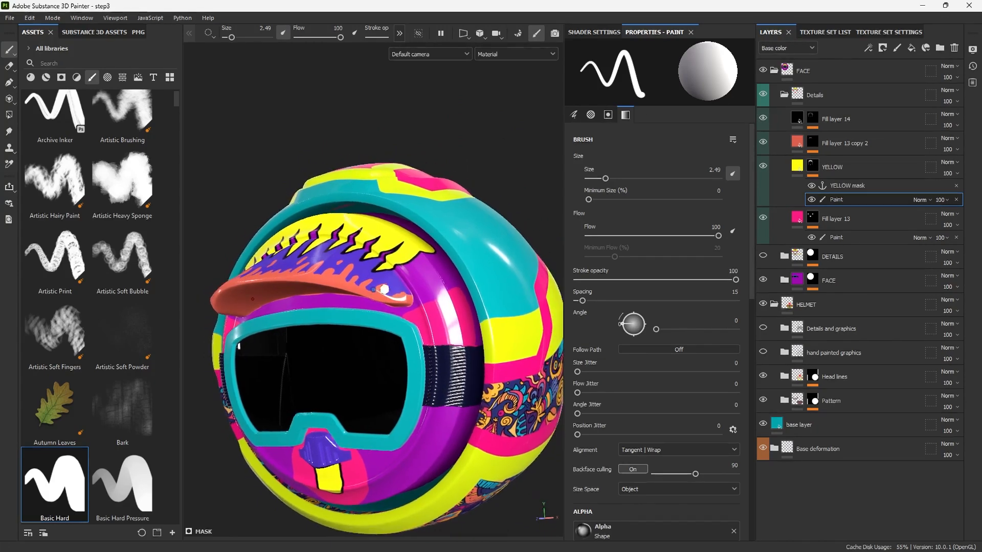
pyautogui.keyDown('alt'); pyautogui.moveTo(361, 279); pyautogui.dragTo(388, 305); pyautogui.keyUp('alt')
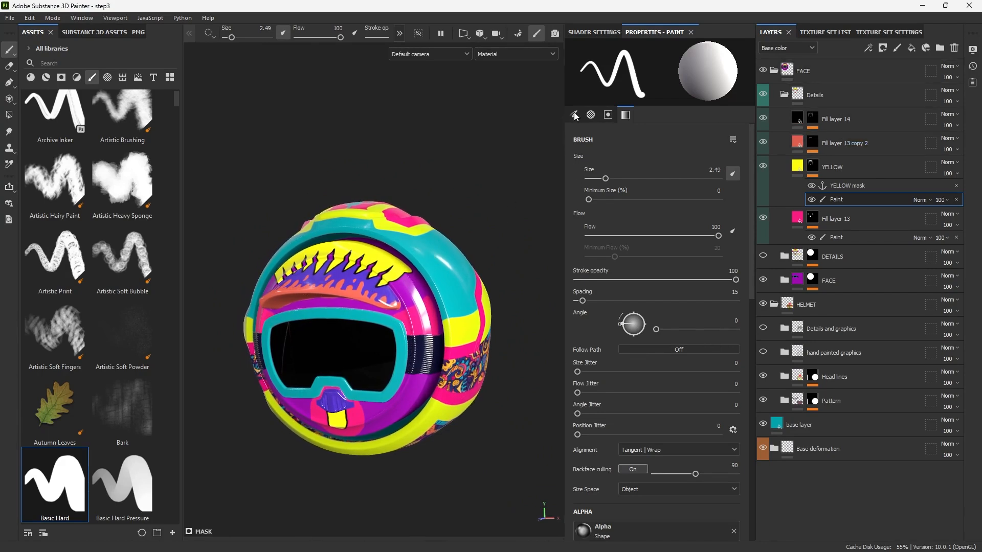
pyautogui.click(604, 32)
pyautogui.click(593, 274)
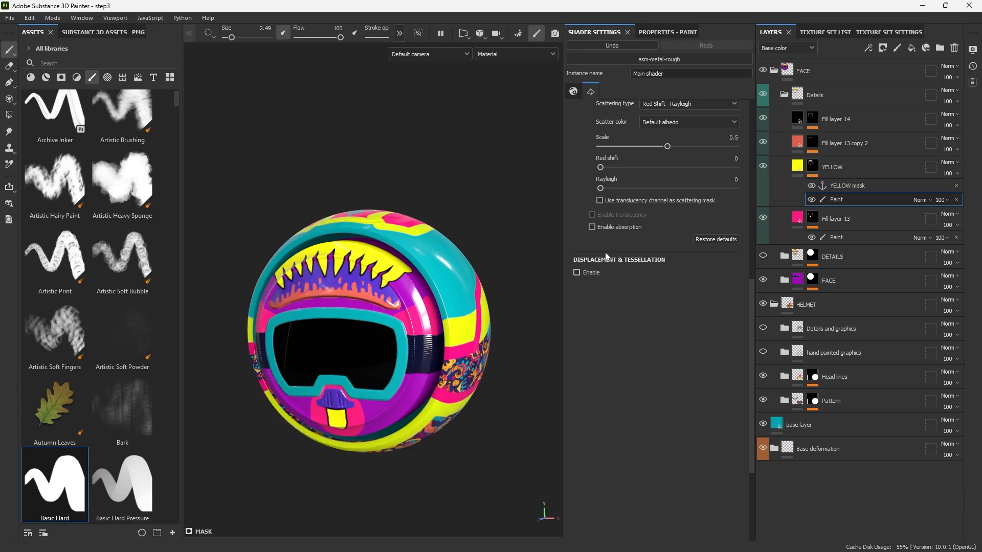
pyautogui.click(661, 32)
# - Rename Fill layer 14 as "Outline with anchor"
pyautogui.click(862, 121)
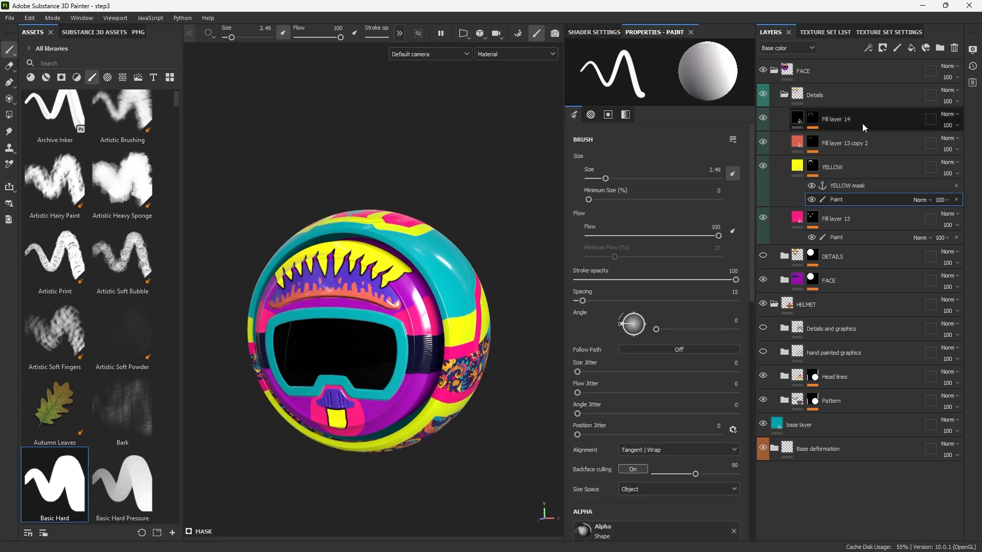
pyautogui.doubleClick(835, 119)
pyautogui.write('Outline ')
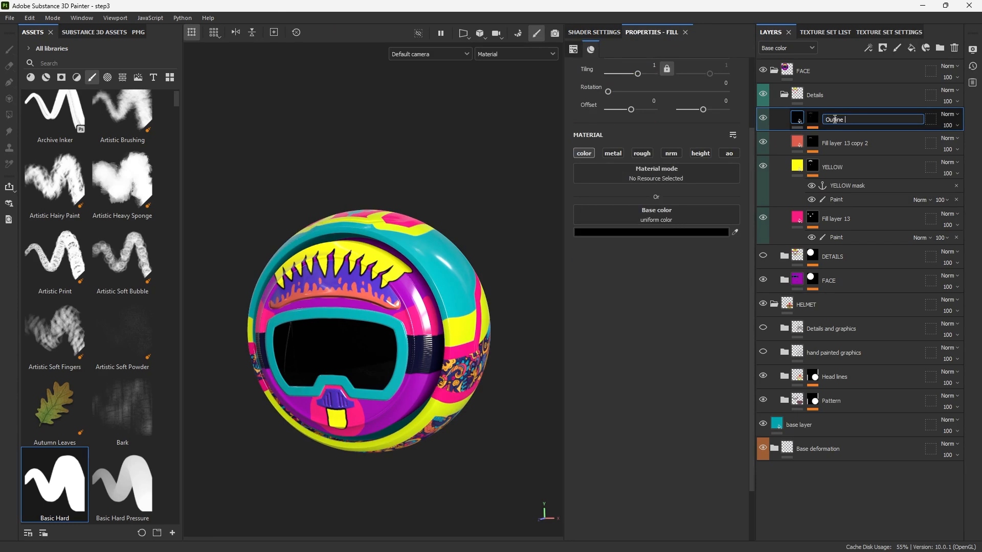
pyautogui.write('with anchor')
pyautogui.press('Return')
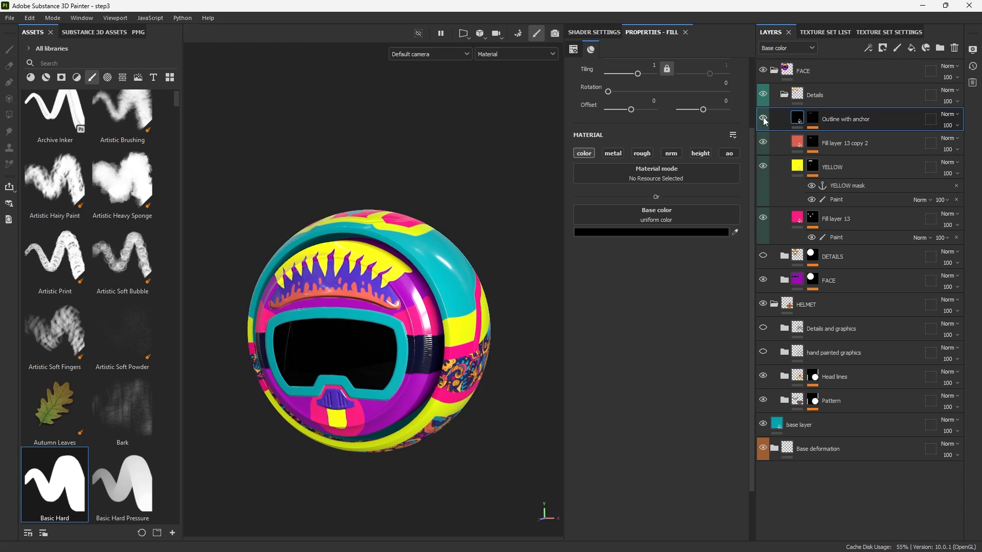
# - Add a fill layer above the "Outline with anchor" layer with a black base color and only the color channel enabled
pyautogui.click(914, 50)
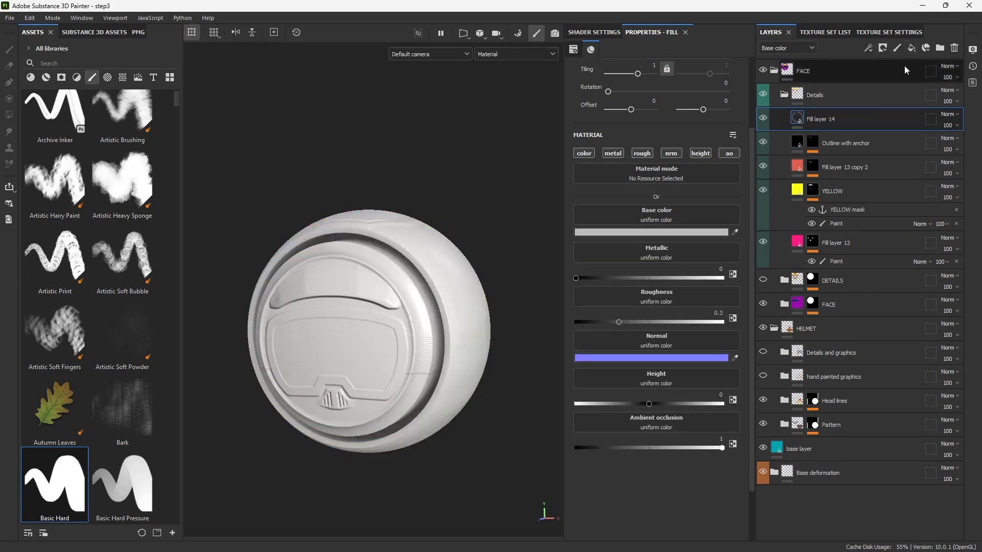
pyautogui.click(699, 234)
pyautogui.moveTo(741, 423); pyautogui.dragTo(682, 481)
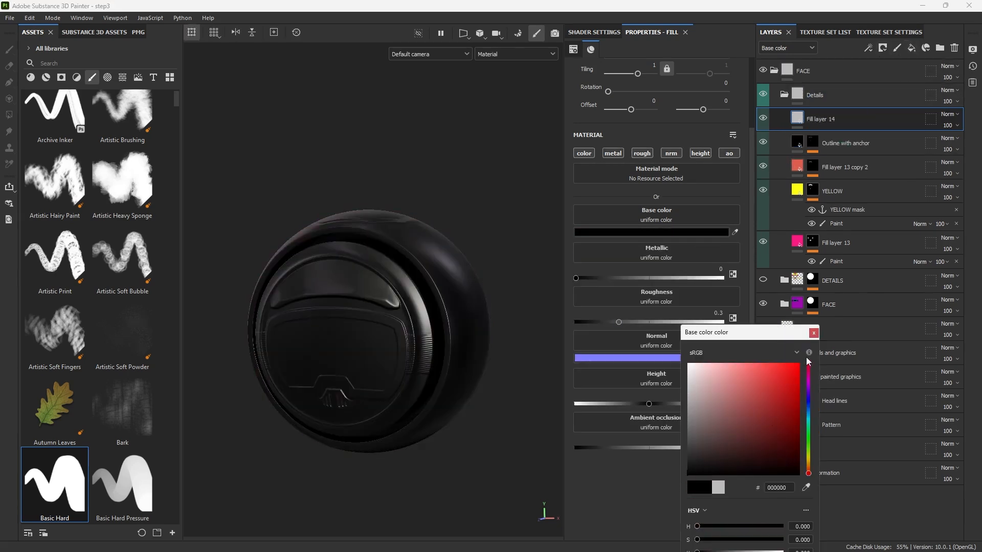
pyautogui.click(814, 334)
pyautogui.keyDown('alt'); pyautogui.click(585, 153); pyautogui.keyUp('alt')
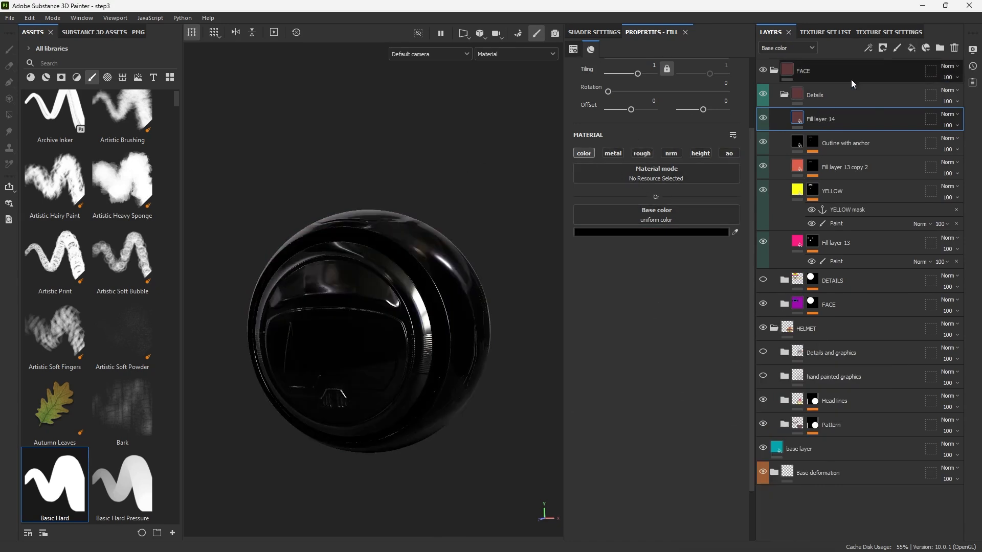
# - Give the new black fill layer a black mask with a paint effect and rename the layer "manual outline"
pyautogui.click(883, 47)
pyautogui.click(910, 73)
pyautogui.click(868, 48)
pyautogui.click(873, 74)
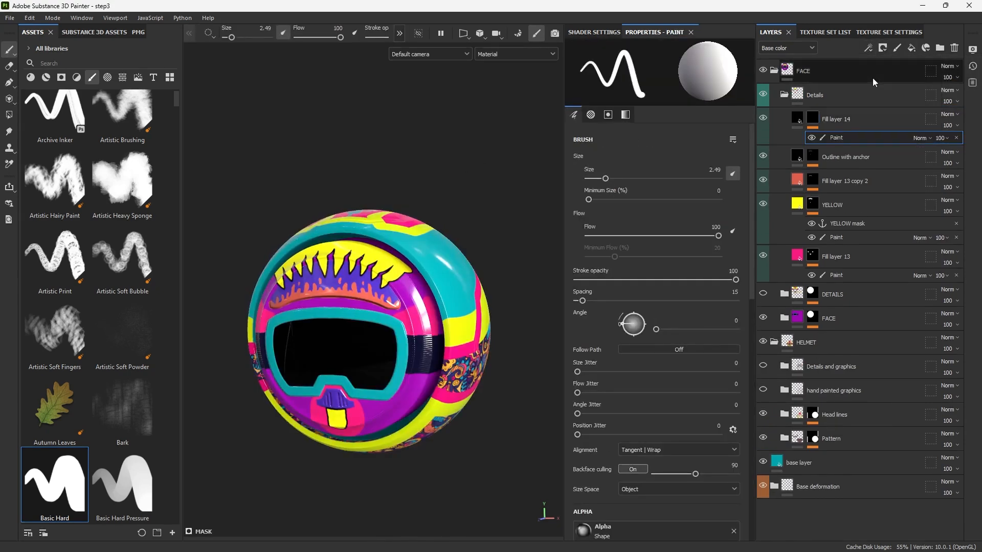
pyautogui.doubleClick(843, 119)
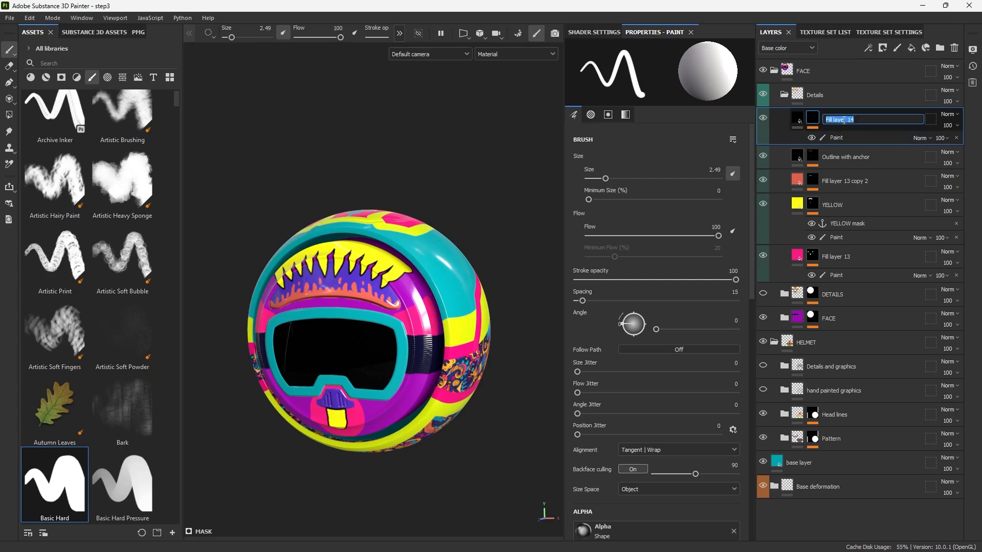
pyautogui.write('manual outline')
pyautogui.press('Return')
# - In the manual outline mask, reduce the brush size to 0.96 and paint a line along the goggle frame's upper edge
pyautogui.click(841, 137)
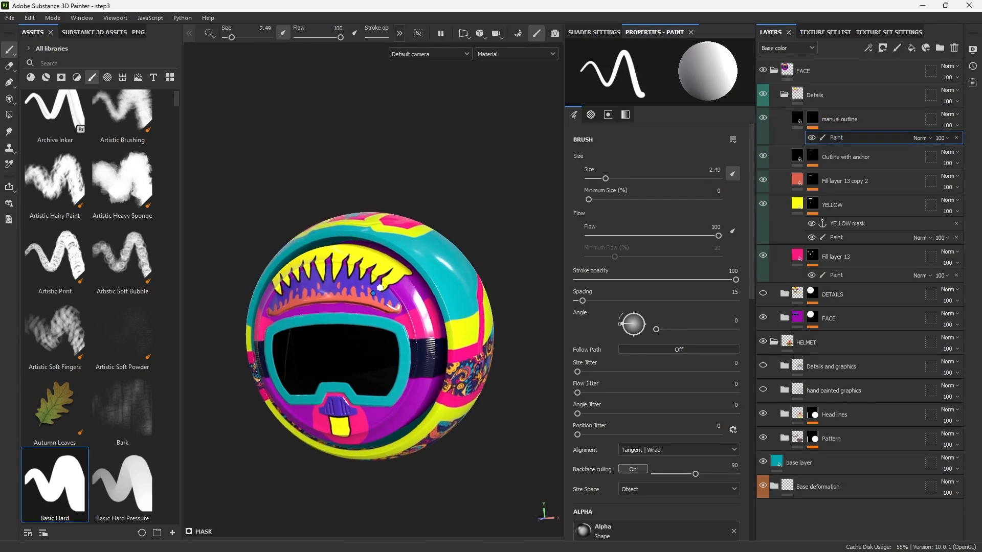
pyautogui.scroll(3, 379, 288)
pyautogui.press('Tab')
pyautogui.keyDown('alt'); pyautogui.moveTo(380, 288); pyautogui.dragTo(389, 295); pyautogui.keyUp('alt')
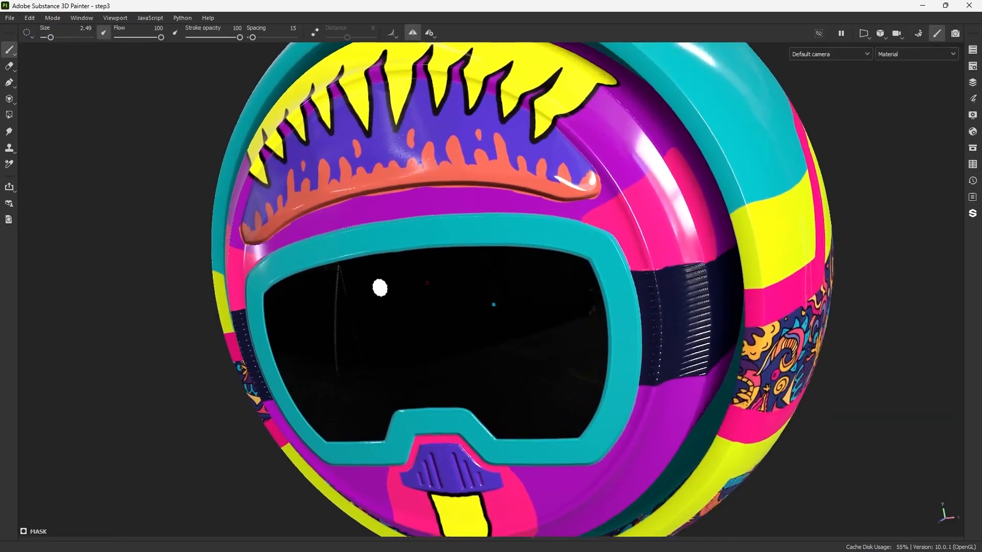
pyautogui.moveTo(389, 295)
pyautogui.keyDown('alt'); pyautogui.mouseDown(button='right')
pyautogui.moveTo(473, 217)
pyautogui.moveTo(449, 219)
pyautogui.mouseUp(button='right'); pyautogui.keyUp('alt')
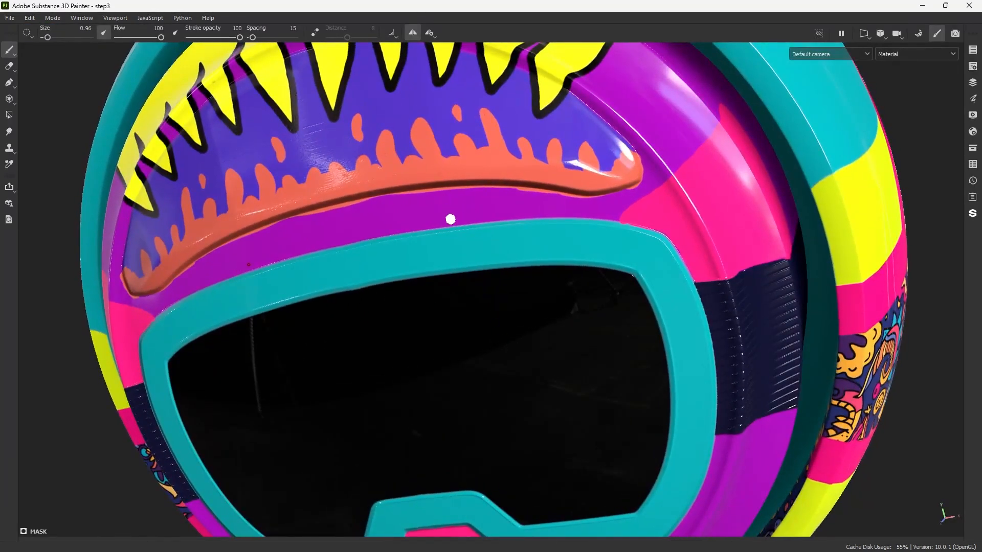
pyautogui.moveTo(449, 219)
pyautogui.keyDown('alt'); pyautogui.mouseDown()
pyautogui.moveTo(467, 245)
pyautogui.moveTo(493, 239)
pyautogui.moveTo(430, 241)
pyautogui.moveTo(248, 344)
pyautogui.mouseUp(); pyautogui.keyUp('alt')
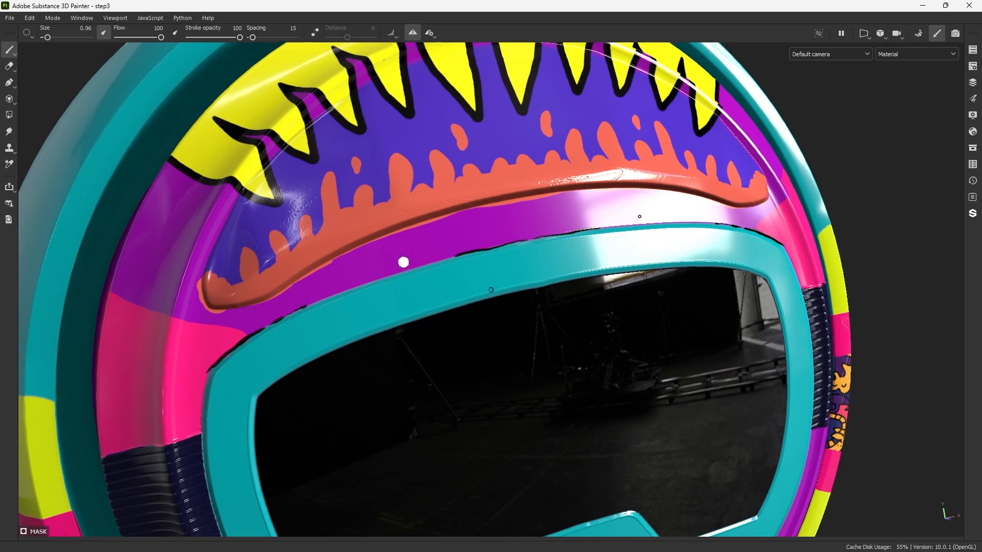
pyautogui.keyDown('alt'); pyautogui.moveTo(404, 261); pyautogui.dragTo(448, 127); pyautogui.keyUp('alt')
pyautogui.keyDown('alt'); pyautogui.moveTo(407, 273); pyautogui.dragTo(322, 357); pyautogui.keyUp('alt')
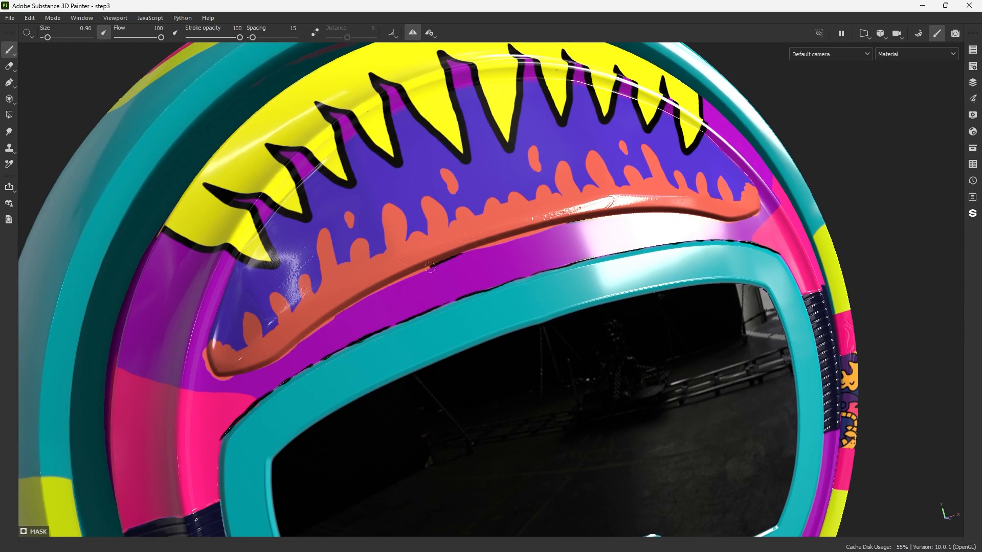
# - Paint a black outline along the brow panel's lower edge and around its rounded ends
pyautogui.moveTo(430, 267); pyautogui.dragTo(397, 281)
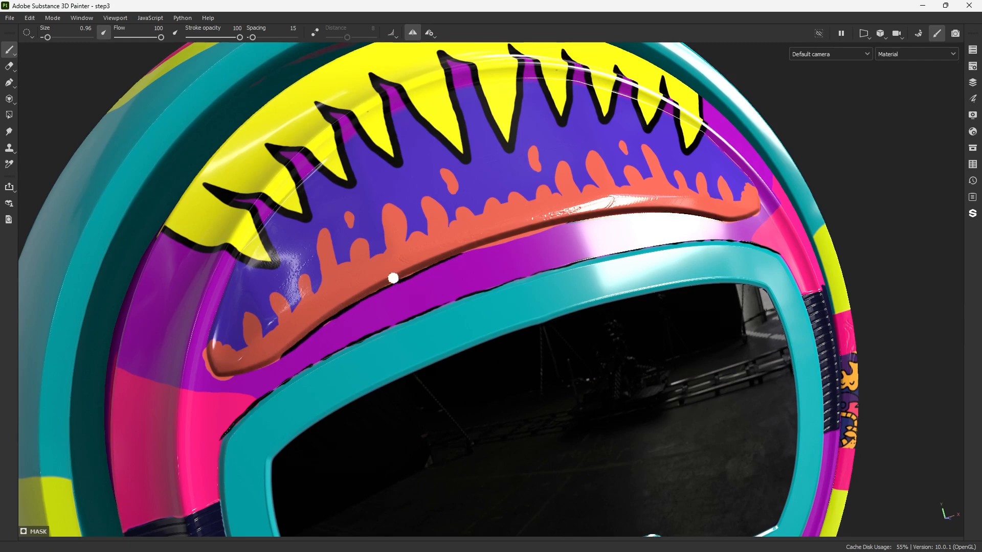
pyautogui.moveTo(458, 252); pyautogui.dragTo(515, 238)
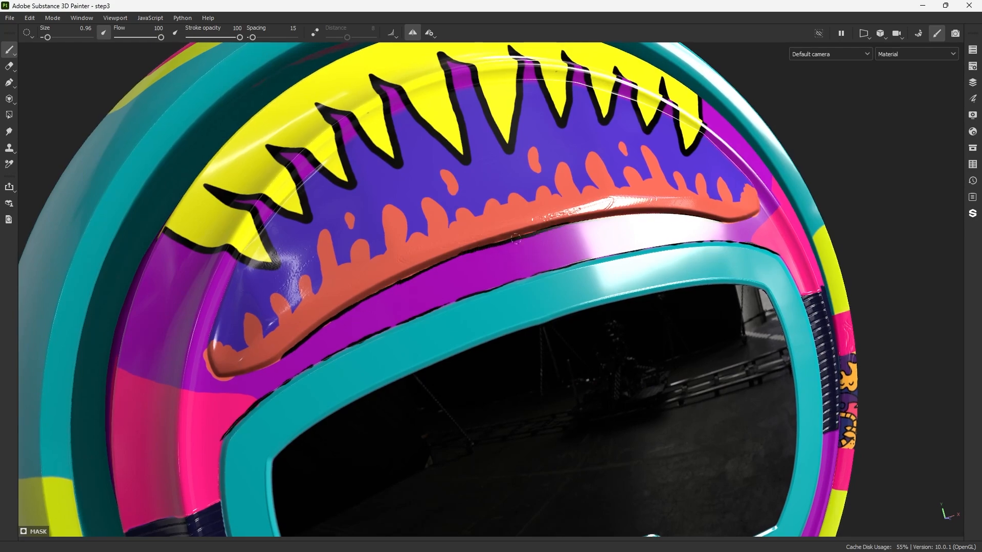
pyautogui.moveTo(385, 289)
pyautogui.keyDown('alt'); pyautogui.mouseDown()
pyautogui.moveTo(340, 324)
pyautogui.moveTo(307, 323)
pyautogui.mouseUp(); pyautogui.keyUp('alt')
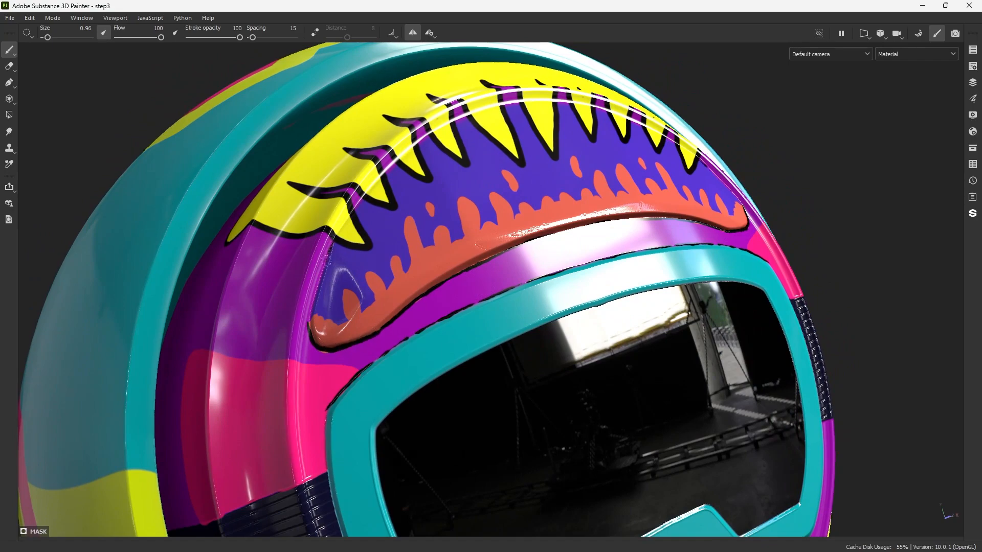
pyautogui.moveTo(306, 328)
pyautogui.keyDown('alt'); pyautogui.mouseDown()
pyautogui.moveTo(344, 281)
pyautogui.moveTo(393, 250)
pyautogui.moveTo(391, 224)
pyautogui.mouseUp(); pyautogui.keyUp('alt')
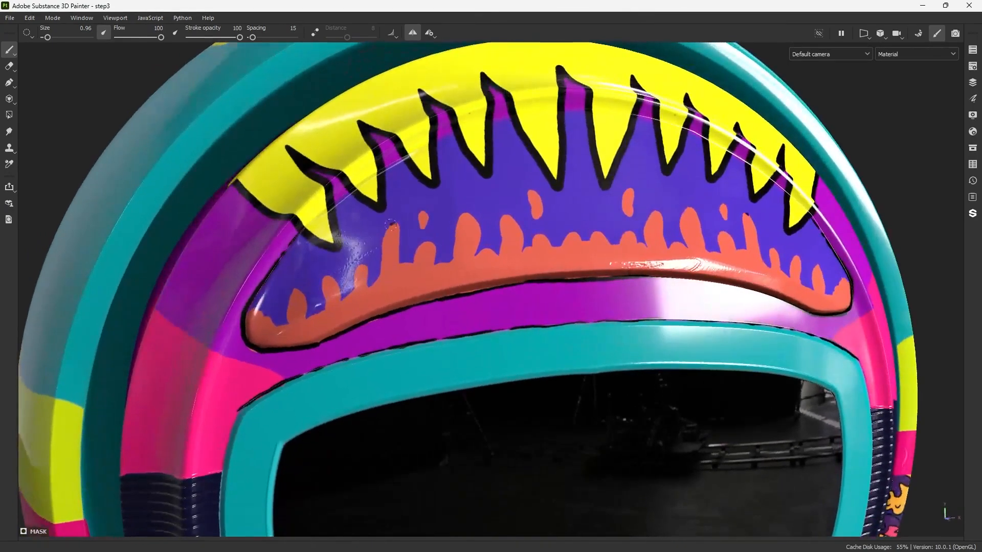
# - Outline the orange drips and loose drops on the purple brow panel in black
pyautogui.moveTo(373, 284)
pyautogui.mouseDown()
pyautogui.moveTo(355, 274)
pyautogui.moveTo(286, 324)
pyautogui.moveTo(254, 311)
pyautogui.moveTo(277, 328)
pyautogui.mouseUp()
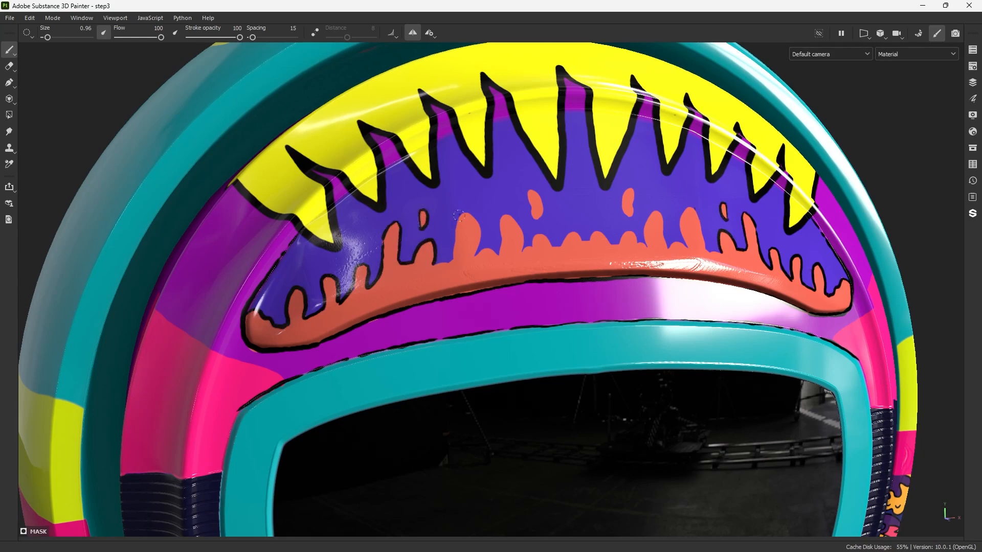
pyautogui.moveTo(460, 216); pyautogui.dragTo(444, 262)
pyautogui.moveTo(479, 220)
pyautogui.mouseDown()
pyautogui.moveTo(478, 246)
pyautogui.moveTo(499, 257)
pyautogui.mouseUp()
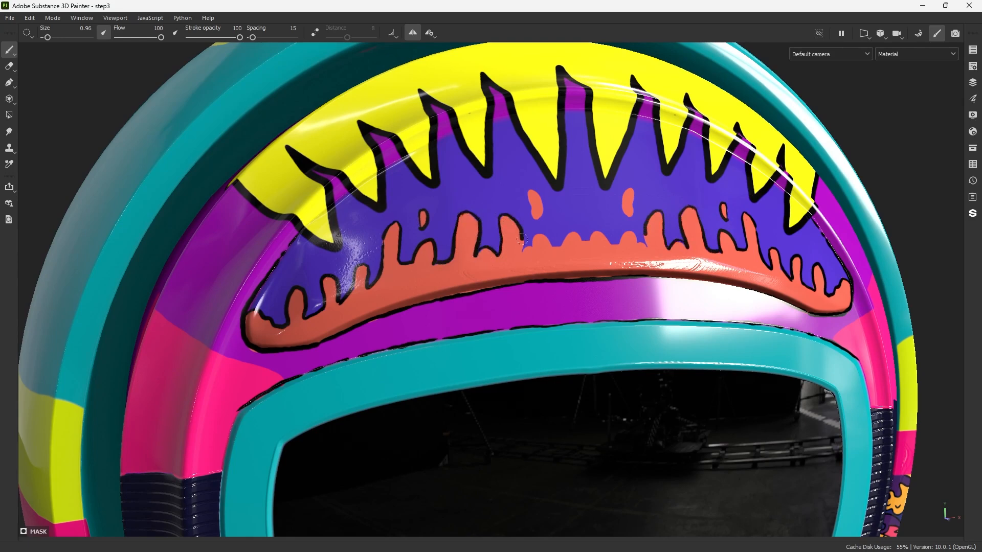
pyautogui.moveTo(569, 236)
pyautogui.mouseDown()
pyautogui.moveTo(585, 239)
pyautogui.moveTo(532, 216)
pyautogui.moveTo(541, 213)
pyautogui.mouseUp()
# - Extend the black outline around the goggle frame's upper corner and down its outer side, adding broken accent lines along the frame's top
pyautogui.keyDown('alt'); pyautogui.moveTo(486, 318); pyautogui.dragTo(527, 220); pyautogui.keyUp('alt')
pyautogui.keyDown('alt'); pyautogui.moveTo(344, 329); pyautogui.dragTo(390, 298, button='right'); pyautogui.keyUp('alt')
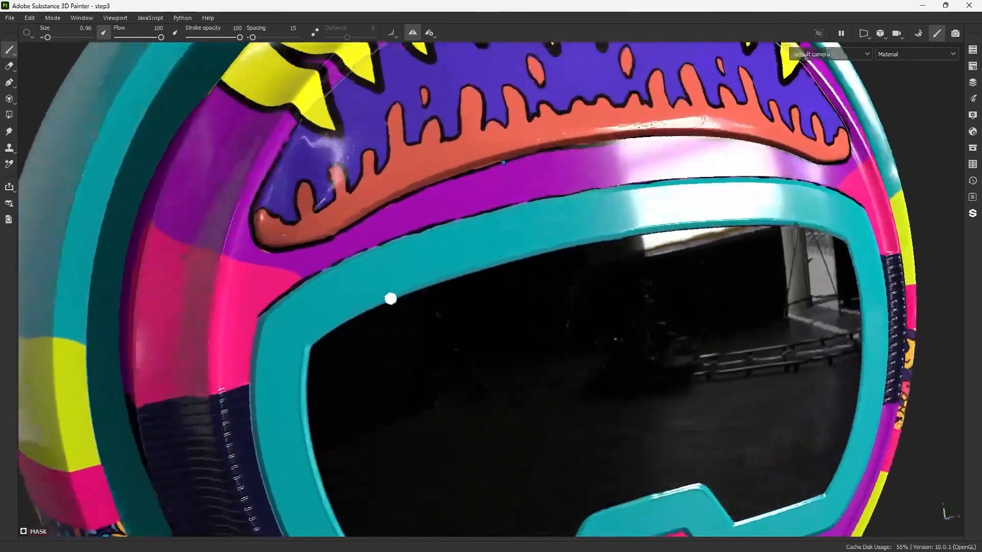
pyautogui.keyDown('alt'); pyautogui.moveTo(390, 298); pyautogui.dragTo(328, 291); pyautogui.keyUp('alt')
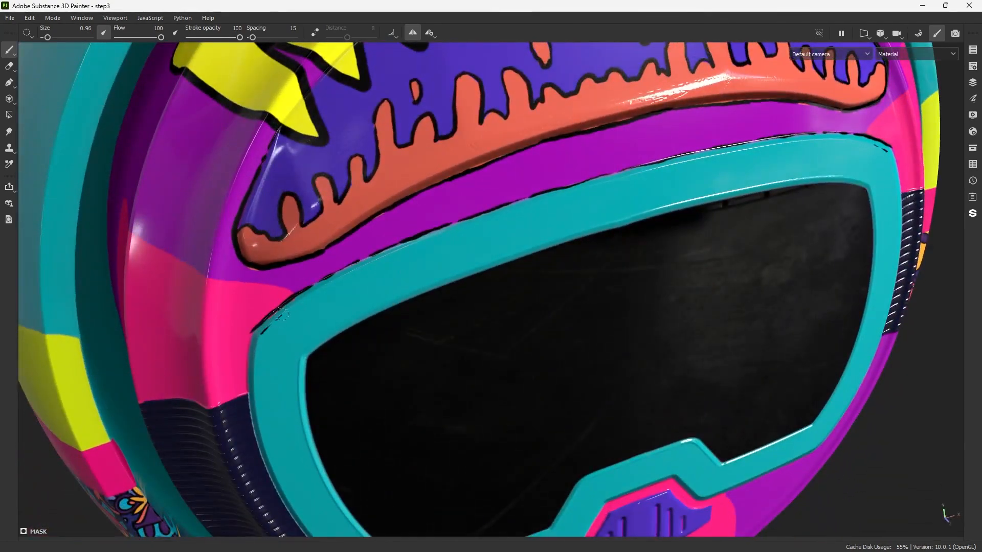
pyautogui.keyDown('alt'); pyautogui.moveTo(282, 314); pyautogui.dragTo(241, 340, button='right'); pyautogui.keyUp('alt')
pyautogui.keyDown('alt'); pyautogui.moveTo(304, 300); pyautogui.dragTo(353, 258); pyautogui.keyUp('alt')
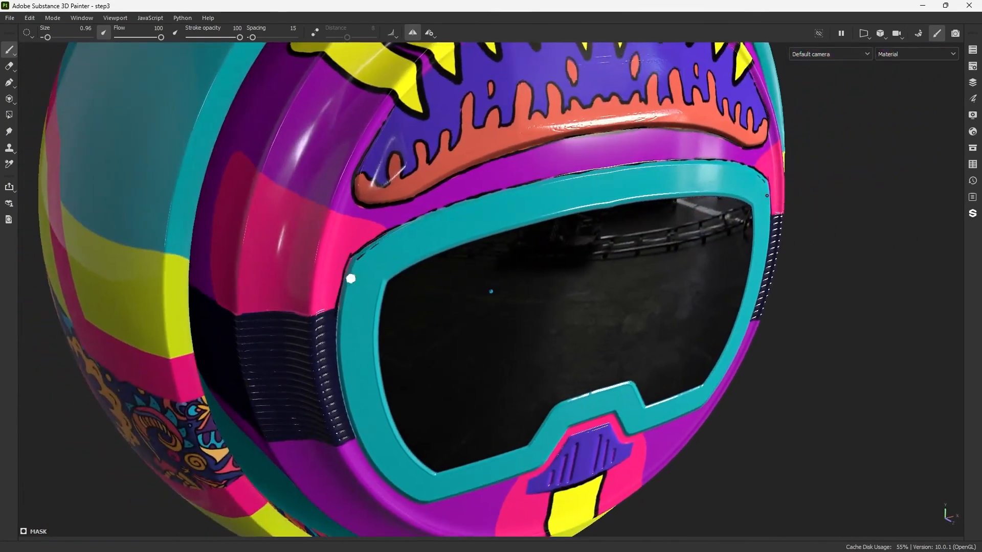
pyautogui.keyDown('alt'); pyautogui.moveTo(351, 278); pyautogui.dragTo(296, 287, button='right'); pyautogui.keyUp('alt')
pyautogui.moveTo(289, 307); pyautogui.dragTo(282, 344)
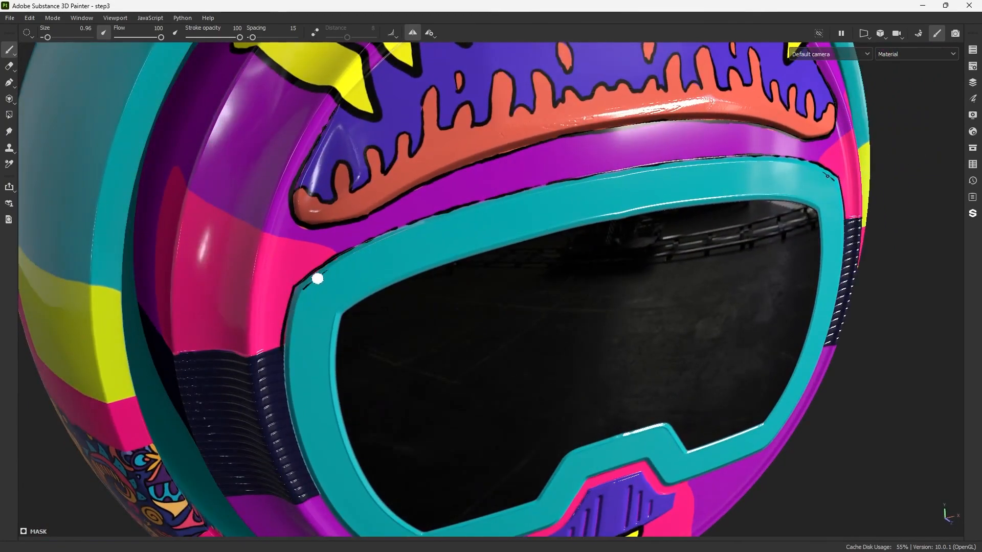
pyautogui.keyDown('alt'); pyautogui.moveTo(366, 246); pyautogui.dragTo(403, 243); pyautogui.keyUp('alt')
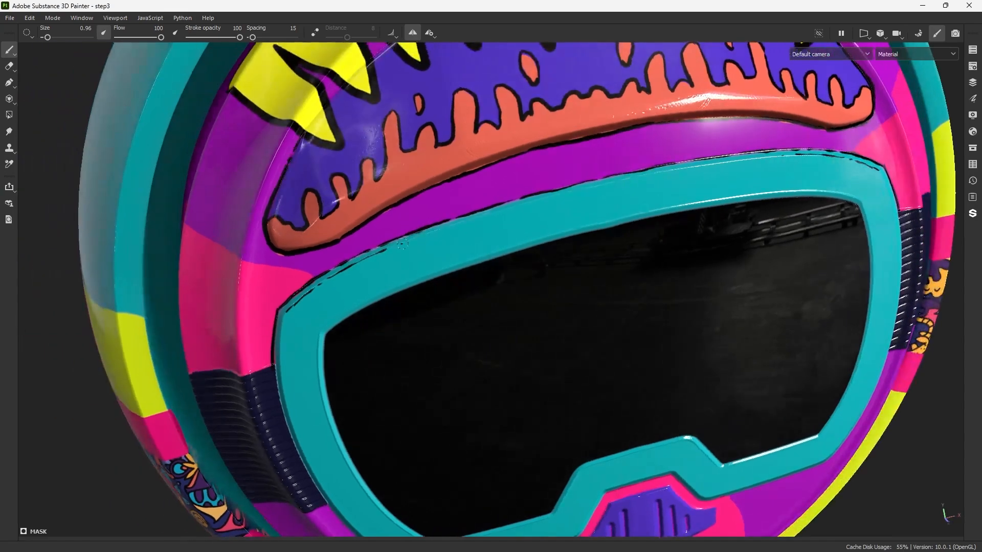
pyautogui.keyDown('alt'); pyautogui.moveTo(313, 339); pyautogui.dragTo(335, 284); pyautogui.keyUp('alt')
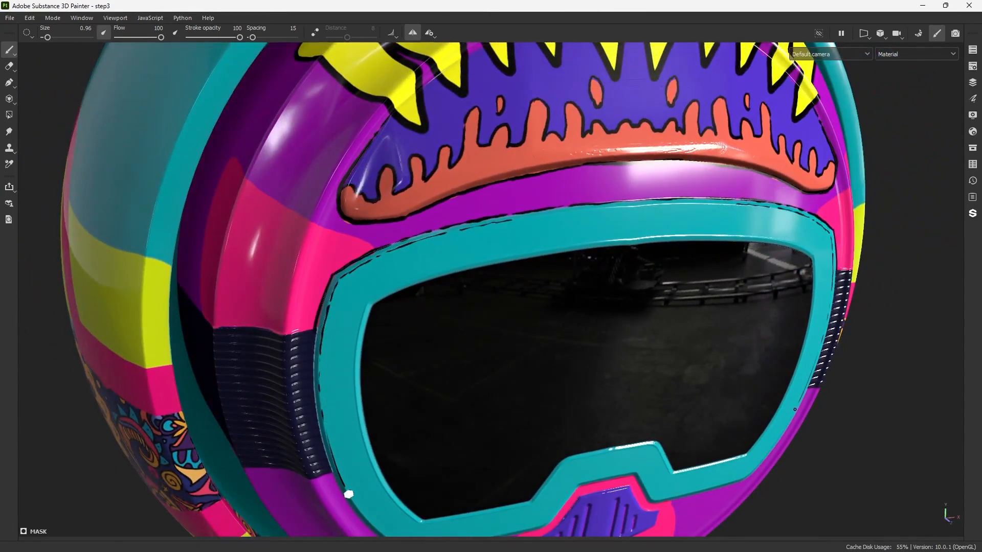
# - Outline the upper border of the pink patch beside the goggles and add short hatch lines inside it
pyautogui.keyDown('alt'); pyautogui.moveTo(349, 495); pyautogui.dragTo(445, 255); pyautogui.keyUp('alt')
pyautogui.keyDown('alt'); pyautogui.moveTo(517, 227); pyautogui.dragTo(425, 252); pyautogui.keyUp('alt')
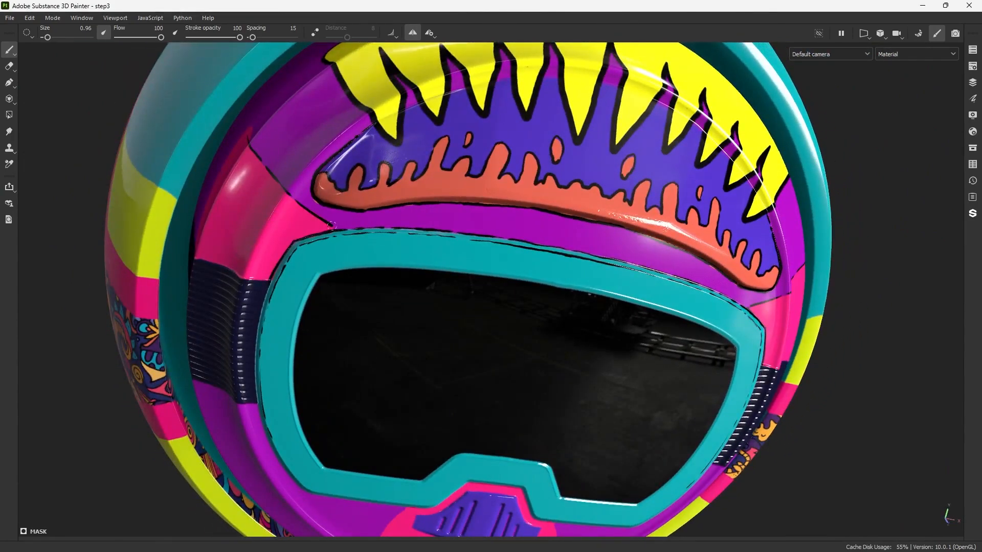
pyautogui.keyDown('alt'); pyautogui.moveTo(295, 205); pyautogui.dragTo(407, 267); pyautogui.keyUp('alt')
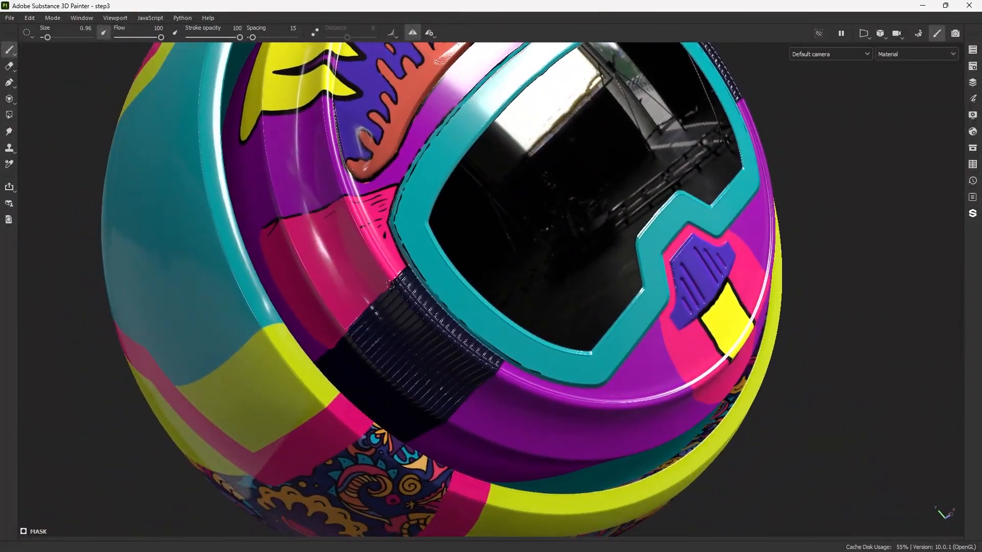
# - Outline the goggle frame's nose notch, the pink mouth patch and the upper and side edges of the purple grille in black
pyautogui.keyDown('alt'); pyautogui.moveTo(328, 351); pyautogui.dragTo(480, 235); pyautogui.keyUp('alt')
pyautogui.scroll(3, 480, 235)
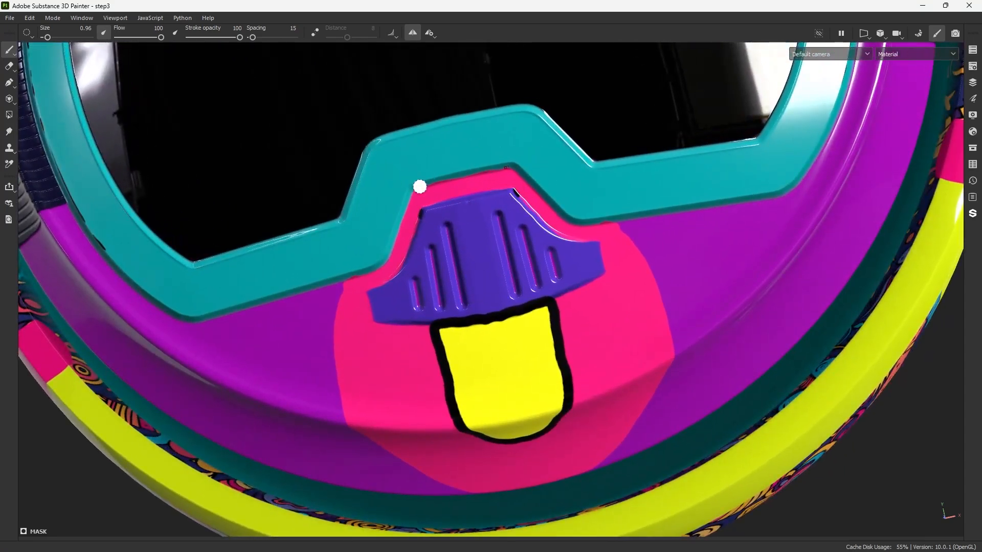
pyautogui.moveTo(482, 170)
pyautogui.mouseDown()
pyautogui.moveTo(412, 186)
pyautogui.moveTo(444, 181)
pyautogui.moveTo(397, 232)
pyautogui.moveTo(388, 263)
pyautogui.moveTo(343, 283)
pyautogui.moveTo(333, 318)
pyautogui.moveTo(339, 419)
pyautogui.moveTo(348, 425)
pyautogui.mouseUp()
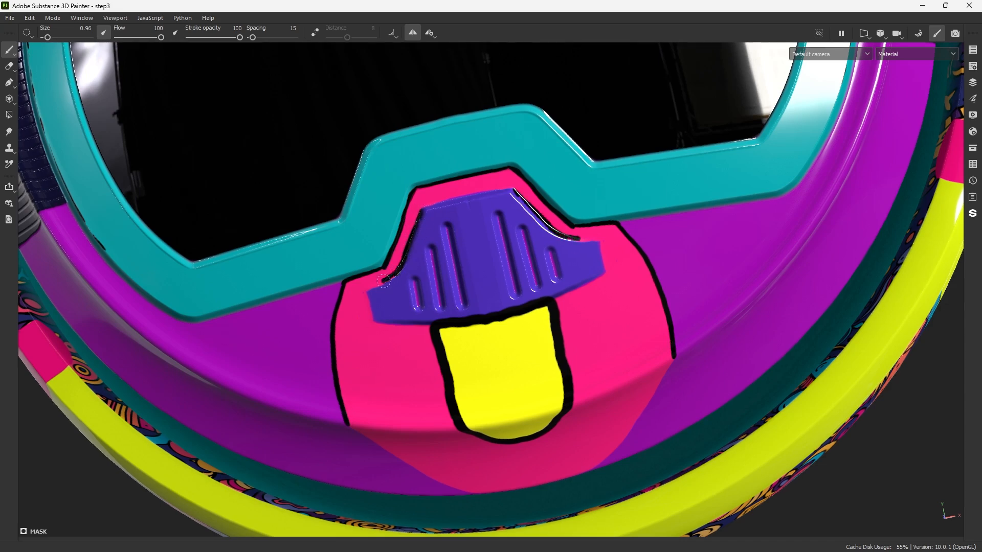
pyautogui.moveTo(367, 290); pyautogui.dragTo(372, 323)
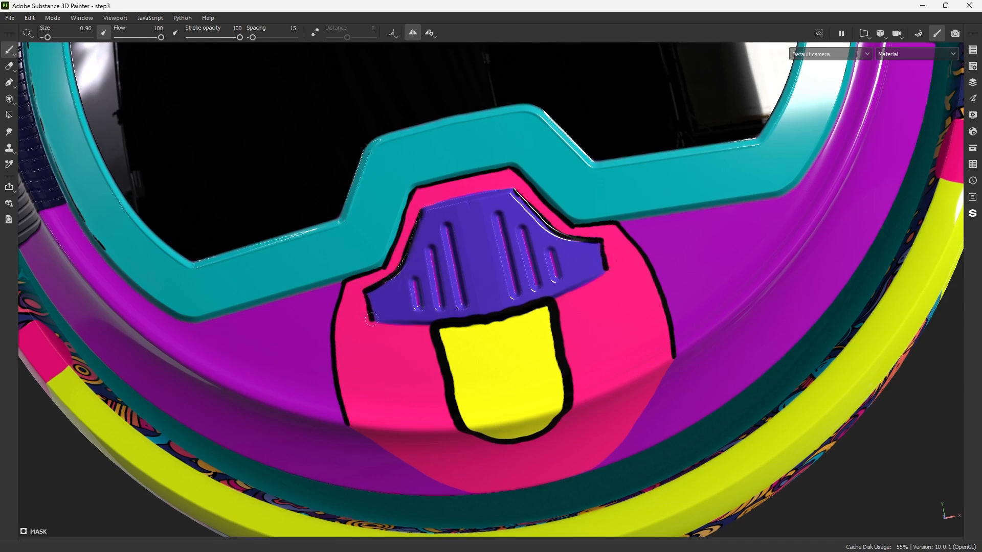
# - Paint black outlines along the top and bottom edges of the purple vented nose piece in the manual outline mask
pyautogui.click(426, 205)
pyautogui.moveTo(428, 204); pyautogui.dragTo(468, 193)
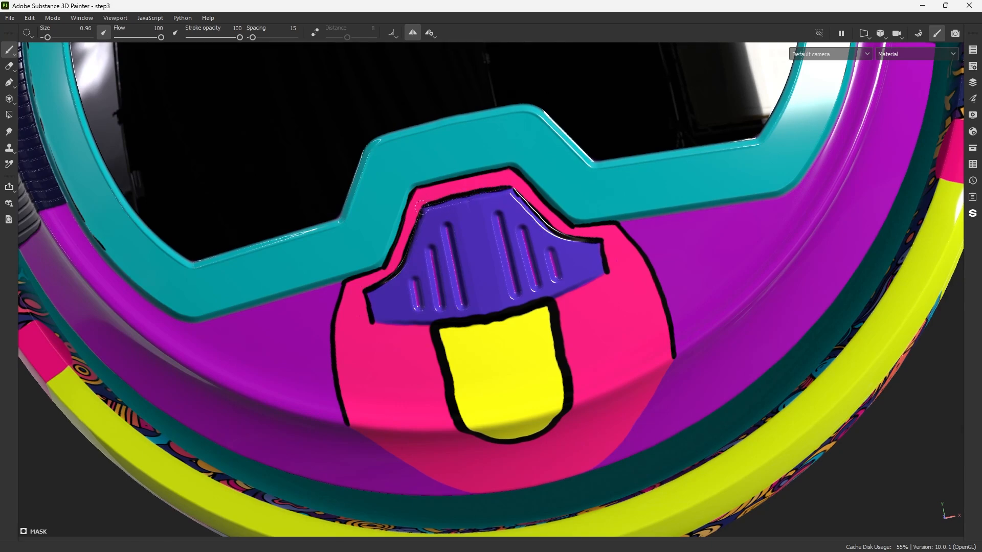
pyautogui.moveTo(599, 275); pyautogui.dragTo(565, 293)
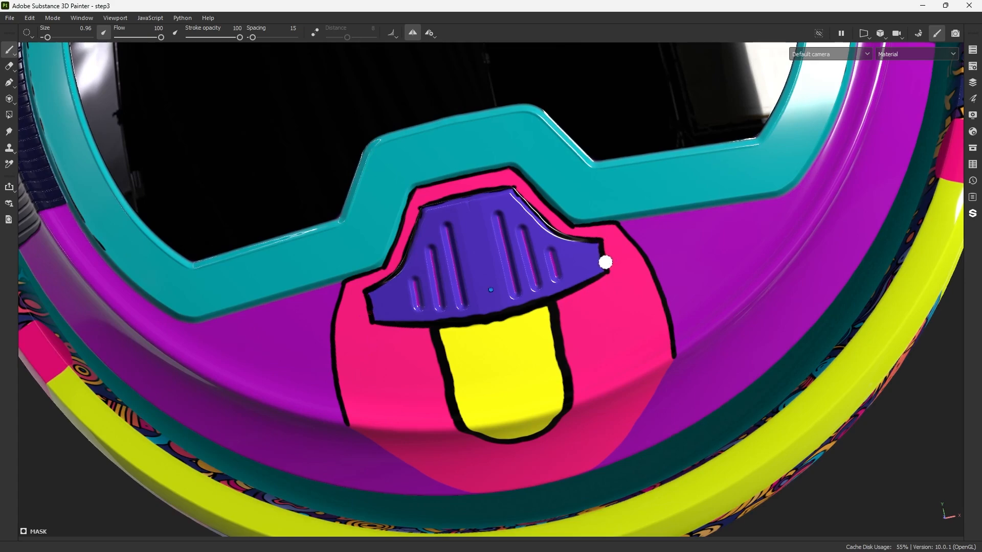
# - Undo the last outline stroke and paint the black outline around the lower edge of the pink patch
pyautogui.moveTo(606, 262)
pyautogui.keyDown('alt'); pyautogui.mouseDown()
pyautogui.moveTo(519, 335)
pyautogui.moveTo(565, 333)
pyautogui.moveTo(609, 274)
pyautogui.moveTo(595, 343)
pyautogui.moveTo(568, 396)
pyautogui.moveTo(540, 417)
pyautogui.mouseUp(); pyautogui.keyUp('alt')
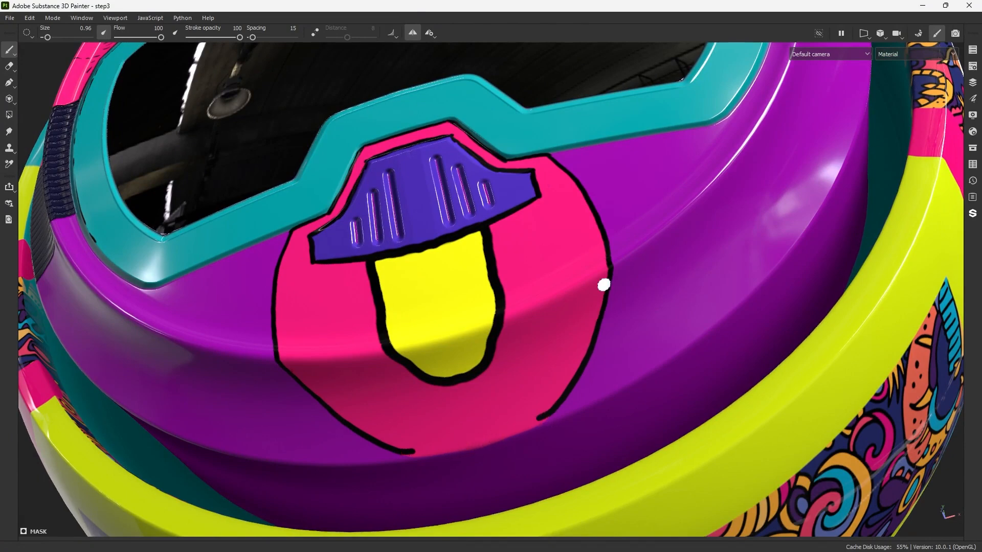
pyautogui.hotkey('ctrl', 'z')
pyautogui.moveTo(601, 320)
pyautogui.mouseDown()
pyautogui.moveTo(555, 407)
pyautogui.moveTo(490, 440)
pyautogui.mouseUp()
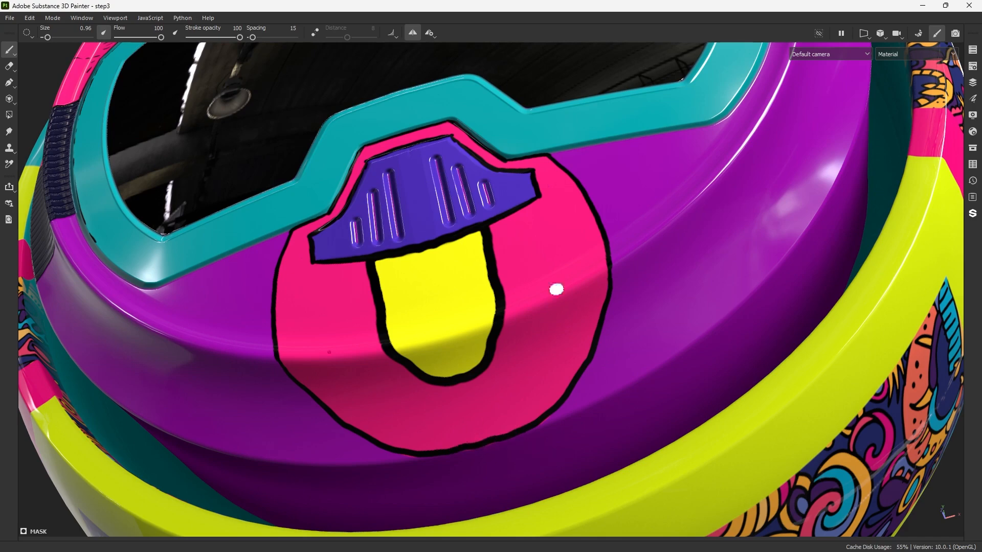
# - Paint thin, broken black accent lines inside the pink patch's edges and beside the yellow tongue shape
pyautogui.moveTo(617, 173)
pyautogui.keyDown('alt'); pyautogui.mouseDown()
pyautogui.moveTo(535, 217)
pyautogui.moveTo(498, 261)
pyautogui.moveTo(336, 307)
pyautogui.moveTo(304, 269)
pyautogui.mouseUp(); pyautogui.keyUp('alt')
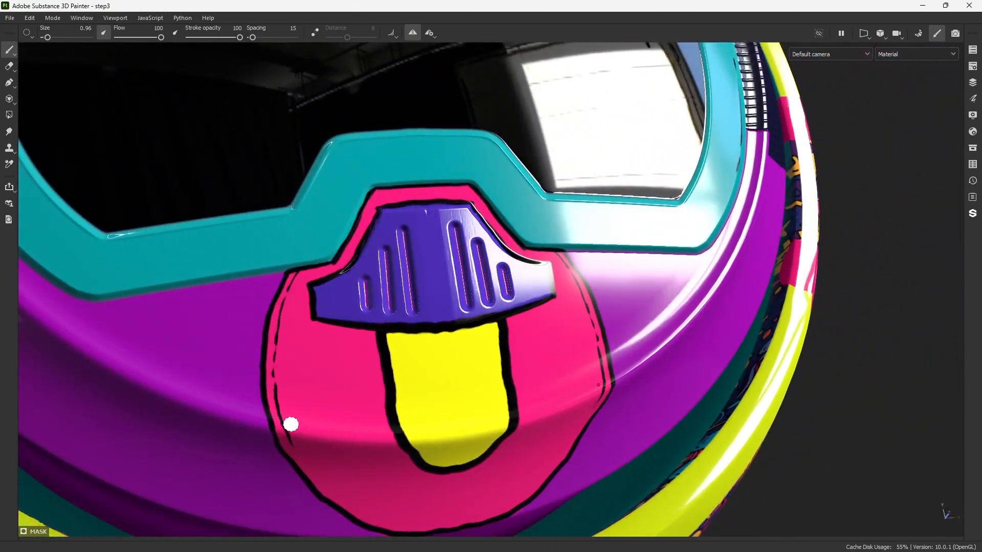
pyautogui.keyDown('alt'); pyautogui.moveTo(291, 425); pyautogui.dragTo(306, 449); pyautogui.keyUp('alt')
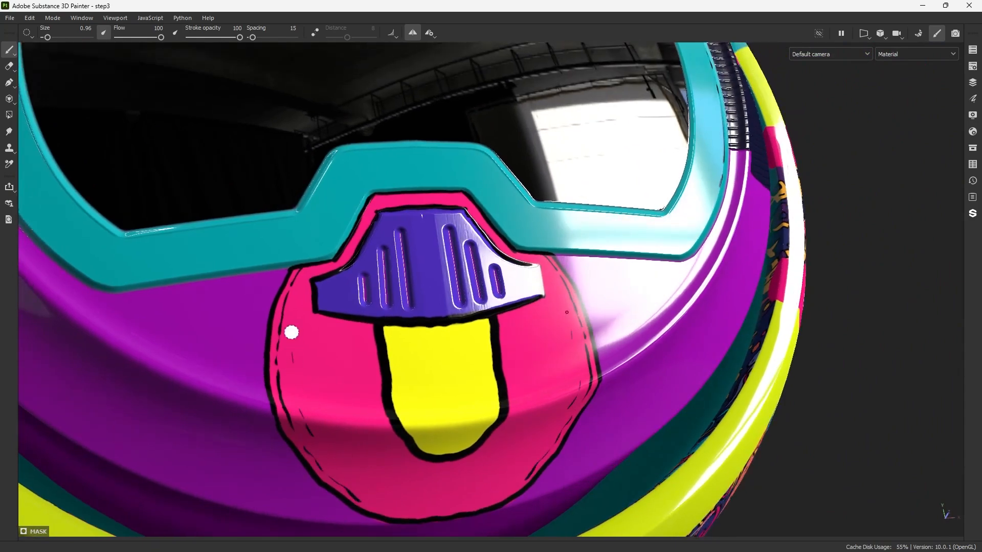
pyautogui.moveTo(308, 270)
pyautogui.keyDown('alt'); pyautogui.mouseDown()
pyautogui.moveTo(493, 275)
pyautogui.moveTo(509, 310)
pyautogui.mouseUp(); pyautogui.keyUp('alt')
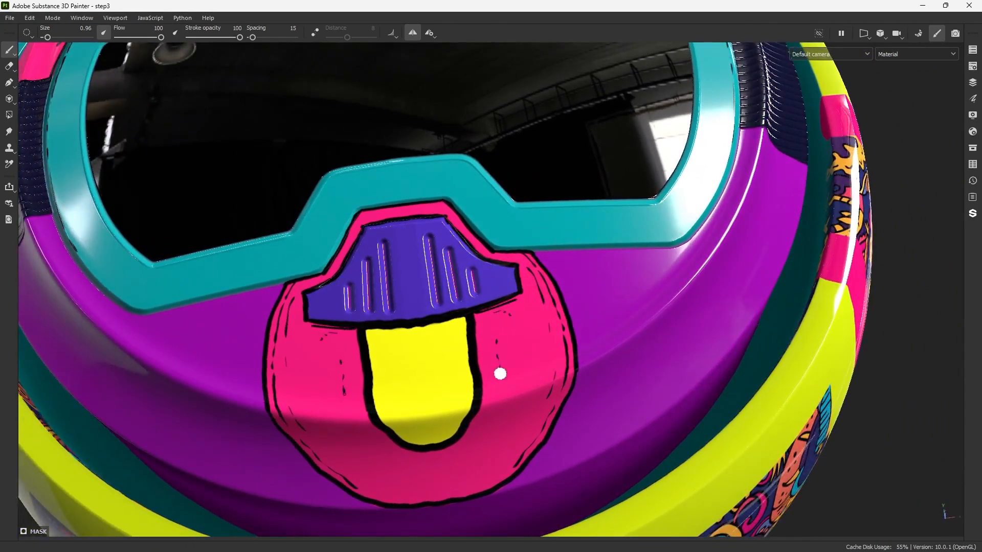
# - Collapse and hide the Details folder in the FACE group, and show the DETAILS folder below it
pyautogui.scroll(-10, 500, 374)
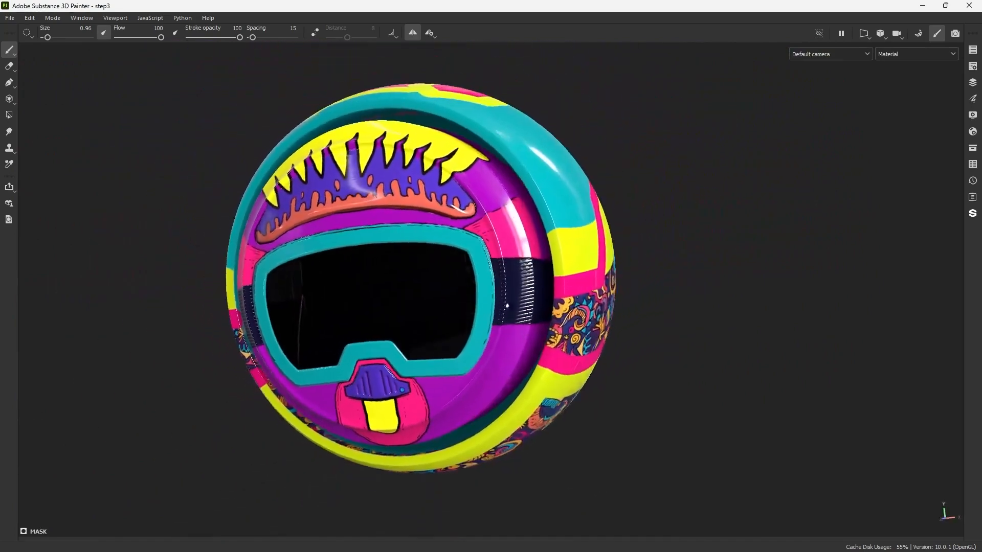
pyautogui.keyDown('alt'); pyautogui.moveTo(508, 306); pyautogui.dragTo(535, 287); pyautogui.keyUp('alt')
pyautogui.press('Tab')
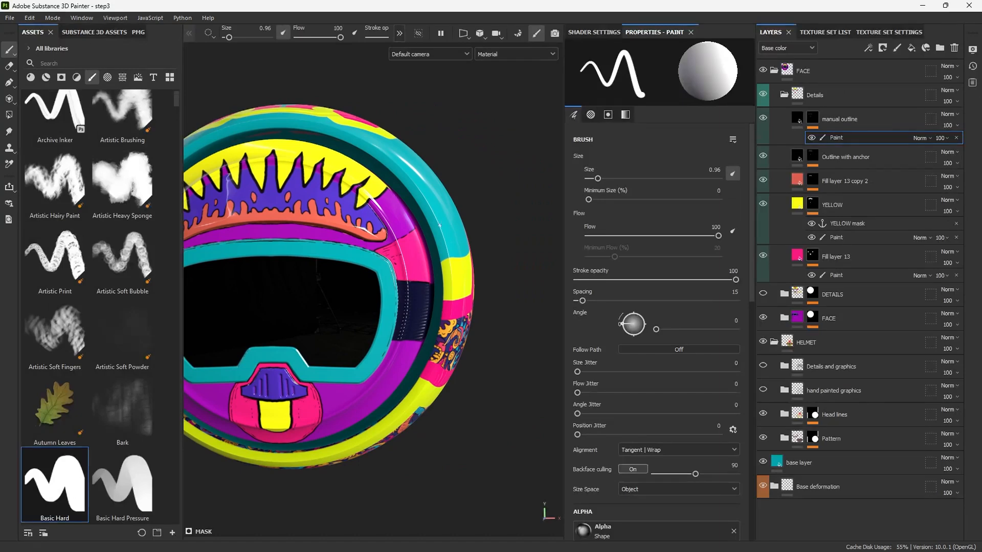
pyautogui.press('f')
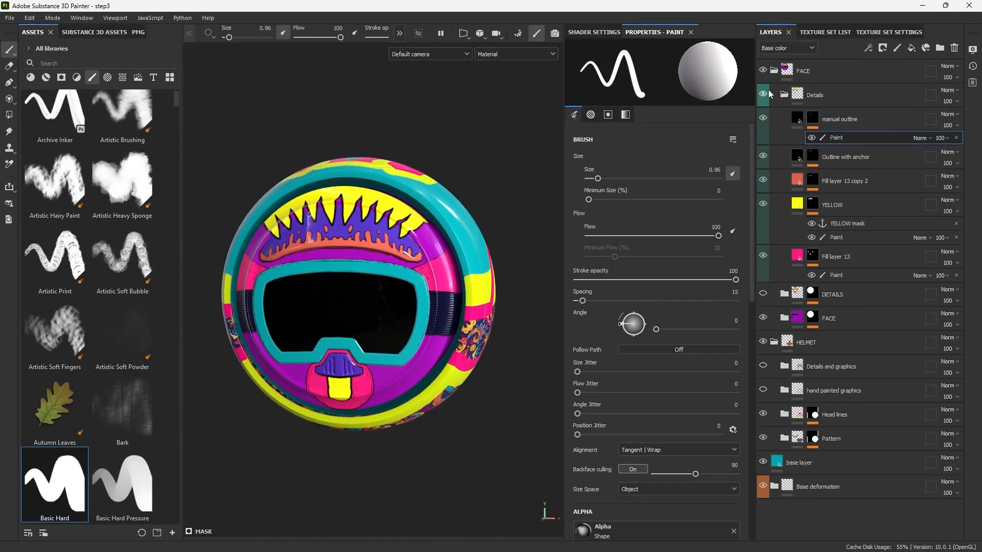
pyautogui.click(786, 96)
pyautogui.click(763, 94)
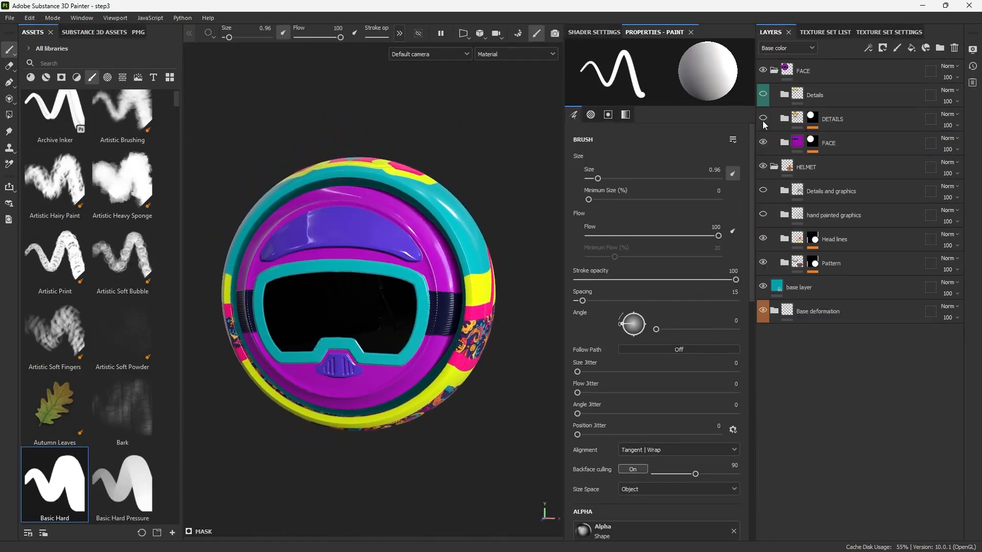
pyautogui.click(763, 119)
# - Examine the finished DETAILS artwork on the face from several angles and compare the helmet with that folder hidden and shown
pyautogui.scroll(5, 461, 286)
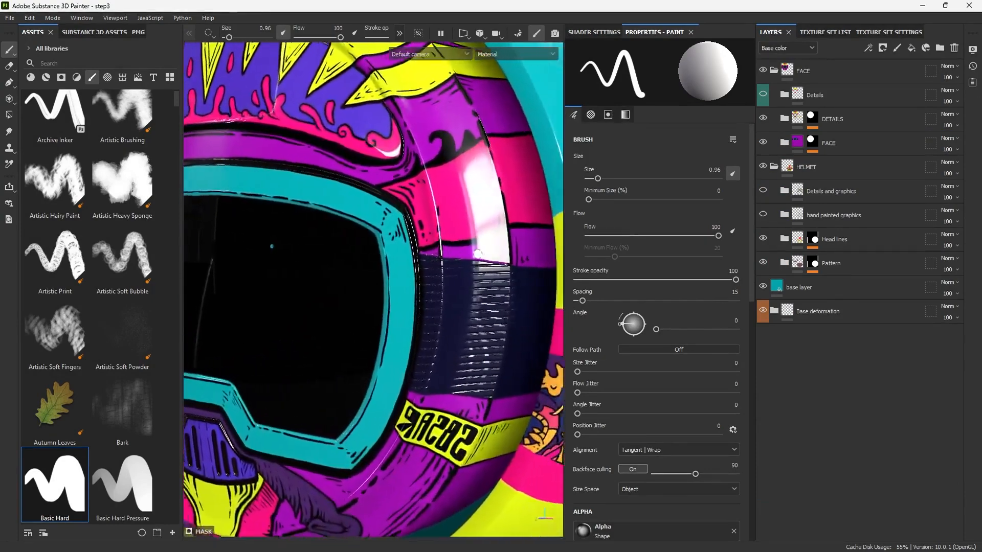
pyautogui.keyDown('alt'); pyautogui.moveTo(477, 254); pyautogui.dragTo(428, 241); pyautogui.keyUp('alt')
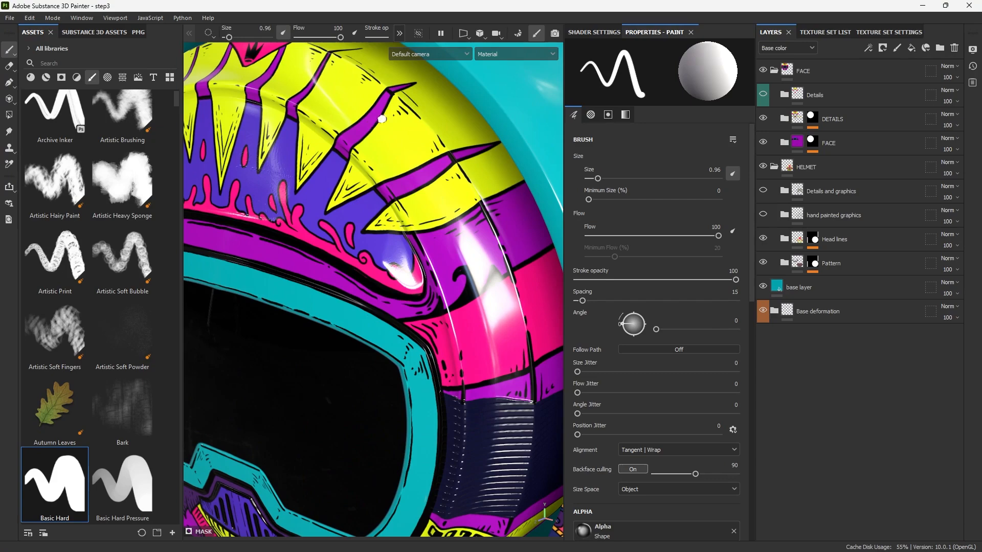
pyautogui.keyDown('alt'); pyautogui.moveTo(382, 119); pyautogui.dragTo(415, 371); pyautogui.keyUp('alt')
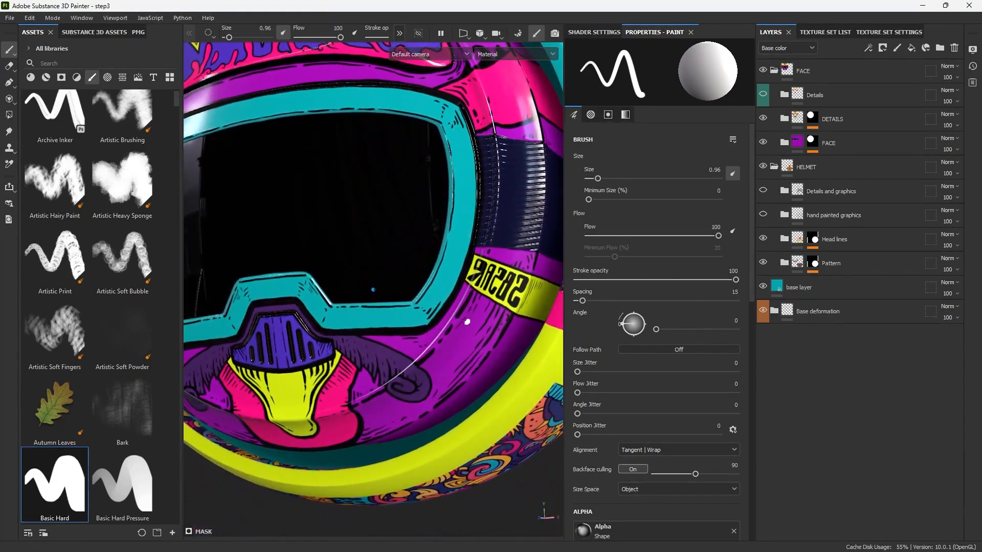
pyautogui.keyDown('alt'); pyautogui.moveTo(467, 322); pyautogui.dragTo(283, 346); pyautogui.keyUp('alt')
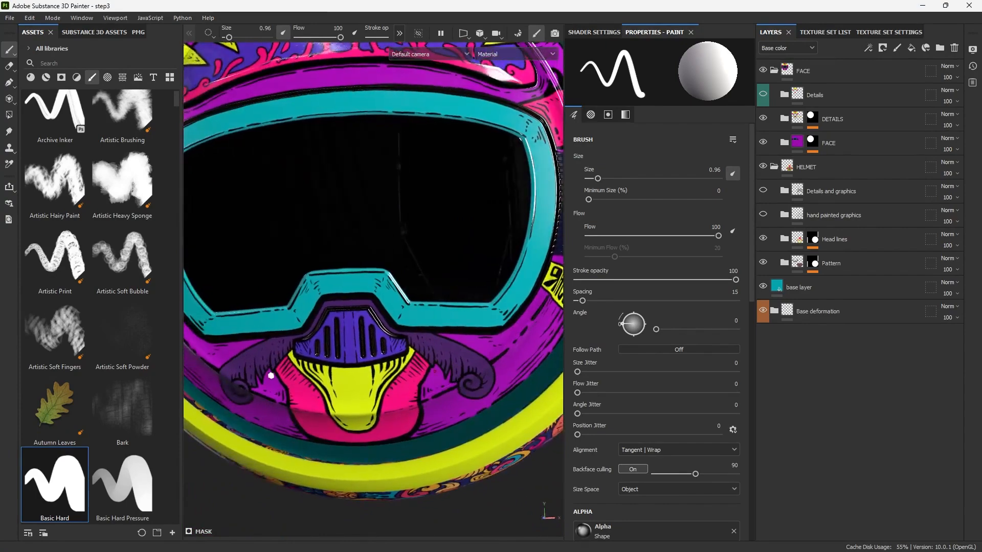
pyautogui.scroll(-5, 364, 320)
pyautogui.keyDown('alt'); pyautogui.moveTo(465, 266); pyautogui.dragTo(321, 351); pyautogui.keyUp('alt')
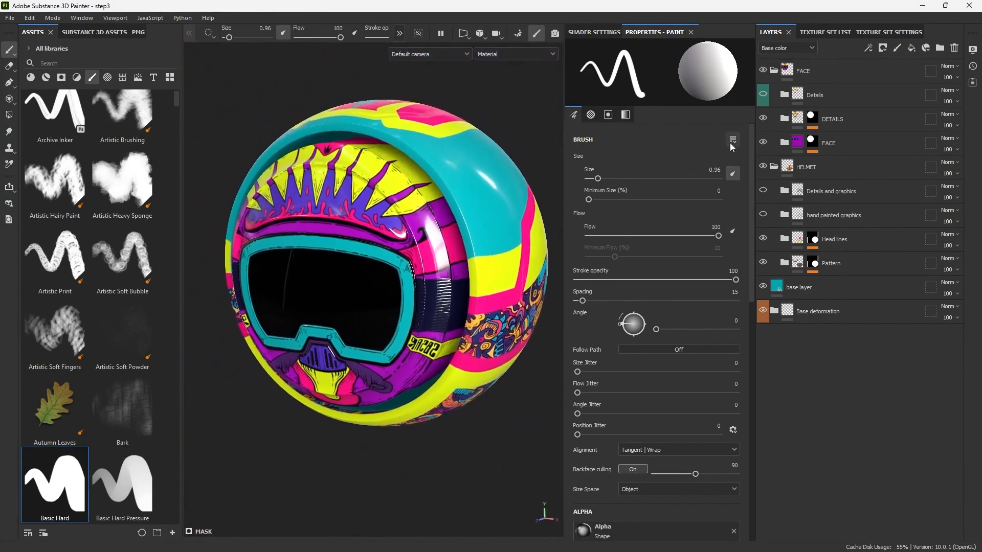
pyautogui.click(763, 118)
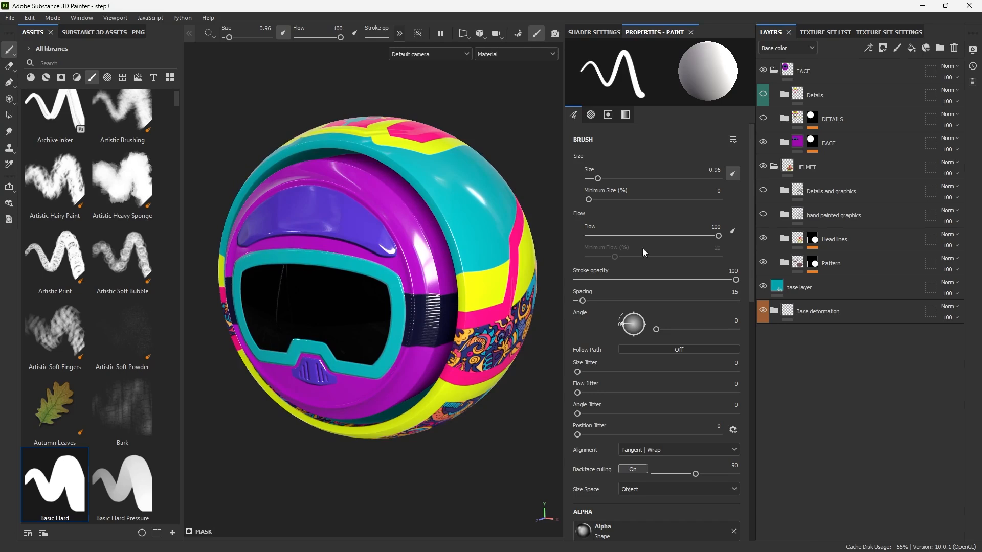
pyautogui.keyDown('alt'); pyautogui.moveTo(497, 263); pyautogui.dragTo(436, 249); pyautogui.keyUp('alt')
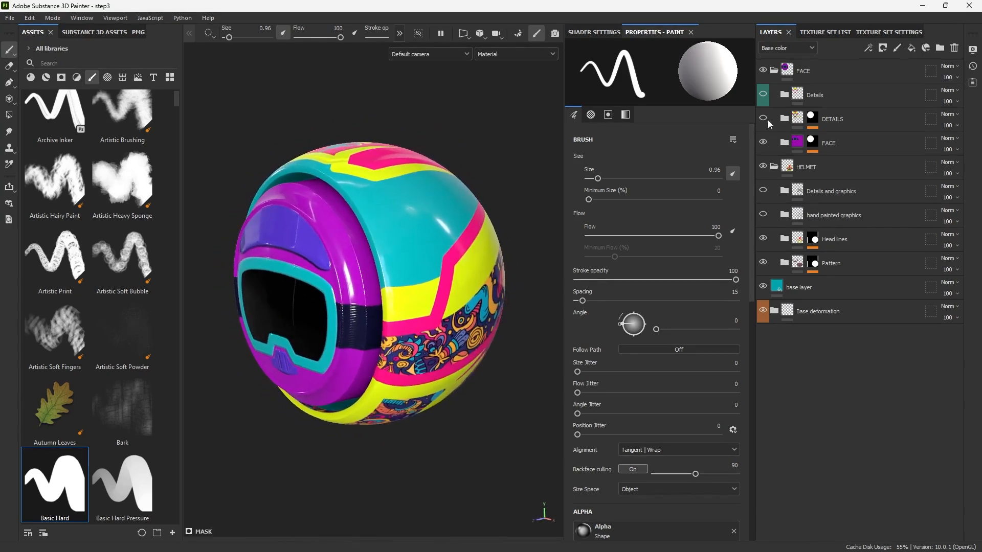
pyautogui.click(763, 119)
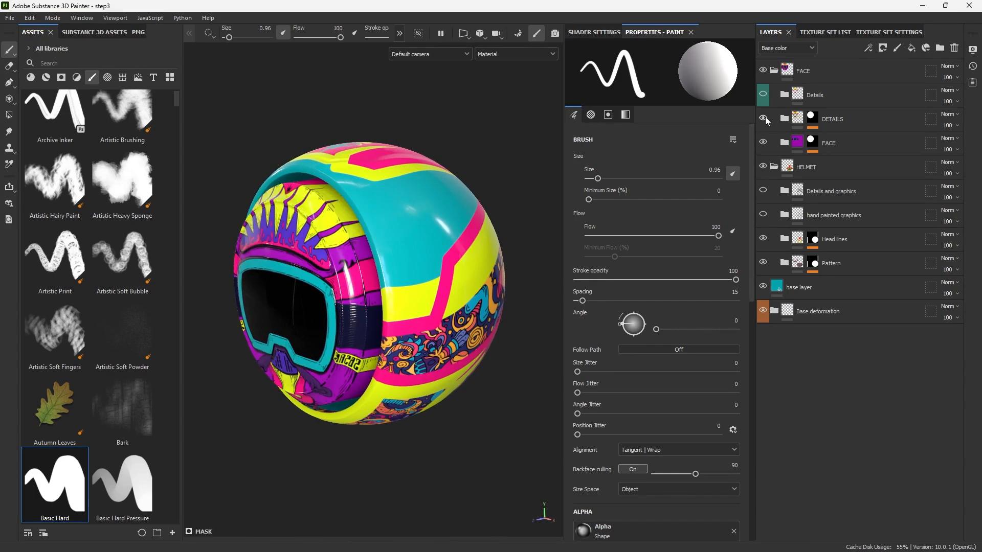
# - Enable displacement and tessellation in the shader settings and inspect the helmet from the side
pyautogui.click(587, 33)
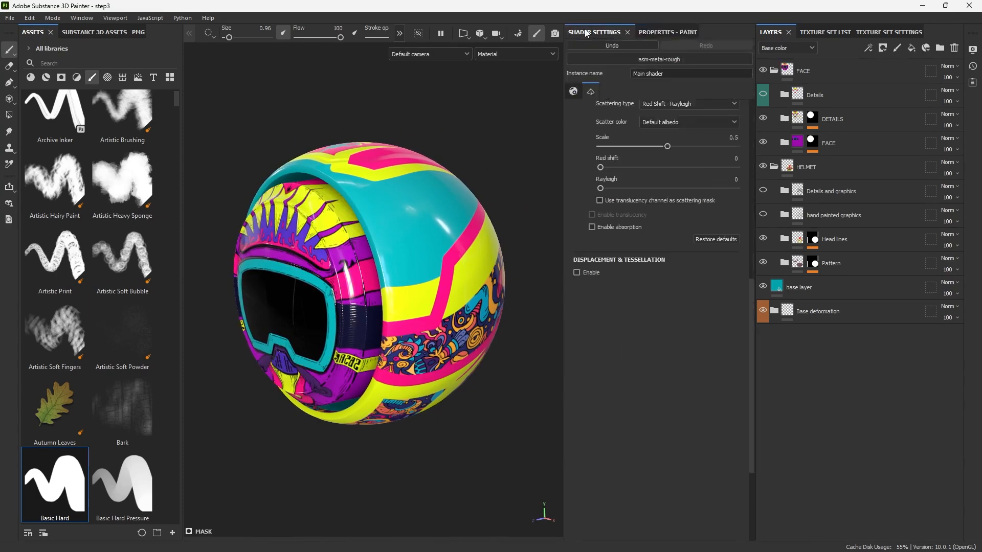
pyautogui.click(576, 272)
pyautogui.keyDown('alt'); pyautogui.moveTo(389, 204); pyautogui.dragTo(453, 278); pyautogui.keyUp('alt')
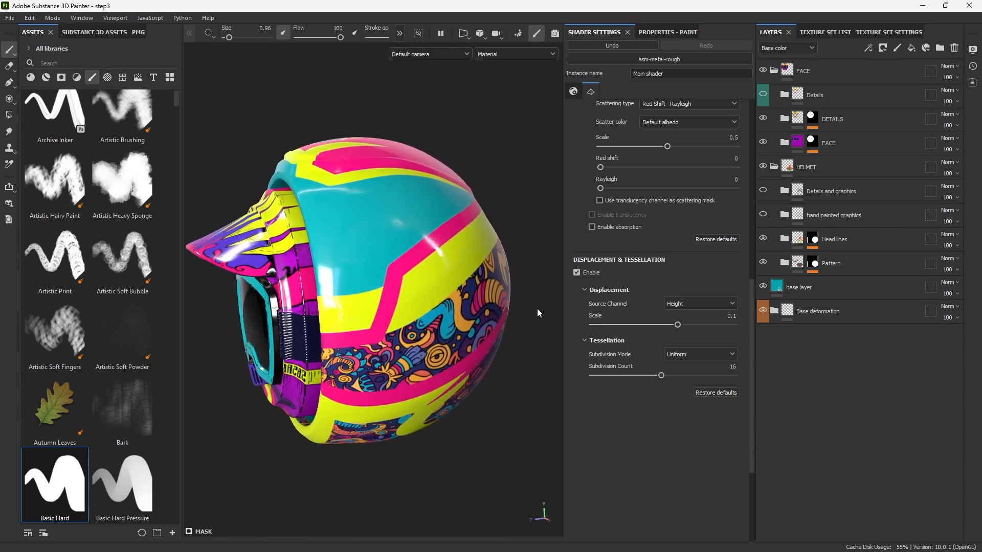
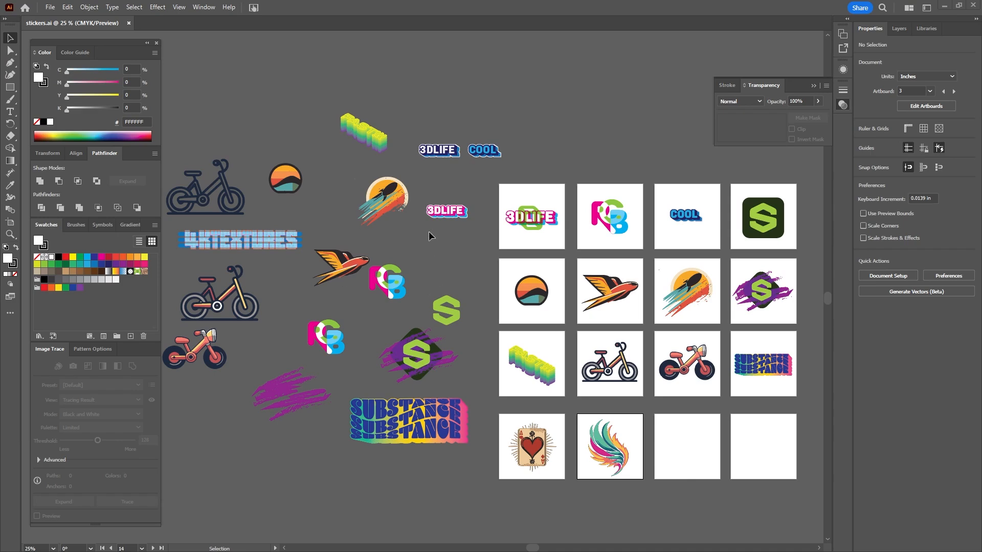
# - Switch to stickers.ai in Illustrator and reposition the blue letter B in the lower loose RGB logo
pyautogui.moveTo(431, 160); pyautogui.dragTo(421, 162)
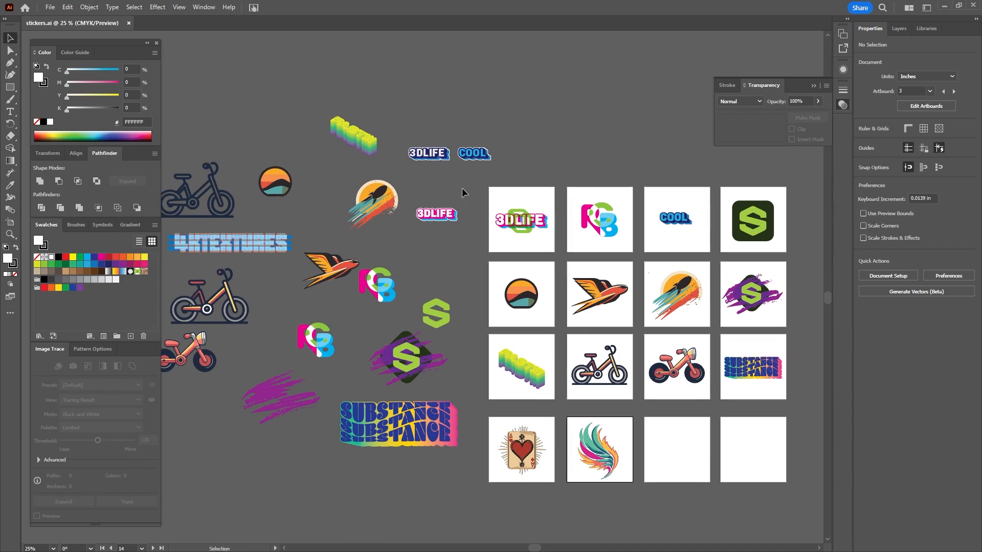
pyautogui.moveTo(458, 278); pyautogui.dragTo(431, 256)
pyautogui.keyDown('alt'); pyautogui.scroll(1, 322, 363); pyautogui.keyUp('alt')
pyautogui.keyDown('alt'); pyautogui.scroll(-1, 396, 344); pyautogui.keyUp('alt')
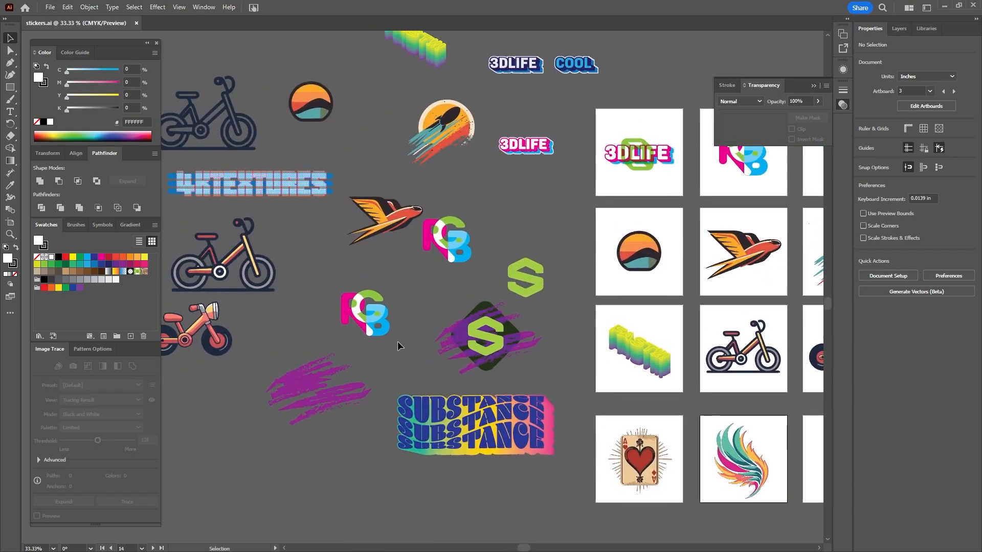
pyautogui.scroll(1, 397, 351)
pyautogui.keyDown('alt'); pyautogui.scroll(4, 399, 358); pyautogui.keyUp('alt')
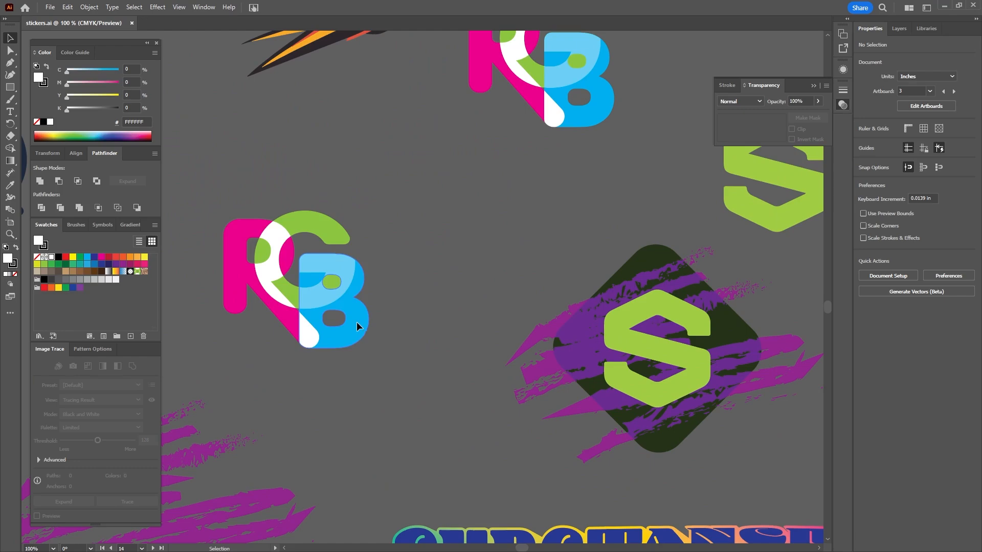
pyautogui.moveTo(357, 321); pyautogui.dragTo(346, 289)
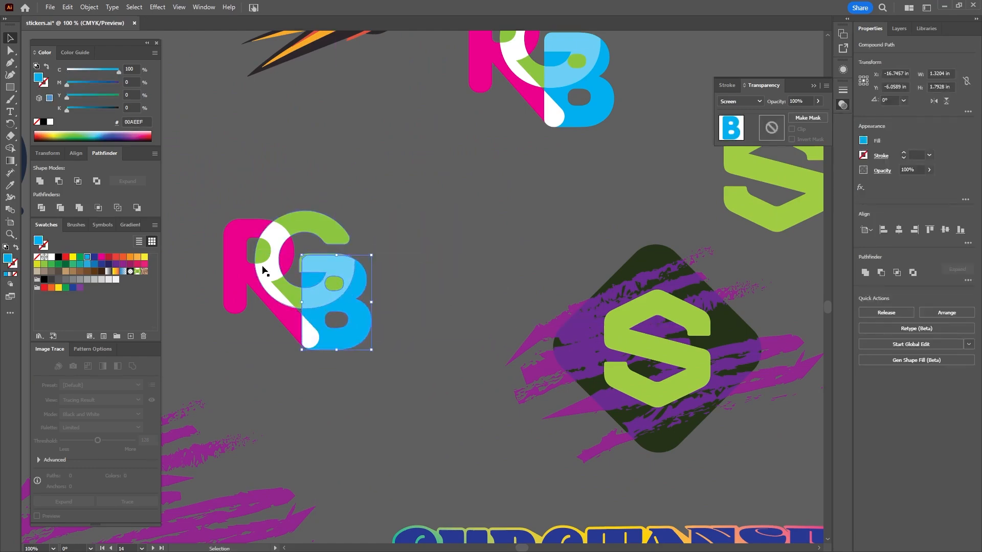
# - Deselect the letter B and examine the loose sticker graphics beside the artboards
pyautogui.keyDown('alt'); pyautogui.scroll(-2, 260, 261); pyautogui.keyUp('alt')
pyautogui.moveTo(380, 349); pyautogui.dragTo(433, 314)
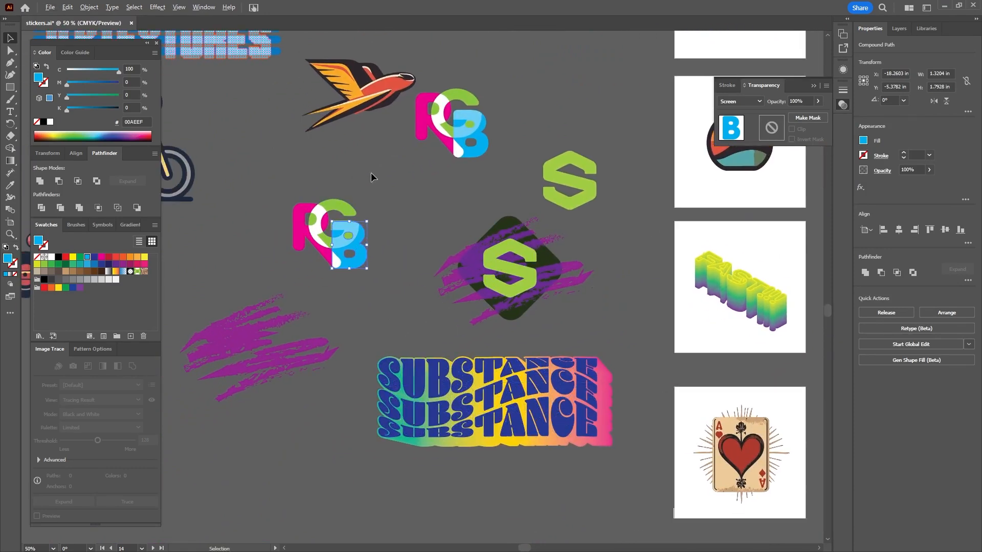
pyautogui.moveTo(381, 181); pyautogui.dragTo(497, 345)
pyautogui.moveTo(504, 226); pyautogui.dragTo(272, 385)
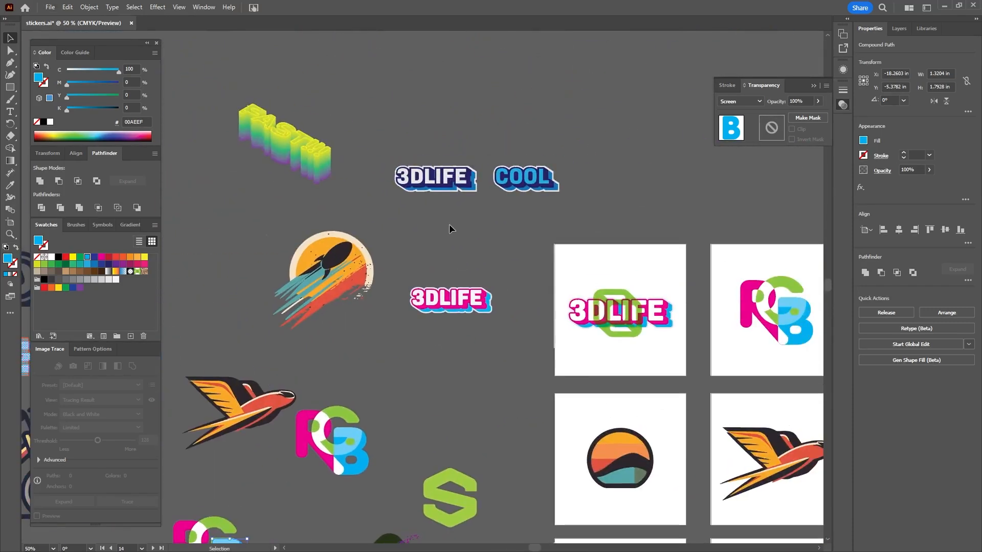
pyautogui.moveTo(502, 271); pyautogui.dragTo(432, 153)
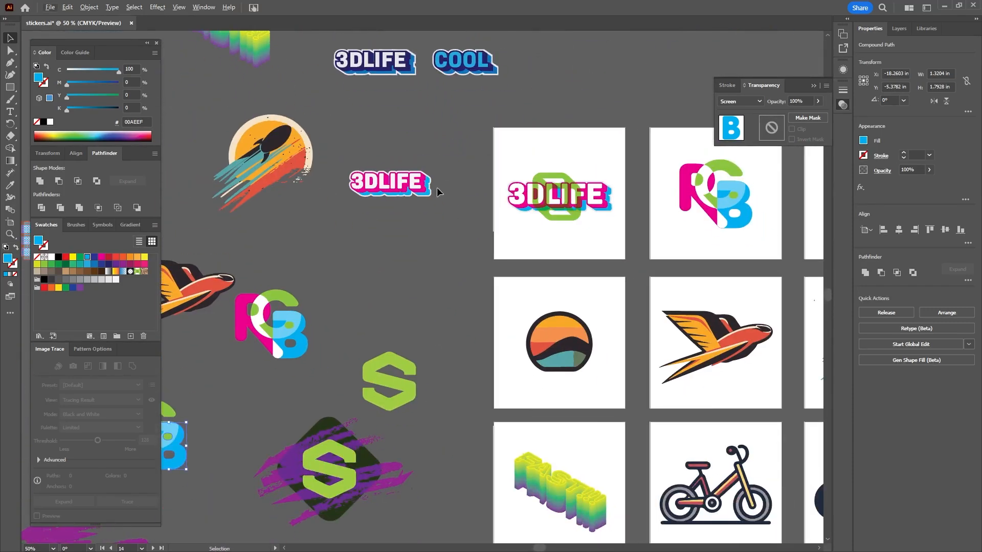
pyautogui.keyDown('alt'); pyautogui.scroll(-1, 440, 213); pyautogui.keyUp('alt')
pyautogui.moveTo(442, 236); pyautogui.dragTo(407, 204)
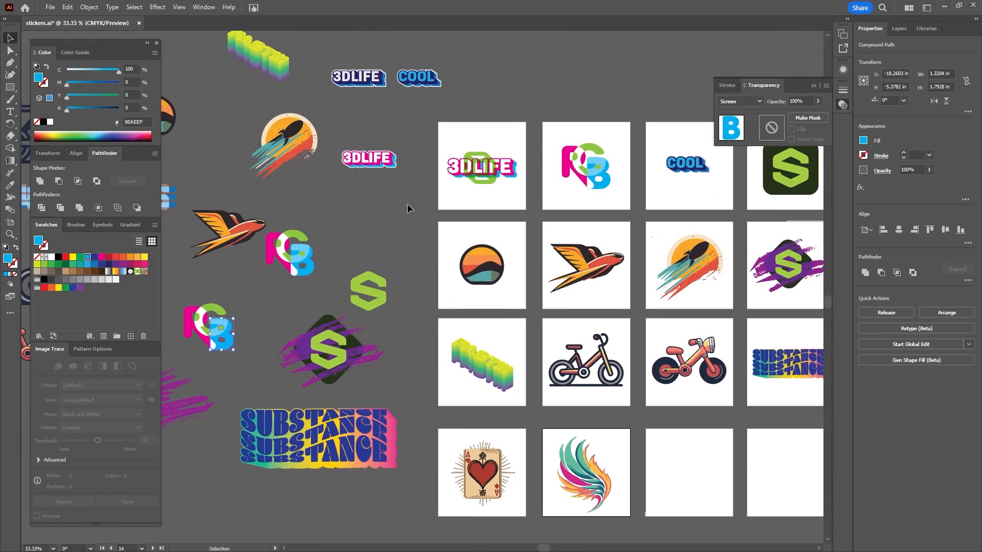
pyautogui.click(400, 213)
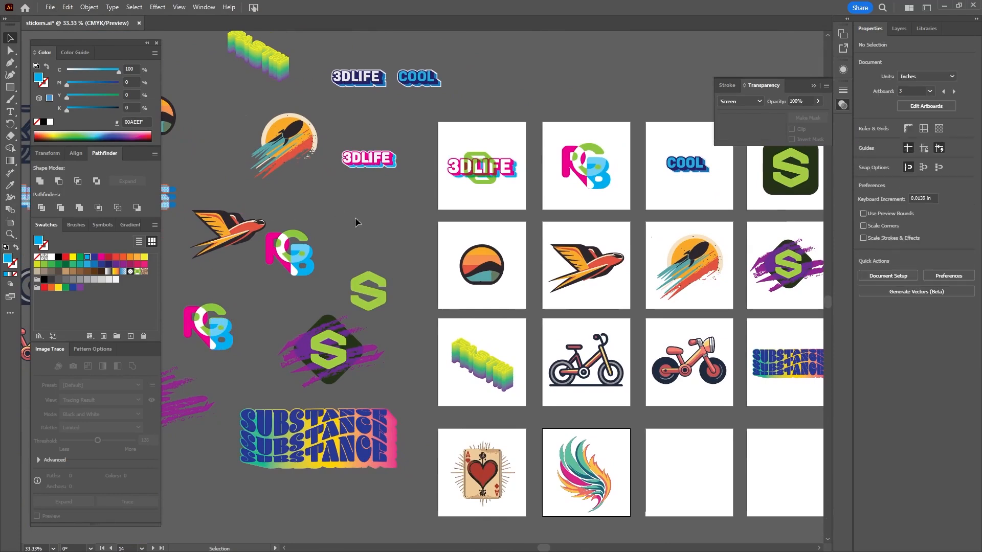
# - Examine the grid of sticker artboards and their names with the Artboard tool
pyautogui.moveTo(330, 273); pyautogui.dragTo(429, 280)
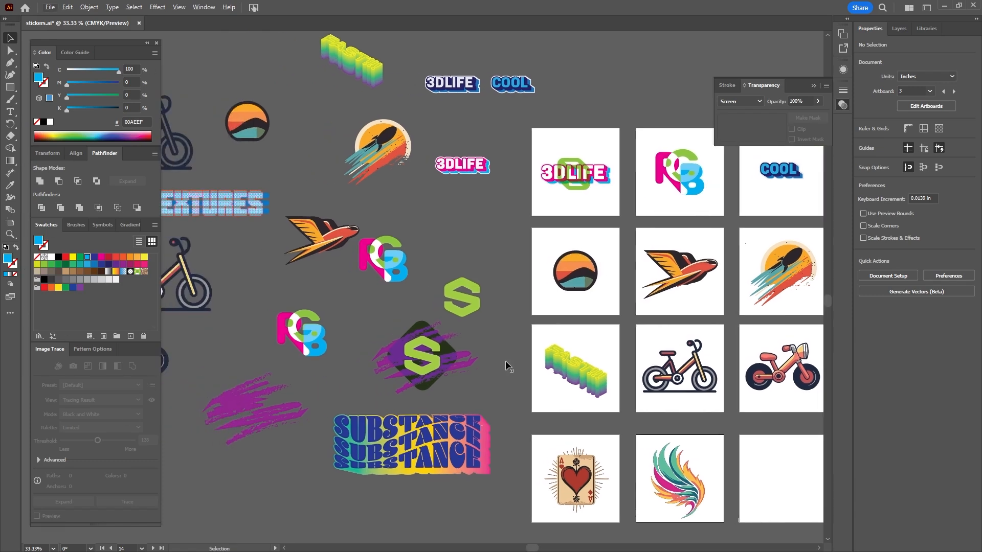
pyautogui.moveTo(600, 294); pyautogui.dragTo(325, 275)
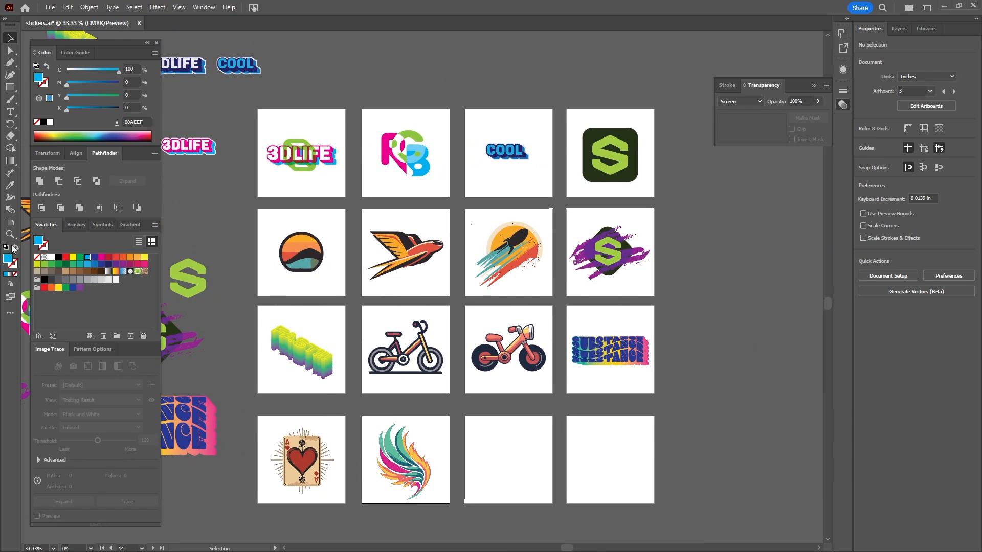
pyautogui.click(9, 223)
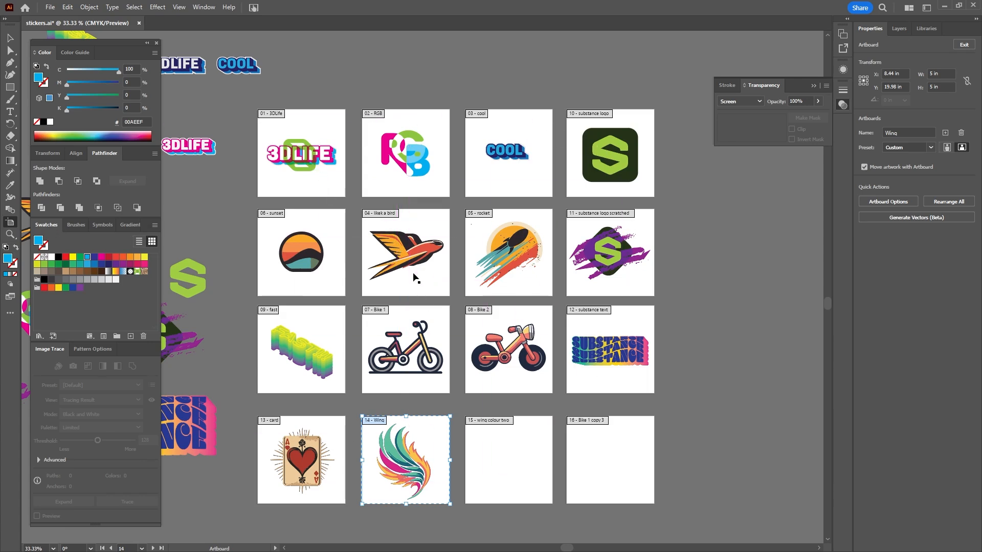
pyautogui.click(10, 39)
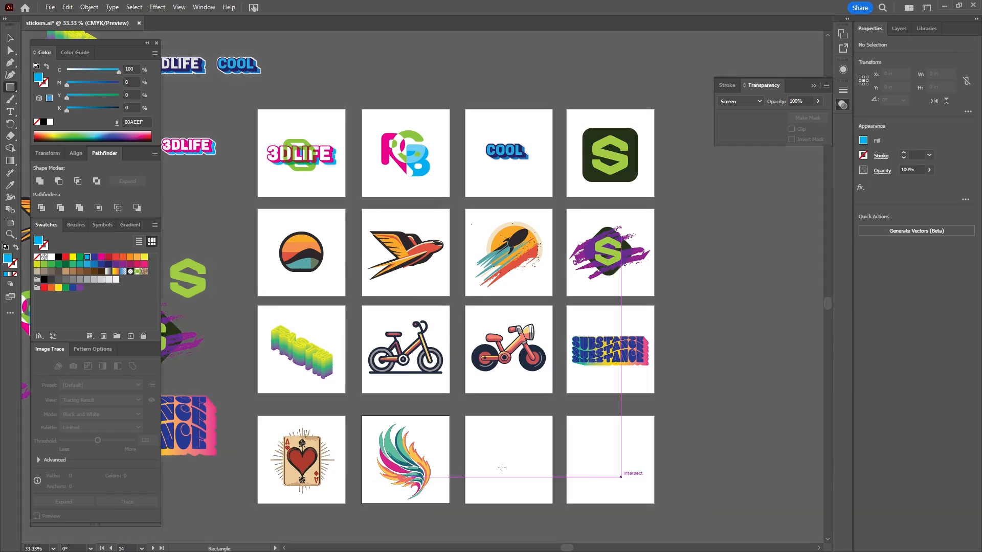
# - Draw a cyan square about 2.9 in wide on the empty artboard beside the wing graphic and round its corners
pyautogui.scroll(-2, 496, 461)
pyautogui.keyDown('alt'); pyautogui.scroll(4, 495, 463); pyautogui.keyUp('alt')
pyautogui.keyDown('alt'); pyautogui.scroll(-3, 495, 462); pyautogui.keyUp('alt')
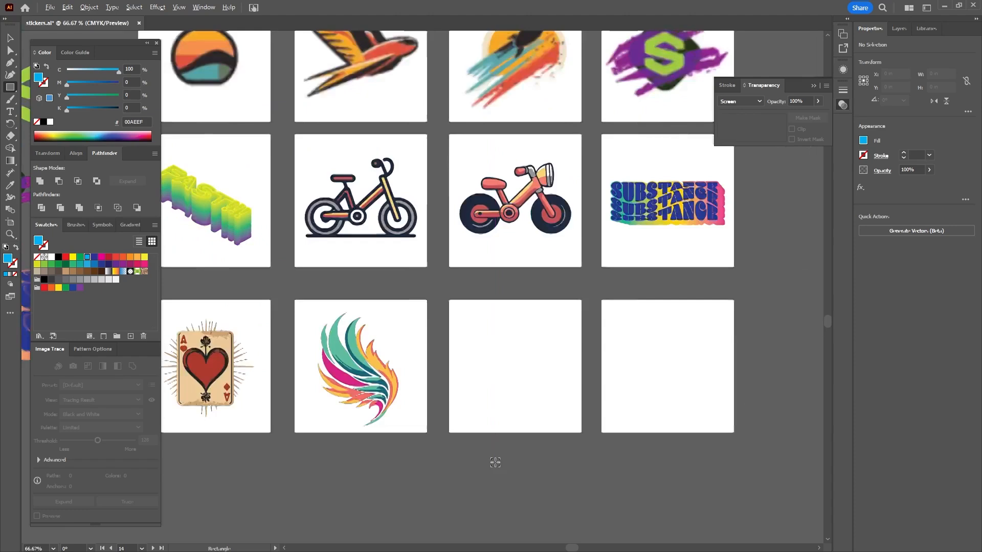
pyautogui.moveTo(475, 334); pyautogui.dragTo(553, 410)
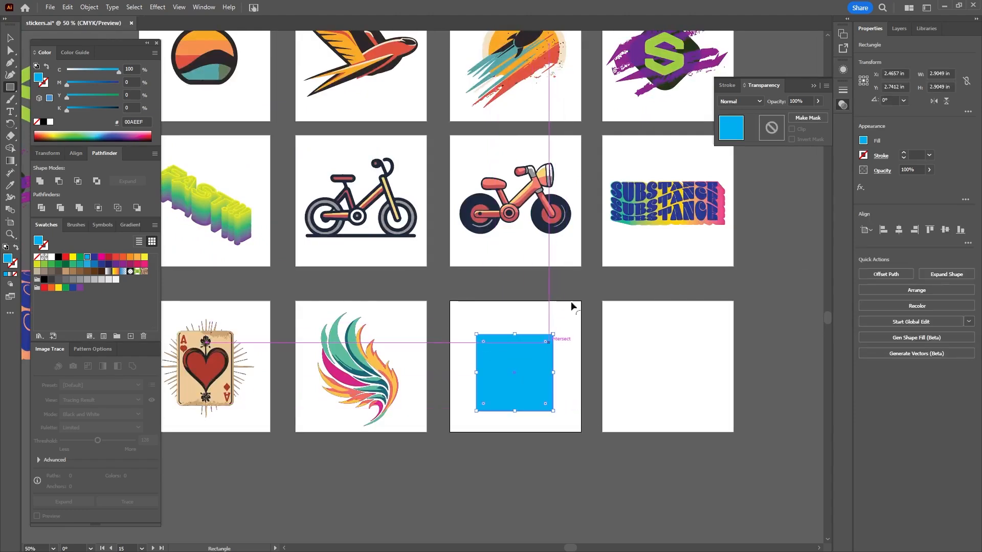
pyautogui.moveTo(546, 341); pyautogui.dragTo(532, 358)
# - Duplicate the rounded cyan square diagonally up and to the right, and fill the copy with dark blue
pyautogui.click(10, 39)
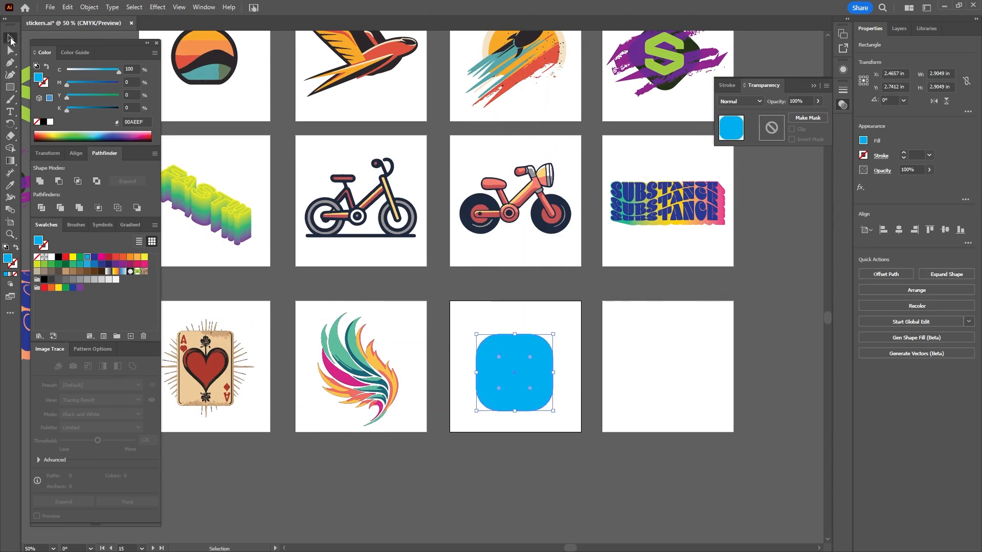
pyautogui.keyDown('alt'); pyautogui.moveTo(550, 372); pyautogui.dragTo(532, 358); pyautogui.keyUp('alt')
pyautogui.click(94, 258)
pyautogui.click(462, 492)
pyautogui.click(522, 463)
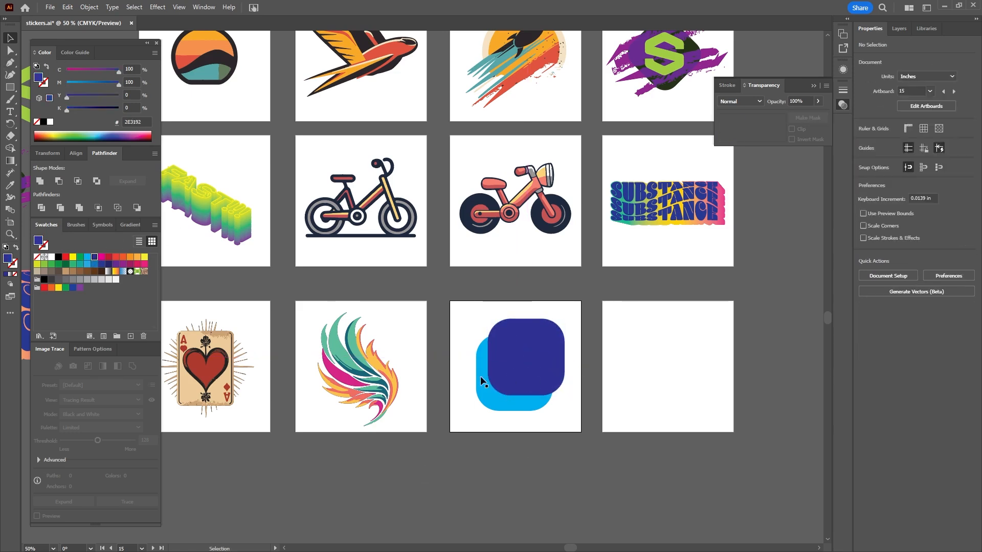
# - Save the stickers.ai document with the new rounded-square artwork
pyautogui.keyDown('alt'); pyautogui.scroll(-1, 545, 320); pyautogui.keyUp('alt')
pyautogui.moveTo(536, 306); pyautogui.dragTo(557, 378)
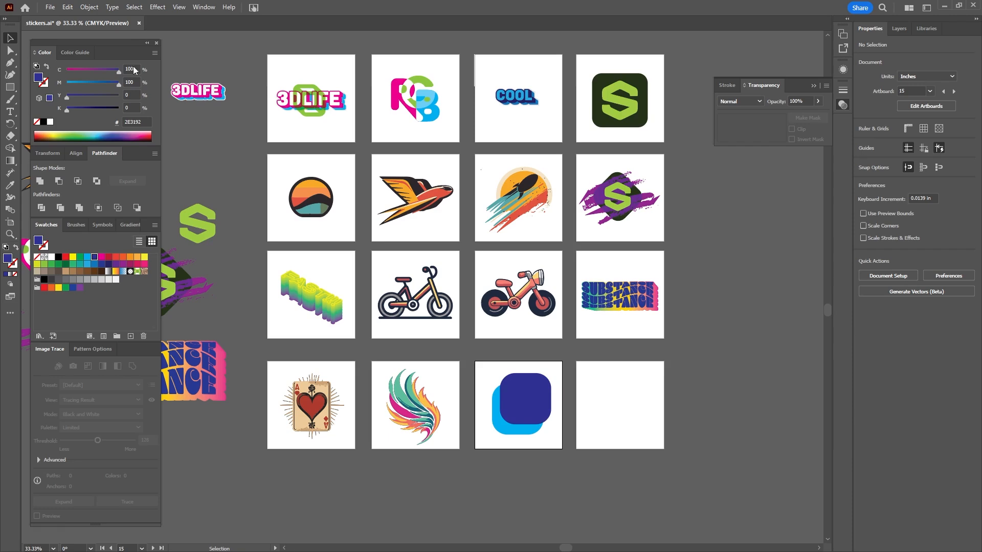
pyautogui.click(50, 8)
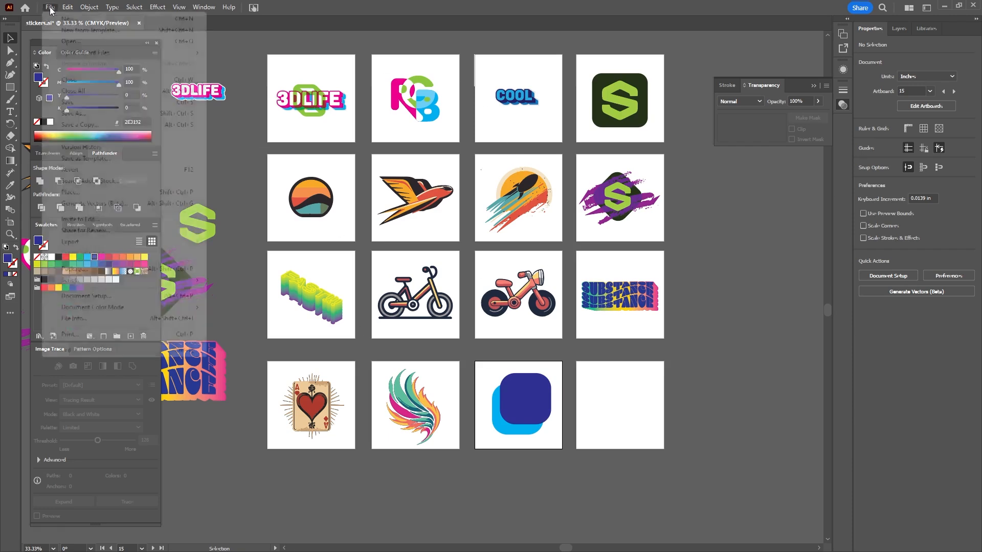
pyautogui.click(71, 104)
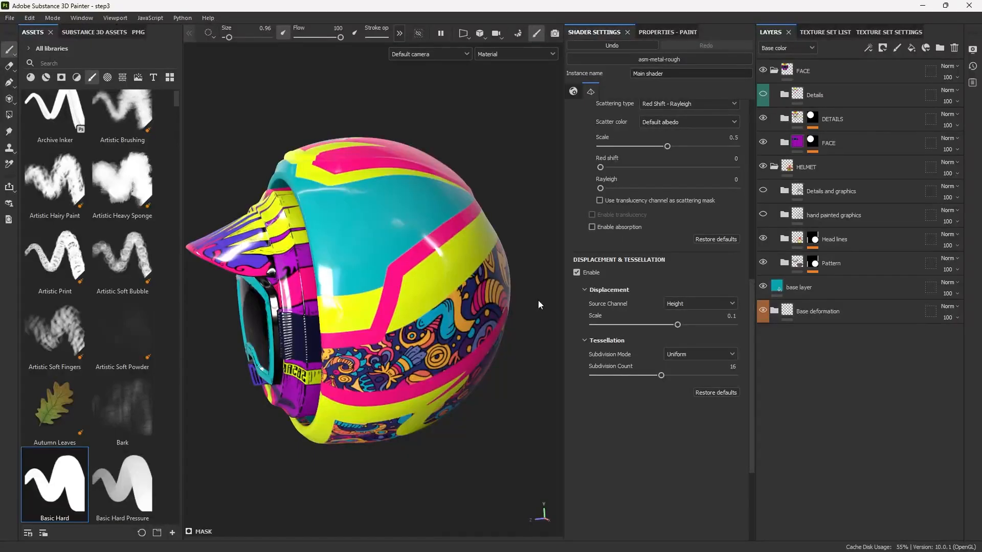
# - Switch to Substance 3D Painter and add a folder named graphics above the FACE group
pyautogui.click(474, 138)
pyautogui.click(825, 77)
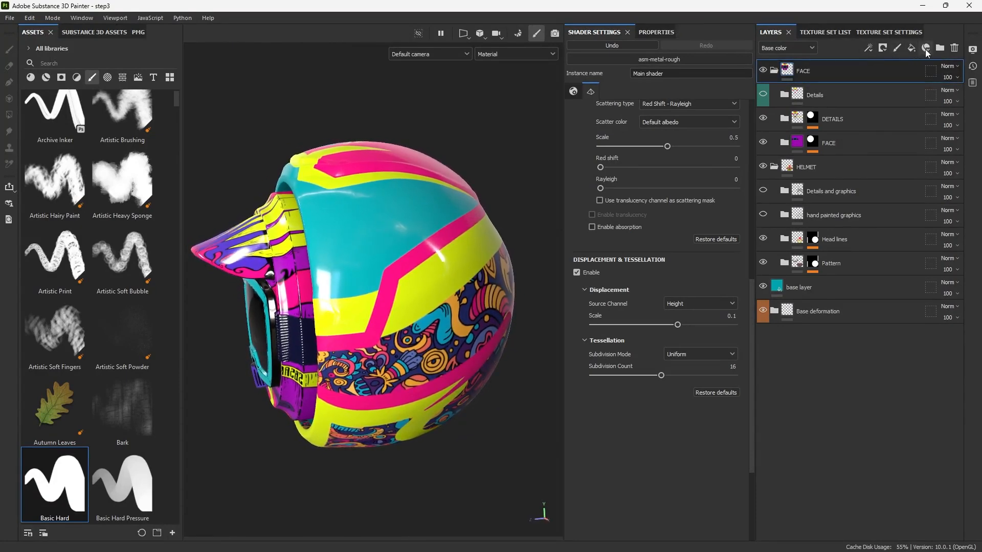
pyautogui.click(940, 48)
pyautogui.doubleClick(810, 72)
pyautogui.write('gra')
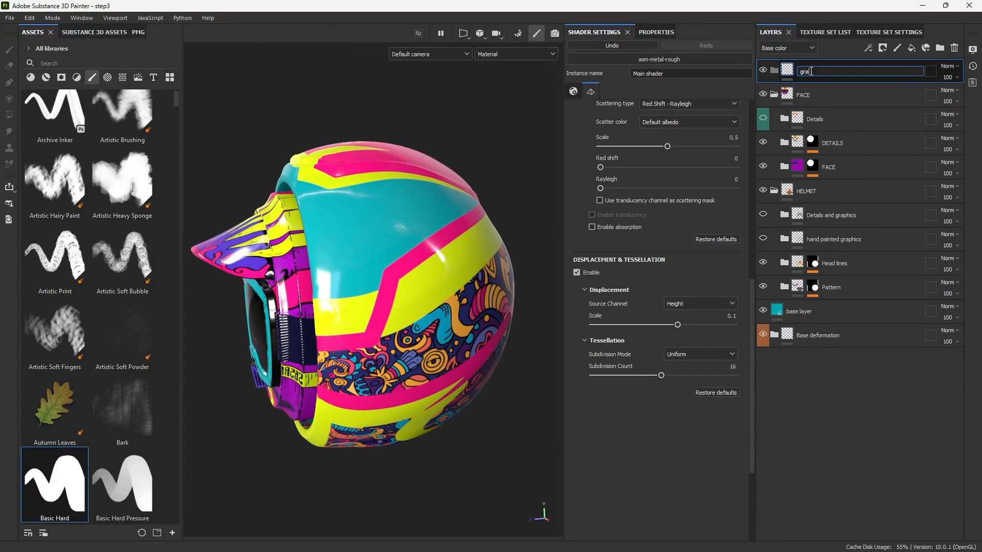
pyautogui.write('phics')
pyautogui.press('Return')
# - Give the graphics folder a green colour label and move it into the FACE group above Details
pyautogui.rightClick(810, 72)
pyautogui.press('Escape')
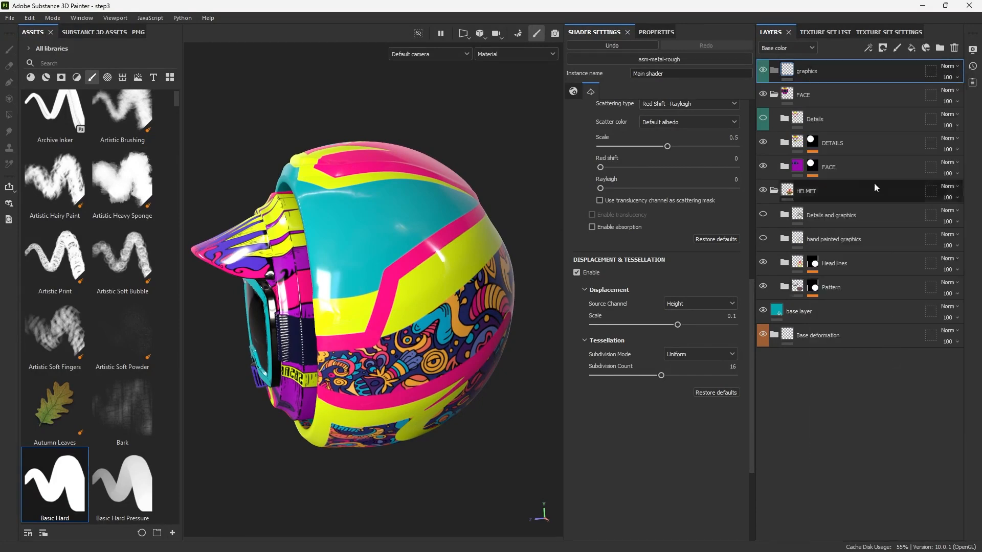
pyautogui.moveTo(819, 67); pyautogui.dragTo(817, 100)
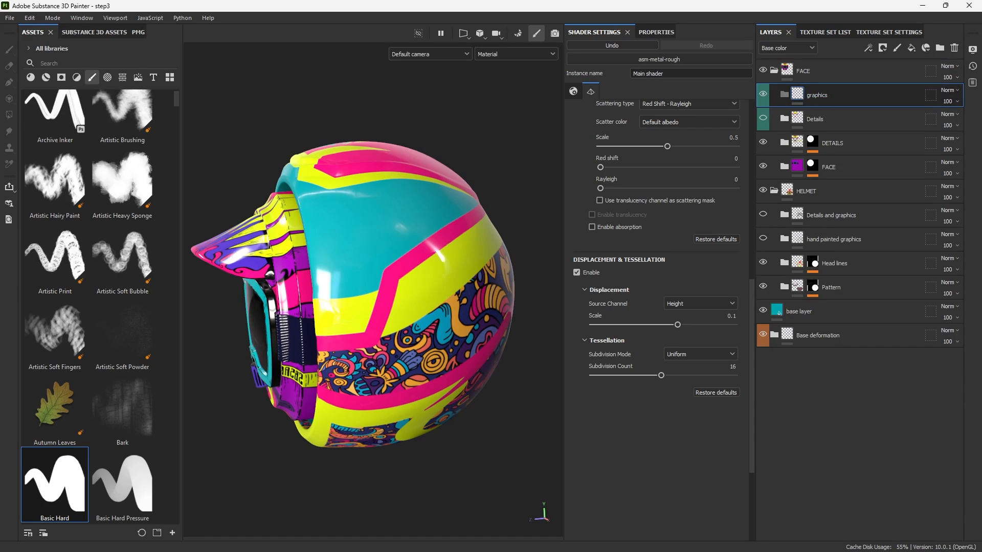
# - Place the stickers graphic on the helmet's teal side area and move its fill layer into the graphics folder
pyautogui.moveTo(981, 138); pyautogui.dragTo(361, 249)
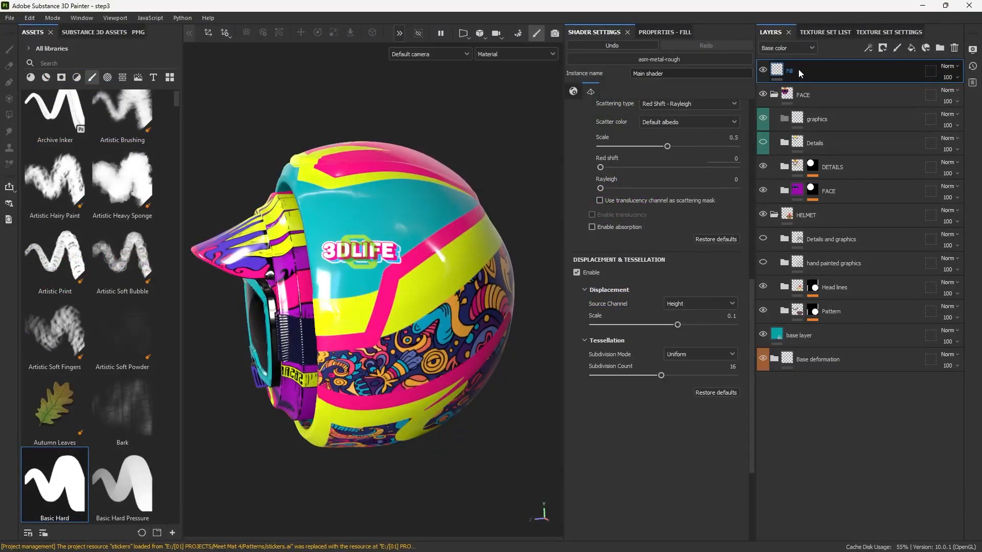
pyautogui.moveTo(809, 76); pyautogui.dragTo(815, 119)
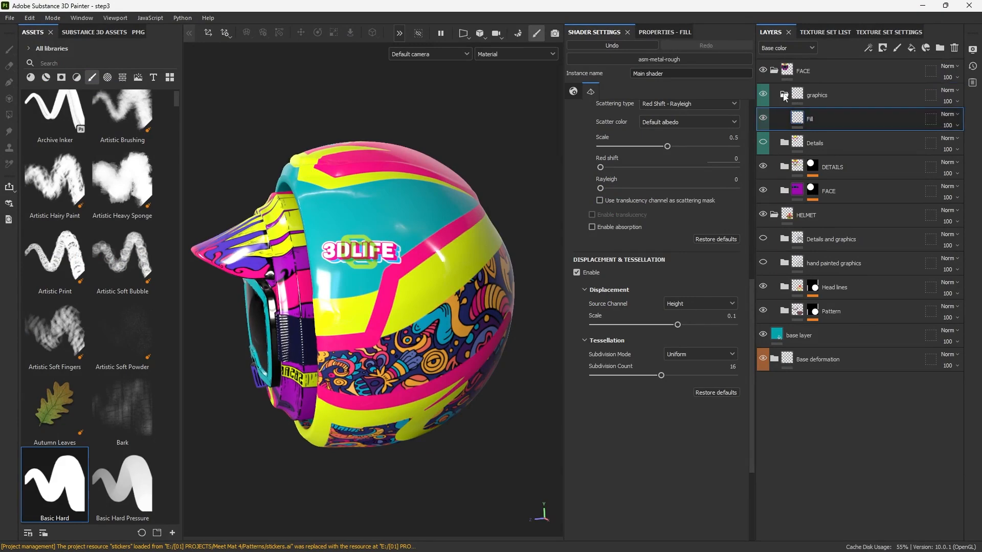
# - Move the 3DLIFE sticker down over the teal and yellow boundary near the face opening and straighten its rotation
pyautogui.click(209, 33)
pyautogui.keyDown('alt'); pyautogui.moveTo(325, 175); pyautogui.dragTo(387, 158, button='right'); pyautogui.keyUp('alt')
pyautogui.click(350, 34)
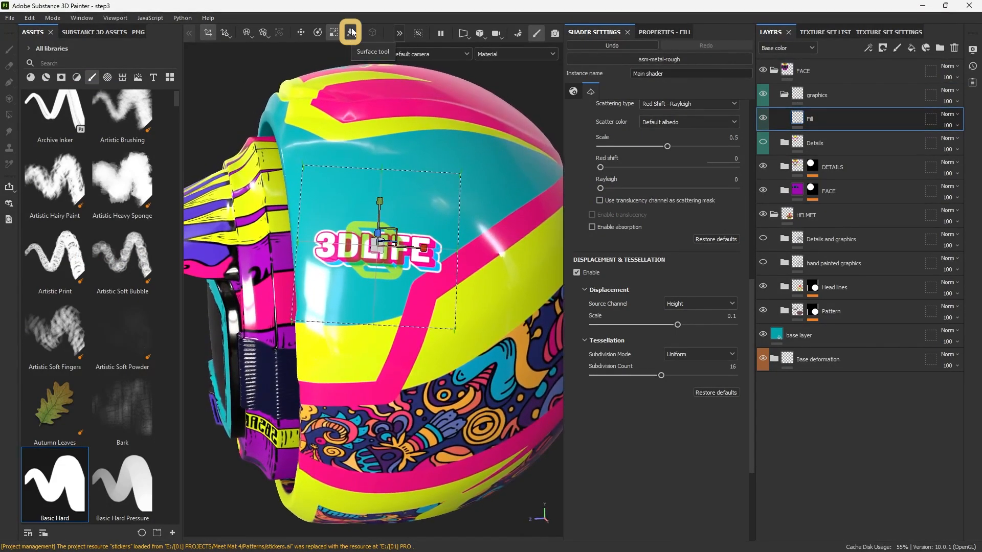
pyautogui.moveTo(379, 259); pyautogui.dragTo(373, 288)
pyautogui.press('r')
pyautogui.press('e')
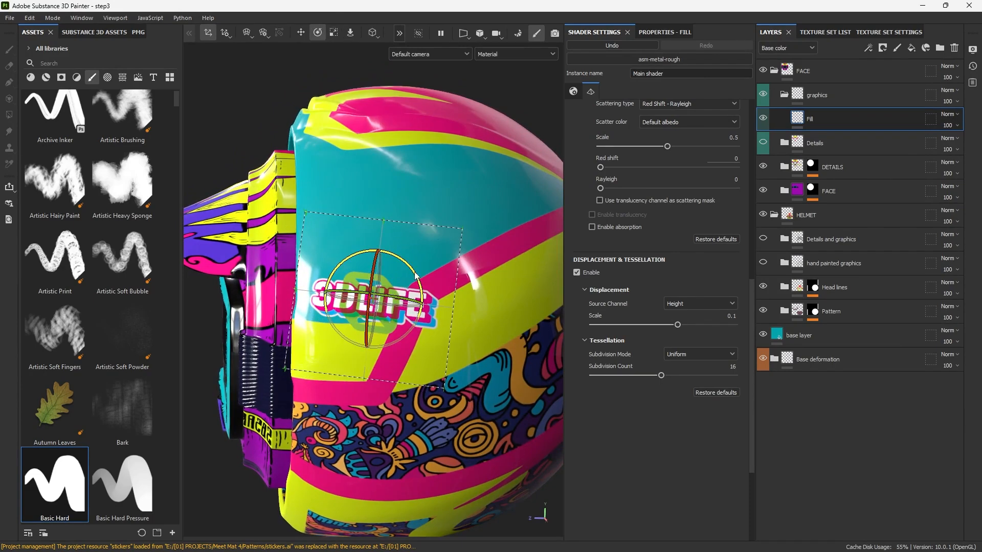
pyautogui.press('w')
pyautogui.moveTo(392, 283); pyautogui.dragTo(359, 312)
pyautogui.press('r')
pyautogui.press('w')
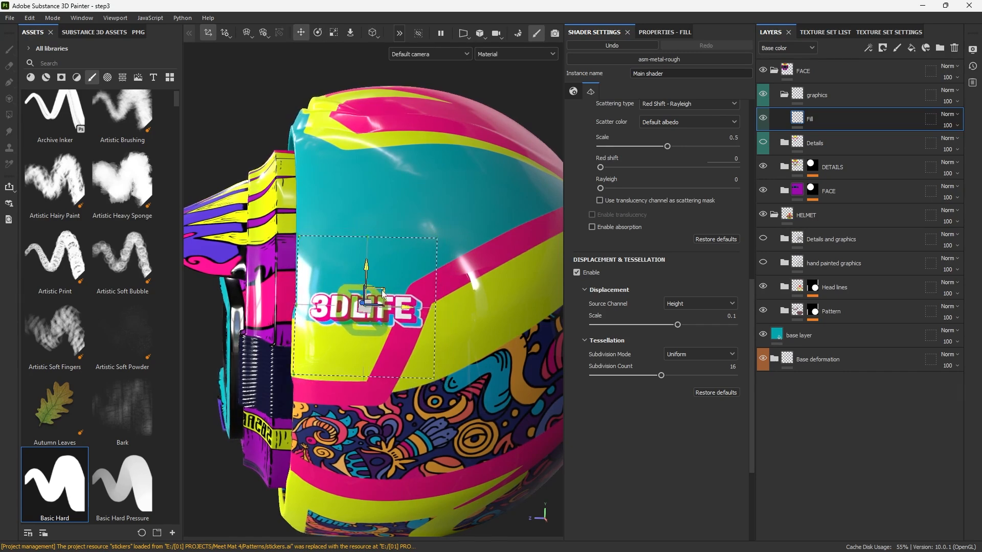
# - Rename the sticker's fill layer as 3DLIFE
pyautogui.keyDown('alt'); pyautogui.moveTo(461, 259); pyautogui.dragTo(707, 229); pyautogui.keyUp('alt')
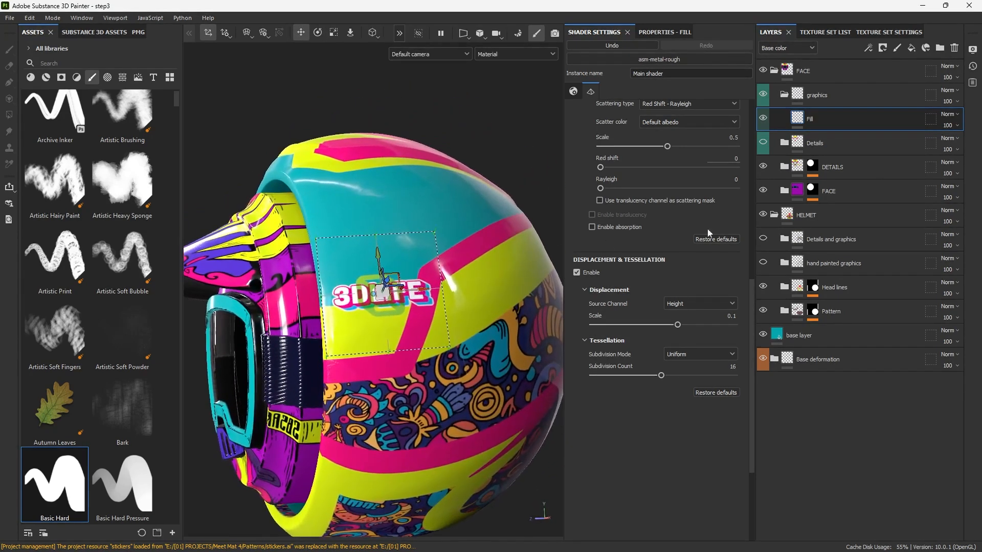
pyautogui.doubleClick(809, 120)
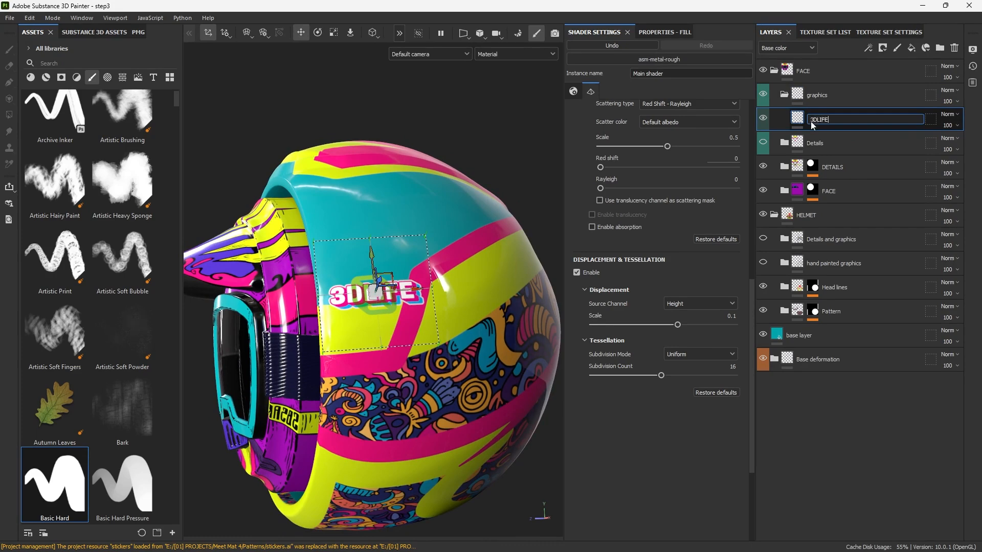
pyautogui.press('Return')
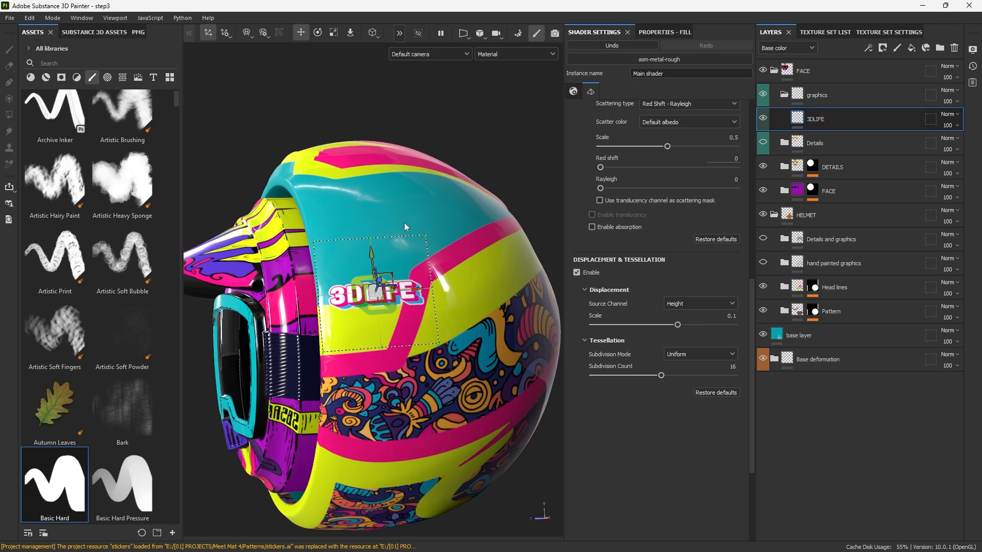
# - Duplicate the 3DLIFE layer and slide the copy along the surface, above and behind the original sticker
pyautogui.rightClick(814, 120)
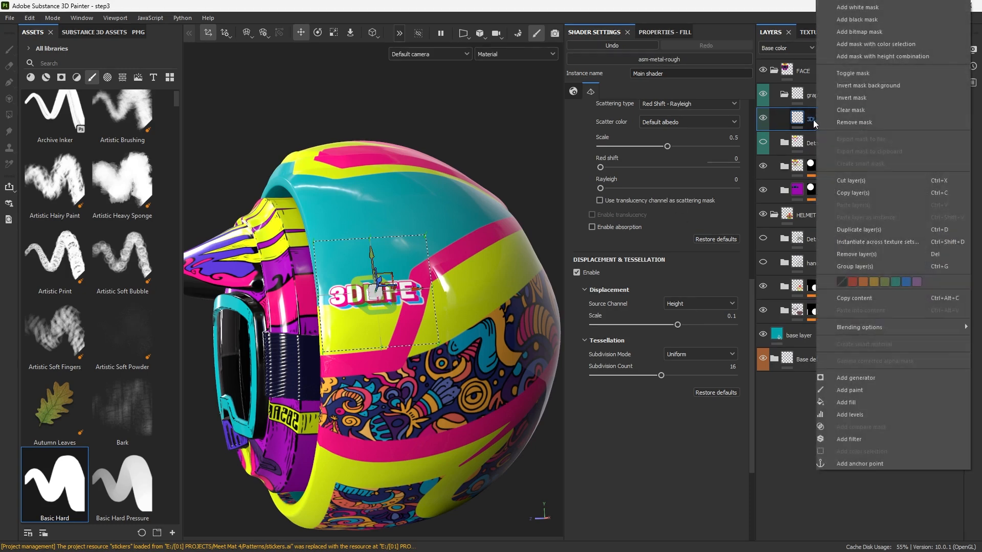
pyautogui.press('Escape')
pyautogui.hotkey('ctrl', 'd')
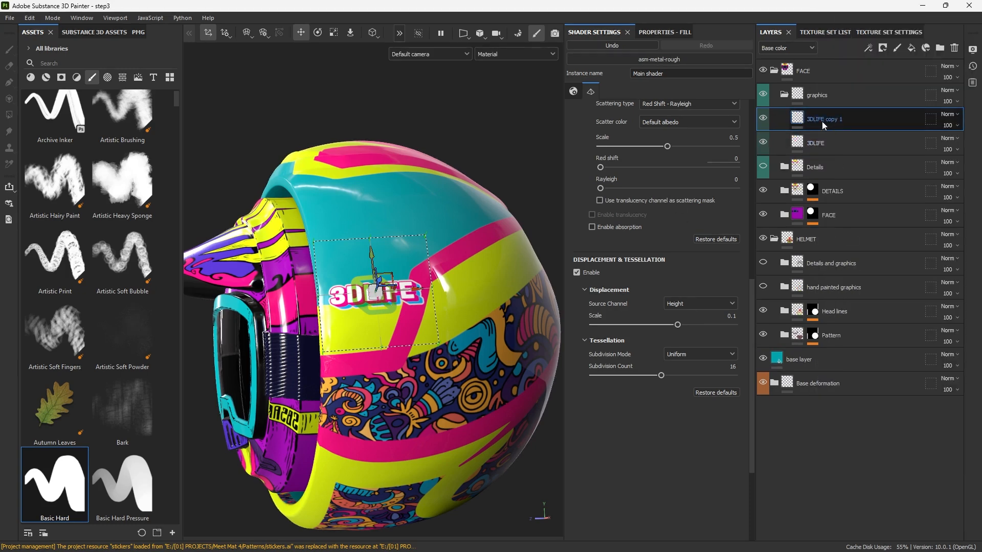
pyautogui.click(350, 33)
pyautogui.moveTo(378, 281); pyautogui.dragTo(441, 206)
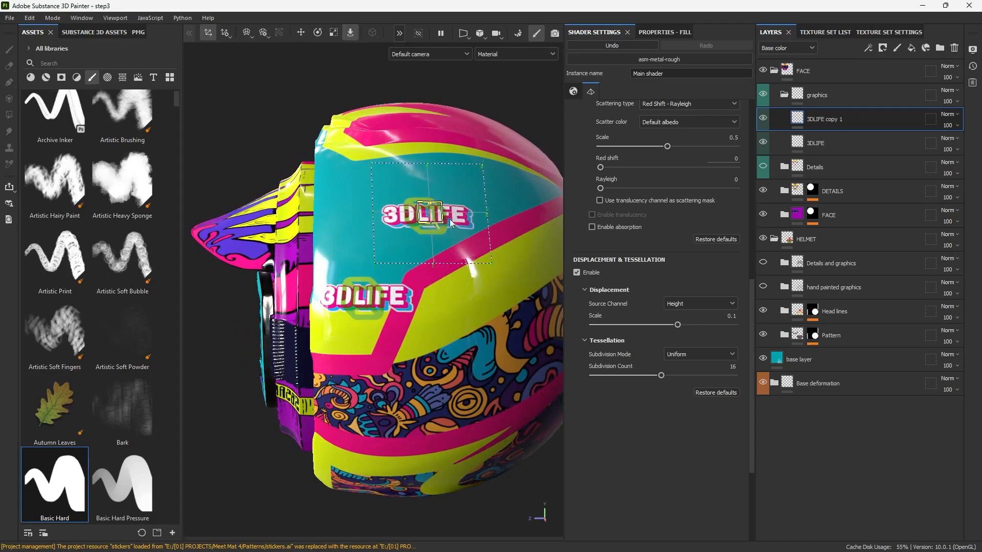
pyautogui.keyDown('alt'); pyautogui.moveTo(494, 236); pyautogui.dragTo(411, 210); pyautogui.keyUp('alt')
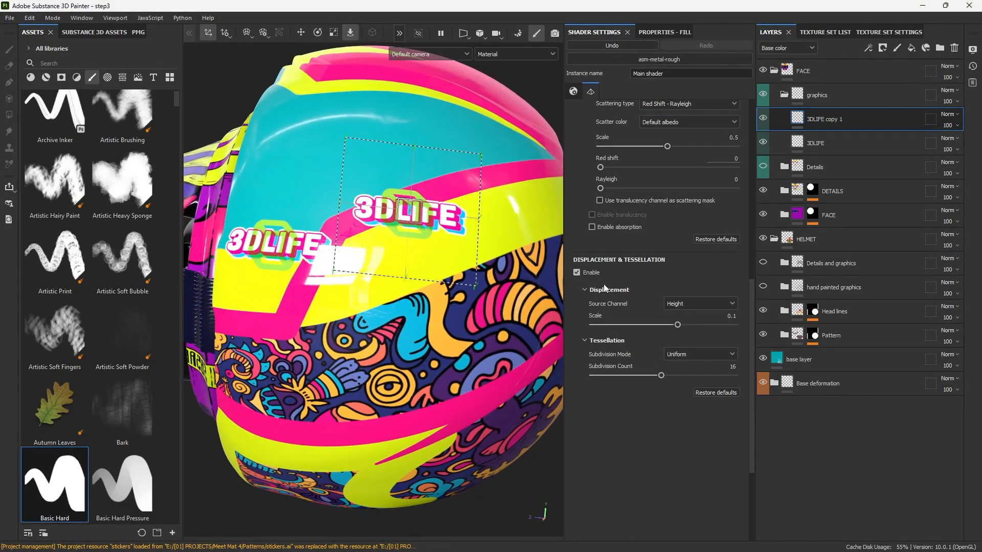
# - Set the duplicated sticker's artboard to RGB in its image input settings
pyautogui.click(667, 34)
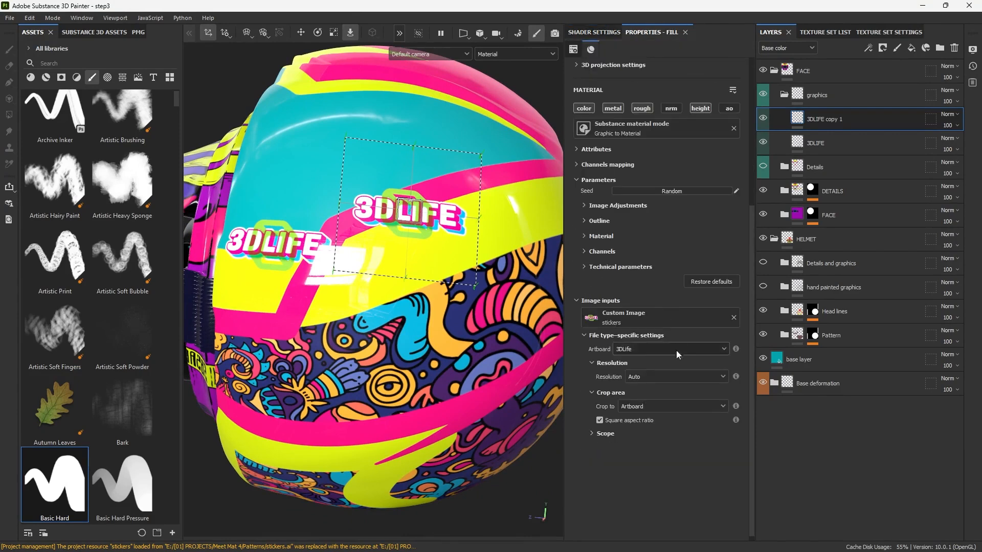
pyautogui.click(661, 348)
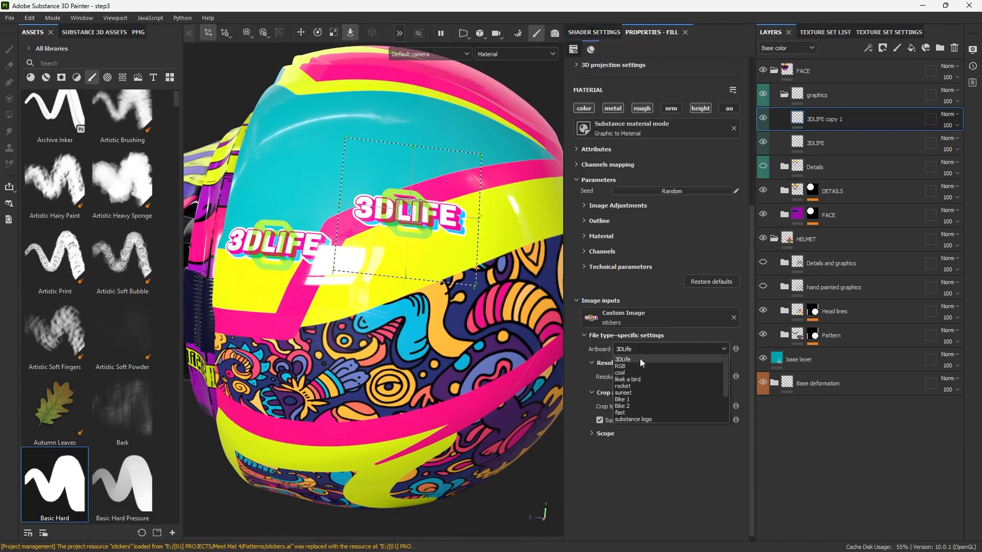
pyautogui.click(634, 364)
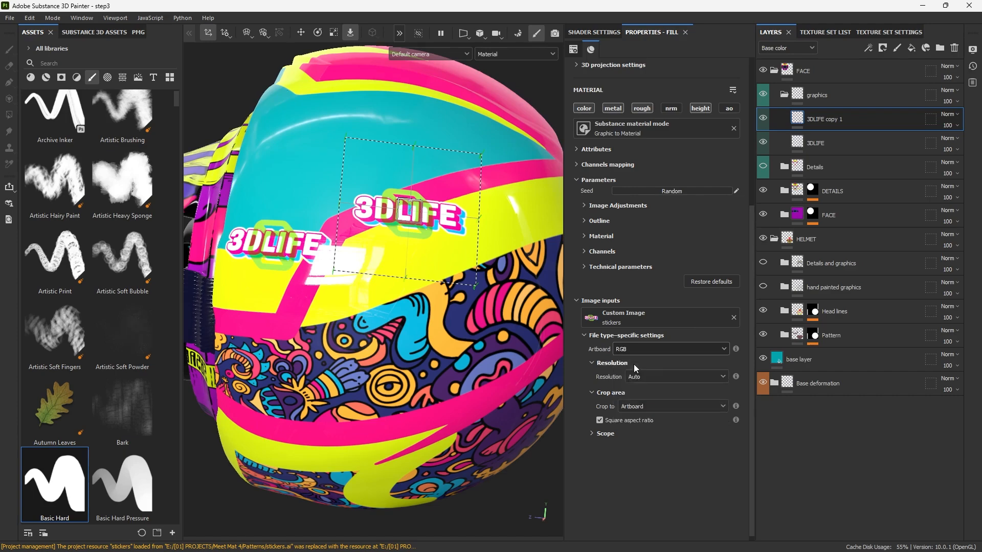
pyautogui.keyDown('alt'); pyautogui.moveTo(449, 253); pyautogui.dragTo(462, 240); pyautogui.keyUp('alt')
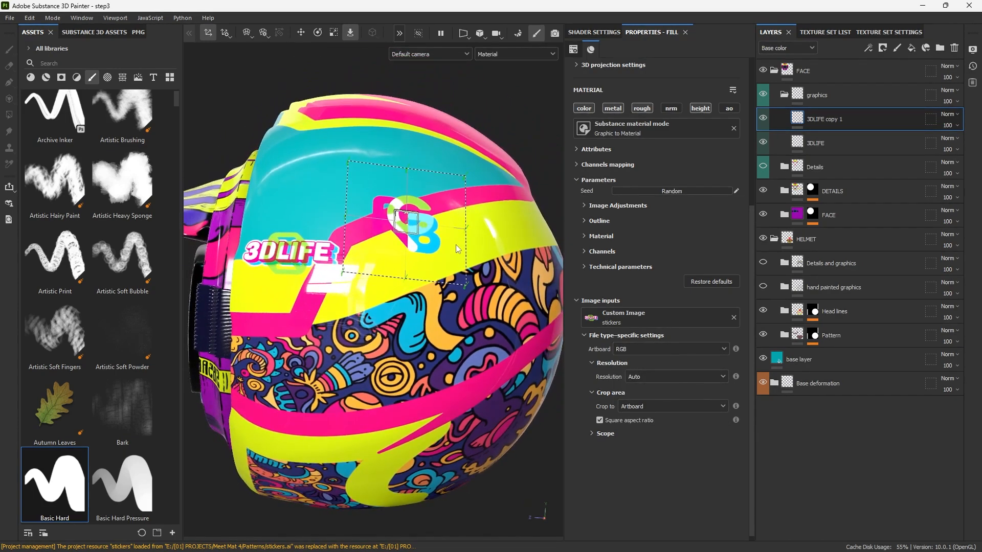
# - Rename the duplicated sticker layer as RGB
pyautogui.hotkey('alt', 'Tab')
pyautogui.hotkey('alt', 'Tab')
pyautogui.doubleClick(817, 121)
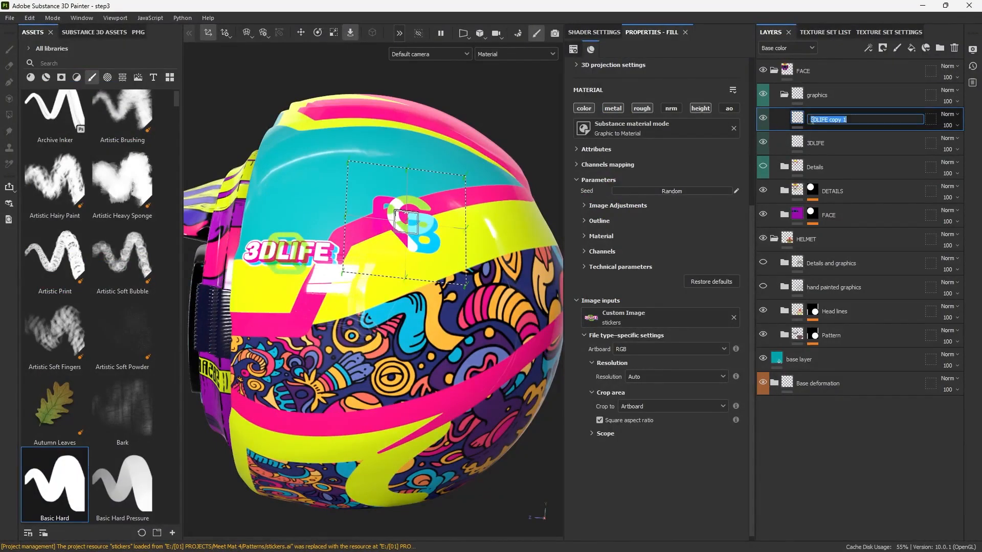
pyautogui.write('RGB')
pyautogui.press('Return')
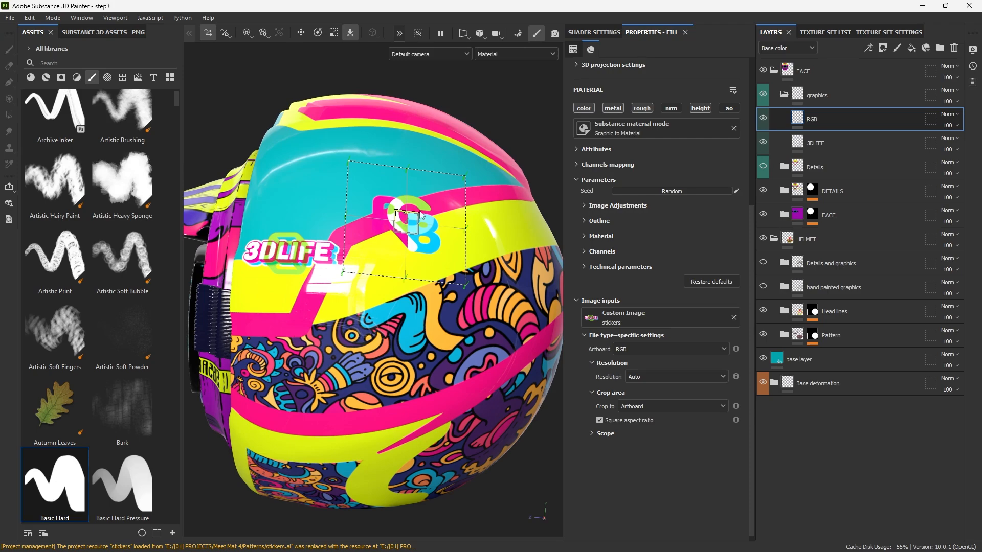
# - Move the RGB sticker down to the helmet's lower front side, over the yellow frame, and check its placement
pyautogui.moveTo(414, 240); pyautogui.dragTo(370, 362)
pyautogui.moveTo(370, 362)
pyautogui.keyDown('alt'); pyautogui.mouseDown()
pyautogui.moveTo(403, 313)
pyautogui.moveTo(412, 261)
pyautogui.moveTo(379, 363)
pyautogui.moveTo(325, 372)
pyautogui.mouseUp(); pyautogui.keyUp('alt')
pyautogui.keyDown('alt'); pyautogui.moveTo(388, 340); pyautogui.dragTo(294, 342, button='right'); pyautogui.keyUp('alt')
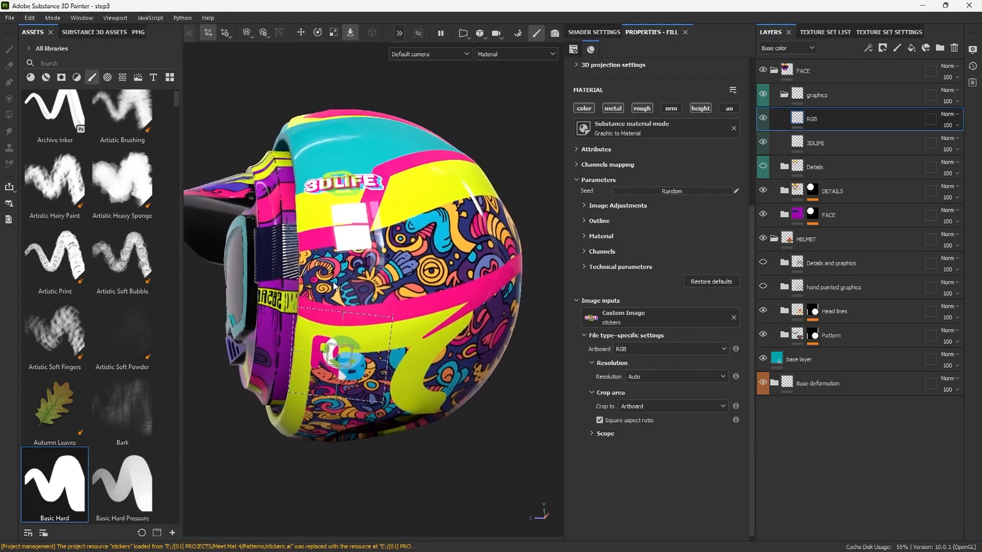
pyautogui.keyDown('alt'); pyautogui.moveTo(289, 341); pyautogui.dragTo(395, 367); pyautogui.keyUp('alt')
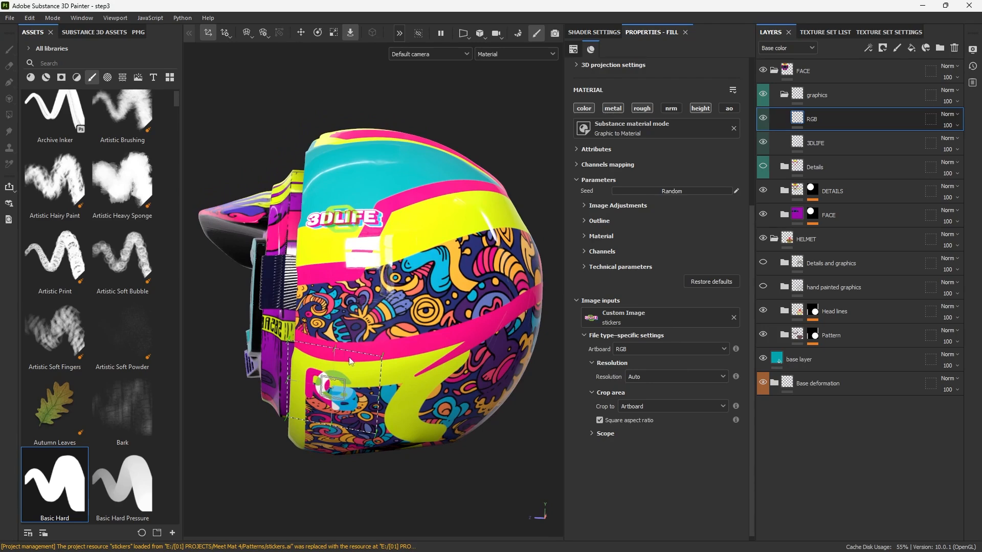
pyautogui.keyDown('alt'); pyautogui.moveTo(477, 285); pyautogui.dragTo(341, 289); pyautogui.keyUp('alt')
pyautogui.keyDown('alt'); pyautogui.moveTo(333, 326); pyautogui.dragTo(491, 254); pyautogui.keyUp('alt')
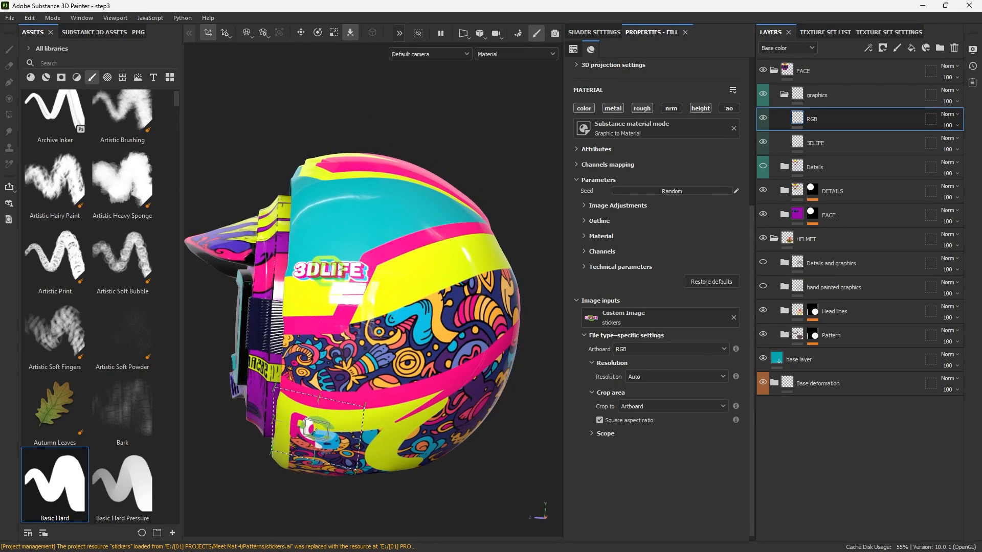
pyautogui.keyDown('alt'); pyautogui.moveTo(340, 267); pyautogui.dragTo(326, 270); pyautogui.keyUp('alt')
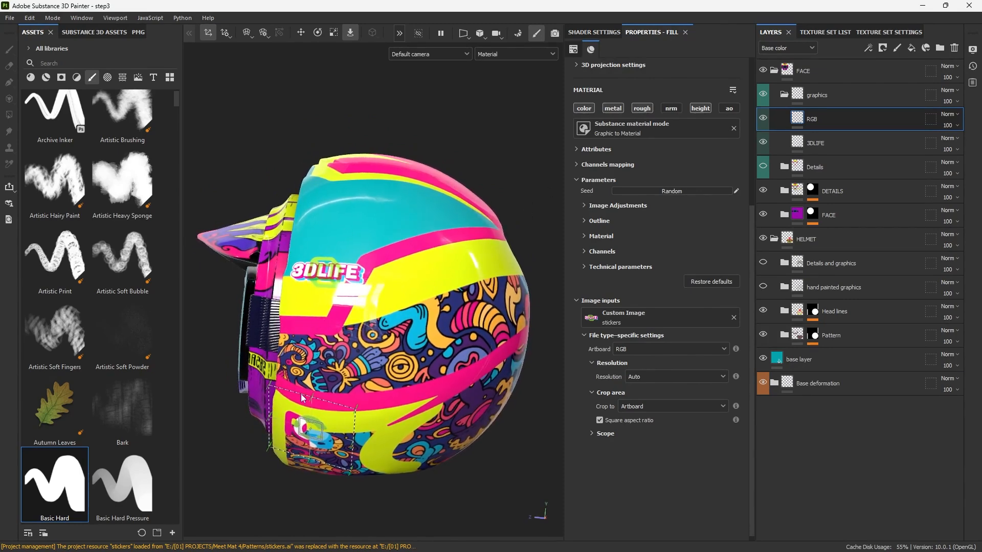
# - Duplicate the RGB sticker layer and move the copy up over the helmet's teal side panel
pyautogui.keyDown('alt'); pyautogui.moveTo(290, 225); pyautogui.dragTo(463, 225); pyautogui.keyUp('alt')
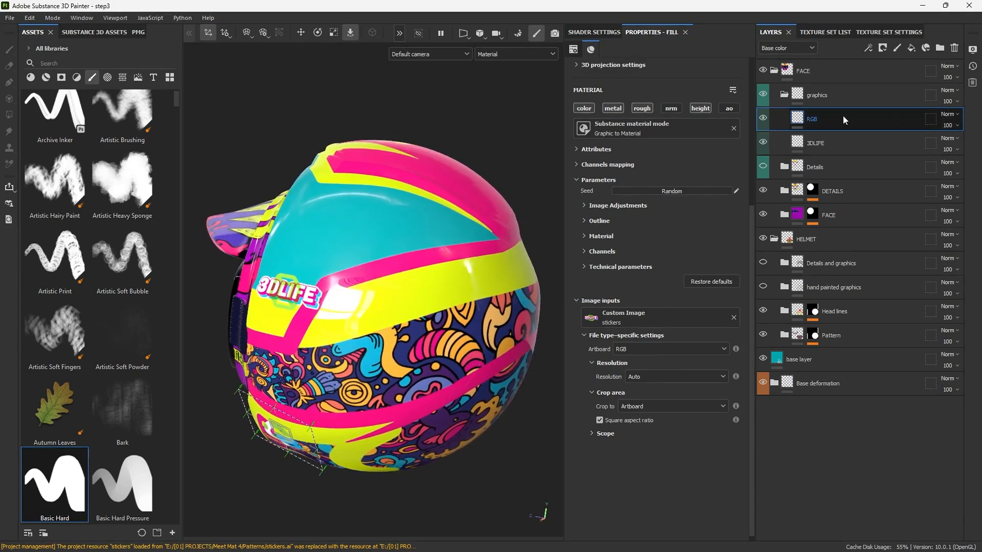
pyautogui.hotkey('ctrl', 'd')
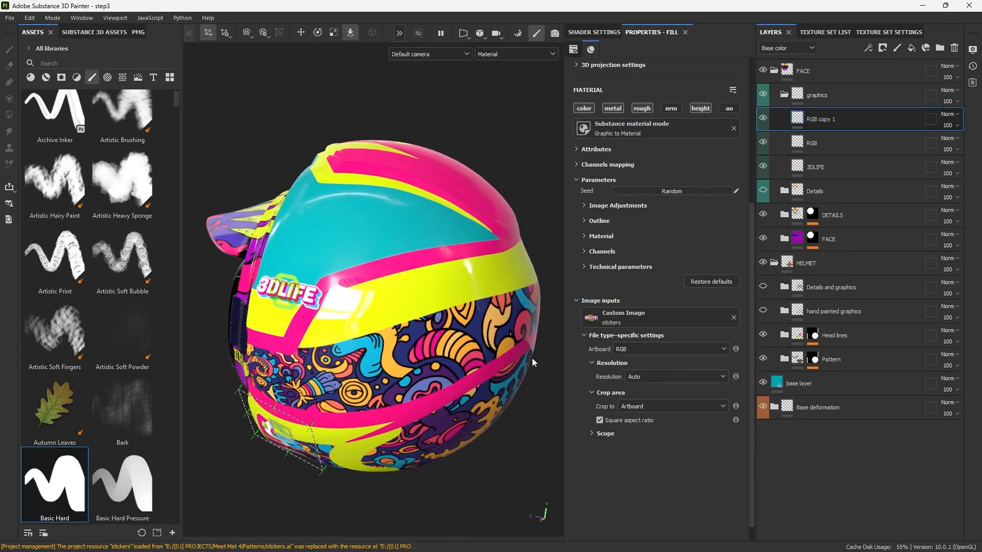
pyautogui.moveTo(308, 425); pyautogui.dragTo(402, 248)
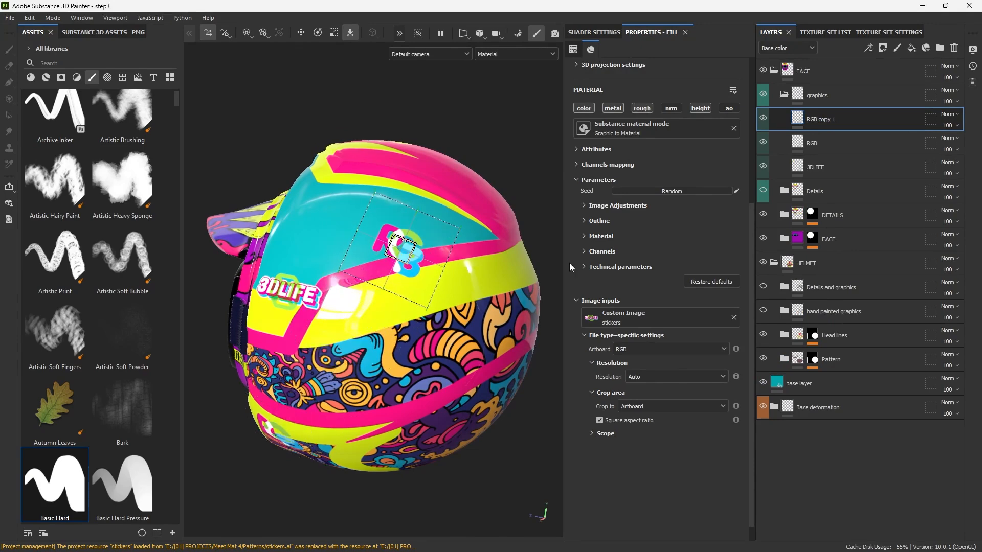
# - Set the copied sticker's artboard to rocket and shift it slightly forward on the teal side panel
pyautogui.click(645, 349)
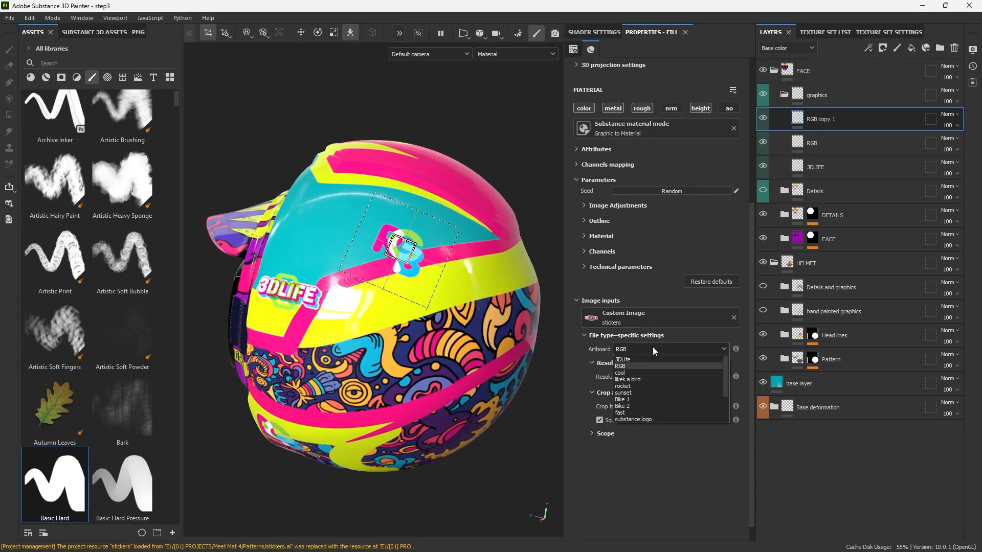
pyautogui.click(641, 387)
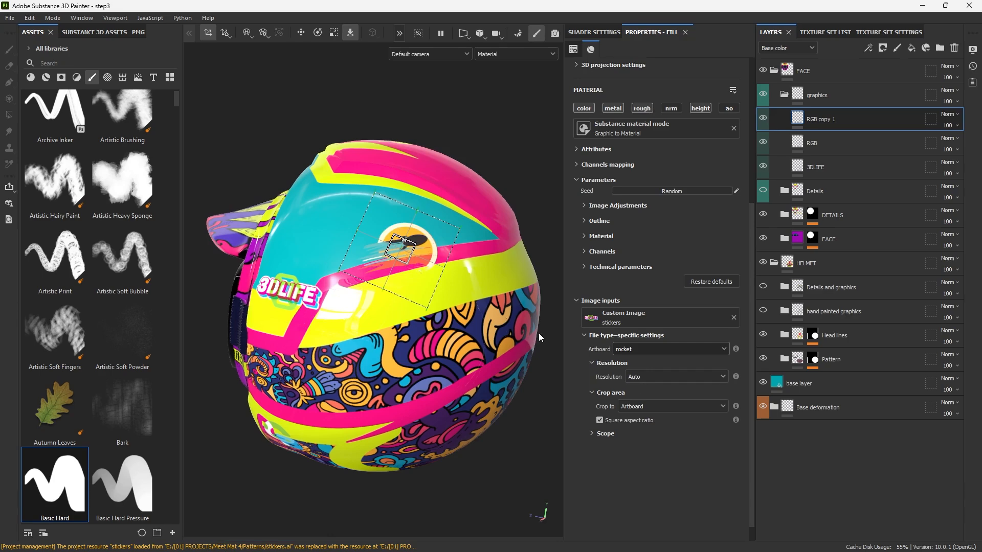
pyautogui.scroll(3, 424, 251)
pyautogui.moveTo(412, 245); pyautogui.dragTo(377, 251)
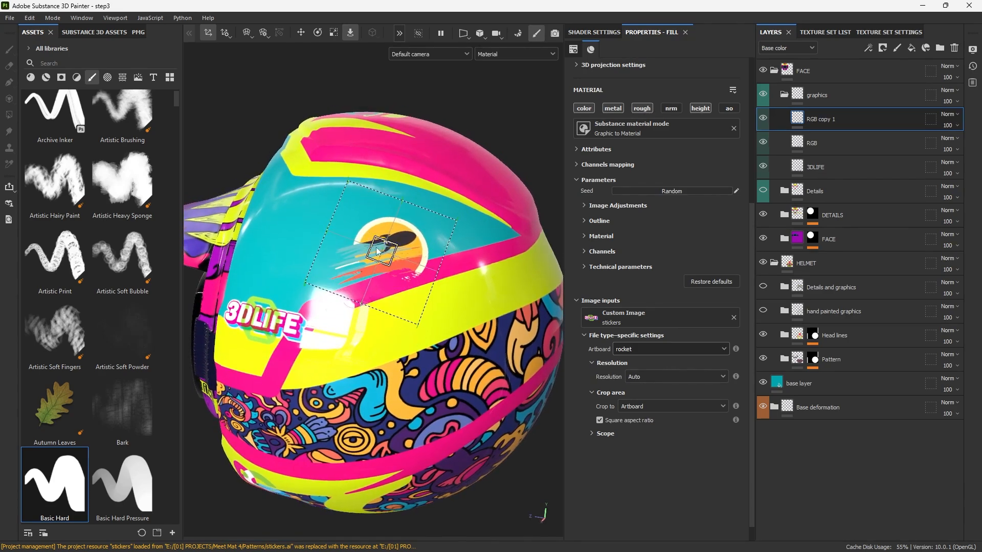
pyautogui.scroll(3, 634, 191)
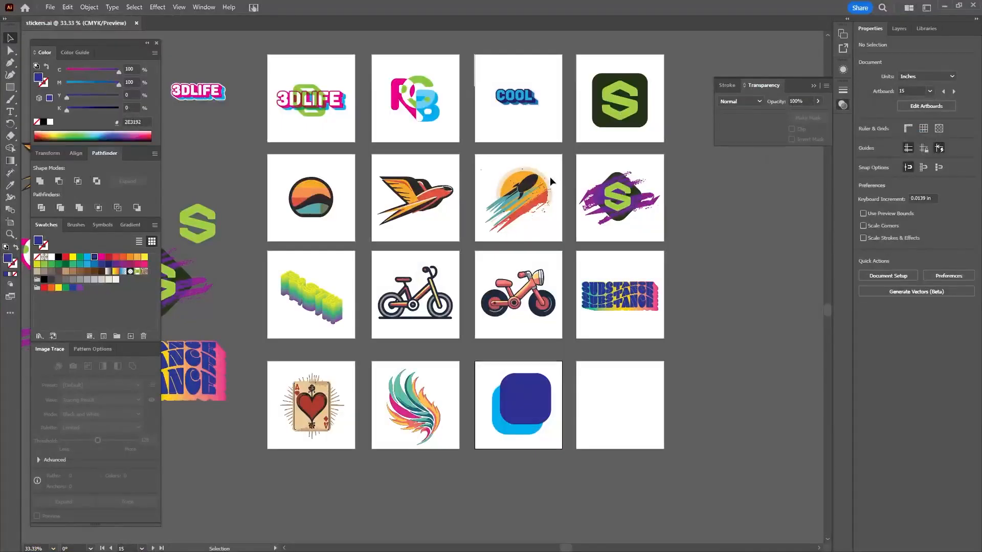
# - Switch to Illustrator, reflect the rocket artwork across the vertical axis and save the stickers file
pyautogui.click(547, 205)
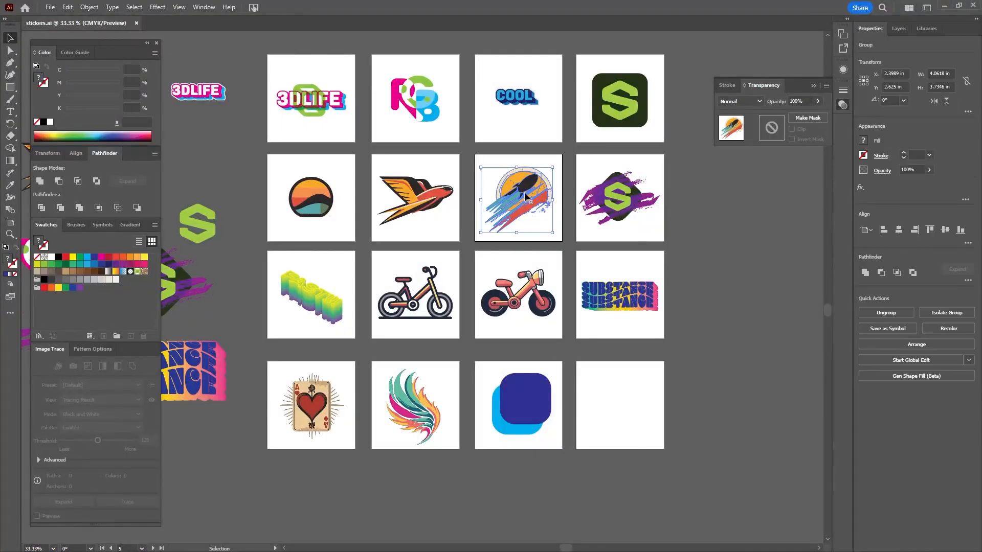
pyautogui.rightClick(525, 194)
pyautogui.moveTo(588, 433)
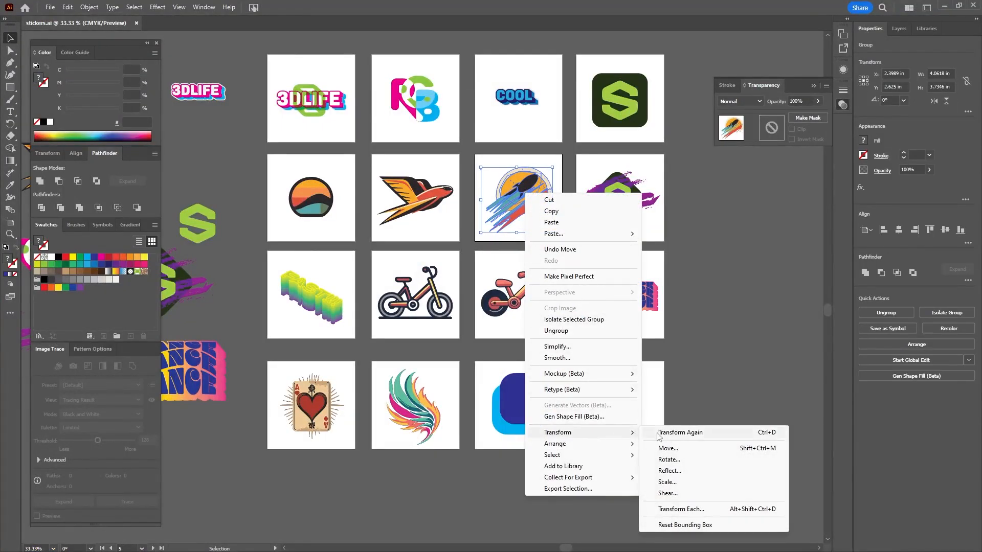
pyautogui.click(673, 466)
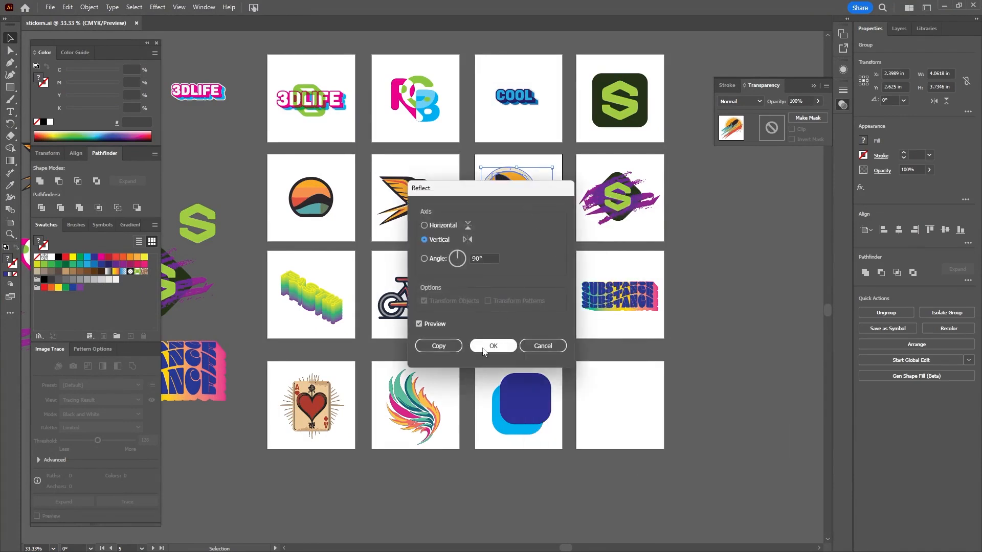
pyautogui.click(493, 346)
pyautogui.click(701, 221)
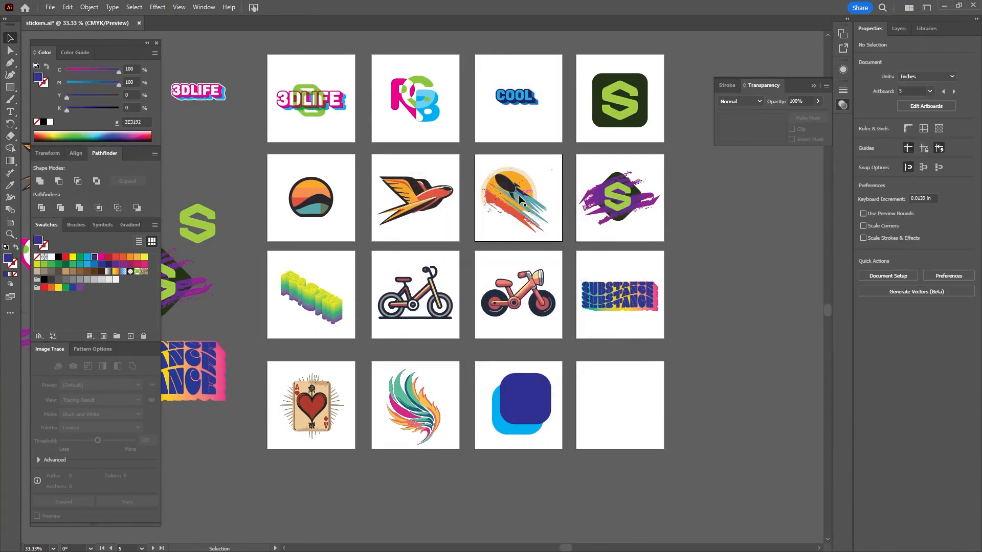
pyautogui.hotkey('ctrl', 's')
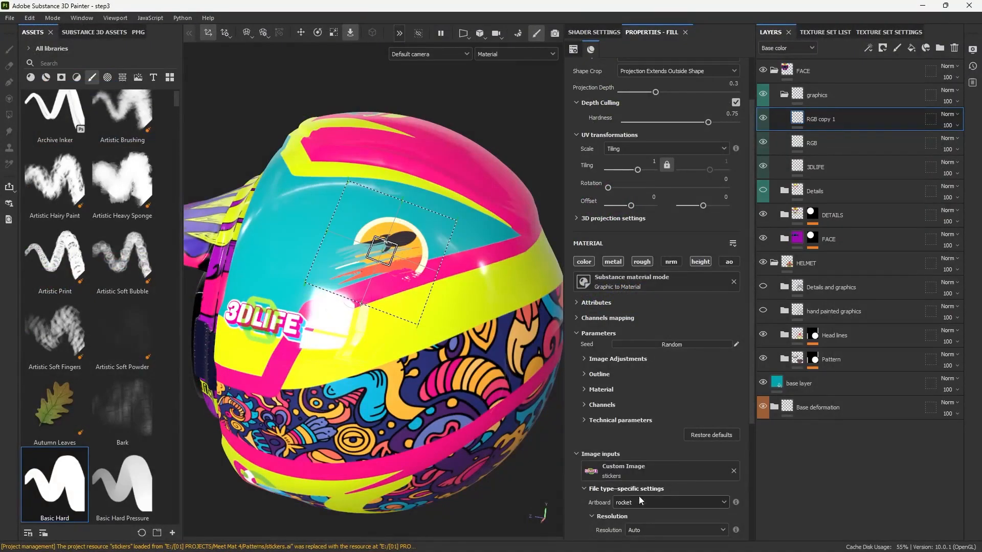
# - Back in Substance 3D Painter, reselect the artboard through likek a bird and rocket, and delete the copied sticker layer
pyautogui.click(642, 503)
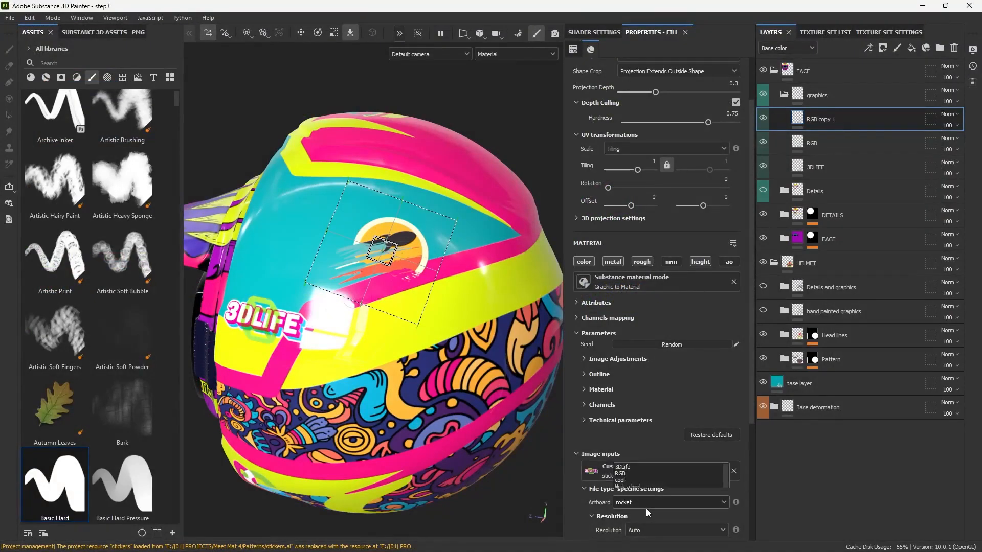
pyautogui.click(646, 450)
pyautogui.click(640, 501)
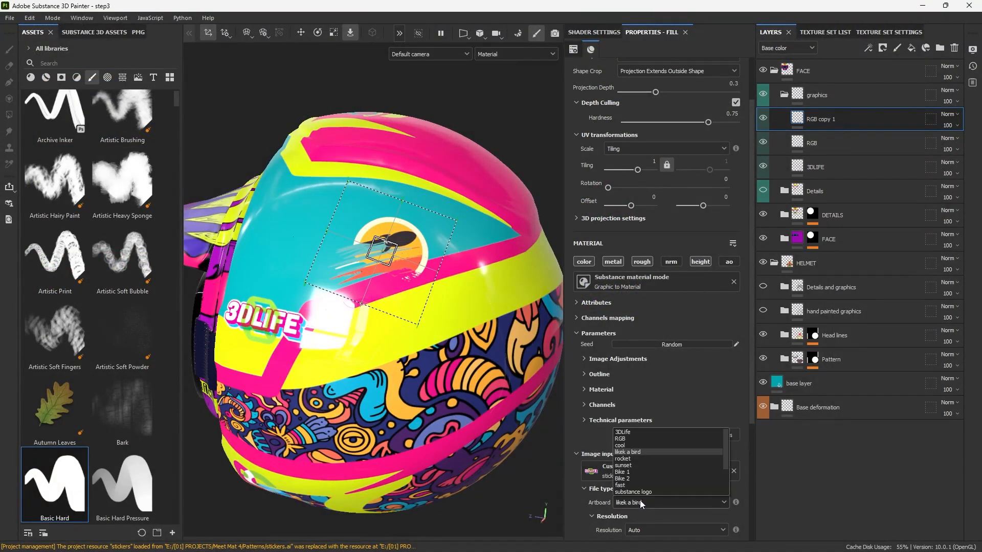
pyautogui.click(643, 452)
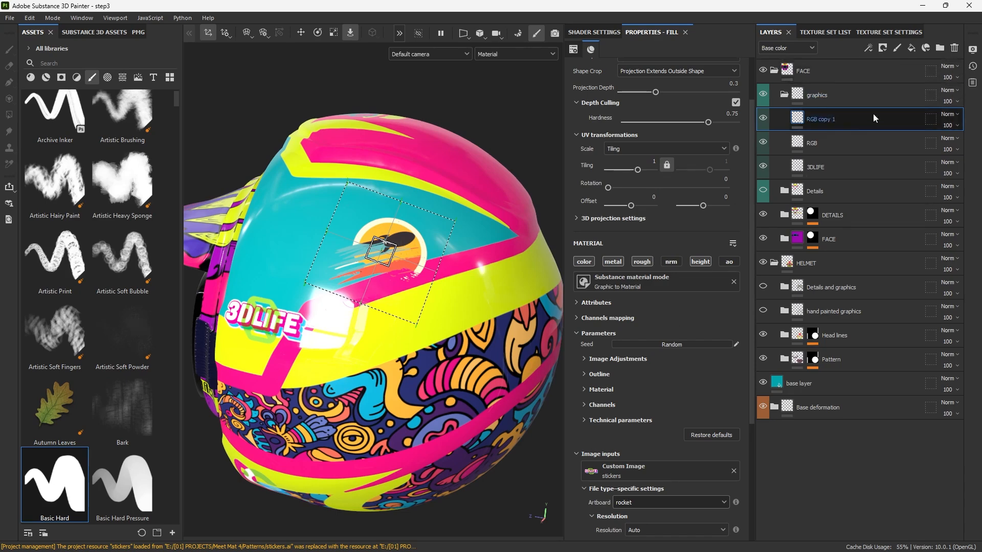
pyautogui.press('Delete')
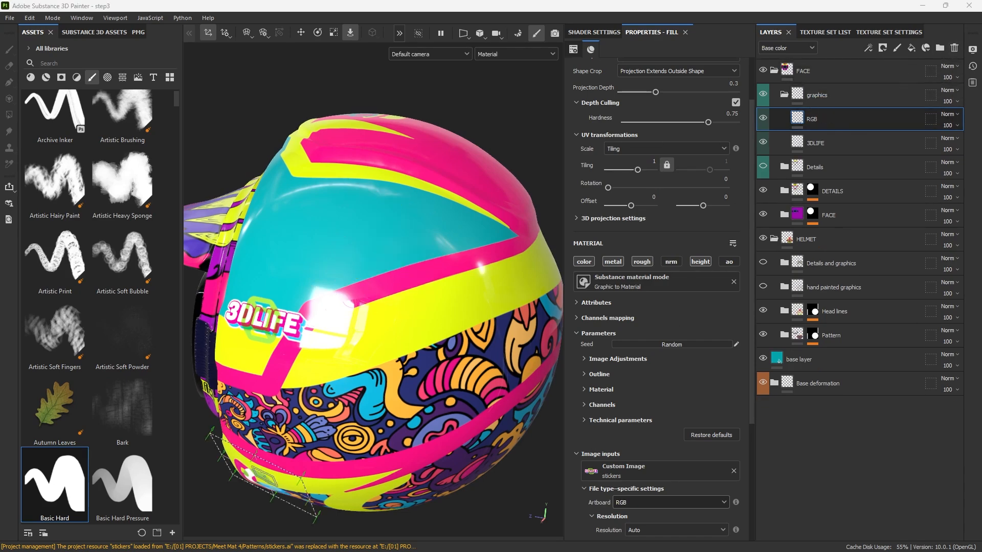
# - Project the stickers graphic onto the helmet's side as a new fill layer named Rocket inside the graphics folder
pyautogui.moveTo(398, 265); pyautogui.dragTo(396, 266)
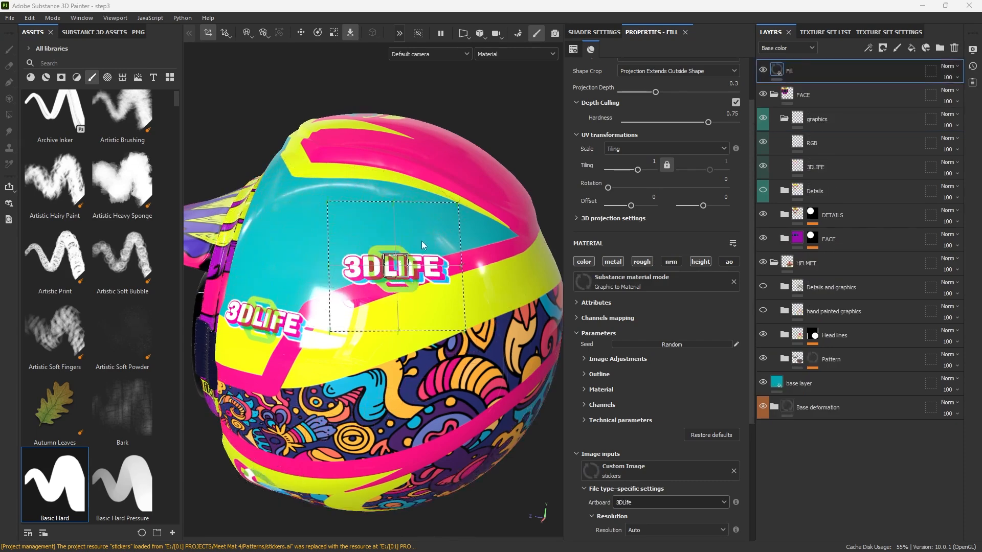
pyautogui.moveTo(848, 61); pyautogui.dragTo(840, 123)
pyautogui.doubleClick(824, 117)
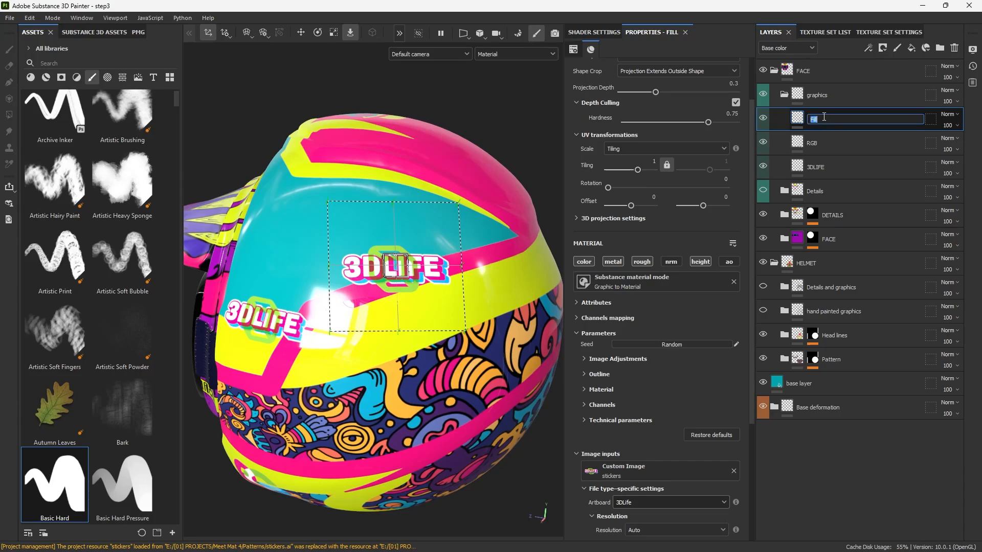
pyautogui.write('Rocket')
pyautogui.press('Return')
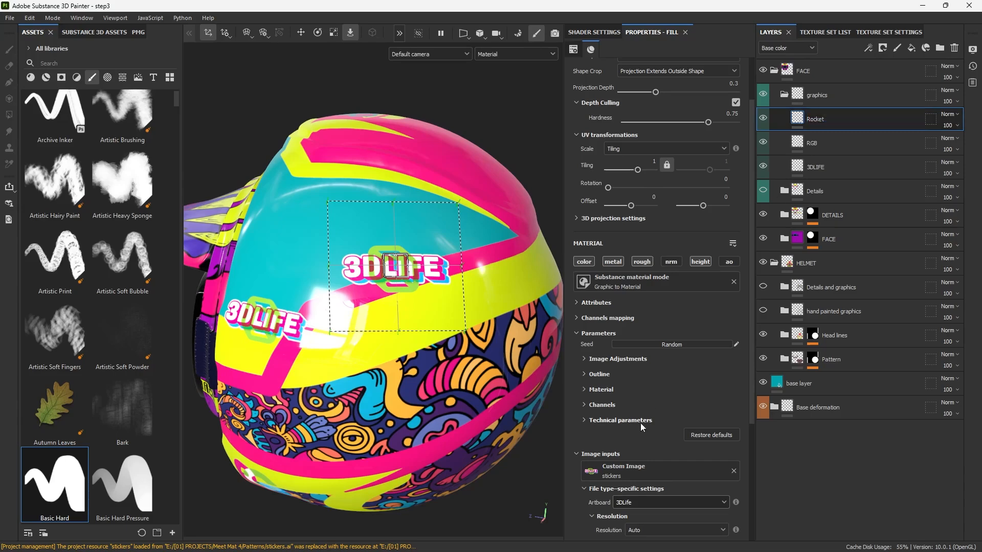
# - Set the Rocket layer's artboard to rocket, and rotate and move the sticker onto the pink and yellow side stripes
pyautogui.click(658, 501)
pyautogui.click(658, 452)
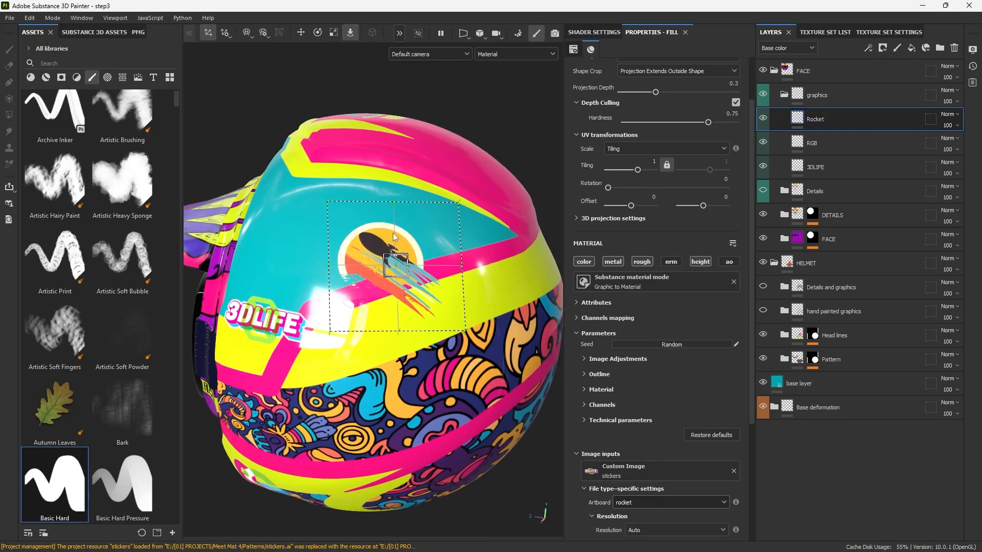
pyautogui.keyDown('alt'); pyautogui.moveTo(390, 269); pyautogui.dragTo(412, 251); pyautogui.keyUp('alt')
pyautogui.press('r')
pyautogui.press('e')
pyautogui.press('w')
pyautogui.moveTo(397, 298); pyautogui.dragTo(415, 280)
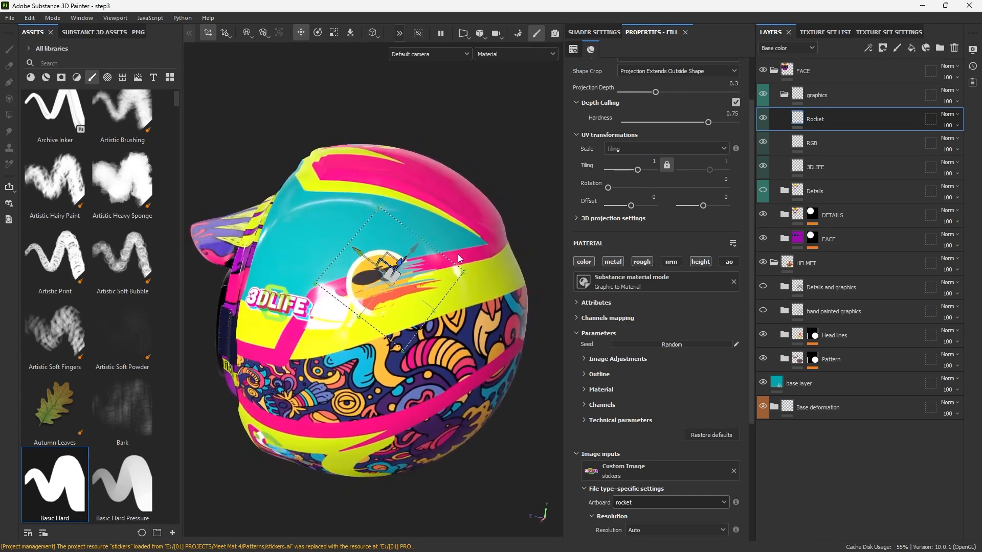
pyautogui.keyDown('alt'); pyautogui.moveTo(448, 251); pyautogui.dragTo(565, 259); pyautogui.keyUp('alt')
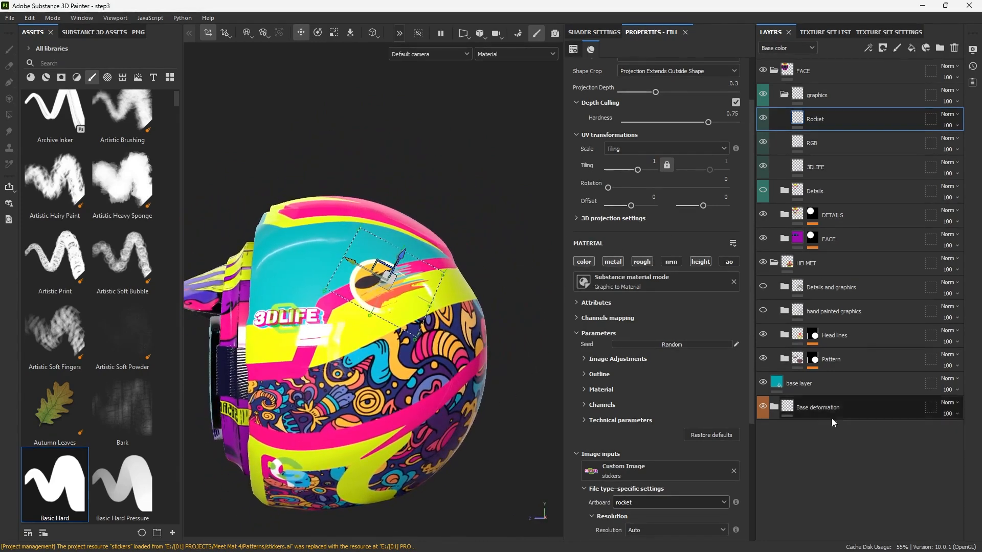
pyautogui.click(841, 97)
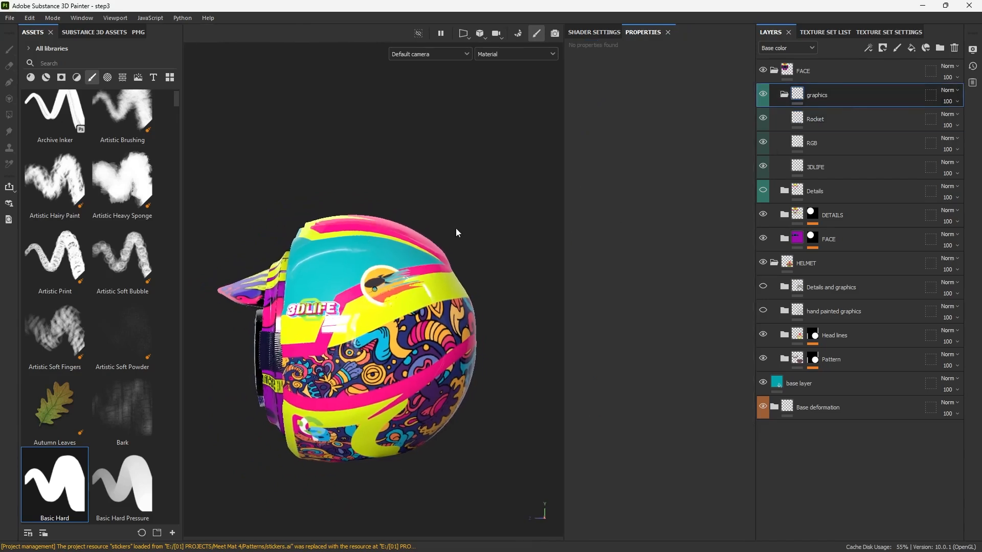
pyautogui.scroll(-2, 456, 229)
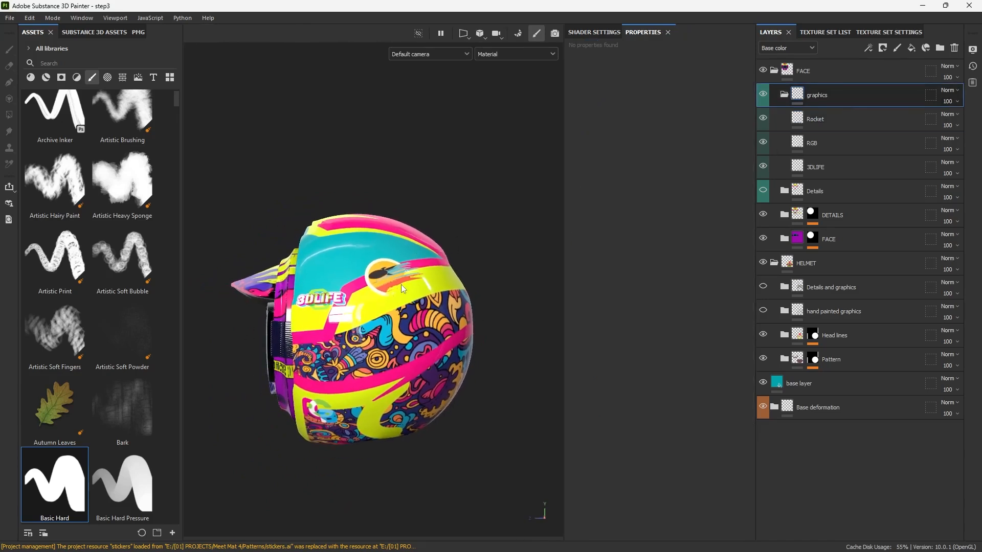
pyautogui.scroll(3, 378, 302)
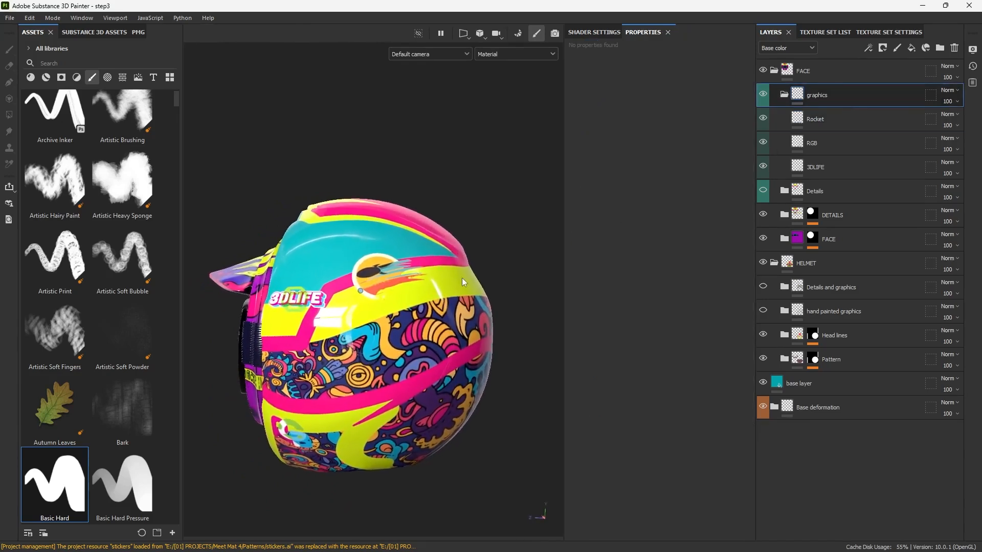
# - Duplicate the Rocket layer and slide the copy along the surface to the front of the teal side panel
pyautogui.click(834, 120)
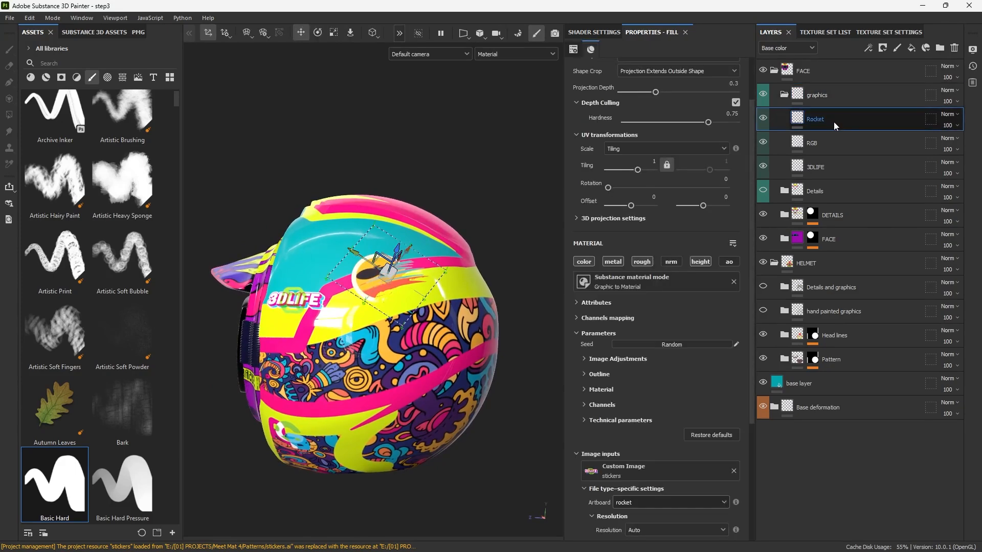
pyautogui.hotkey('ctrl', 'd')
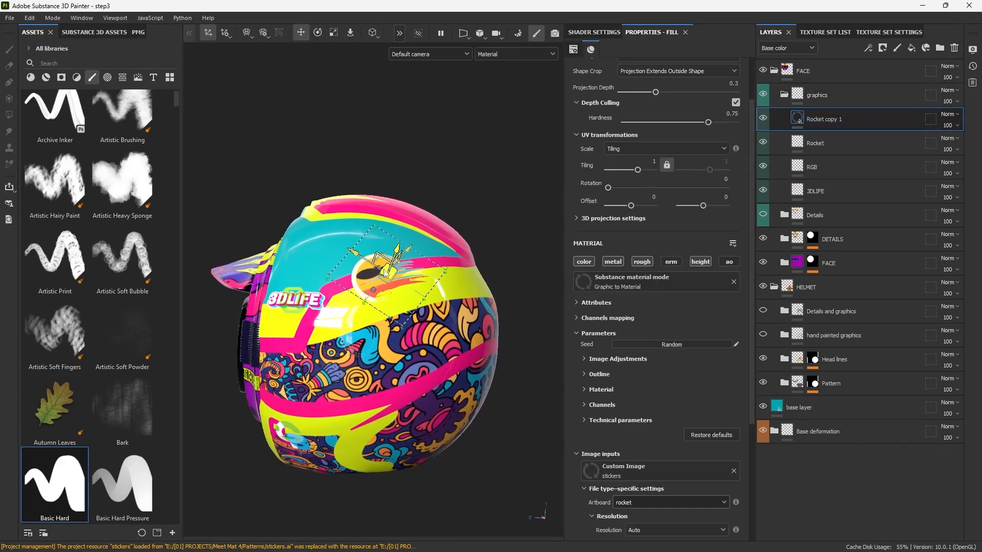
pyautogui.moveTo(385, 269); pyautogui.dragTo(369, 254)
pyautogui.click(352, 34)
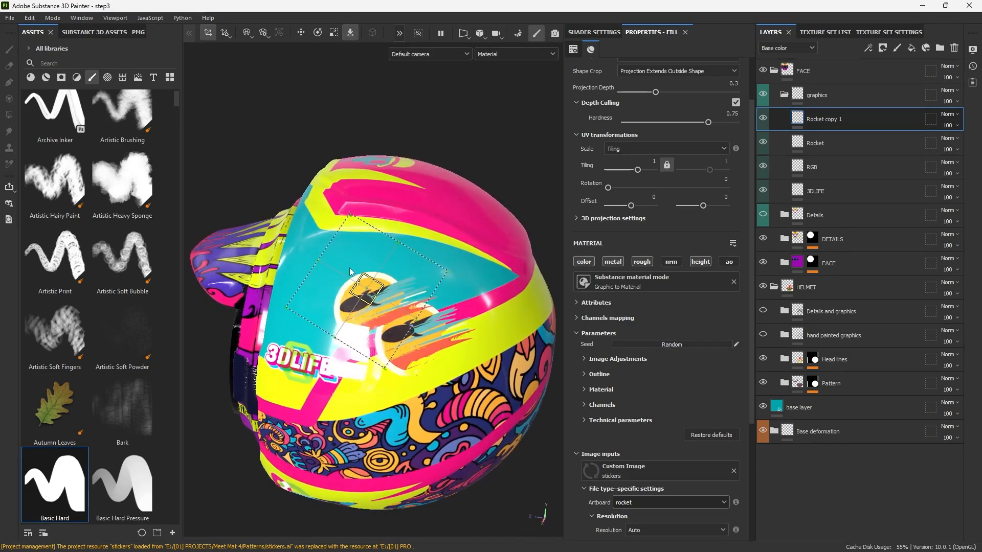
# - Set the copied sticker's artboard to substance logo scratched and check its placement with the layer hidden and shown
pyautogui.scroll(-5, 691, 409)
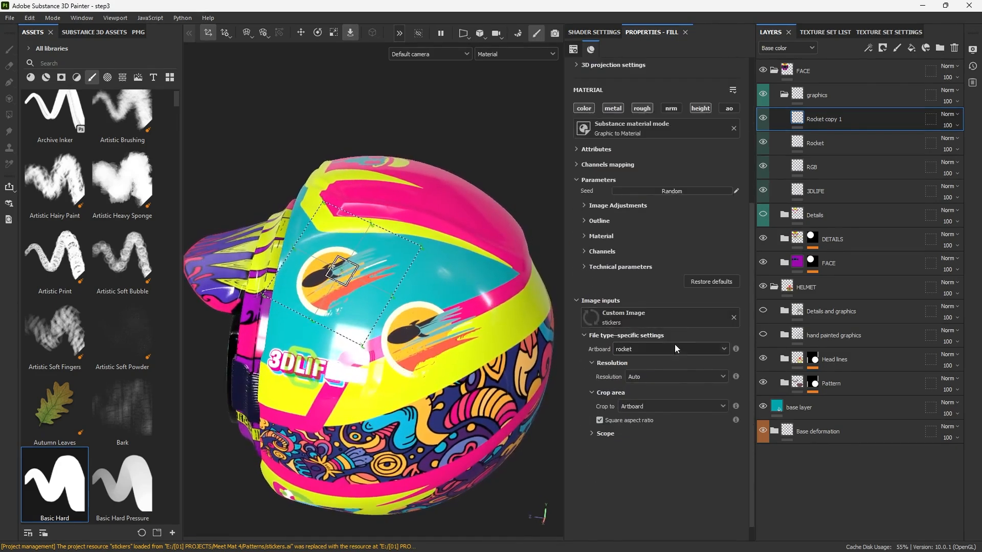
pyautogui.click(673, 348)
pyautogui.click(647, 399)
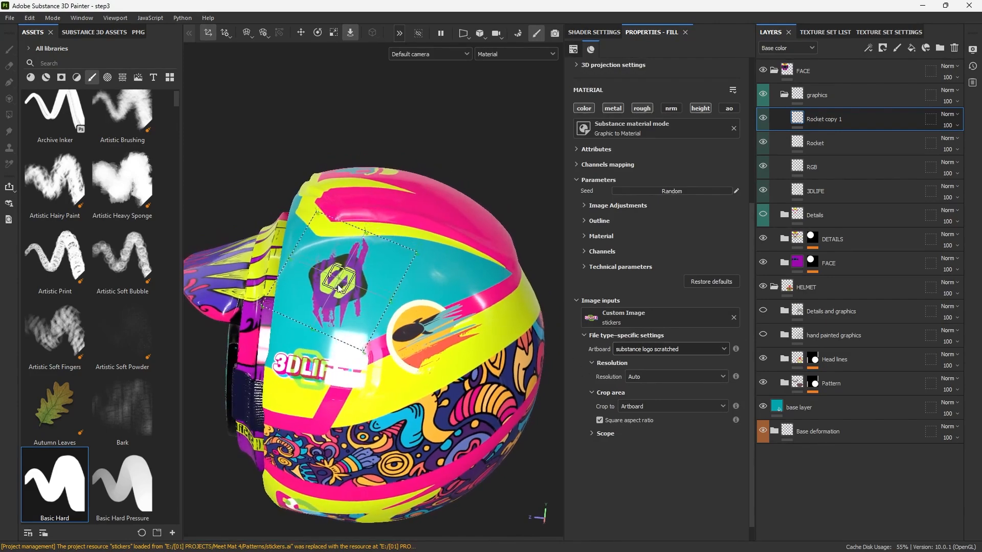
pyautogui.keyDown('alt'); pyautogui.moveTo(477, 278); pyautogui.dragTo(373, 280); pyautogui.keyUp('alt')
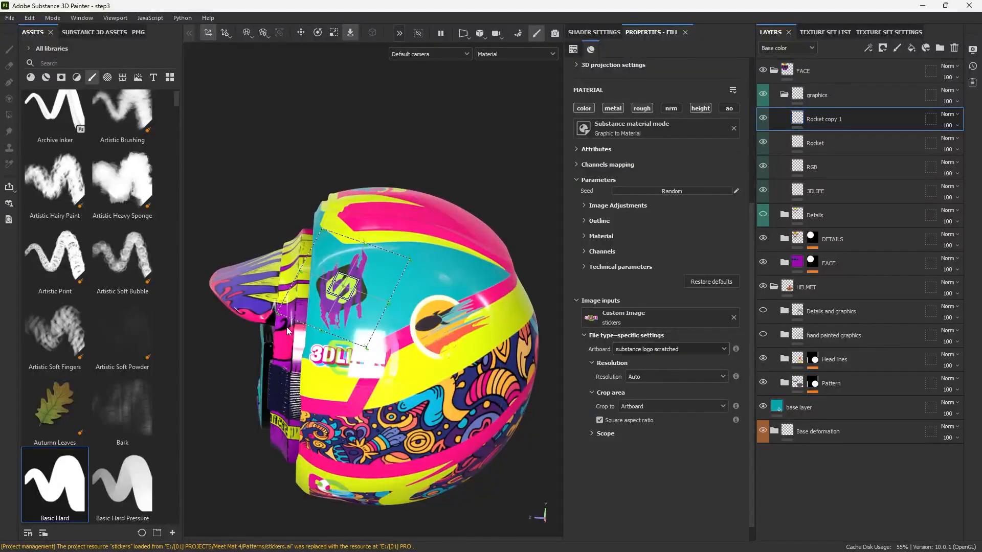
pyautogui.keyDown('alt'); pyautogui.moveTo(406, 263); pyautogui.dragTo(396, 286); pyautogui.keyUp('alt')
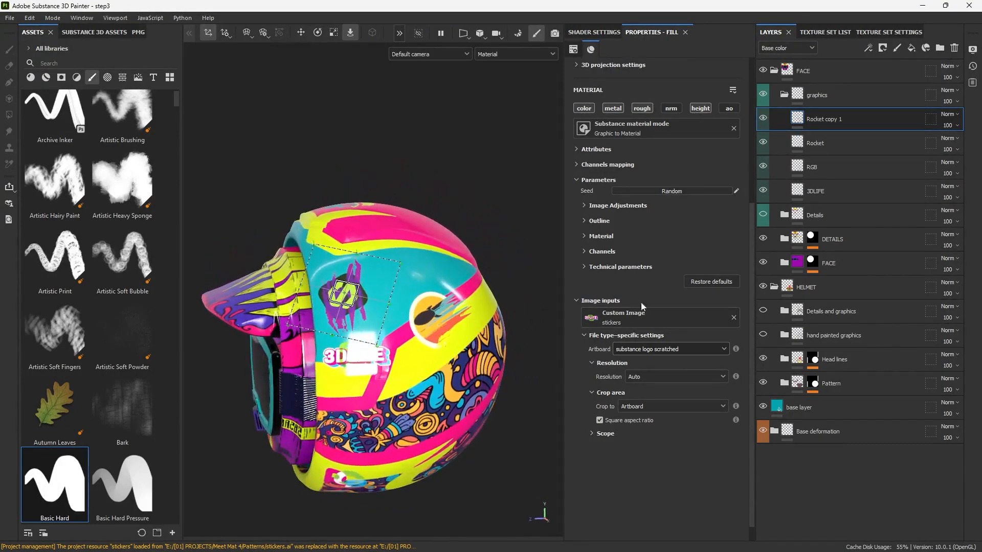
pyautogui.click(766, 116)
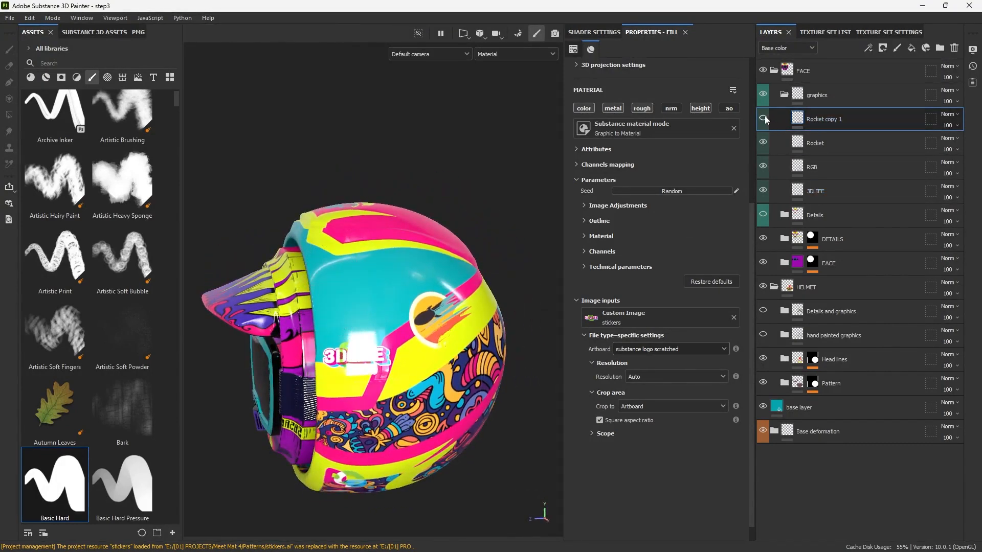
pyautogui.click(765, 116)
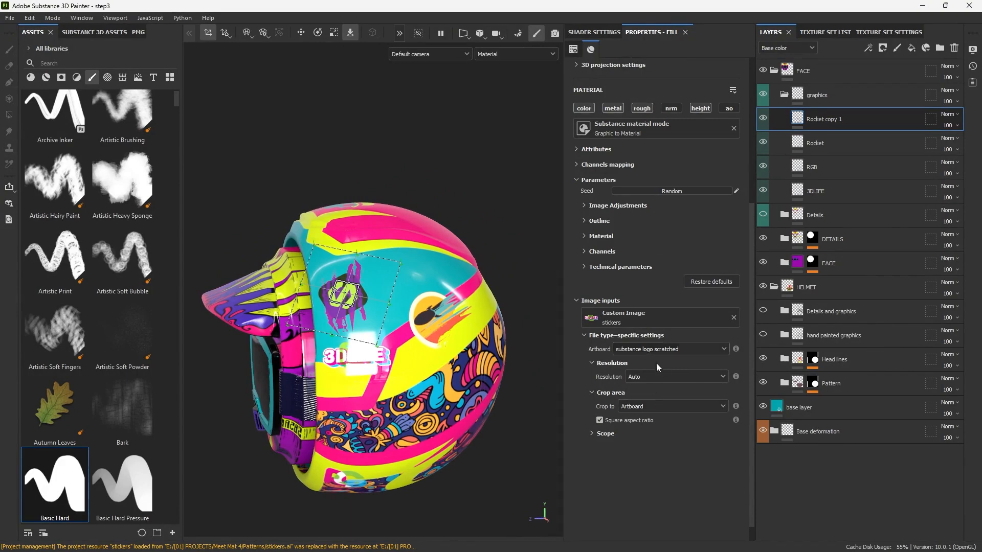
pyautogui.keyDown('alt'); pyautogui.moveTo(374, 229); pyautogui.dragTo(450, 250); pyautogui.keyUp('alt')
pyautogui.keyDown('alt'); pyautogui.moveTo(421, 465); pyautogui.dragTo(461, 285); pyautogui.keyUp('alt')
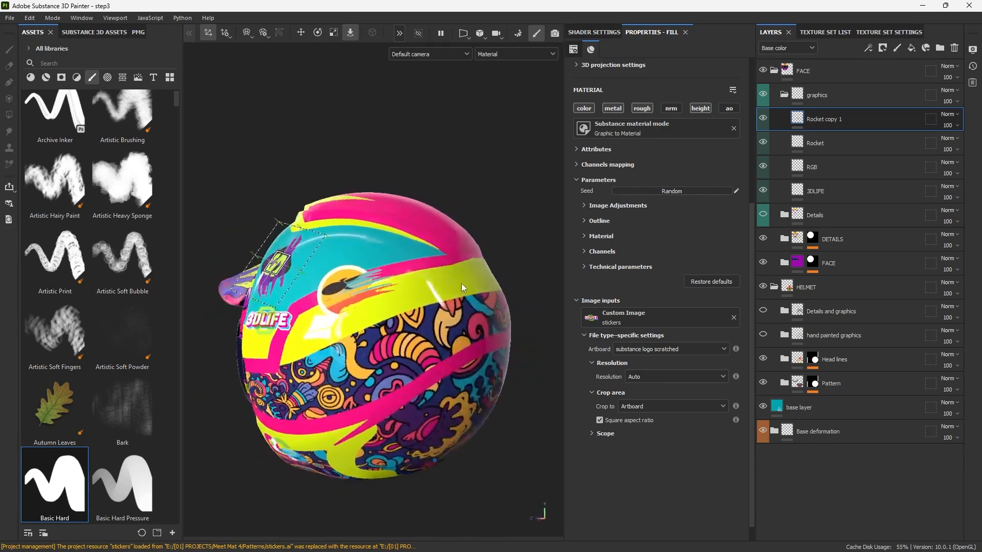
# - Collapse and hide the graphics folder in the FACE group, and show the HELMET group's hand painted graphics folder
pyautogui.click(784, 95)
pyautogui.click(763, 95)
pyautogui.scroll(1, 404, 207)
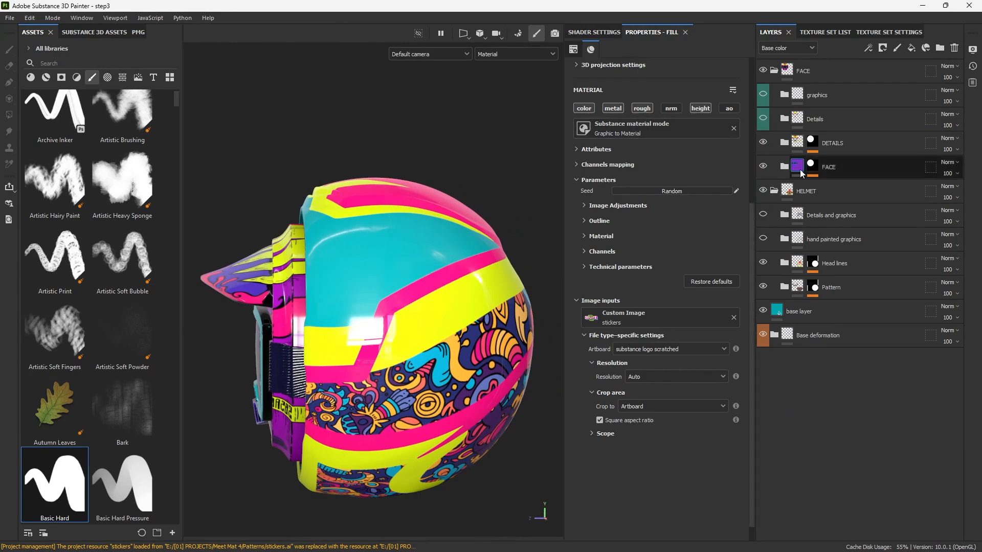
pyautogui.click(763, 239)
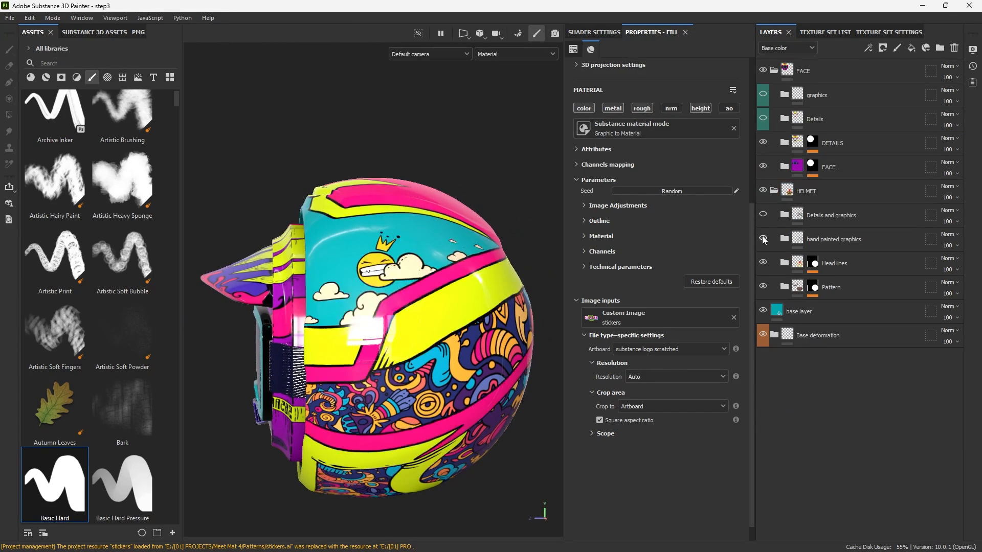
pyautogui.click(763, 238)
pyautogui.click(763, 238)
pyautogui.keyDown('alt'); pyautogui.moveTo(271, 272); pyautogui.dragTo(417, 268); pyautogui.keyUp('alt')
pyautogui.keyDown('alt'); pyautogui.moveTo(417, 269); pyautogui.dragTo(452, 240, button='right'); pyautogui.keyUp('alt')
pyautogui.keyDown('alt'); pyautogui.moveTo(452, 239); pyautogui.dragTo(392, 335); pyautogui.keyUp('alt')
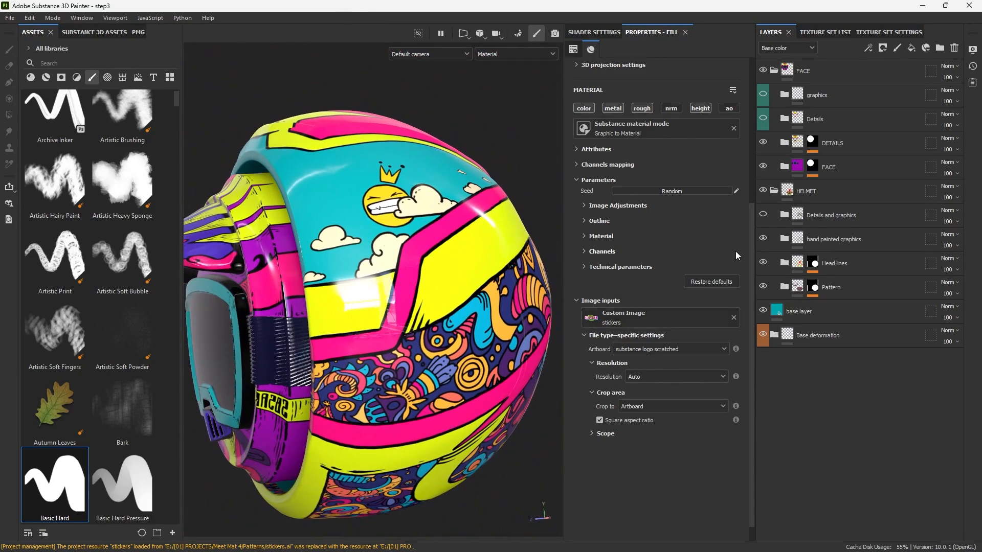
# - Show the HELMET group's Details and graphics folder, and expand it and its Graphics subfolder
pyautogui.click(764, 217)
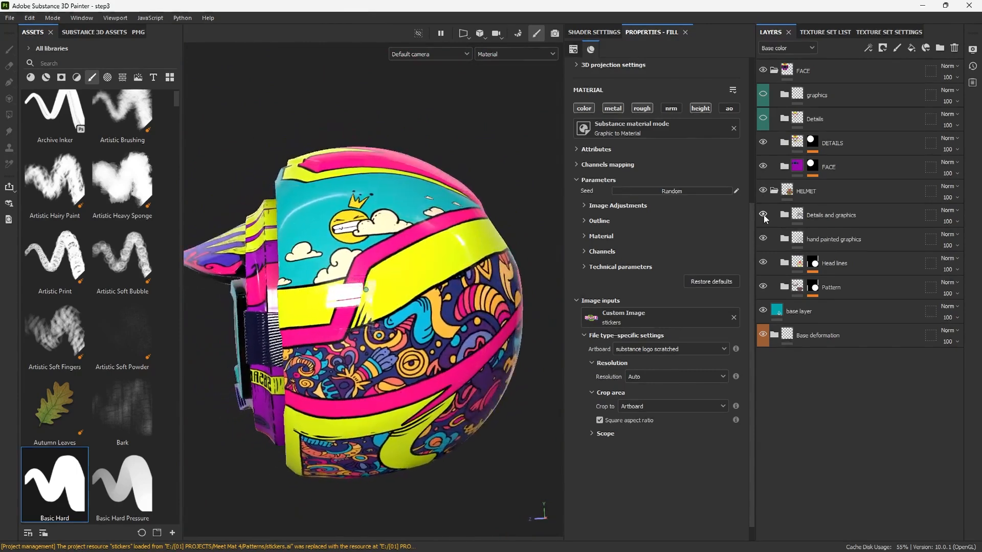
pyautogui.click(783, 217)
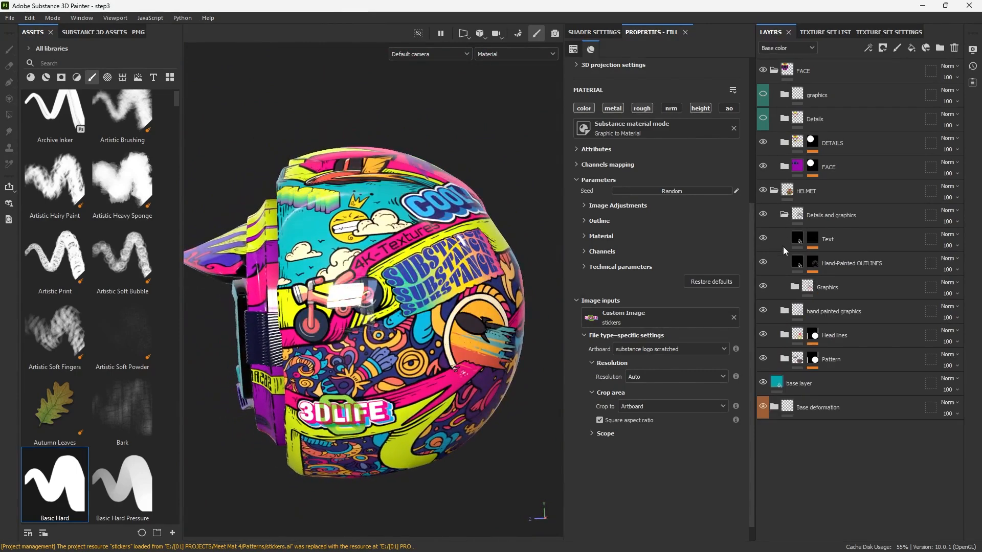
pyautogui.click(794, 287)
pyautogui.scroll(-3, 778, 323)
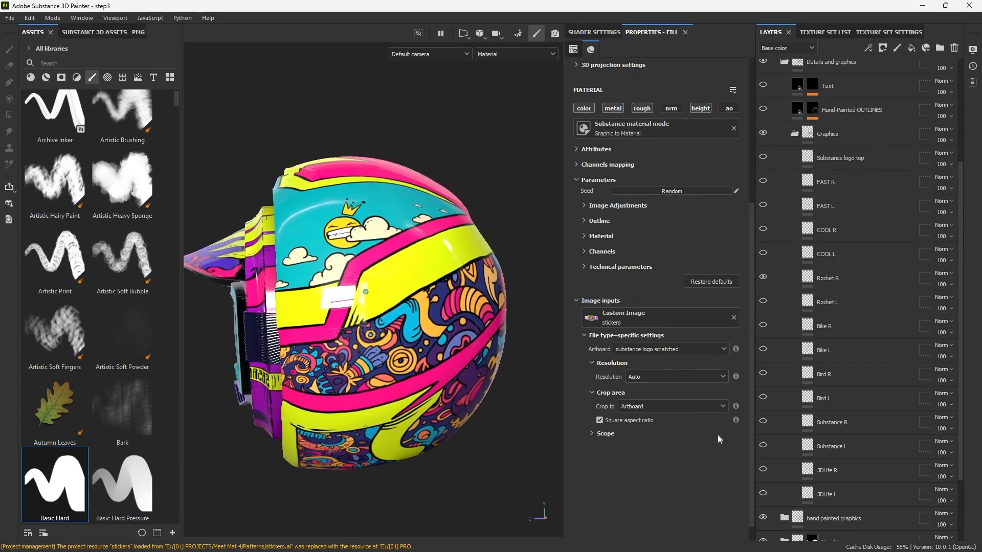
# - Show the hidden sticker layers of the Graphics subfolder one after another, from 3DLife L up to Substance logo top
pyautogui.click(763, 494)
pyautogui.click(762, 493)
pyautogui.click(763, 491)
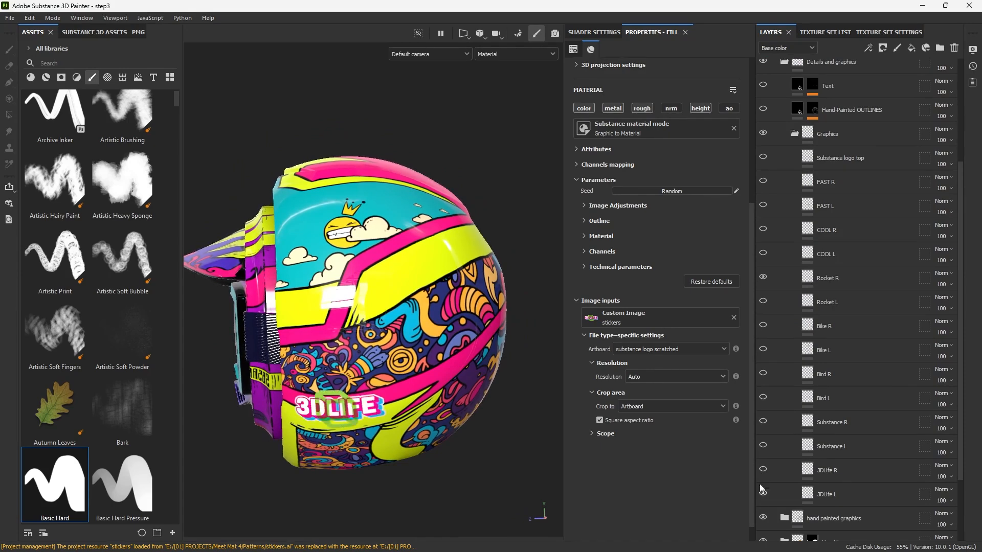
pyautogui.click(763, 446)
pyautogui.click(763, 398)
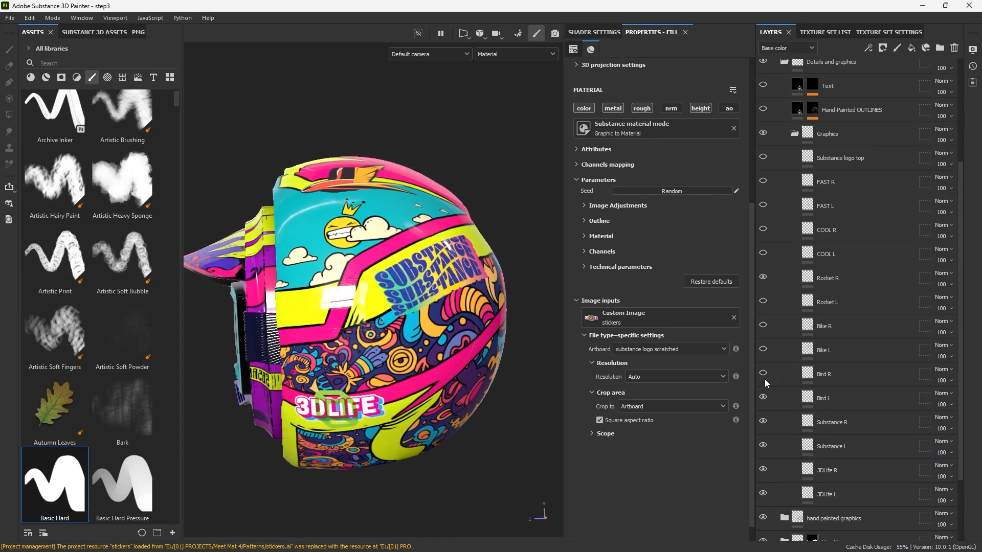
pyautogui.click(764, 352)
pyautogui.click(763, 326)
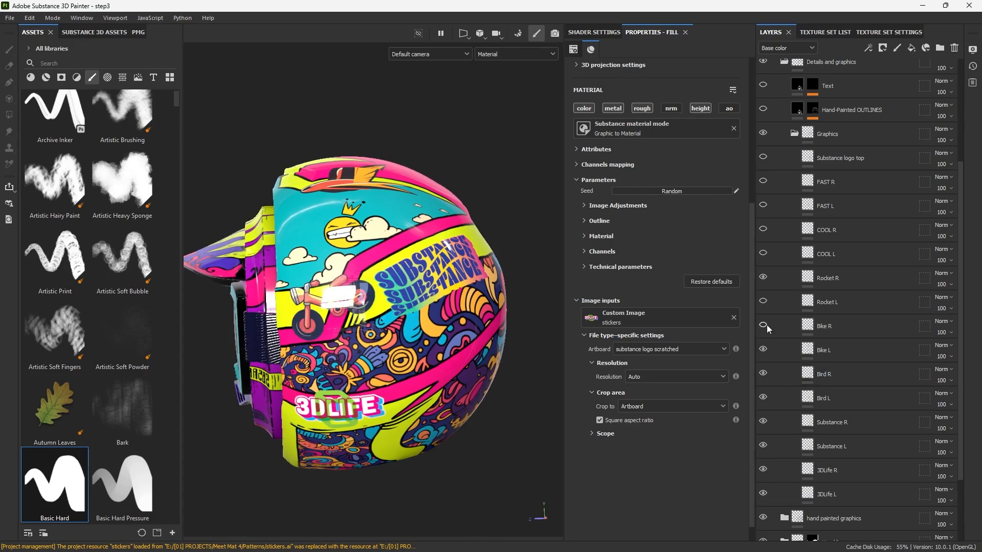
pyautogui.click(763, 301)
pyautogui.click(763, 253)
pyautogui.click(763, 229)
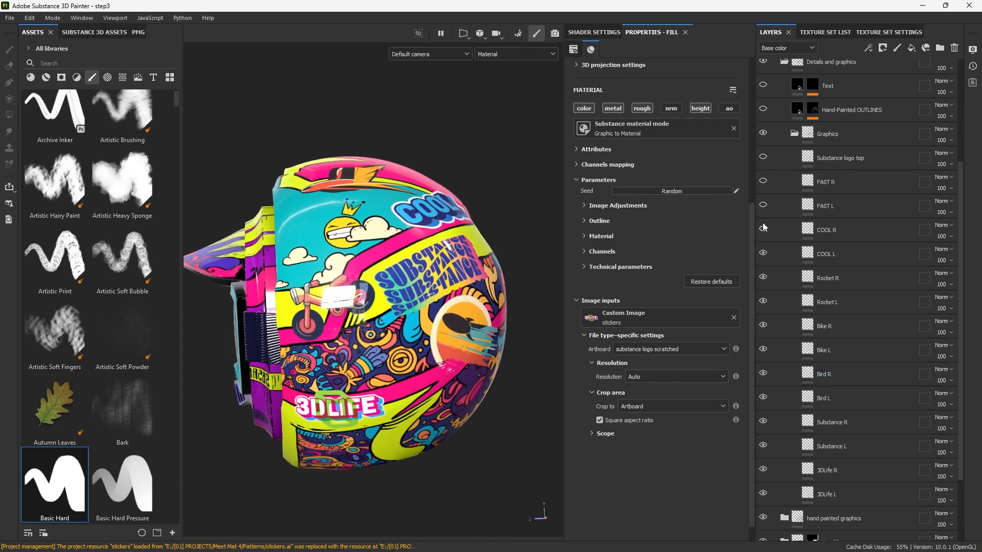
pyautogui.click(763, 205)
pyautogui.click(763, 182)
pyautogui.click(763, 157)
# - Examine the placement of the stickers around the helmet's side, back and top
pyautogui.keyDown('alt'); pyautogui.moveTo(555, 225); pyautogui.dragTo(373, 381); pyautogui.keyUp('alt')
pyautogui.keyDown('alt'); pyautogui.moveTo(361, 379); pyautogui.dragTo(355, 299); pyautogui.keyUp('alt')
pyautogui.keyDown('alt'); pyautogui.moveTo(460, 297); pyautogui.dragTo(434, 391); pyautogui.keyUp('alt')
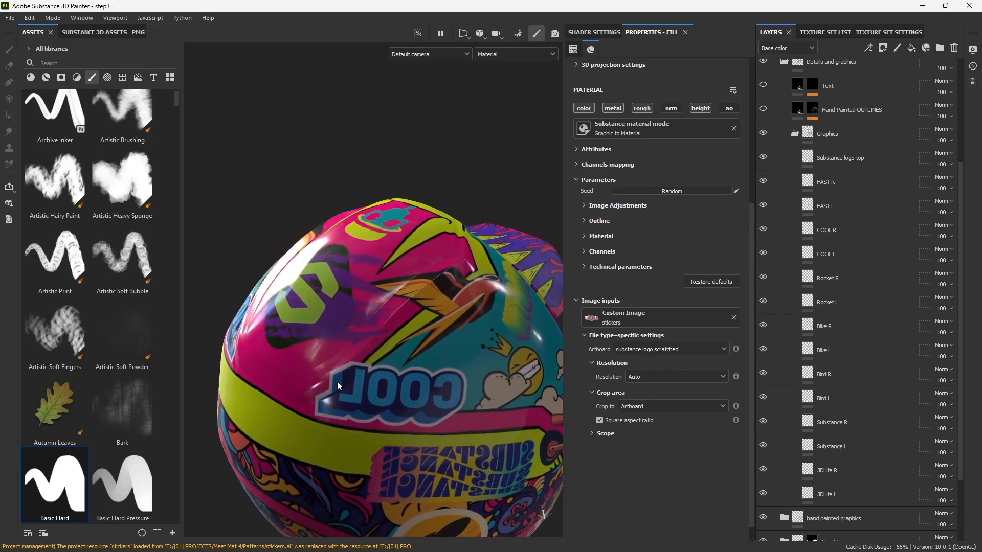
pyautogui.keyDown('alt'); pyautogui.moveTo(337, 382); pyautogui.dragTo(323, 296); pyautogui.keyUp('alt')
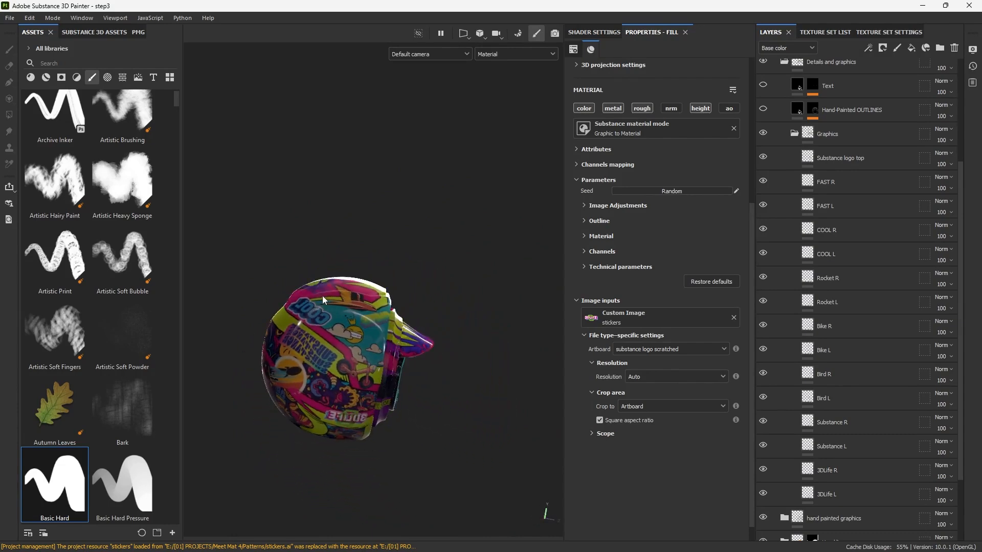
pyautogui.keyDown('alt'); pyautogui.moveTo(319, 370); pyautogui.dragTo(377, 305); pyautogui.keyUp('alt')
pyautogui.scroll(-2, 417, 298)
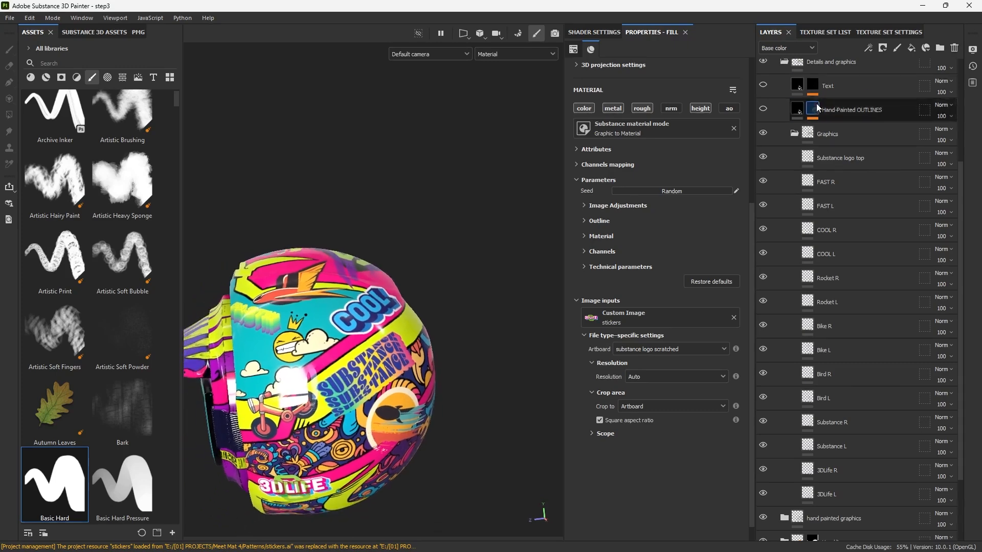
# - Hide the Details and graphics folder, show the FACE group's graphics and Details folders, and hide the Rocket copy 1 layer
pyautogui.scroll(4, 824, 139)
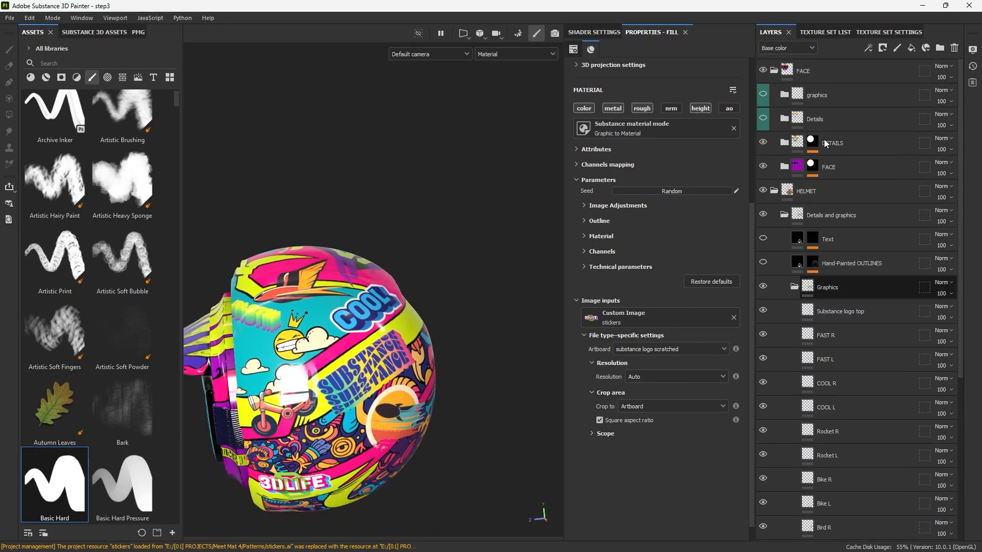
pyautogui.click(763, 190)
pyautogui.click(783, 105)
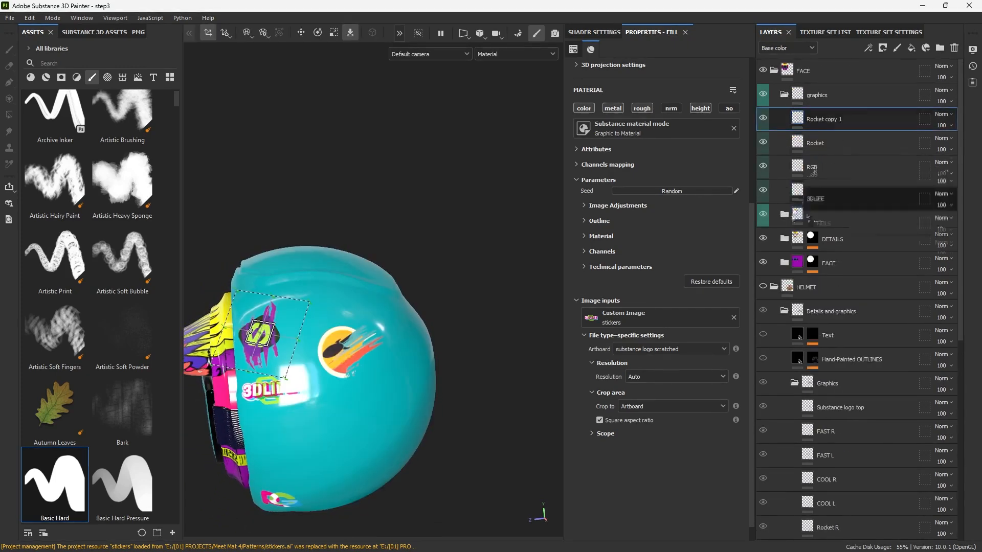
pyautogui.click(763, 286)
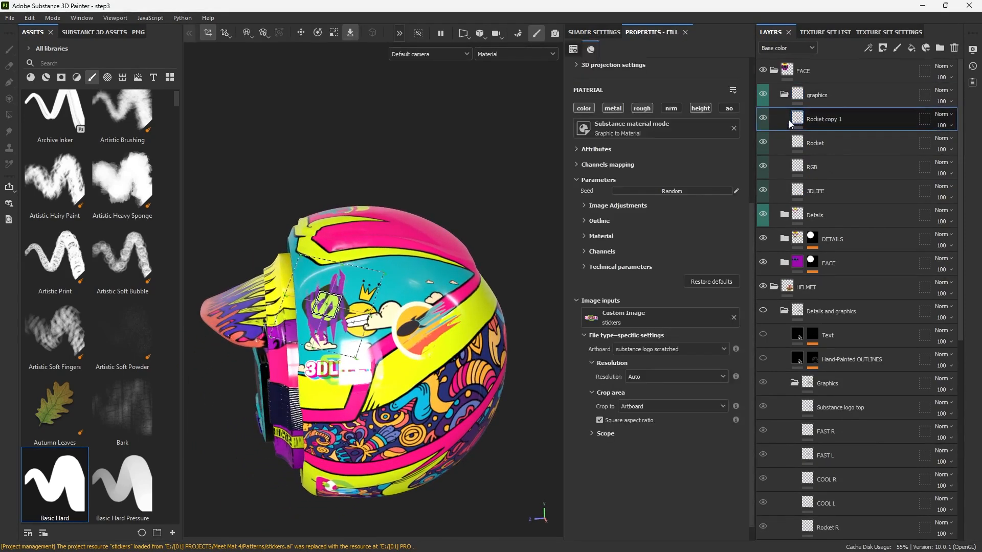
pyautogui.click(763, 118)
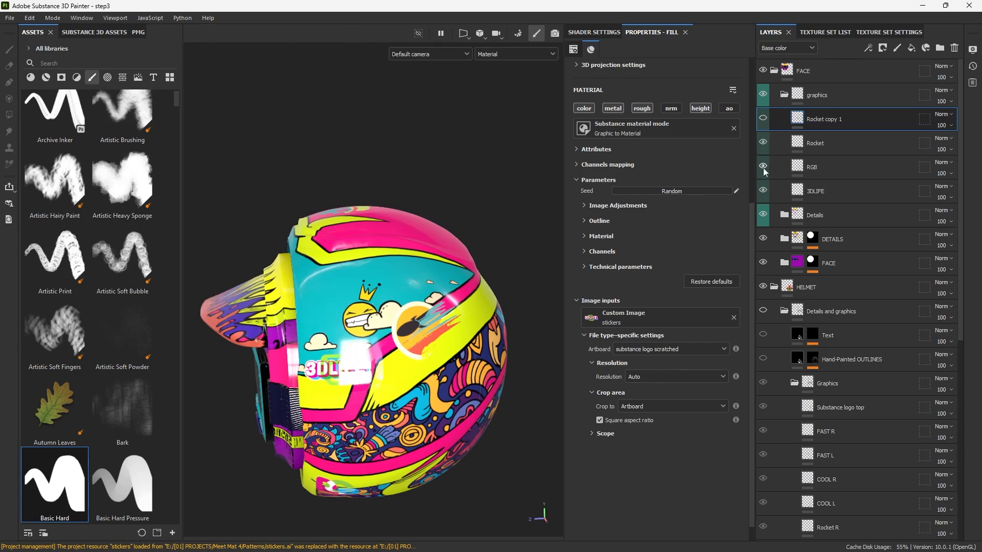
# - Duplicate the Rocket layer, naming the copy Rocket L and the original Rocket R
pyautogui.click(816, 150)
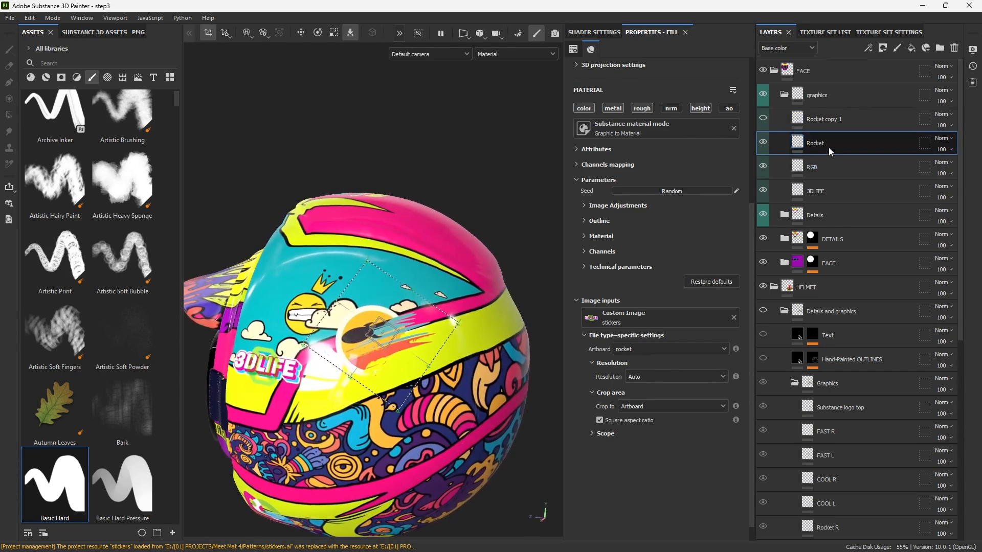
pyautogui.hotkey('ctrl', 'd')
pyautogui.doubleClick(827, 143)
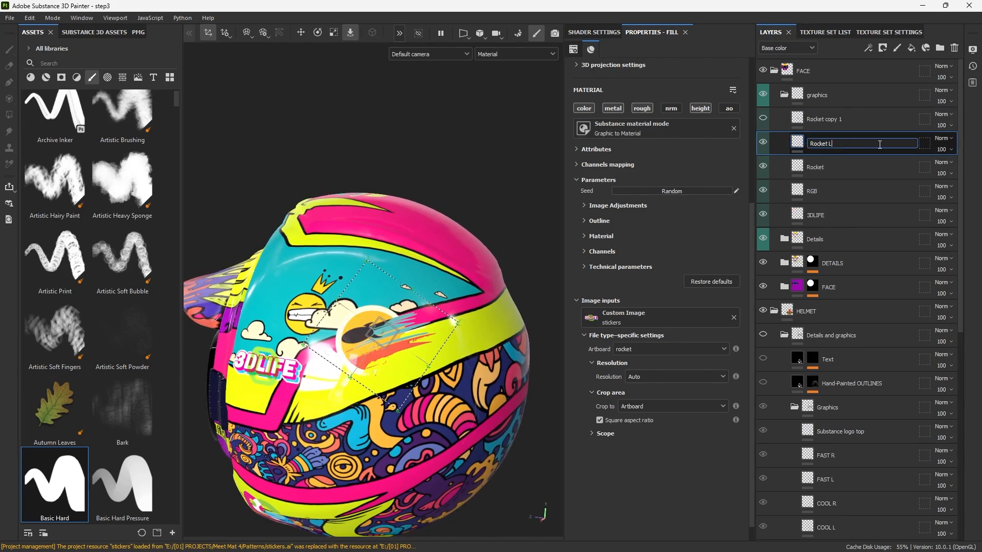
pyautogui.doubleClick(843, 164)
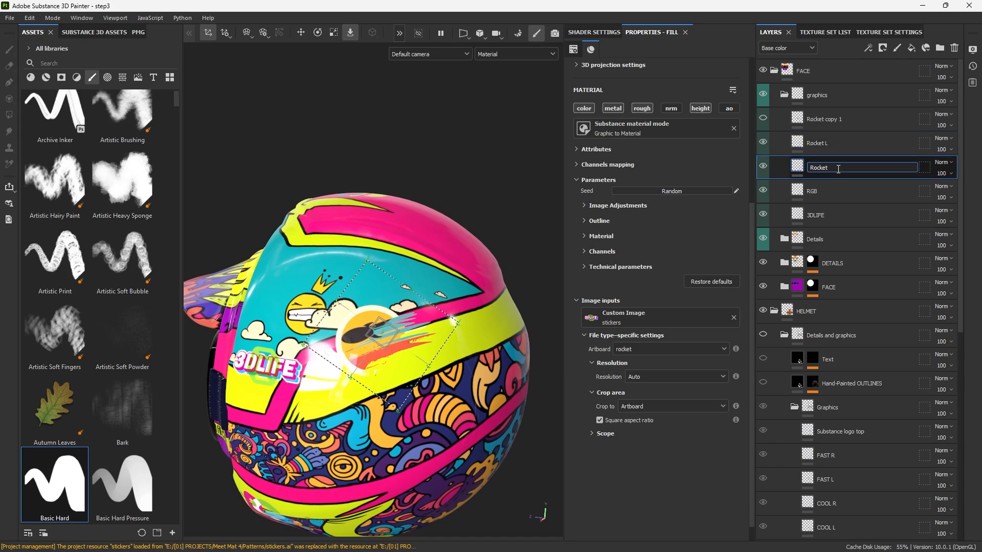
pyautogui.write('R')
pyautogui.press('Return')
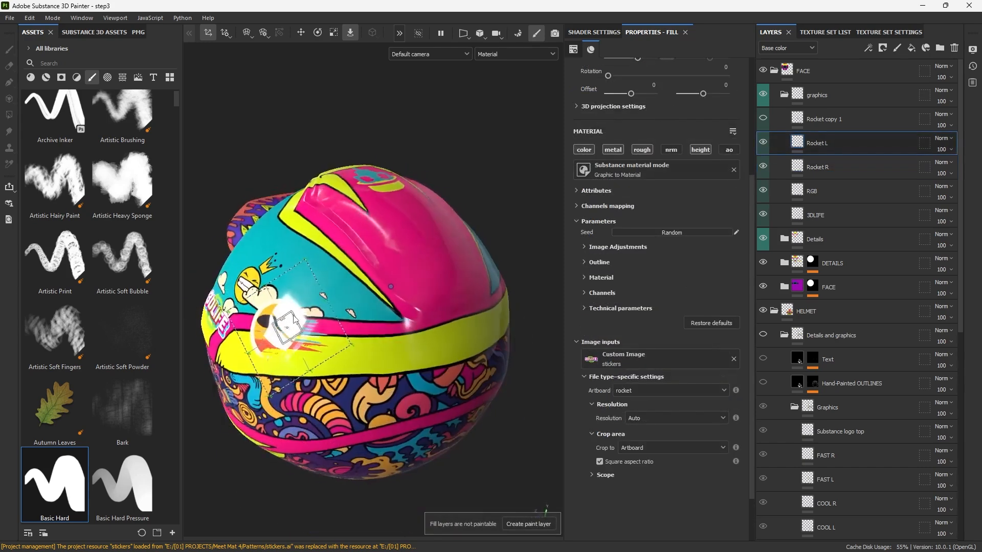
# - Set the Rocket L layer's 3D projection X offset to -0.434877 to place it on the helmet's opposite side
pyautogui.moveTo(327, 298)
pyautogui.keyDown('shift'); pyautogui.mouseDown(button='right')
pyautogui.moveTo(333, 310)
pyautogui.moveTo(324, 310)
pyautogui.mouseUp(button='right'); pyautogui.keyUp('shift')
pyautogui.moveTo(373, 291)
pyautogui.keyDown('alt'); pyautogui.mouseDown()
pyautogui.moveTo(299, 297)
pyautogui.moveTo(263, 318)
pyautogui.moveTo(311, 318)
pyautogui.mouseUp(); pyautogui.keyUp('alt')
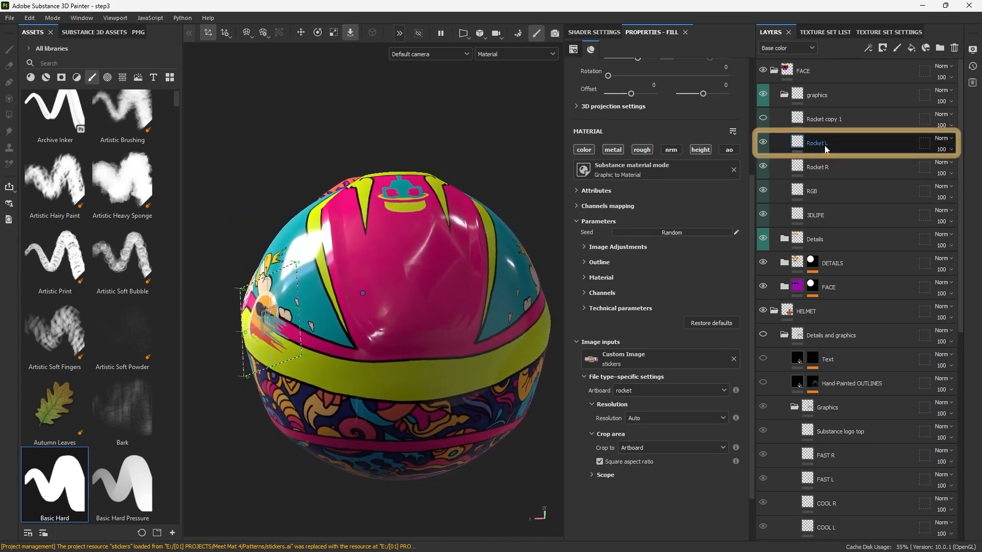
pyautogui.click(592, 106)
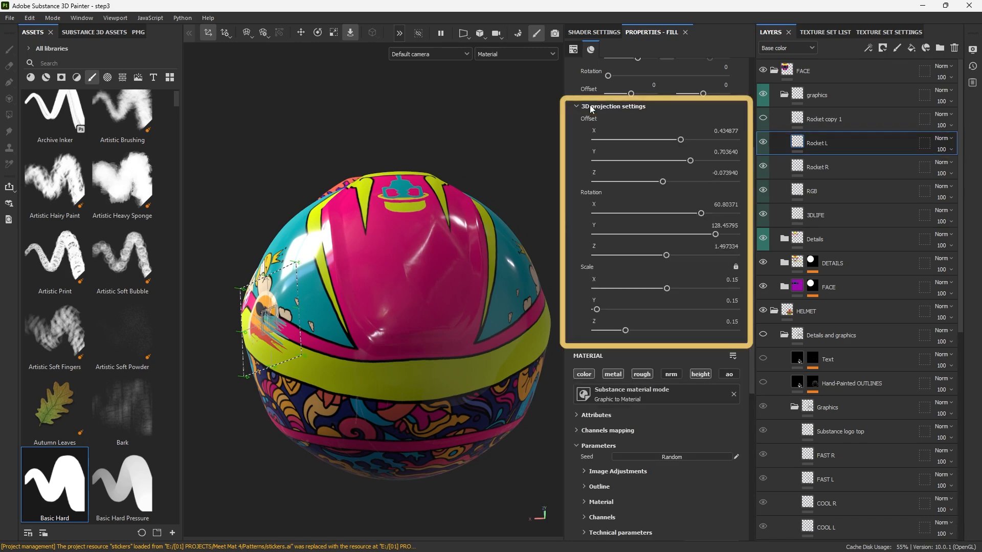
pyautogui.scroll(1, 633, 135)
pyautogui.scroll(1, 689, 208)
pyautogui.keyDown('alt'); pyautogui.moveTo(304, 252); pyautogui.dragTo(413, 250); pyautogui.keyUp('alt')
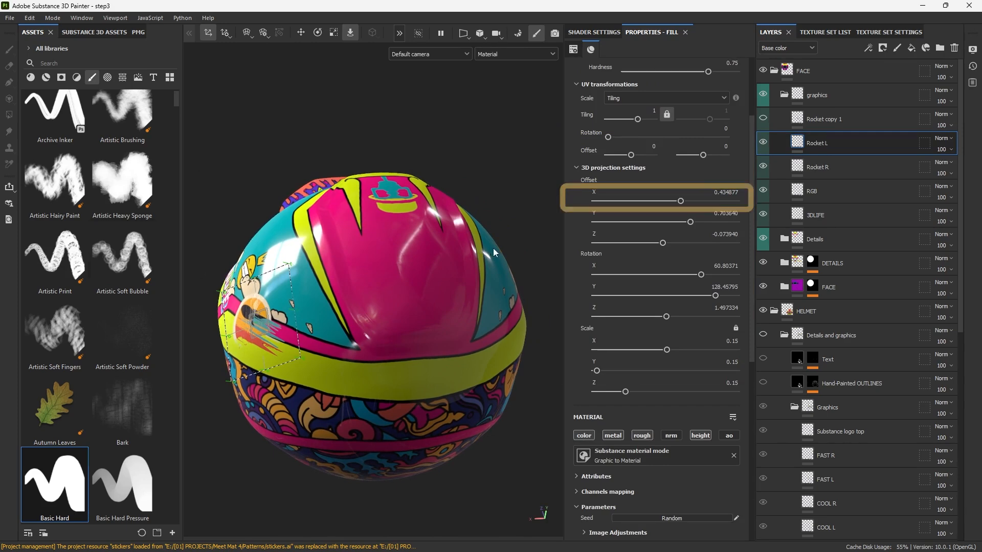
pyautogui.click(721, 192)
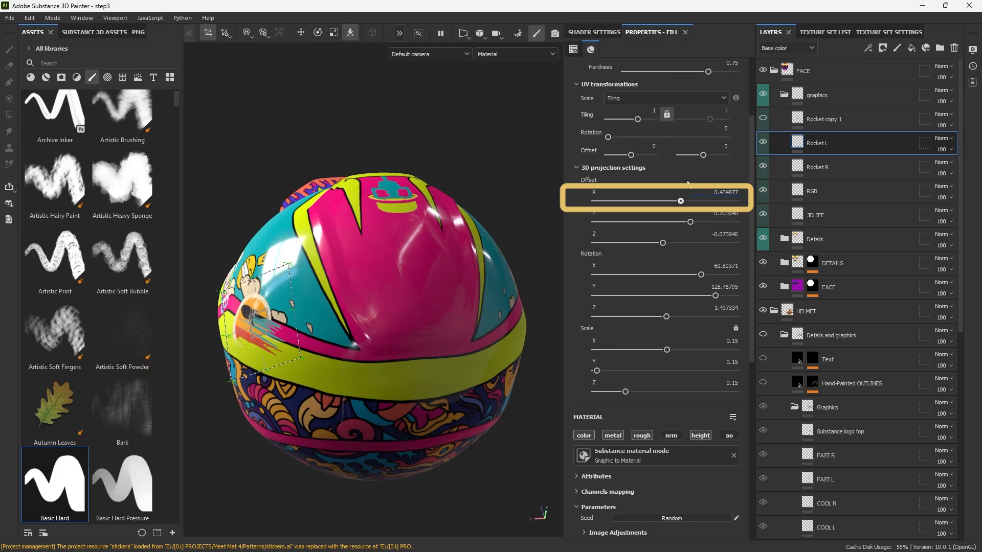
pyautogui.write('-')
pyautogui.press('Return')
# - Set the Rocket L layer's 3D projection Y rotation to -128.45795 and check the sticker's orientation
pyautogui.keyDown('alt'); pyautogui.moveTo(460, 212); pyautogui.dragTo(378, 317); pyautogui.keyUp('alt')
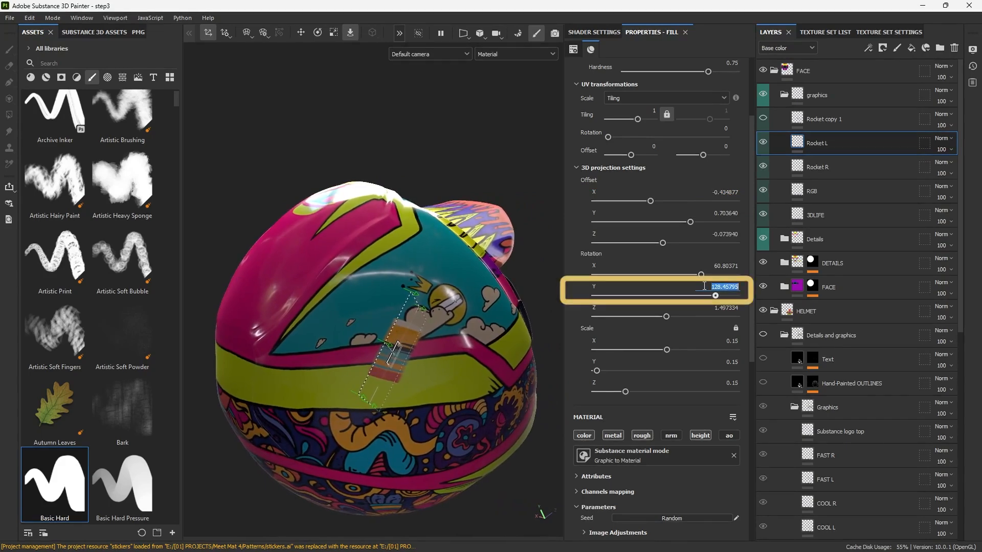
pyautogui.write('-')
pyautogui.press('Return')
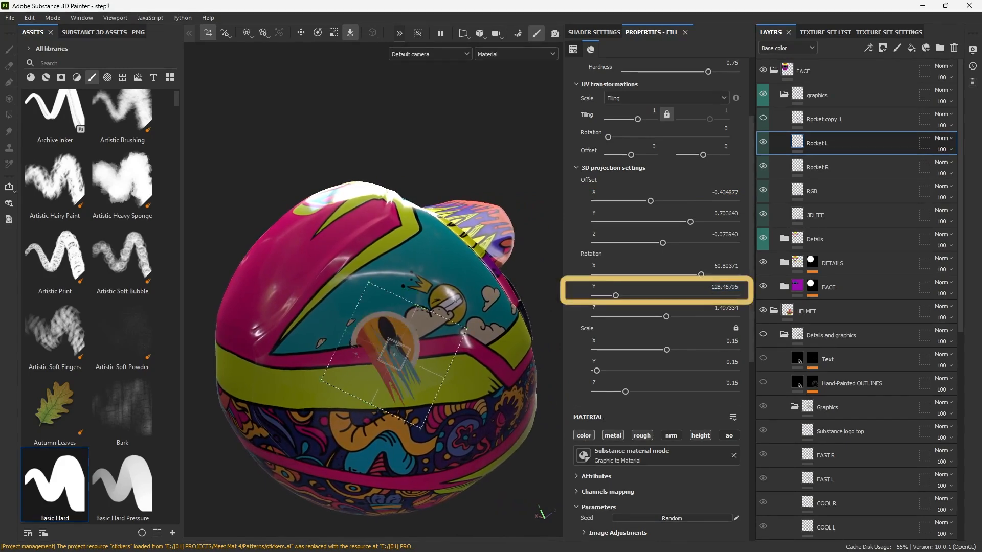
pyautogui.keyDown('alt'); pyautogui.moveTo(360, 251); pyautogui.dragTo(331, 343); pyautogui.keyUp('alt')
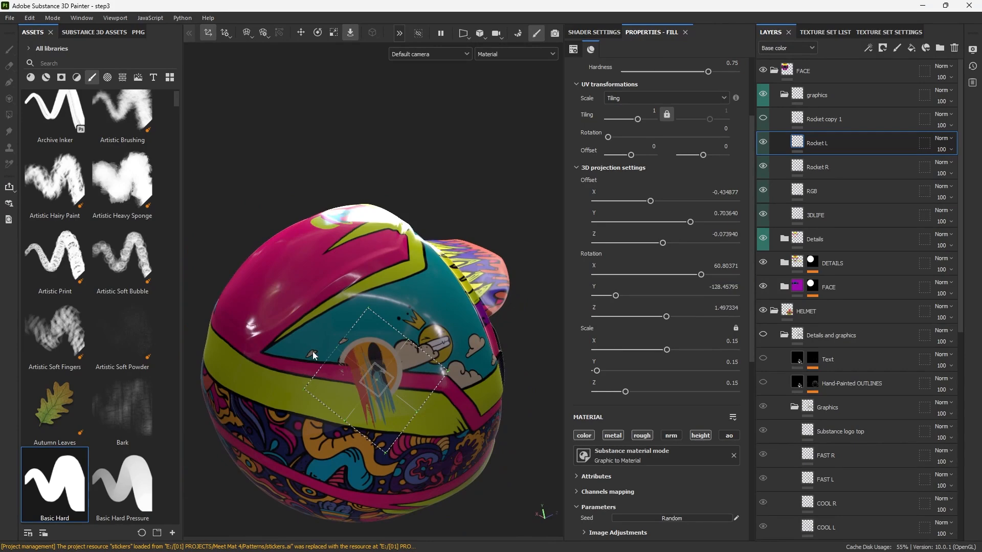
pyautogui.keyDown('alt'); pyautogui.moveTo(373, 290); pyautogui.dragTo(277, 321); pyautogui.keyUp('alt')
pyautogui.keyDown('alt'); pyautogui.moveTo(397, 290); pyautogui.dragTo(435, 260); pyautogui.keyUp('alt')
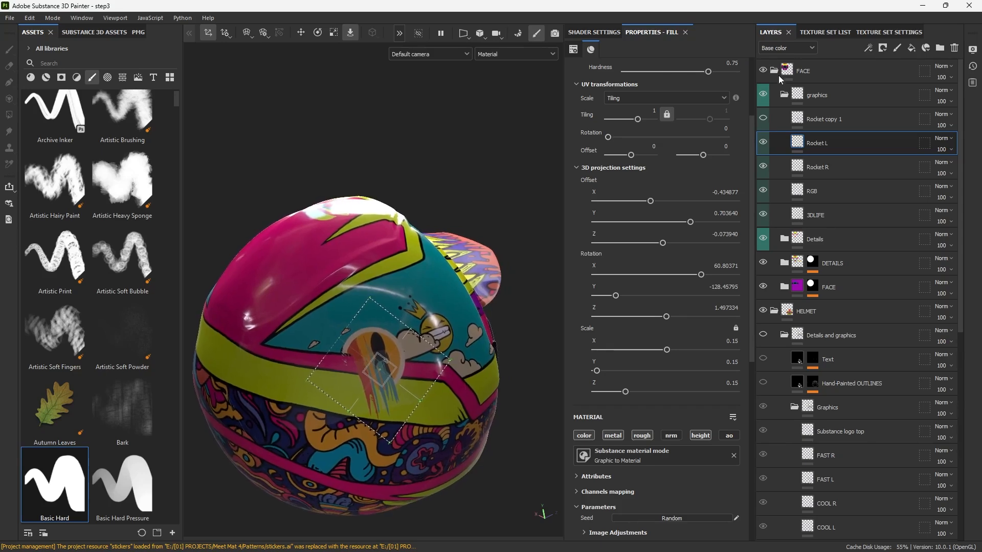
# - Compare the opposite-side rocket sticker with the Details and graphics stickers by toggling the visibility of the two graphics folders
pyautogui.click(764, 94)
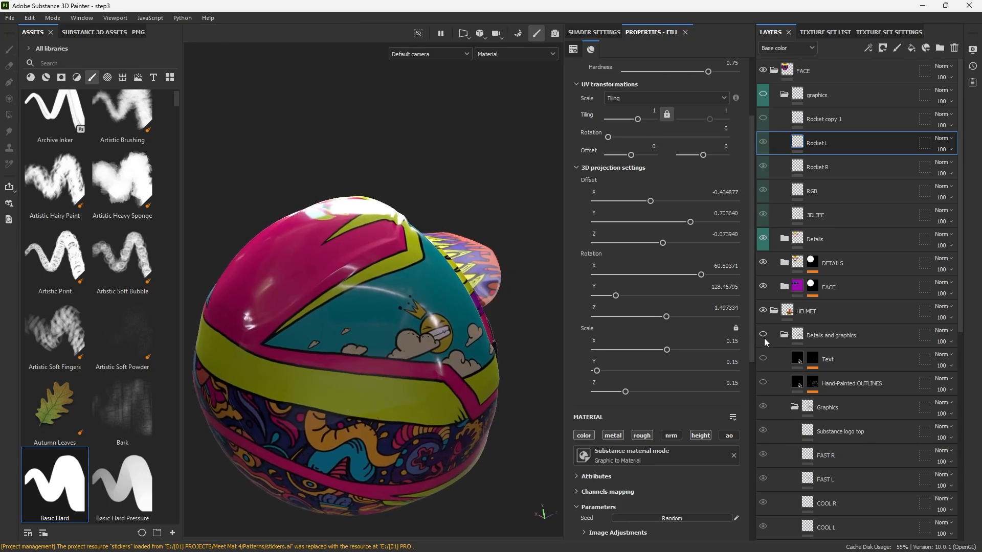
pyautogui.keyDown('alt'); pyautogui.moveTo(460, 317); pyautogui.dragTo(267, 303); pyautogui.keyUp('alt')
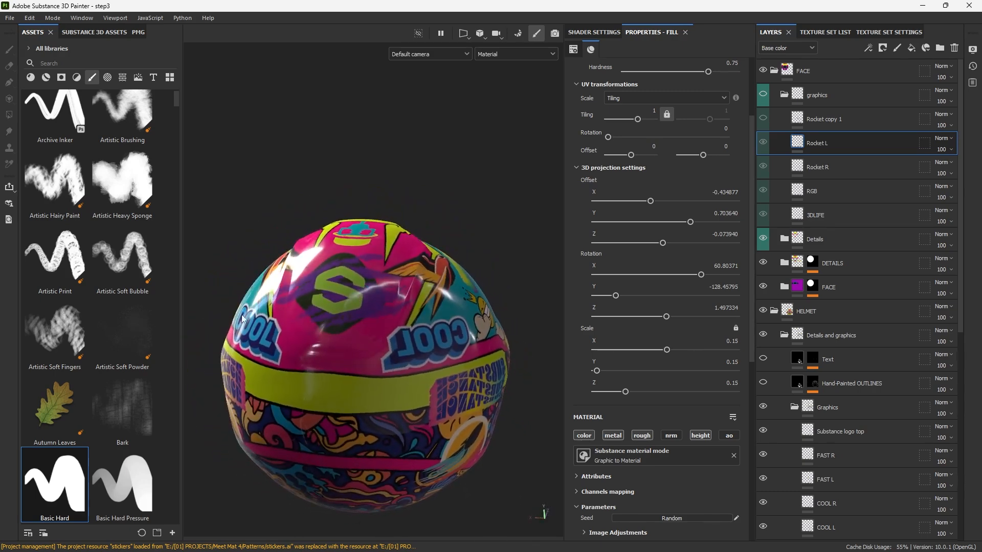
pyautogui.keyDown('alt'); pyautogui.moveTo(398, 343); pyautogui.dragTo(409, 290); pyautogui.keyUp('alt')
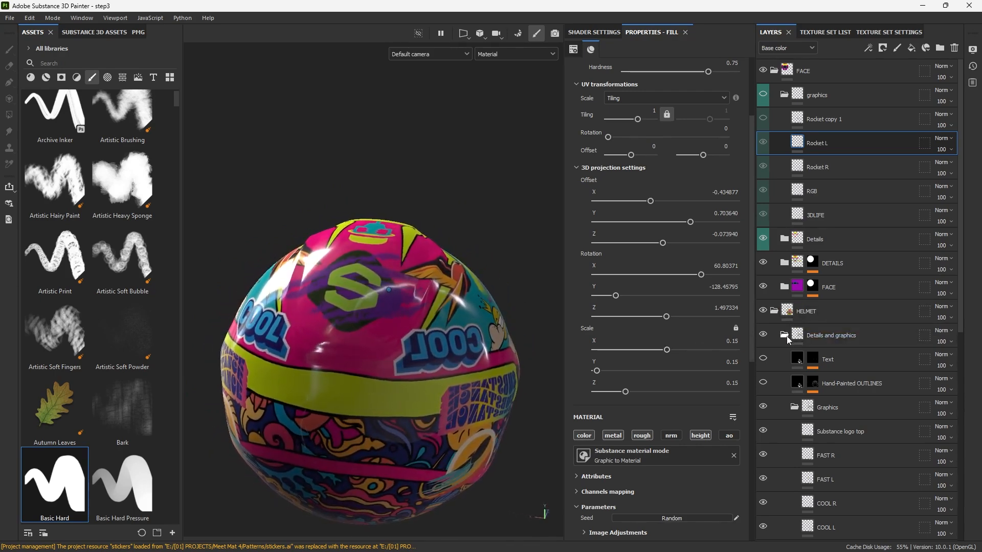
pyautogui.click(762, 334)
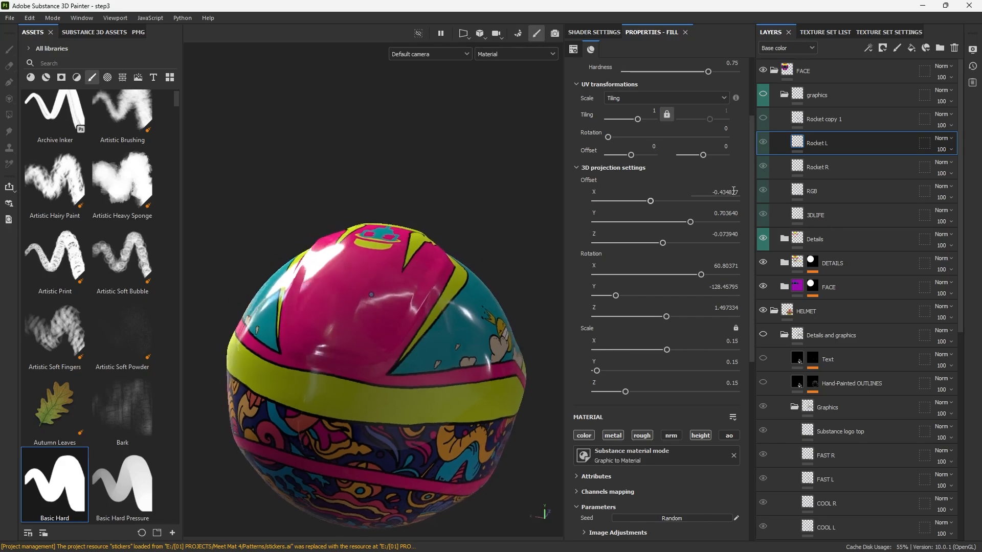
pyautogui.click(763, 94)
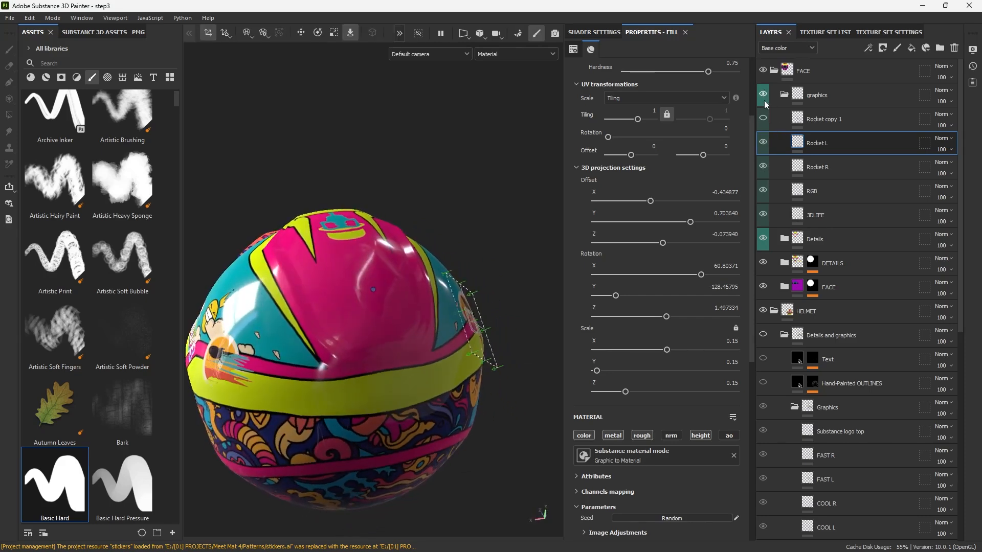
pyautogui.keyDown('alt'); pyautogui.moveTo(504, 294); pyautogui.dragTo(427, 367); pyautogui.keyUp('alt')
pyautogui.keyDown('alt'); pyautogui.moveTo(413, 371); pyautogui.dragTo(397, 358, button='middle'); pyautogui.keyUp('alt')
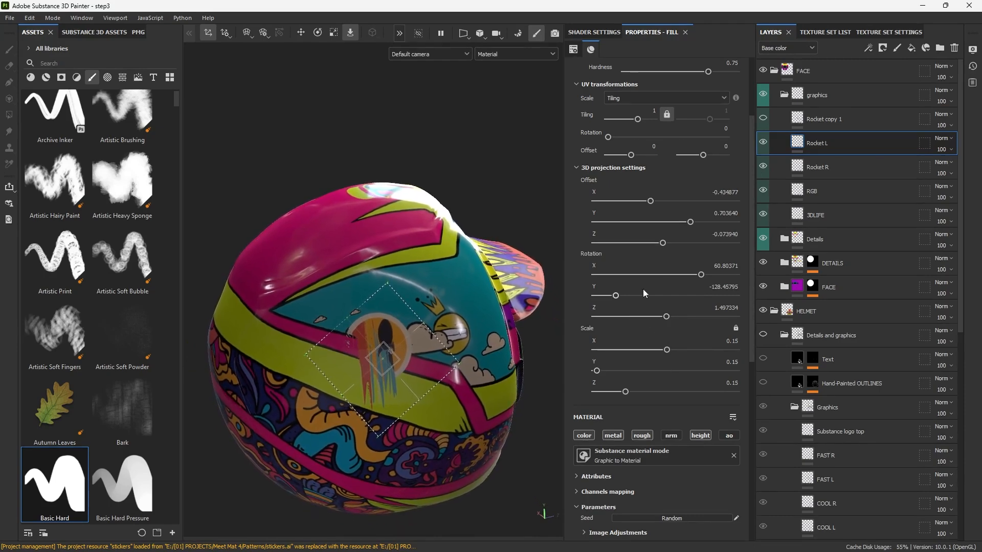
# - Mirror the Rocket L sticker with a 3D projection X scale of -0.15 and set its Z rotation to -1.96
pyautogui.moveTo(666, 316); pyautogui.dragTo(694, 310)
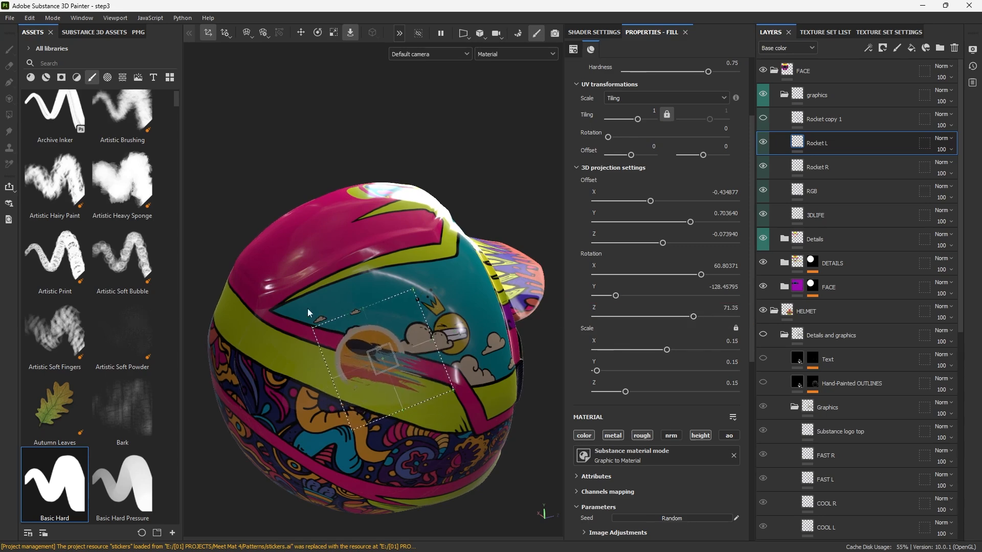
pyautogui.keyDown('alt'); pyautogui.moveTo(296, 325); pyautogui.dragTo(689, 349); pyautogui.keyUp('alt')
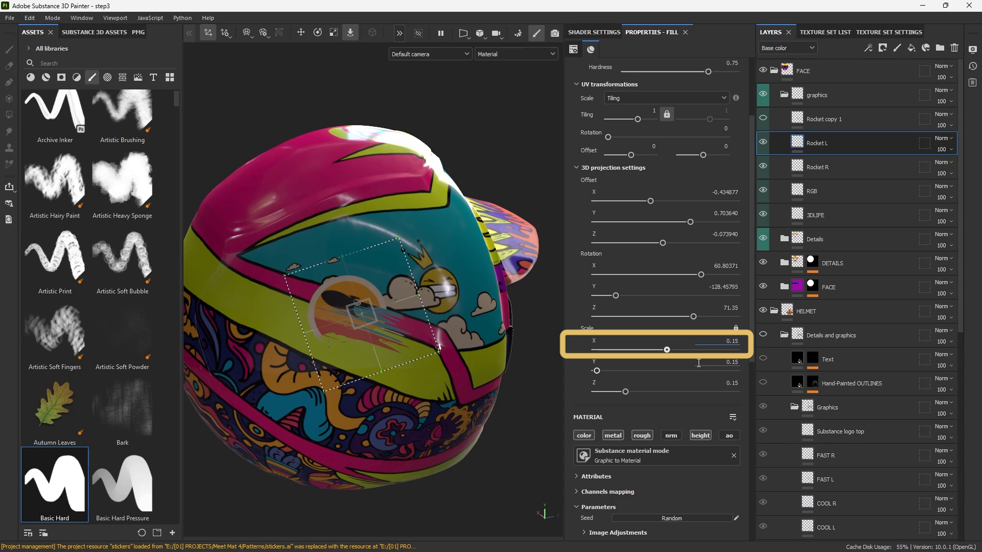
pyautogui.press('Return')
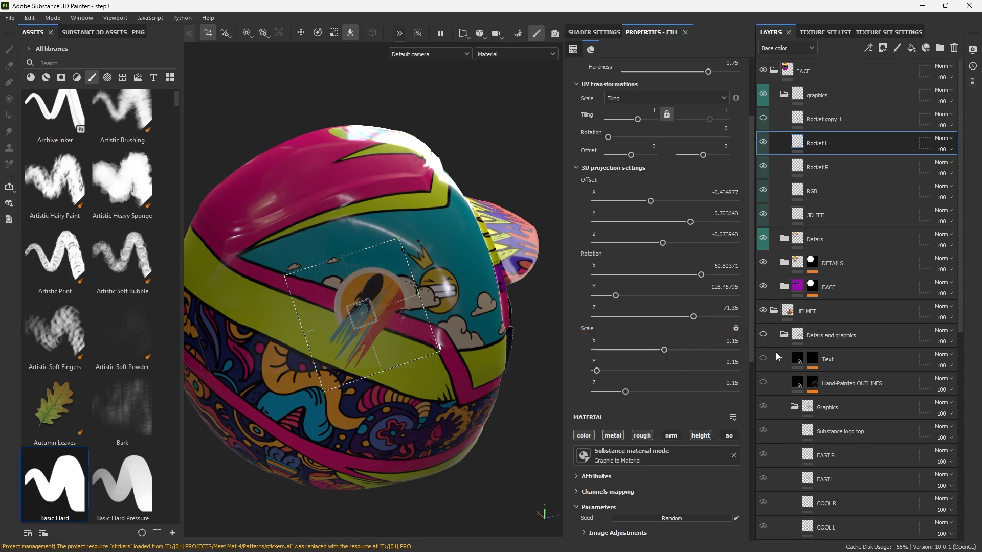
pyautogui.moveTo(694, 316); pyautogui.dragTo(665, 317)
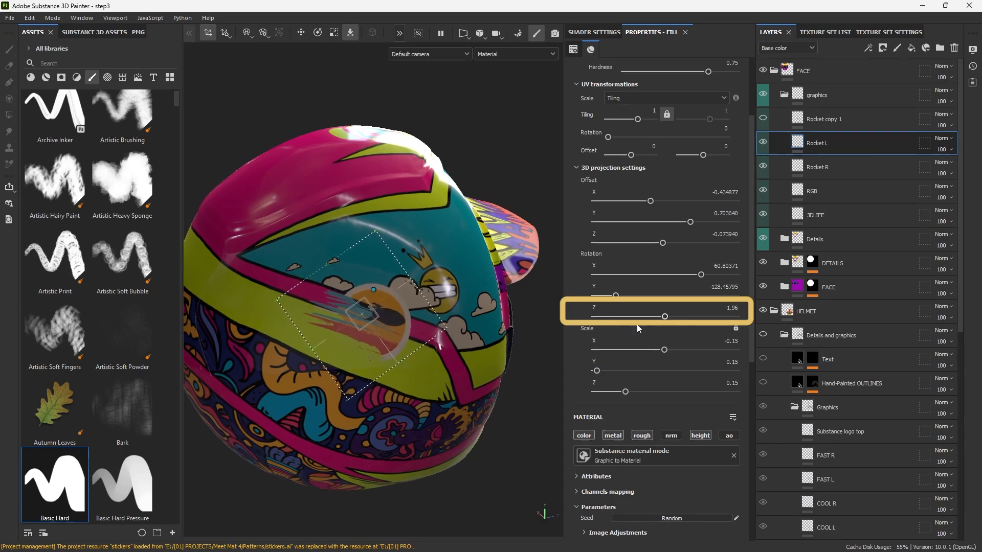
# - Inspect the rocket stickers on both sides of the helmet, comparing their placement and orientation
pyautogui.scroll(-3, 430, 323)
pyautogui.keyDown('alt'); pyautogui.moveTo(429, 322); pyautogui.dragTo(446, 380); pyautogui.keyUp('alt')
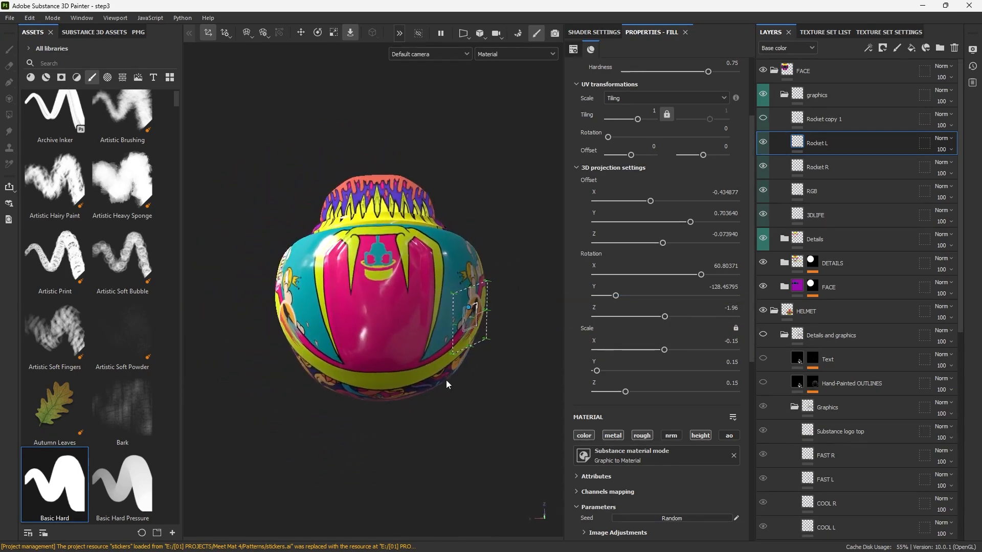
pyautogui.keyDown('alt'); pyautogui.moveTo(436, 310); pyautogui.dragTo(444, 280); pyautogui.keyUp('alt')
pyautogui.scroll(5, 398, 285)
pyautogui.scroll(-5, 391, 307)
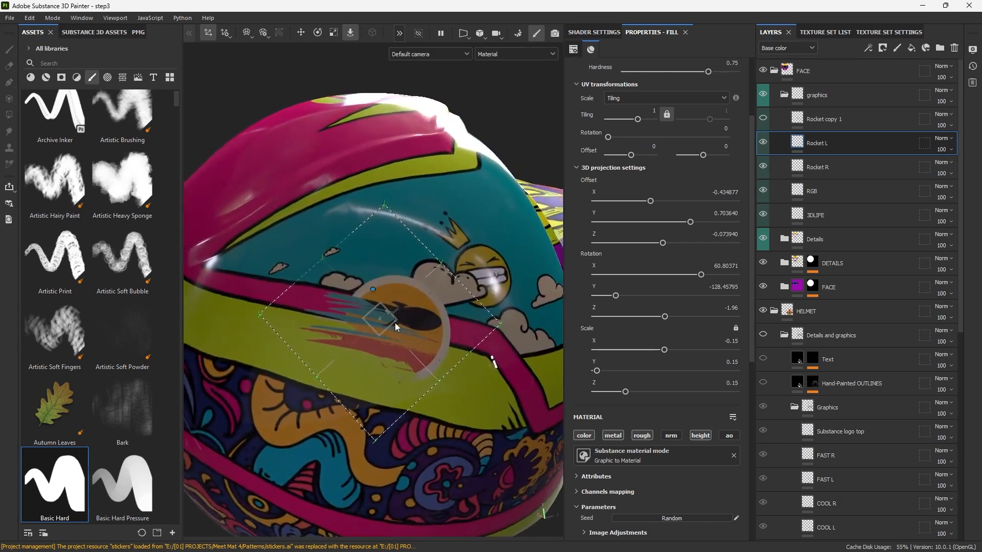
pyautogui.keyDown('alt'); pyautogui.moveTo(281, 352); pyautogui.dragTo(424, 361); pyautogui.keyUp('alt')
pyautogui.keyDown('alt'); pyautogui.moveTo(664, 297); pyautogui.dragTo(671, 298); pyautogui.keyUp('alt')
pyautogui.scroll(-1, 391, 290)
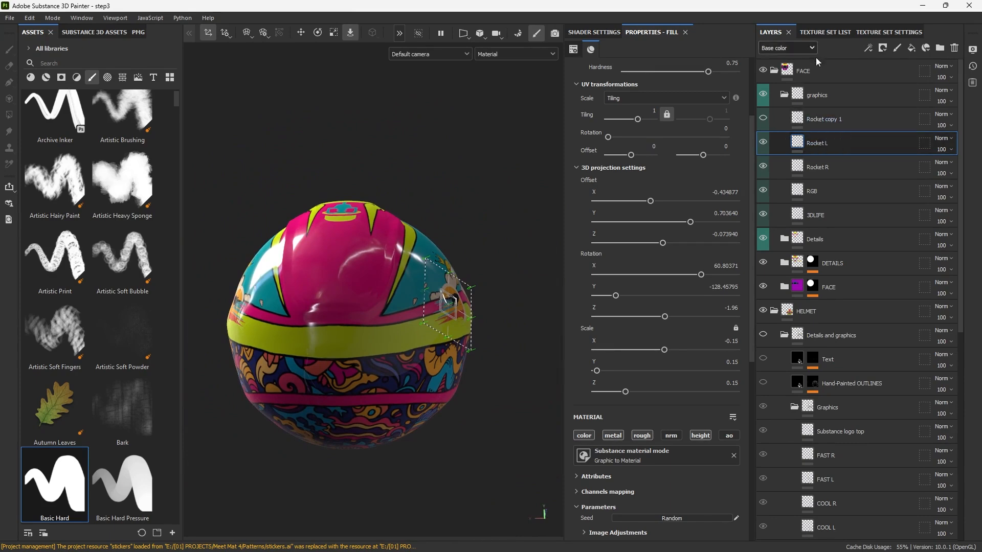
pyautogui.keyDown('shift'); pyautogui.moveTo(434, 186); pyautogui.dragTo(404, 188, button='right'); pyautogui.keyUp('shift')
pyautogui.keyDown('alt'); pyautogui.moveTo(399, 179); pyautogui.dragTo(453, 266); pyautogui.keyUp('alt')
# - Collapse and hide the graphics folder under FACE, and show the Details and graphics folder under HELMET
pyautogui.click(785, 95)
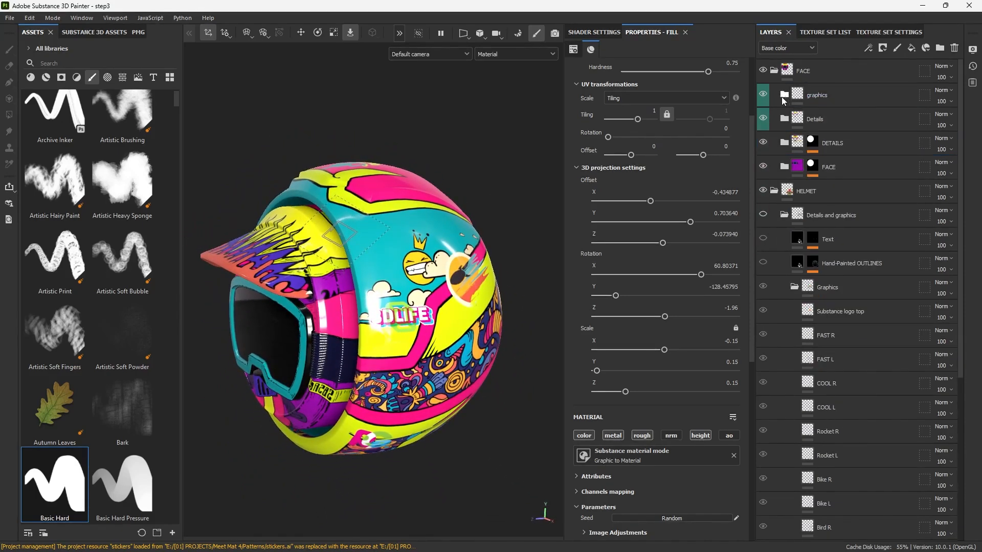
pyautogui.click(762, 94)
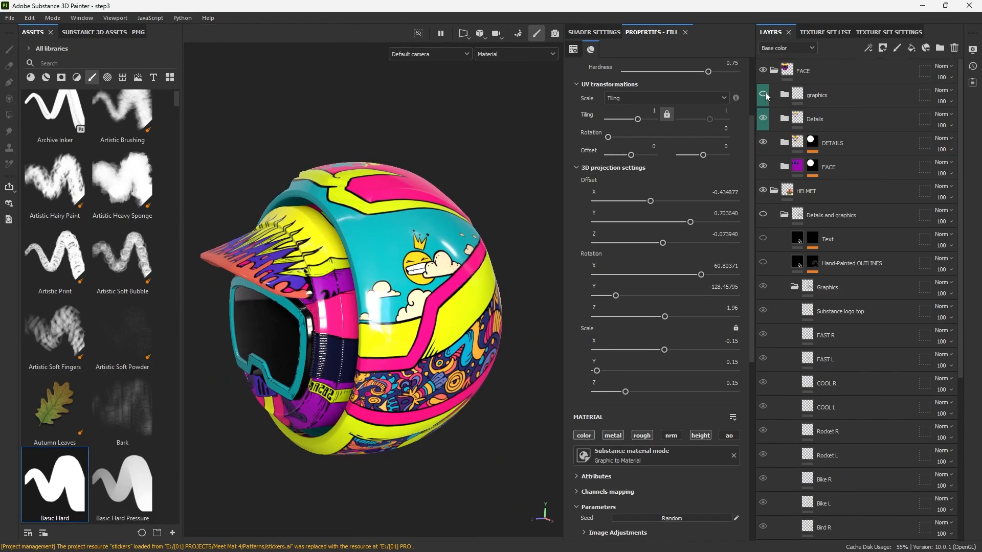
pyautogui.click(763, 215)
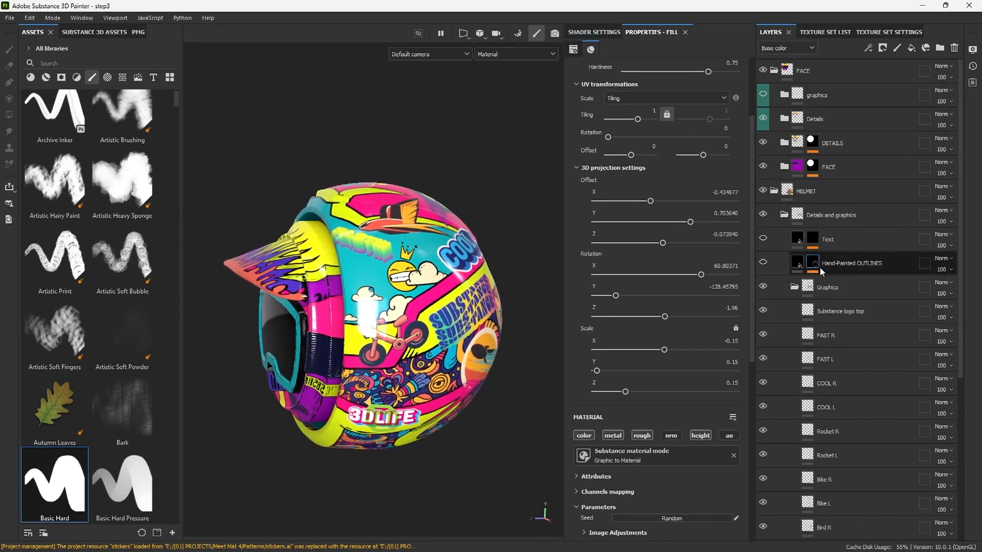
# - Compare the helmet with and without the Hand-Painted OUTLINES layer, leaving the layer visible
pyautogui.click(763, 263)
pyautogui.click(763, 263)
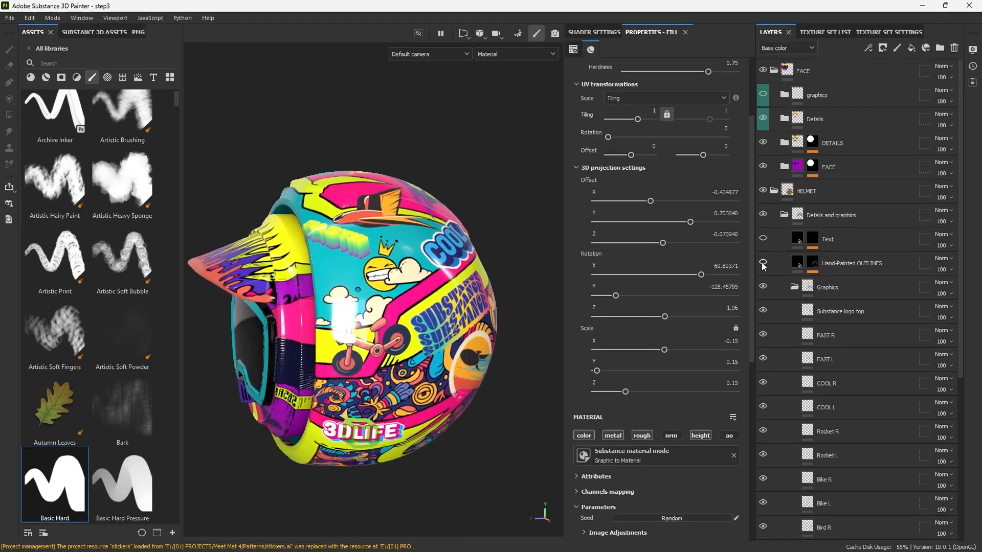
pyautogui.keyDown('alt'); pyautogui.moveTo(416, 332); pyautogui.dragTo(493, 333, button='right'); pyautogui.keyUp('alt')
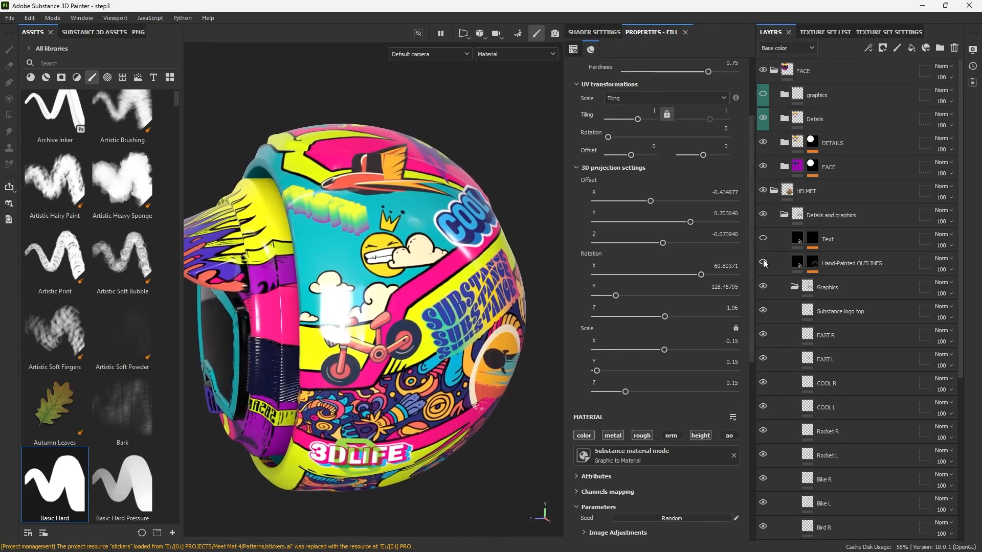
pyautogui.click(763, 262)
pyautogui.click(763, 263)
pyautogui.click(763, 263)
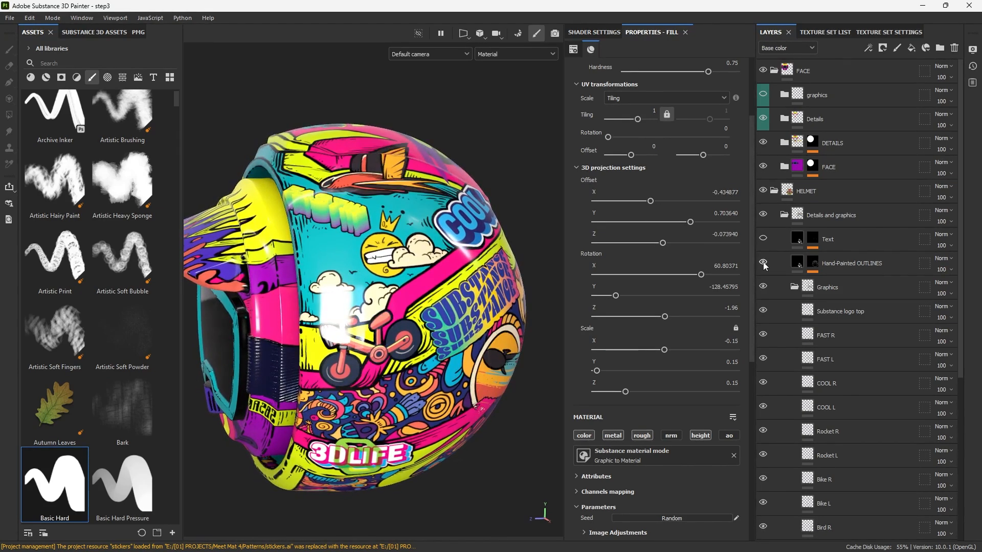
pyautogui.click(763, 263)
pyautogui.click(763, 263)
# - Show the Text layer, examine its lettering on the helmet's side, and briefly compare with the graphics folder visible
pyautogui.keyDown('alt'); pyautogui.moveTo(266, 188); pyautogui.dragTo(335, 190, button='right'); pyautogui.keyUp('alt')
pyautogui.moveTo(335, 190)
pyautogui.keyDown('alt'); pyautogui.mouseDown()
pyautogui.moveTo(155, 377)
pyautogui.moveTo(317, 302)
pyautogui.mouseUp(); pyautogui.keyUp('alt')
pyautogui.click(764, 239)
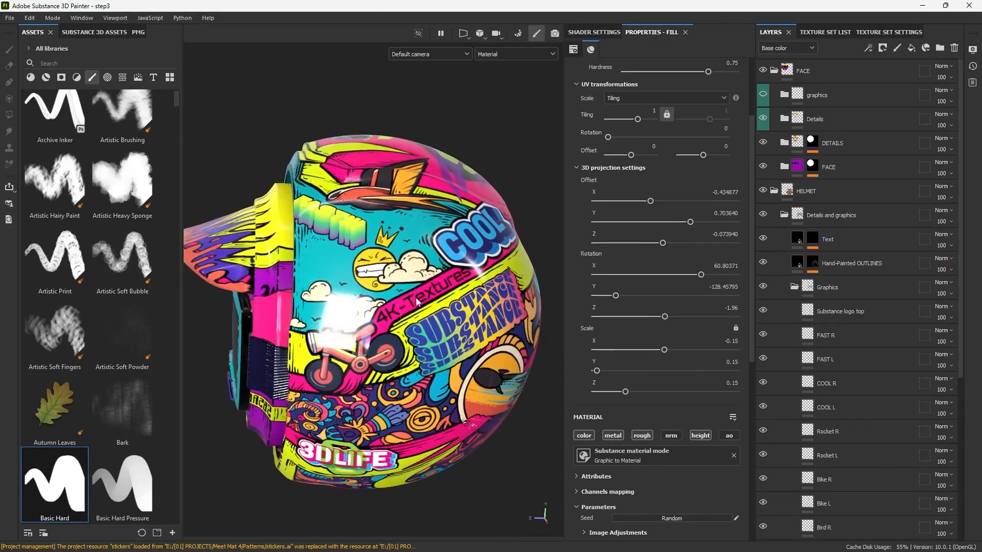
pyautogui.keyDown('alt'); pyautogui.moveTo(417, 302); pyautogui.dragTo(433, 296); pyautogui.keyUp('alt')
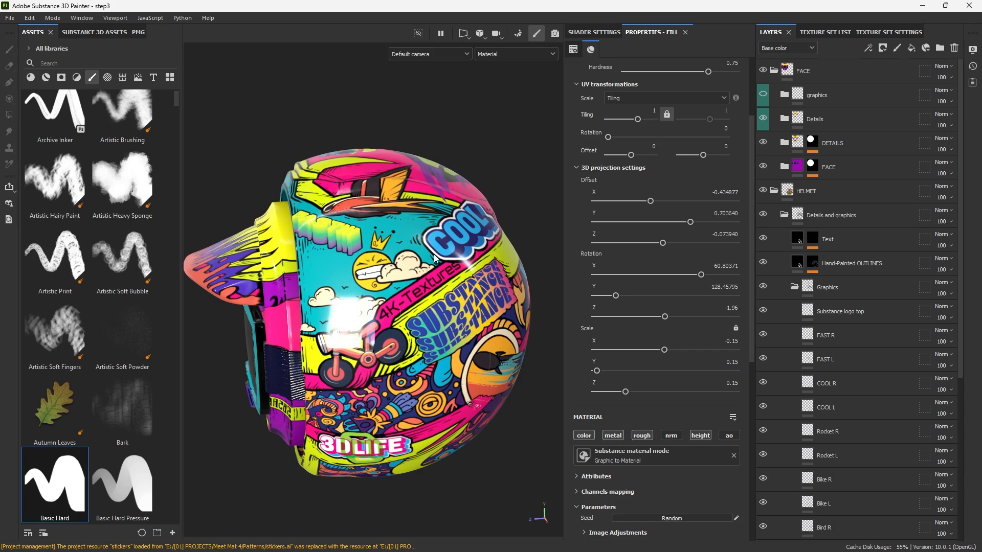
pyautogui.keyDown('alt'); pyautogui.moveTo(434, 254); pyautogui.dragTo(432, 254); pyautogui.keyUp('alt')
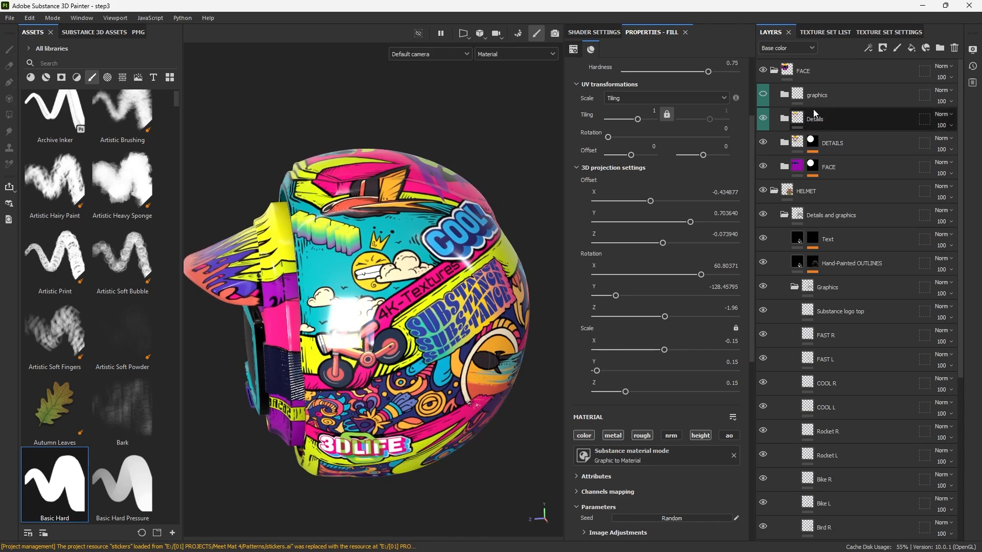
pyautogui.click(763, 95)
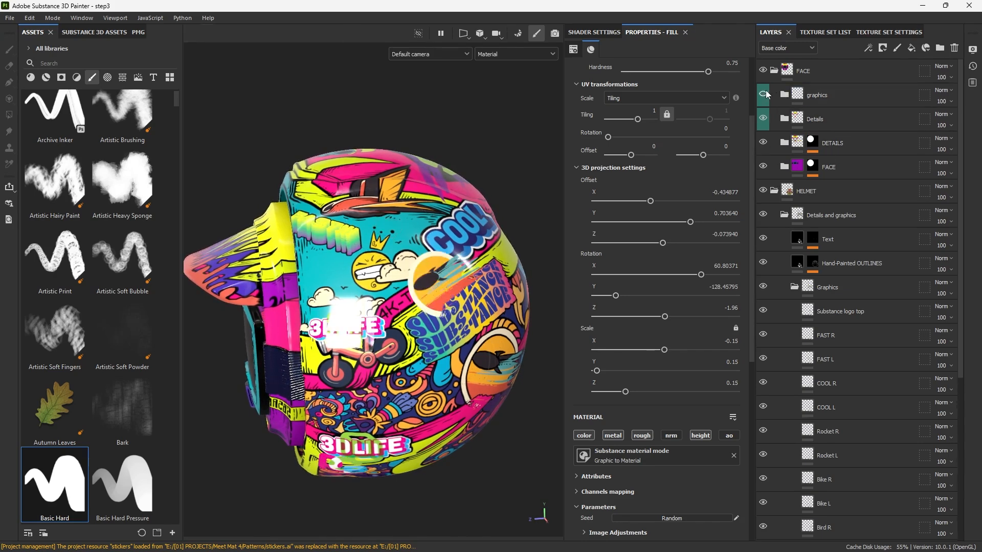
pyautogui.click(763, 95)
# - Place the AniMe Matrix - MB_EN font as a mask decal on the yellow band at the helmet's back
pyautogui.click(856, 238)
pyautogui.keyDown('alt'); pyautogui.moveTo(419, 177); pyautogui.dragTo(433, 175); pyautogui.keyUp('alt')
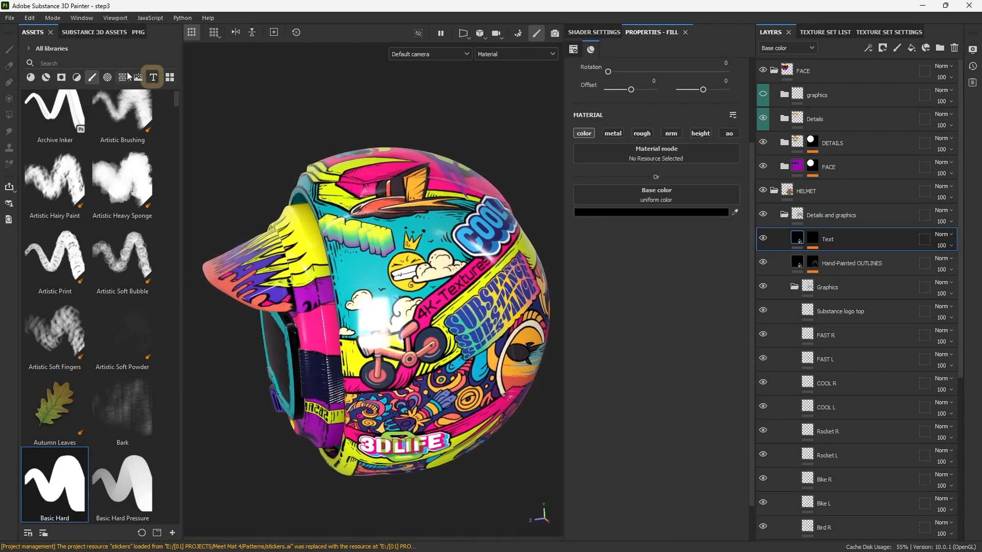
pyautogui.click(154, 77)
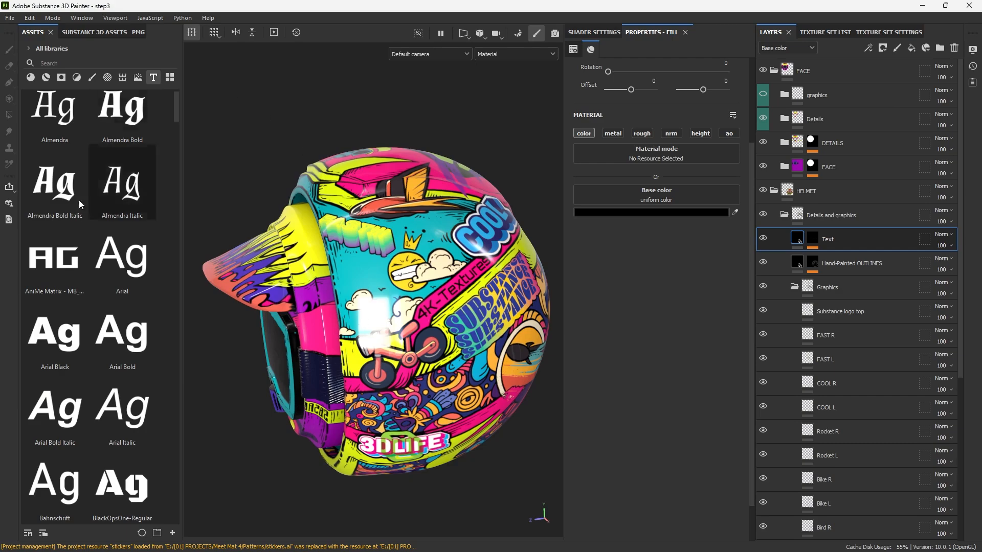
pyautogui.keyDown('alt'); pyautogui.moveTo(463, 176); pyautogui.dragTo(438, 34); pyautogui.keyUp('alt')
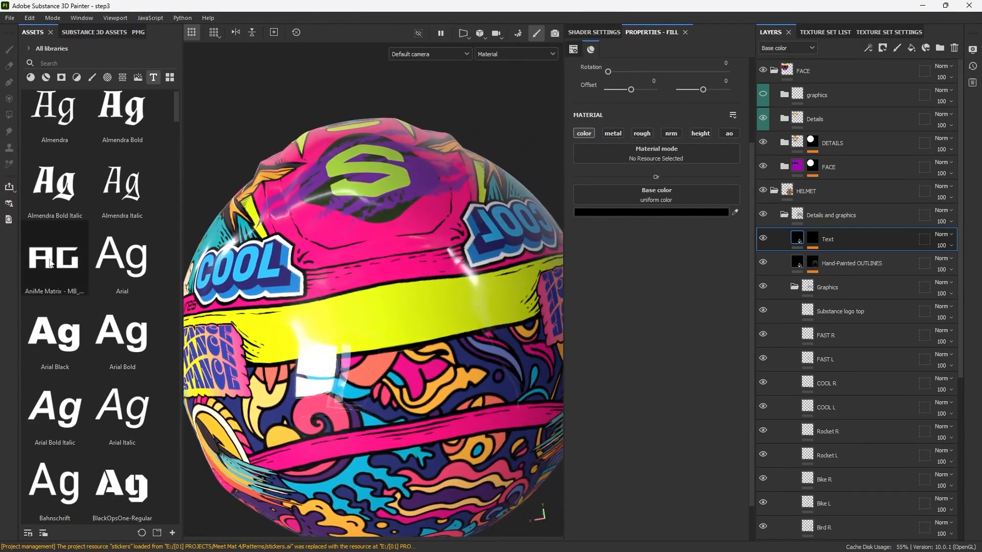
pyautogui.moveTo(51, 263); pyautogui.dragTo(405, 316)
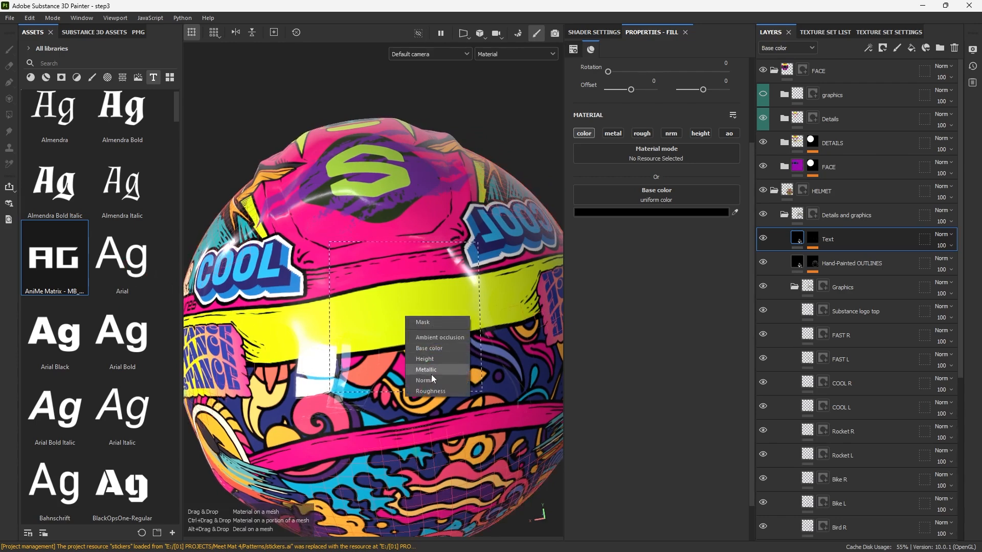
pyautogui.click(424, 323)
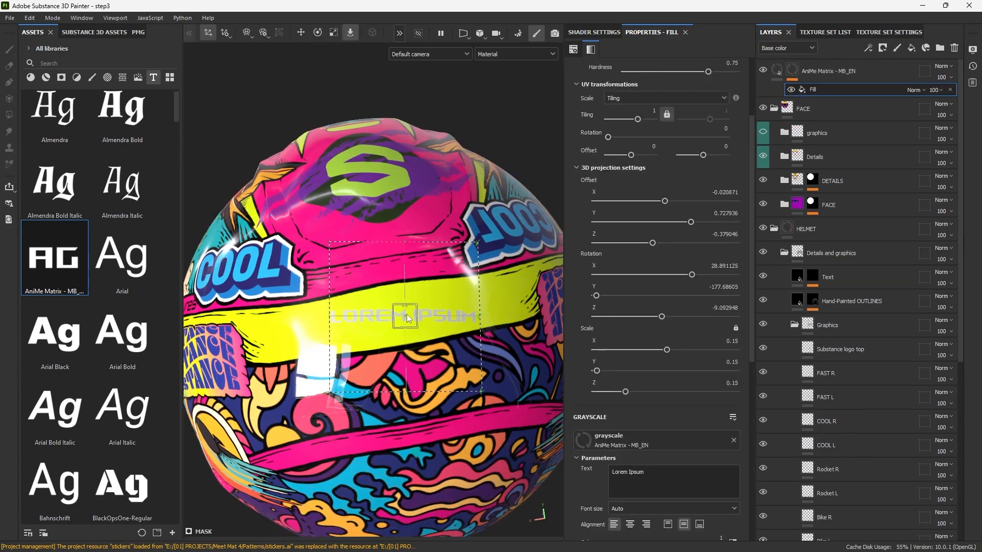
pyautogui.moveTo(408, 319)
pyautogui.keyDown('alt'); pyautogui.mouseDown()
pyautogui.moveTo(417, 321)
pyautogui.moveTo(396, 320)
pyautogui.mouseUp(); pyautogui.keyUp('alt')
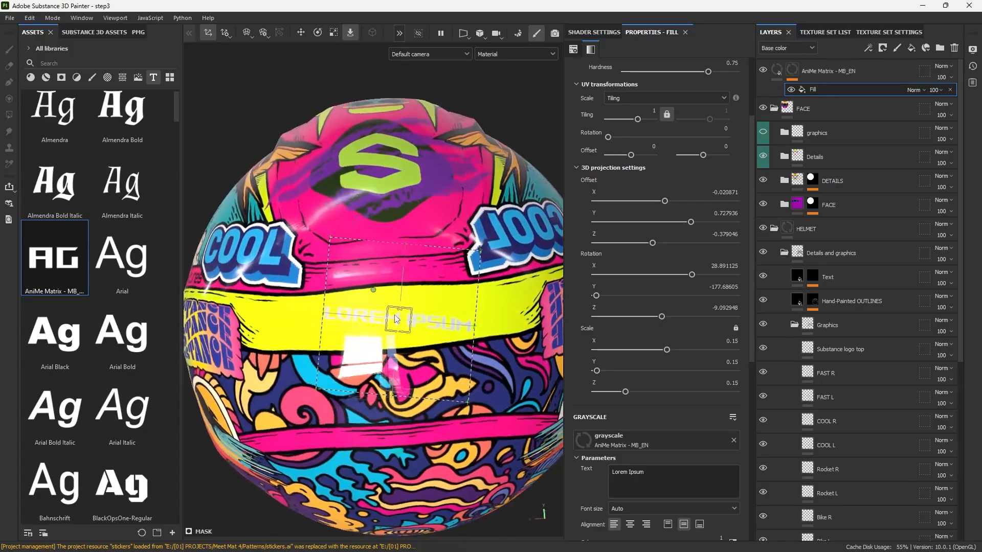
# - Move the AniMe Matrix - MB_EN layer above Text in the Details and graphics folder, keeping only its color channel active
pyautogui.moveTo(833, 172); pyautogui.dragTo(840, 264)
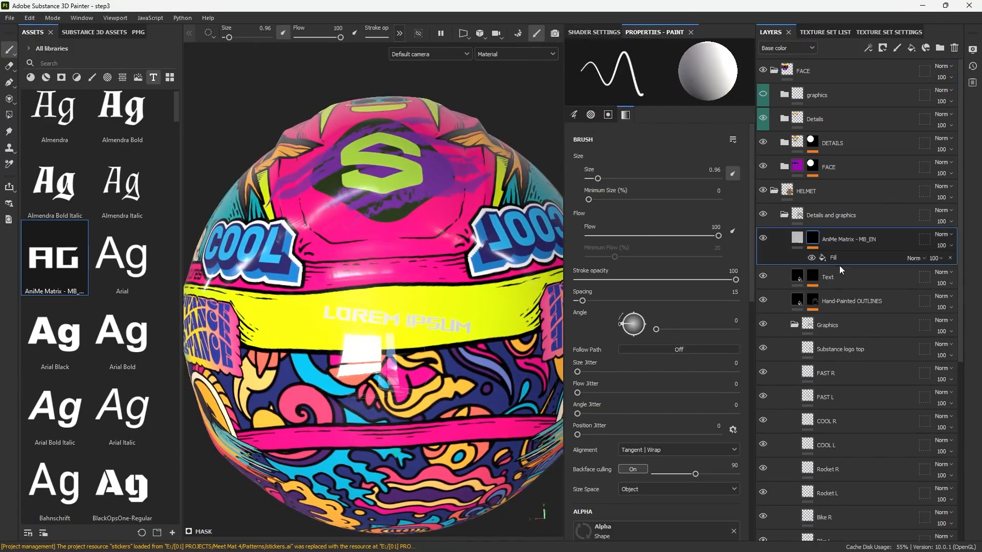
pyautogui.click(797, 239)
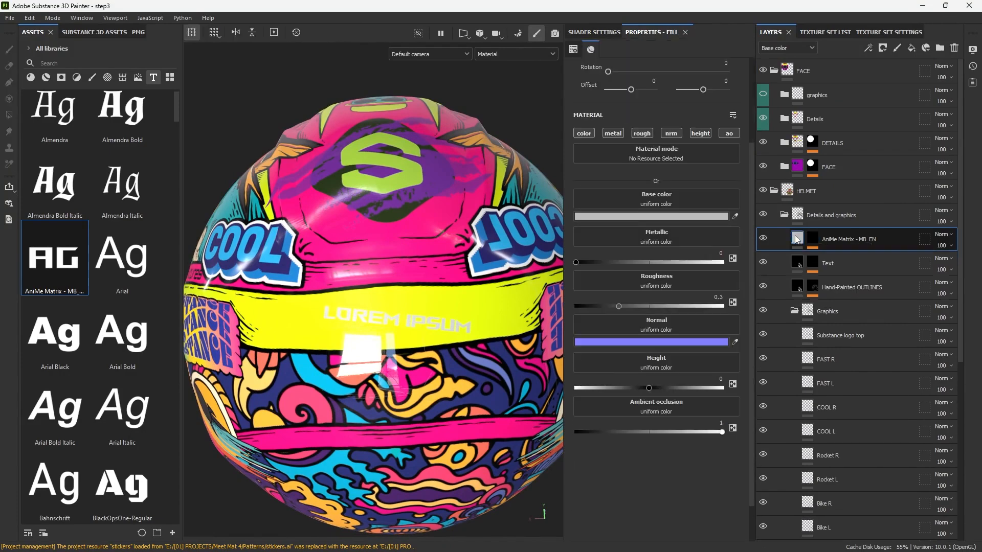
pyautogui.click(583, 134)
# - Set the AniMe Matrix - MB_EN layer's base color to the helmet's pink, sampled from the model
pyautogui.click(668, 213)
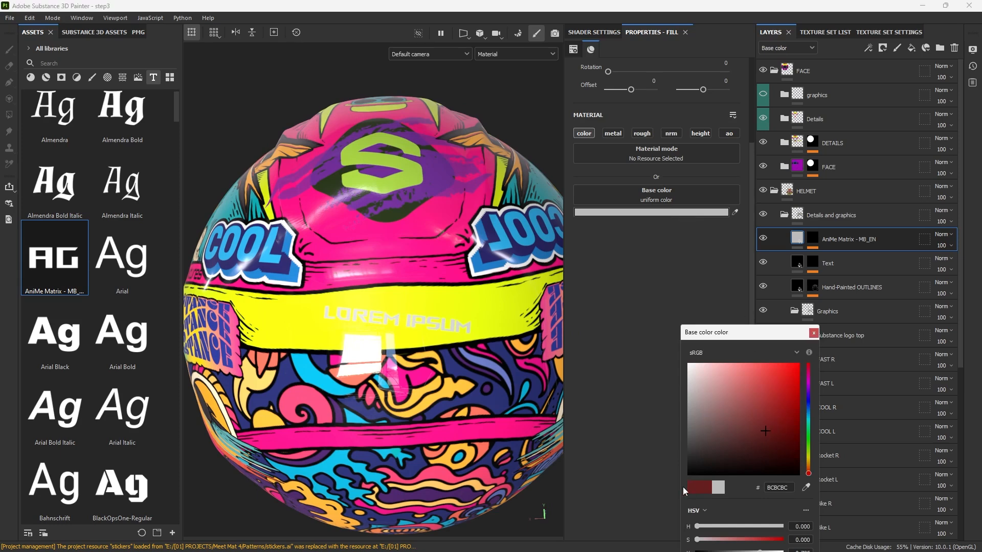
pyautogui.moveTo(683, 487); pyautogui.dragTo(684, 358)
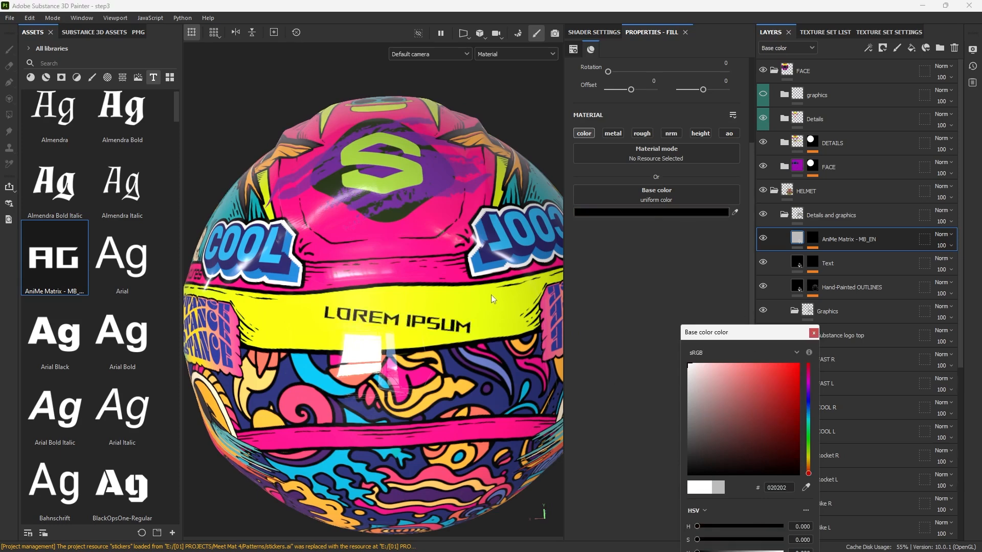
pyautogui.click(814, 333)
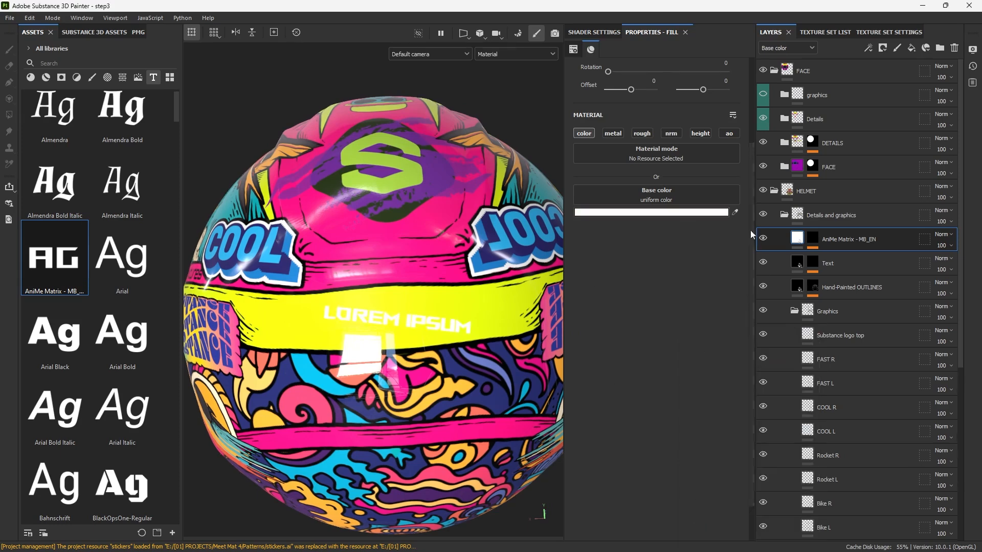
pyautogui.click(428, 229)
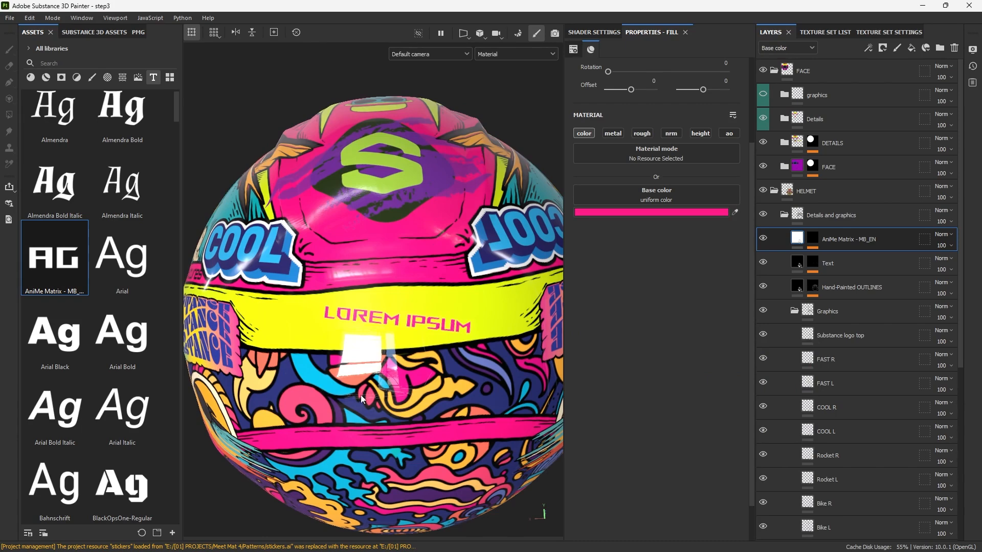
# - Center and straighten the text projection on the yellow band, with scale about 0.219 and Z rotation about -0.62
pyautogui.click(813, 239)
pyautogui.click(834, 258)
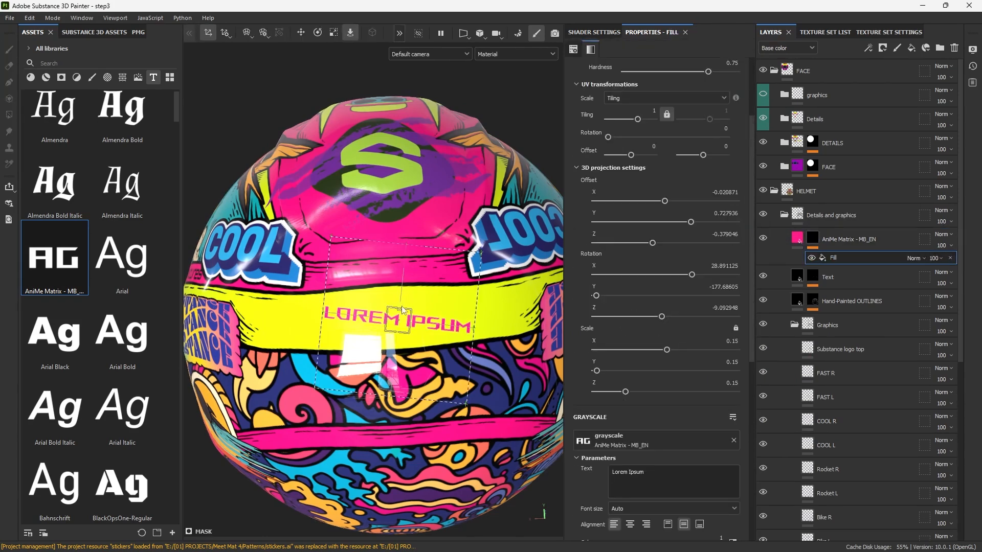
pyautogui.moveTo(402, 307); pyautogui.dragTo(428, 284)
pyautogui.press('e')
pyautogui.press('r')
pyautogui.moveTo(398, 325); pyautogui.dragTo(411, 306)
pyautogui.press('e')
pyautogui.press('w')
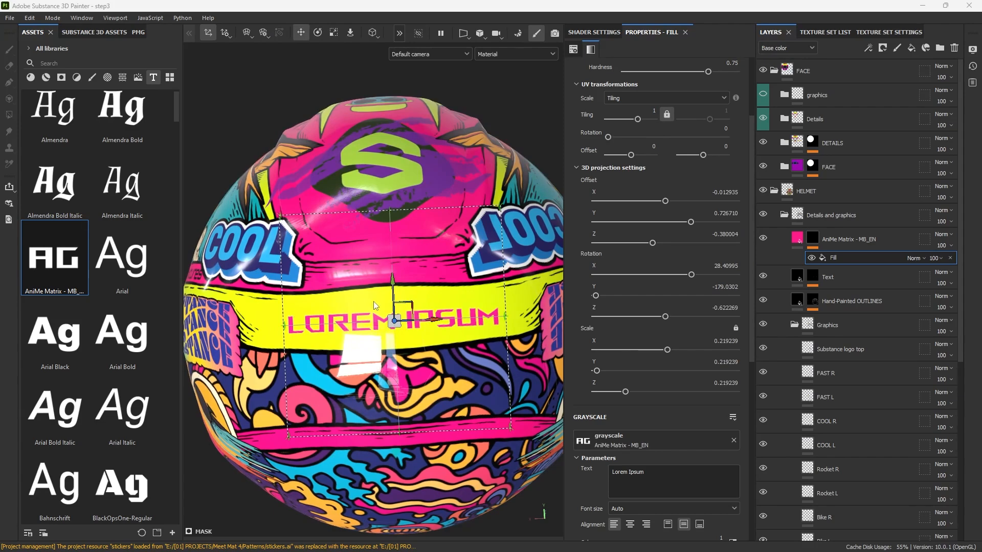
pyautogui.keyDown('alt'); pyautogui.moveTo(373, 302); pyautogui.dragTo(392, 300); pyautogui.keyUp('alt')
pyautogui.keyDown('alt'); pyautogui.moveTo(392, 301); pyautogui.dragTo(503, 278, button='right'); pyautogui.keyUp('alt')
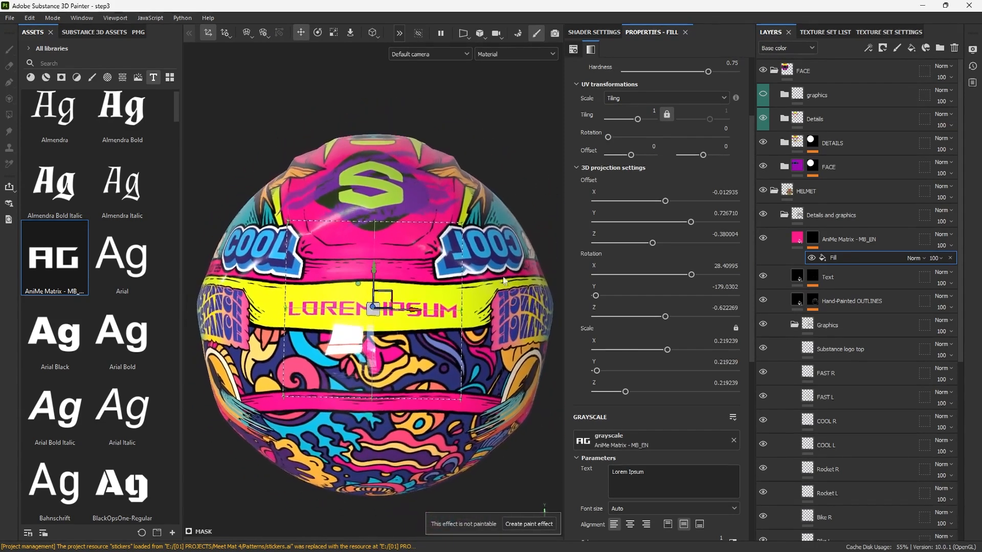
# - Replace the Lorem Ipsum placeholder on the helmet's yellow band with the text THE ROOKIES
pyautogui.scroll(3, 662, 106)
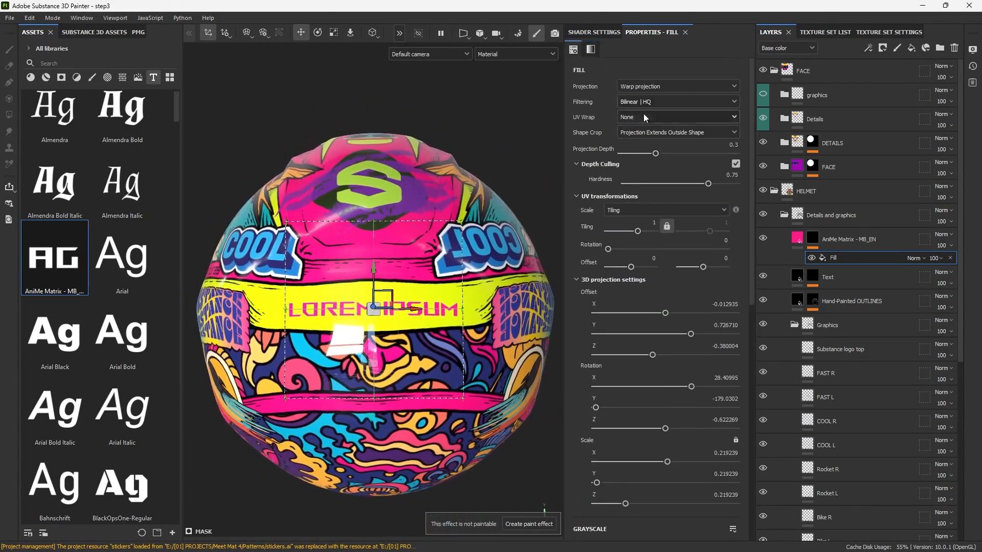
pyautogui.click(587, 281)
pyautogui.scroll(-3, 637, 217)
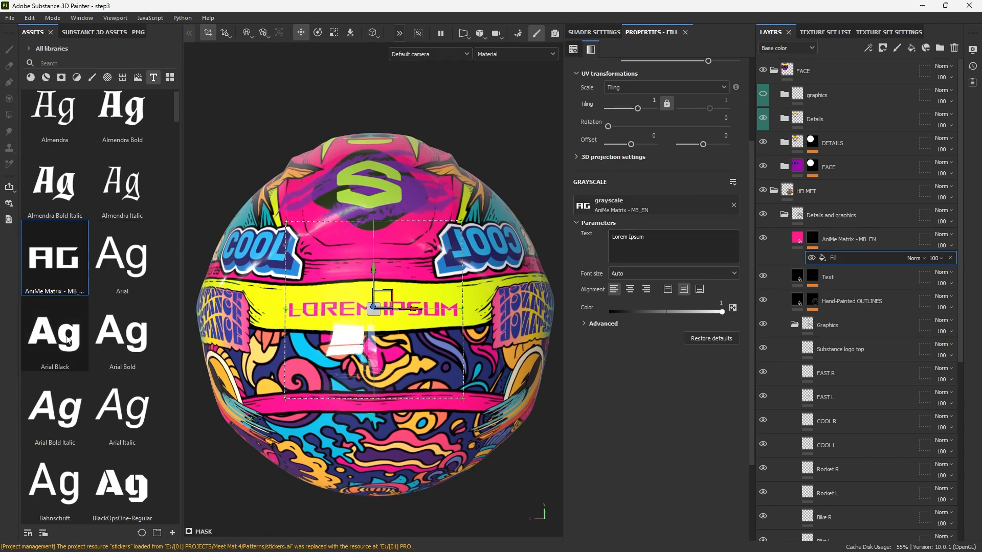
pyautogui.moveTo(685, 235); pyautogui.dragTo(588, 232)
pyautogui.click(719, 252)
pyautogui.hotkey('ctrl', 'a')
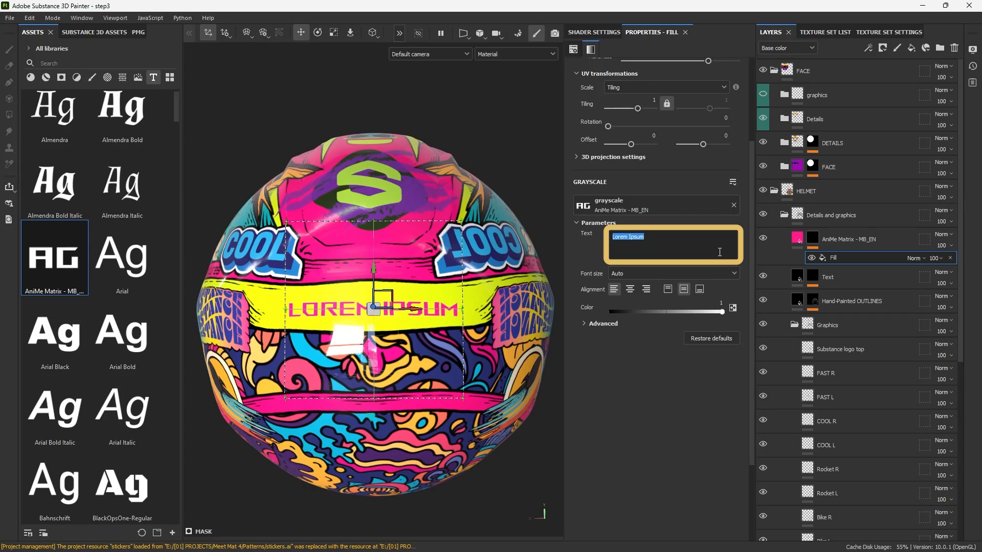
pyautogui.write('THE ROOKIES')
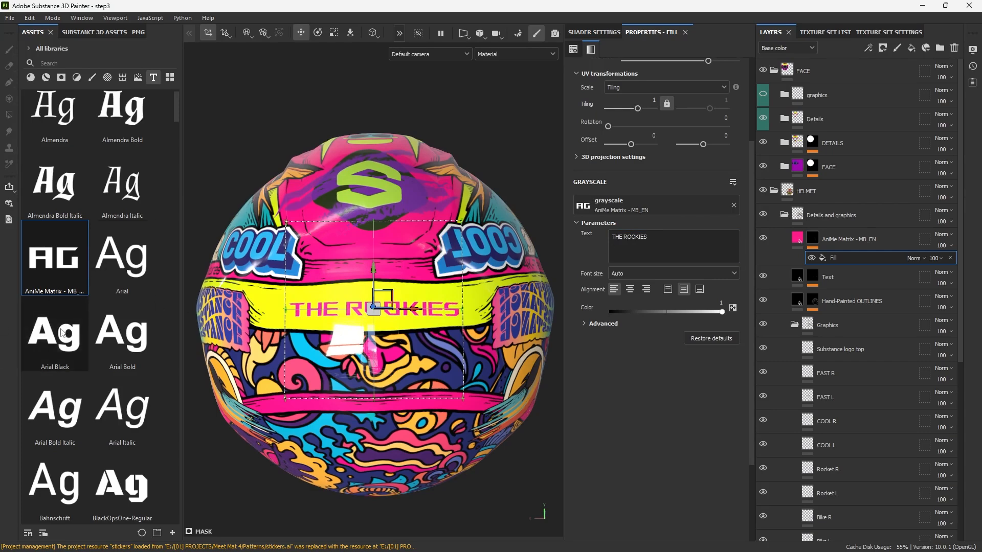
# - Try Arial Black, BlackOpsOne-Regular and Almendra Bold as the decal's font, and settle on BlackOpsOne-Regular
pyautogui.moveTo(57, 348); pyautogui.dragTo(646, 217)
pyautogui.scroll(1, 335, 323)
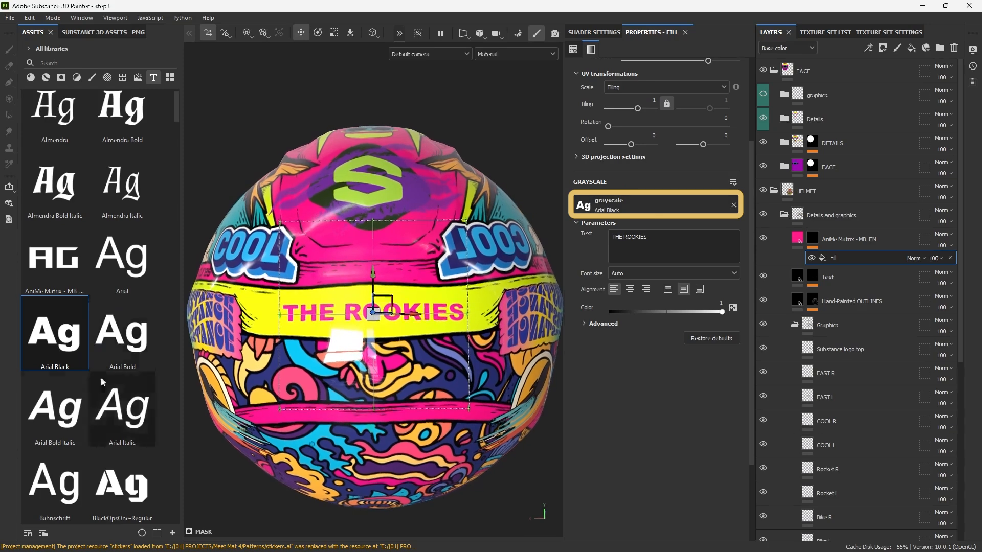
pyautogui.moveTo(121, 483); pyautogui.dragTo(594, 207)
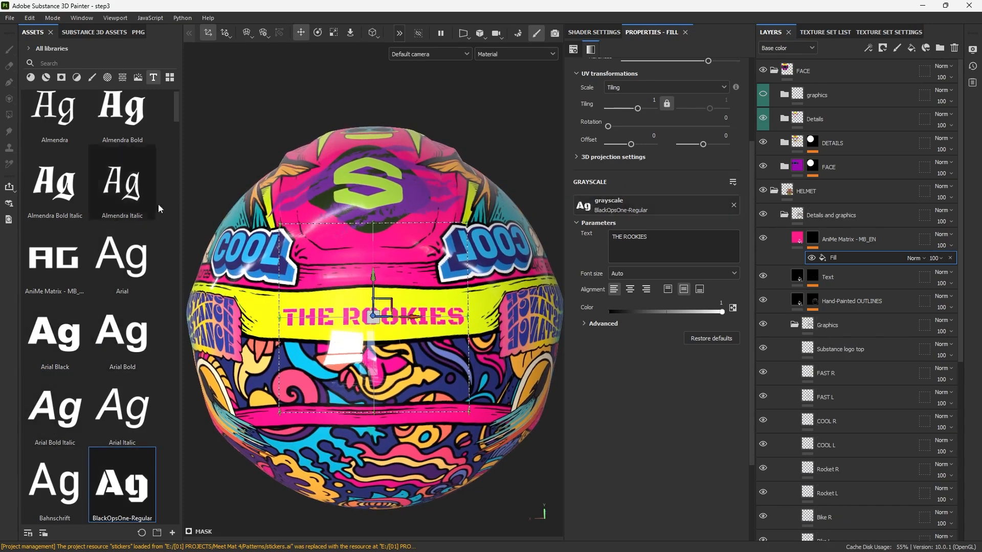
pyautogui.moveTo(122, 110); pyautogui.dragTo(642, 210)
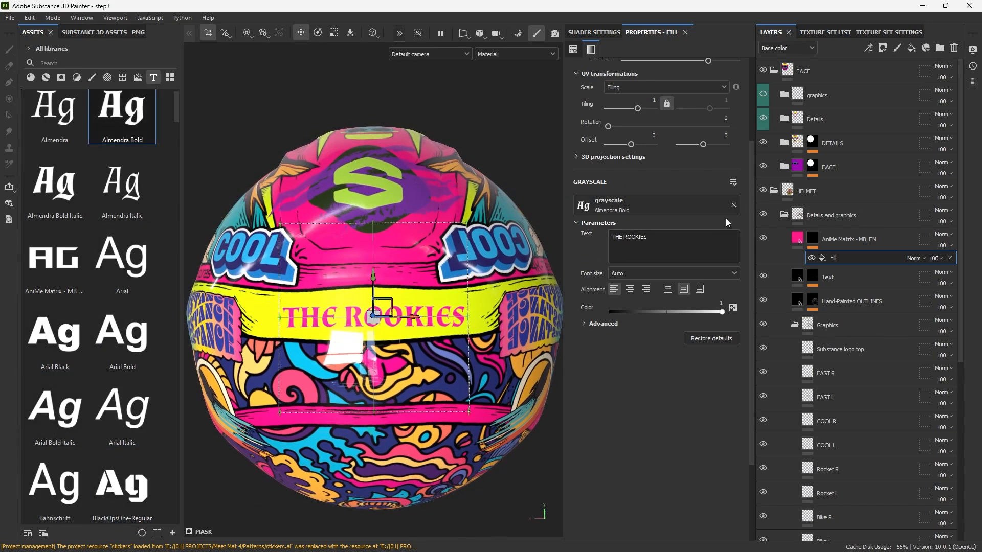
pyautogui.moveTo(122, 484); pyautogui.dragTo(653, 201)
# - Scale up the THE ROOKIES text projection uniformly so the lettering fills more of the yellow band's width
pyautogui.press('r')
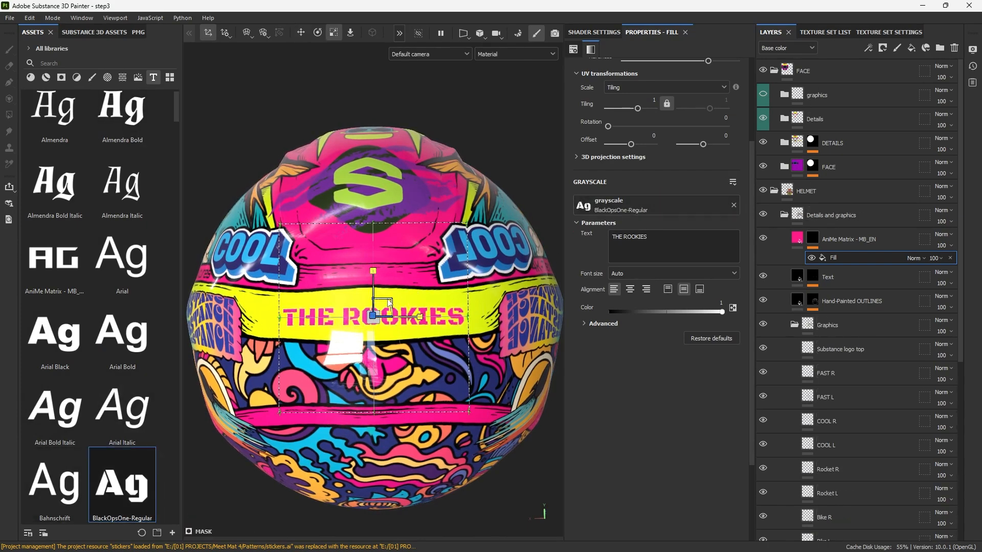
pyautogui.press('e')
pyautogui.press('r')
pyautogui.moveTo(387, 318)
pyautogui.mouseDown()
pyautogui.moveTo(400, 320)
pyautogui.moveTo(385, 320)
pyautogui.mouseUp()
pyautogui.press('w')
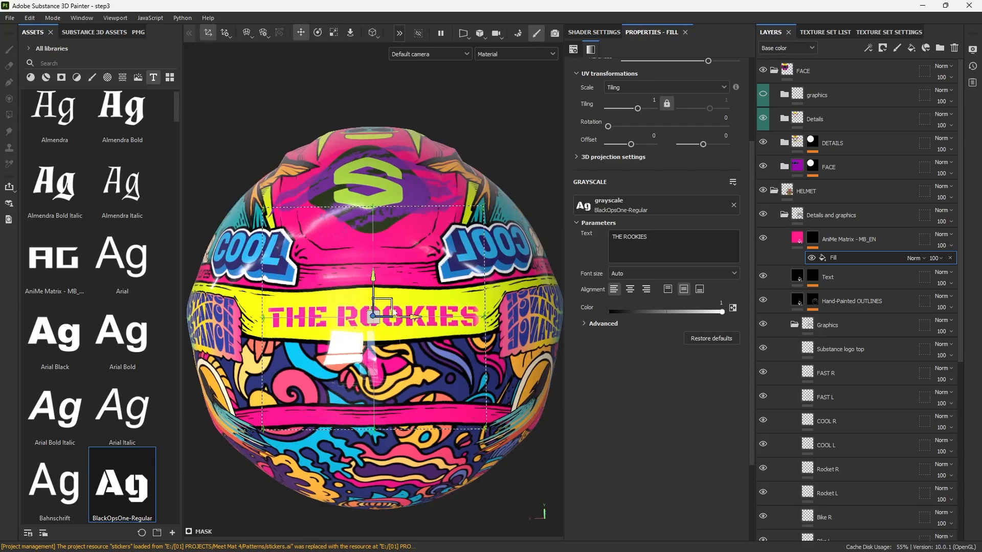
# - Try PATTERN as the wording of the band's text decal and restore it to THE ROOKIES
pyautogui.click(827, 276)
pyautogui.keyDown('alt'); pyautogui.moveTo(440, 358); pyautogui.dragTo(384, 351); pyautogui.keyUp('alt')
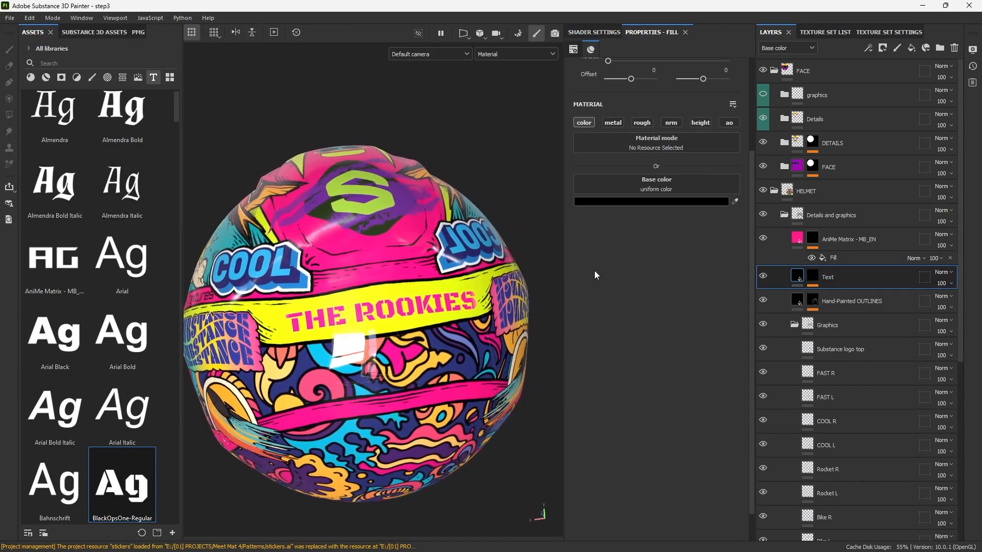
pyautogui.click(842, 259)
pyautogui.click(699, 237)
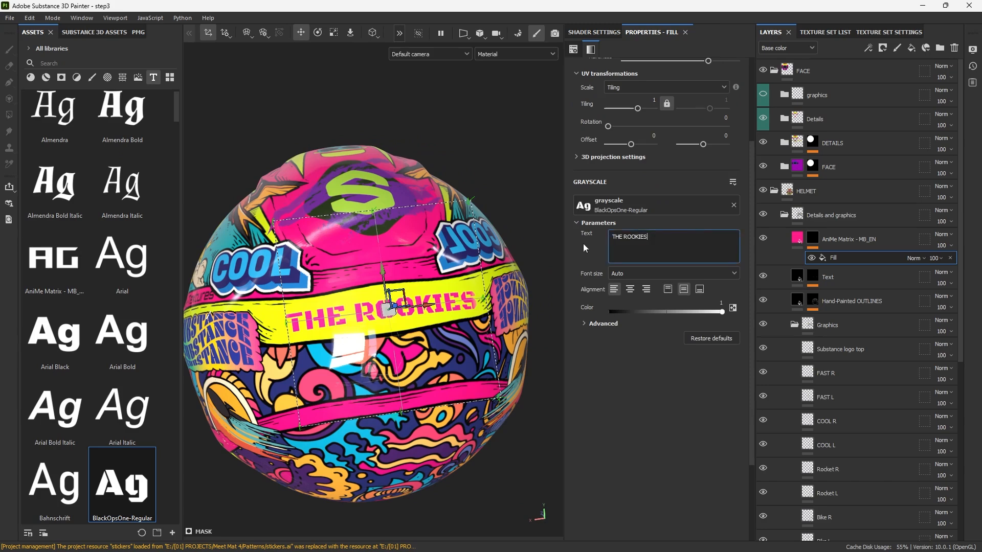
pyautogui.hotkey('ctrl', 'a')
pyautogui.write('PATTERN')
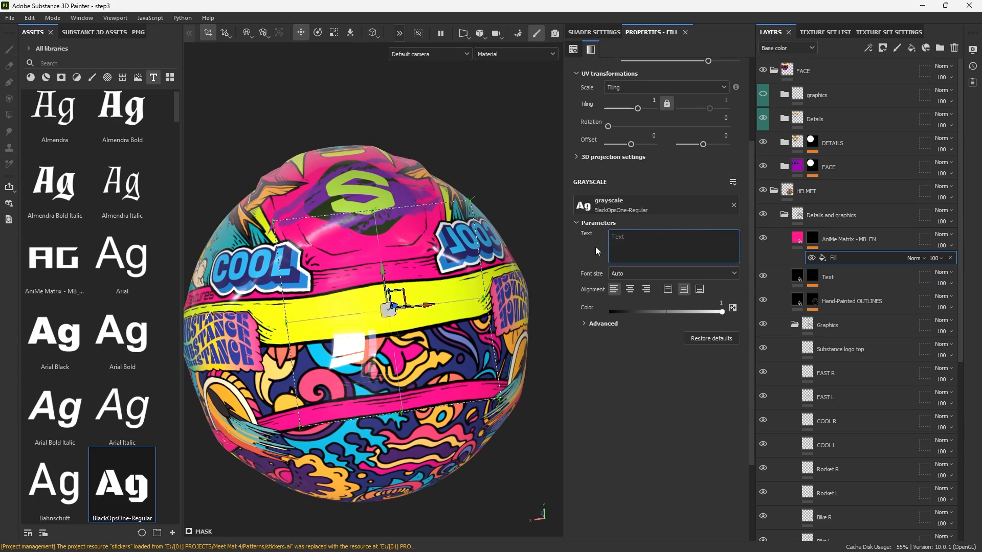
pyautogui.doubleClick(666, 234)
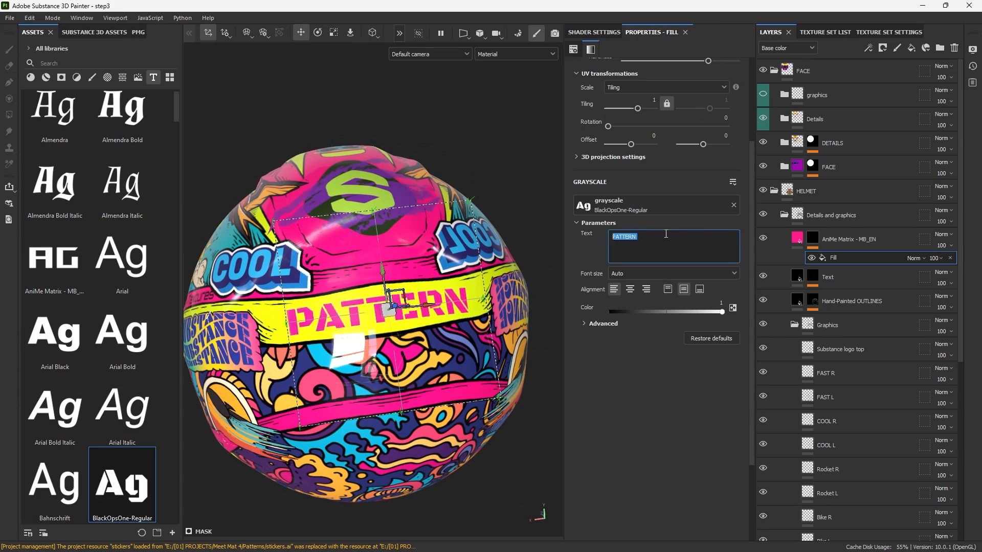
pyautogui.write('THE ROOKIES')
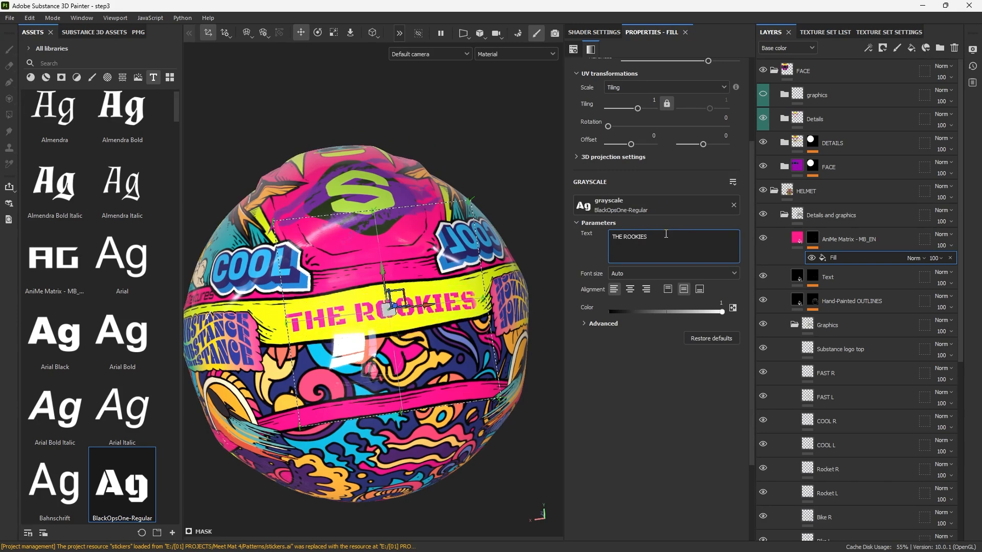
# - Enable the roughness, height and metallic channels on the AniMe Matrix - MB_EN layer
pyautogui.click(798, 240)
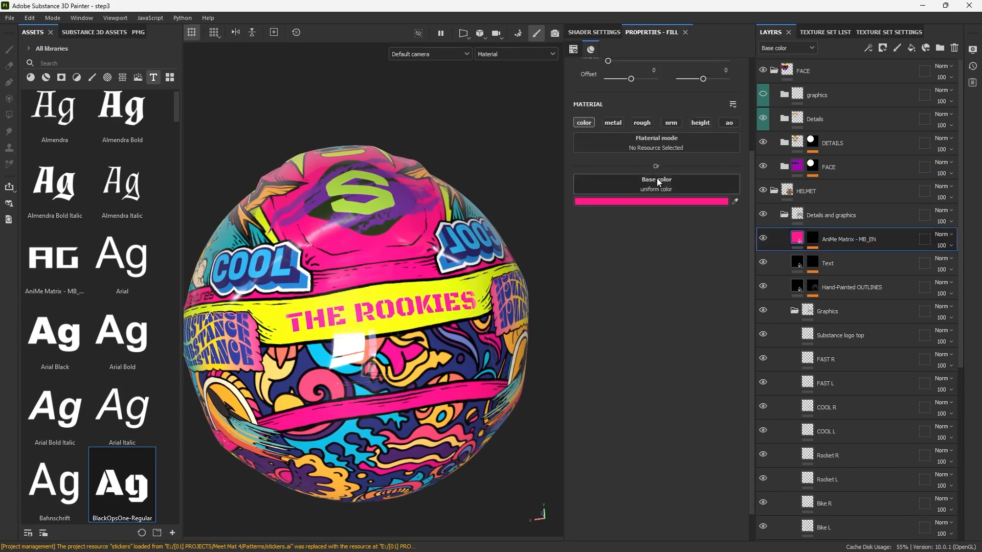
pyautogui.keyDown('alt'); pyautogui.moveTo(562, 203); pyautogui.dragTo(490, 301, button='right'); pyautogui.keyUp('alt')
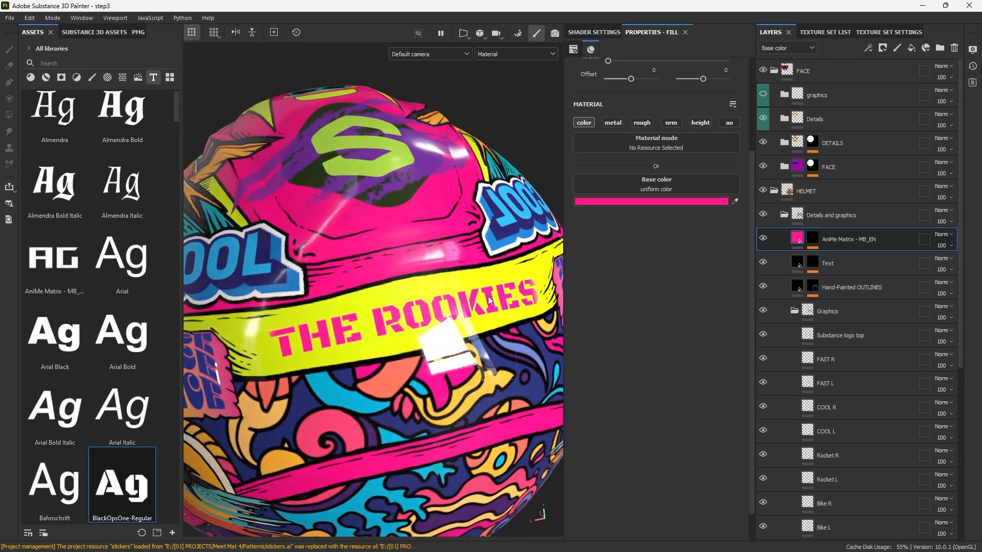
pyautogui.keyDown('alt'); pyautogui.moveTo(273, 282); pyautogui.dragTo(431, 325); pyautogui.keyUp('alt')
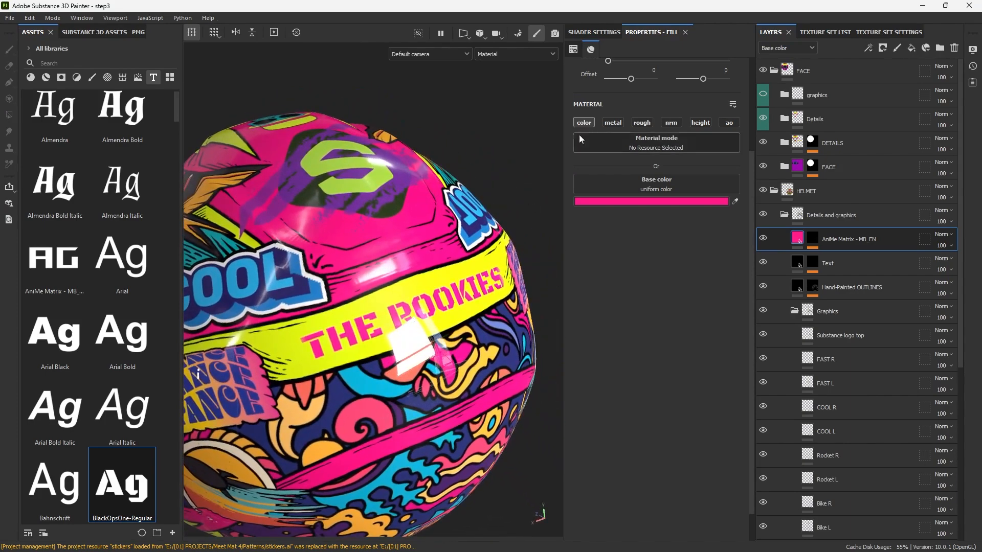
pyautogui.click(642, 123)
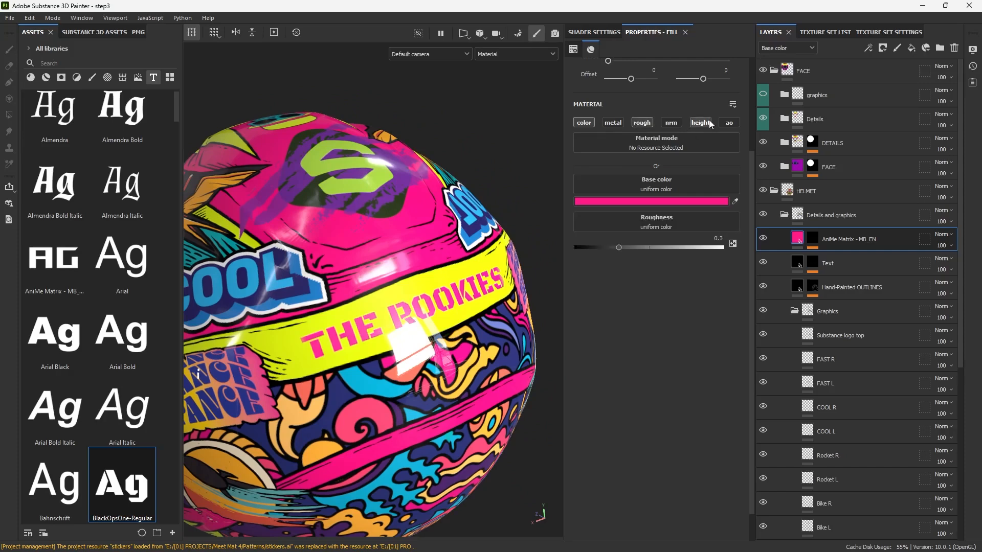
pyautogui.click(700, 123)
pyautogui.click(613, 122)
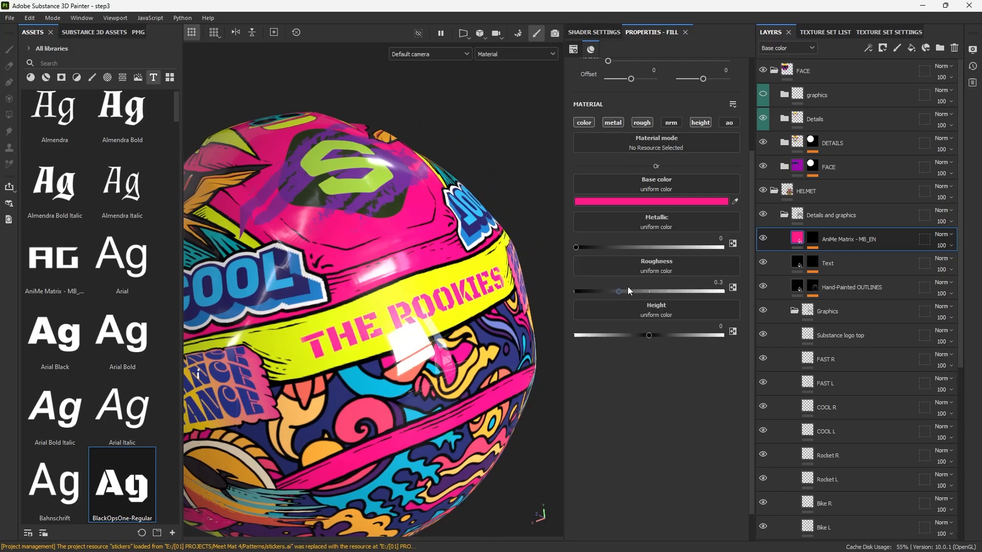
# - Set the text layer's metallic to 1 and its roughness to about 0.11, checking the reflections on the lettering
pyautogui.moveTo(673, 249); pyautogui.dragTo(737, 244)
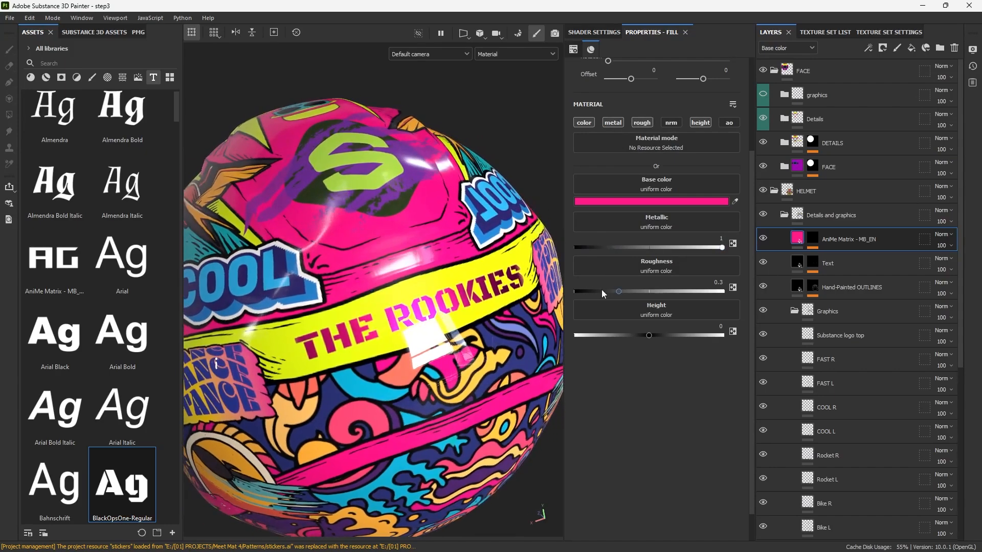
pyautogui.moveTo(599, 295); pyautogui.dragTo(592, 290)
pyautogui.keyDown('alt'); pyautogui.moveTo(413, 328); pyautogui.dragTo(404, 292); pyautogui.keyUp('alt')
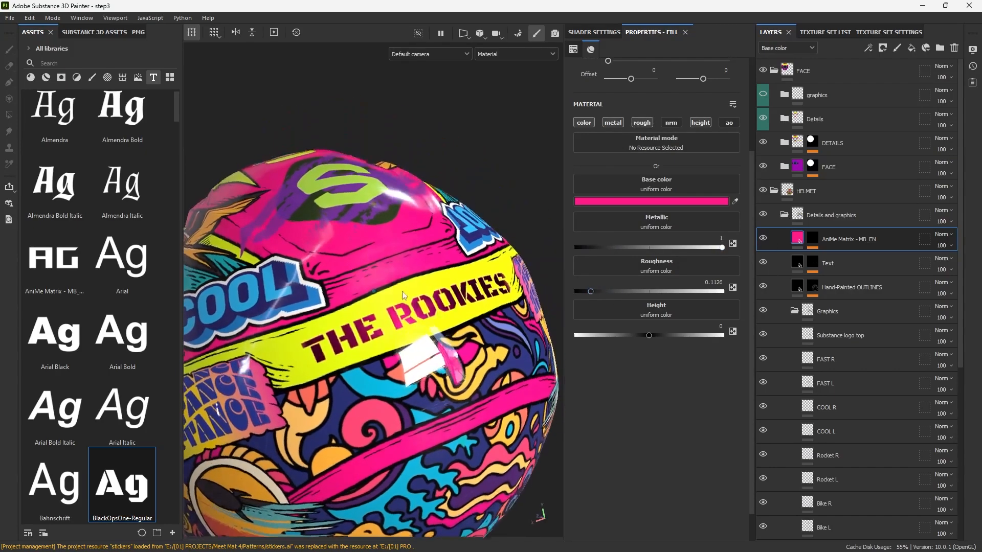
pyautogui.keyDown('shift'); pyautogui.moveTo(404, 292); pyautogui.dragTo(452, 305, button='right'); pyautogui.keyUp('shift')
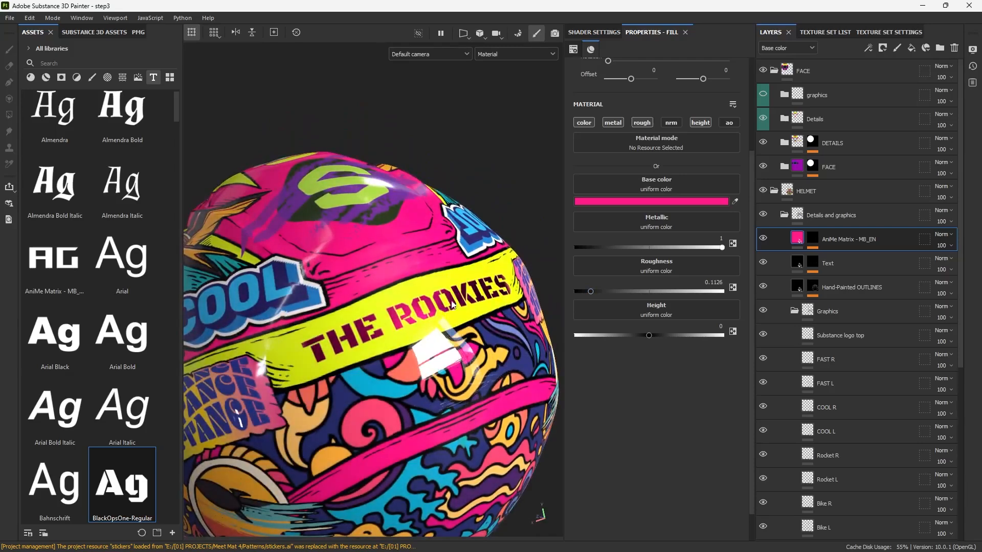
# - Try a raised height of about 0.065 on the lettering, and settle on an engraved height of about -0.05
pyautogui.moveTo(648, 335); pyautogui.dragTo(653, 336)
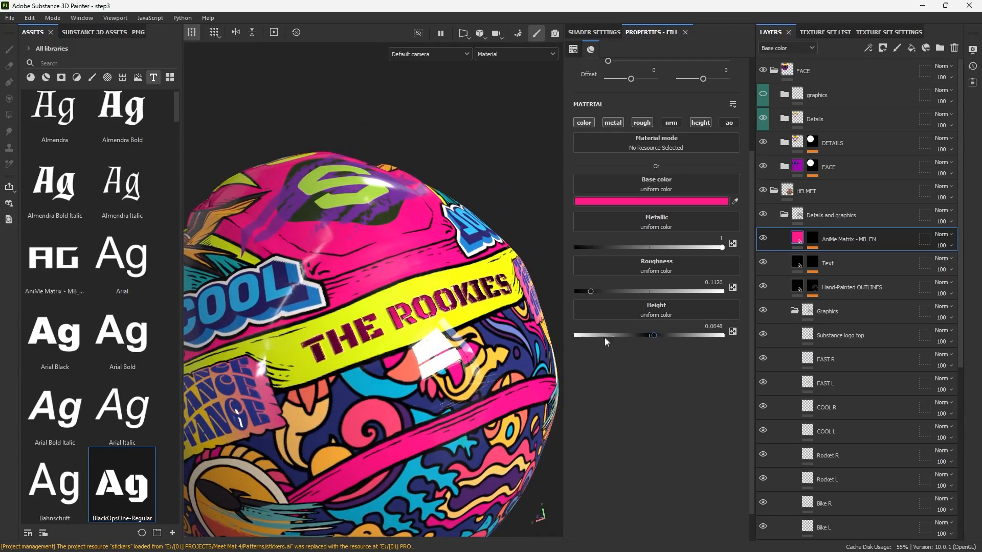
pyautogui.keyDown('shift'); pyautogui.moveTo(468, 323); pyautogui.dragTo(478, 326, button='right'); pyautogui.keyUp('shift')
pyautogui.moveTo(654, 336); pyautogui.dragTo(645, 336)
pyautogui.keyDown('shift'); pyautogui.moveTo(357, 314); pyautogui.dragTo(445, 316, button='right'); pyautogui.keyUp('shift')
pyautogui.keyDown('alt'); pyautogui.moveTo(445, 316); pyautogui.dragTo(455, 313); pyautogui.keyUp('alt')
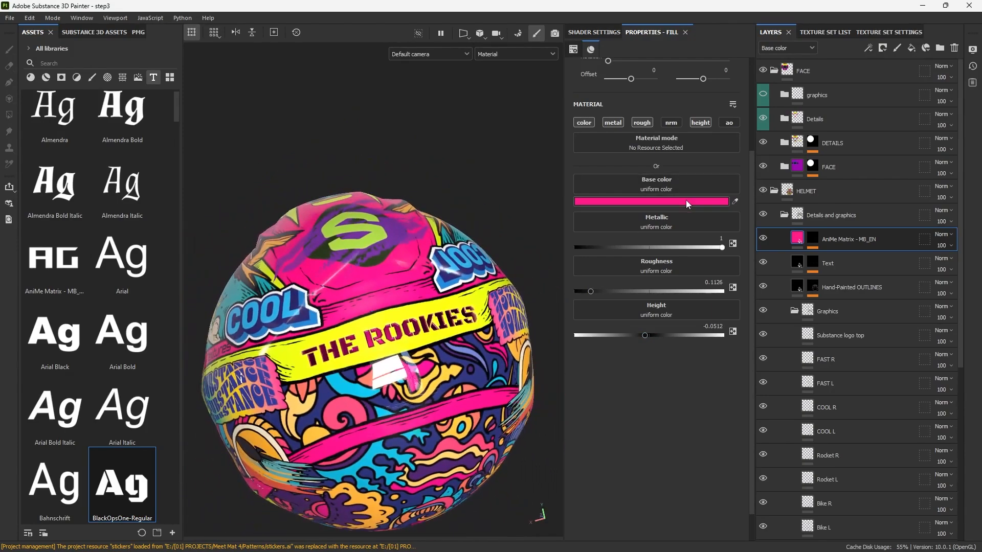
# - Change the text layer's base color to white, FFFFFF
pyautogui.click(685, 200)
pyautogui.moveTo(807, 409); pyautogui.dragTo(808, 457)
pyautogui.moveTo(775, 368)
pyautogui.mouseDown()
pyautogui.moveTo(681, 397)
pyautogui.moveTo(657, 327)
pyautogui.mouseUp()
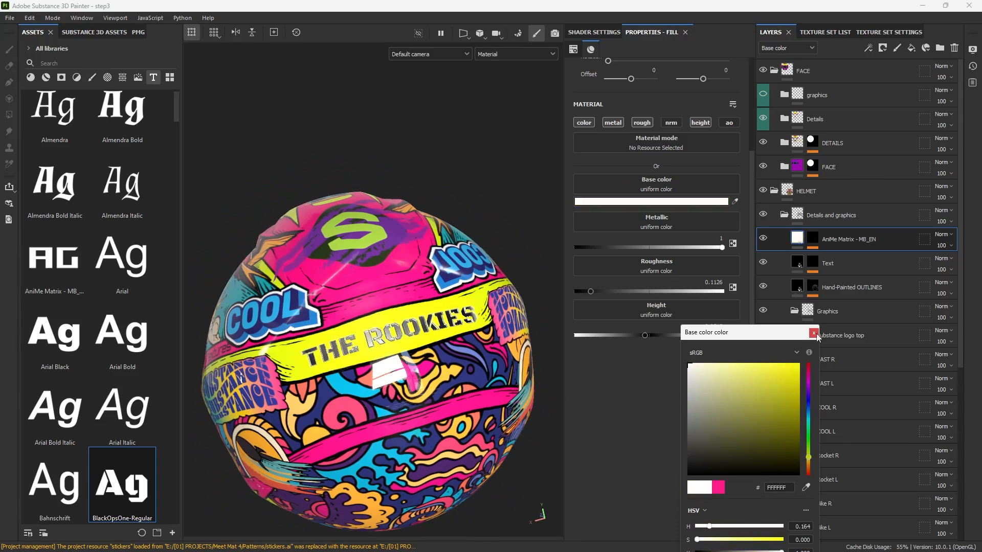
pyautogui.click(492, 288)
# - Examine the decorated helmet from the side and front, and the full character standing on its base
pyautogui.keyDown('alt'); pyautogui.moveTo(299, 351); pyautogui.dragTo(419, 269); pyautogui.keyUp('alt')
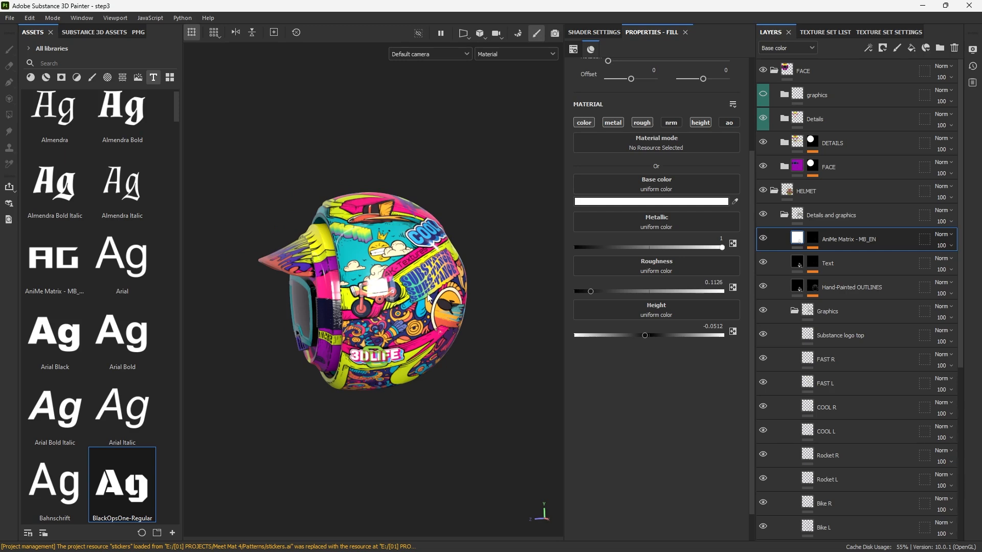
pyautogui.keyDown('alt'); pyautogui.moveTo(428, 294); pyautogui.dragTo(424, 280); pyautogui.keyUp('alt')
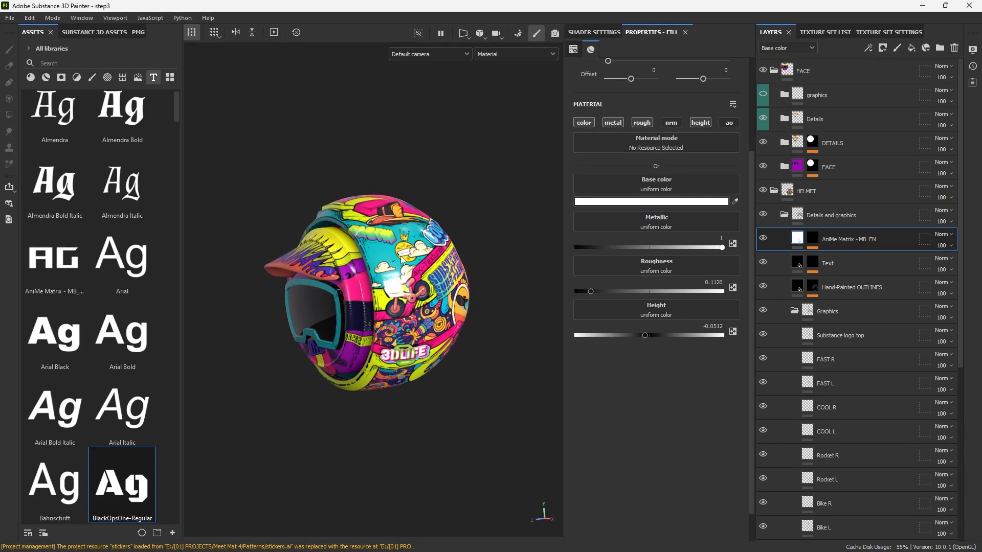
pyautogui.keyDown('alt'); pyautogui.moveTo(409, 261); pyautogui.dragTo(468, 250); pyautogui.keyUp('alt')
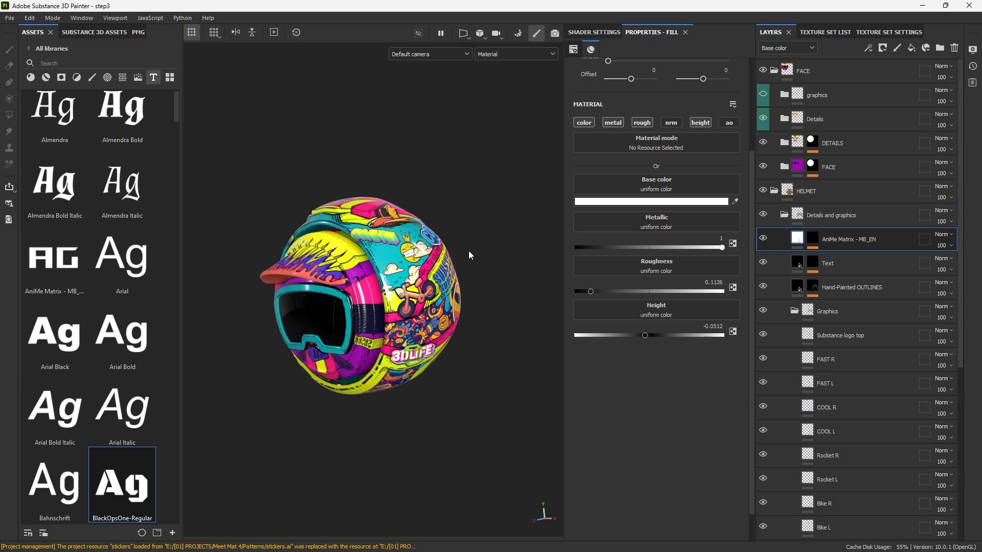
pyautogui.keyDown('alt'); pyautogui.moveTo(459, 283); pyautogui.dragTo(395, 271); pyautogui.keyUp('alt')
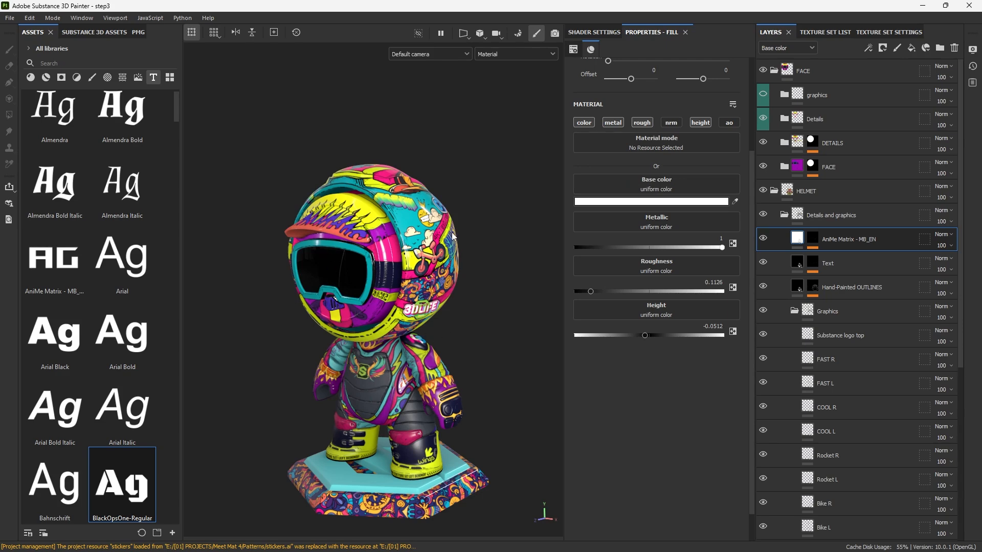
pyautogui.keyDown('alt'); pyautogui.moveTo(452, 237); pyautogui.dragTo(482, 229); pyautogui.keyUp('alt')
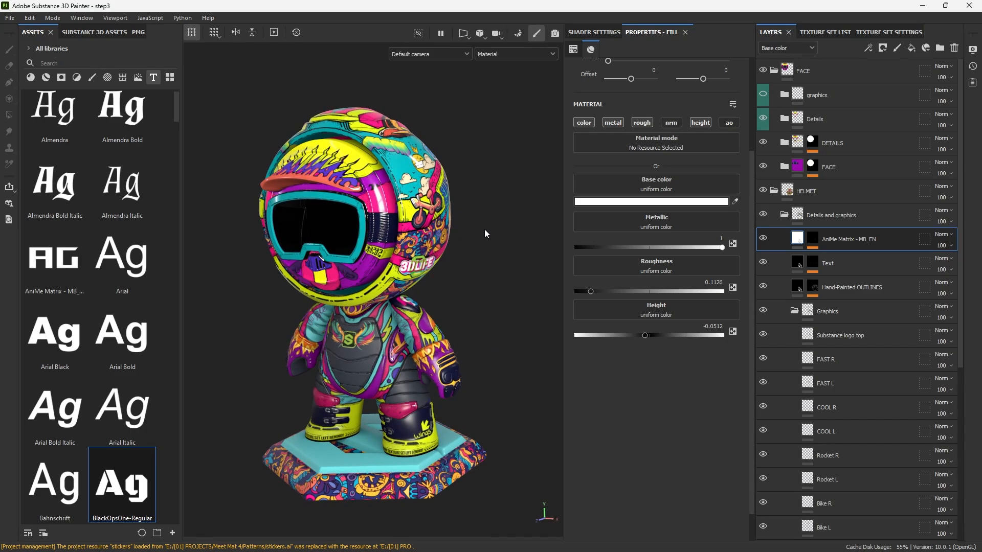
pyautogui.keyDown('alt'); pyautogui.moveTo(485, 230); pyautogui.dragTo(536, 209); pyautogui.keyUp('alt')
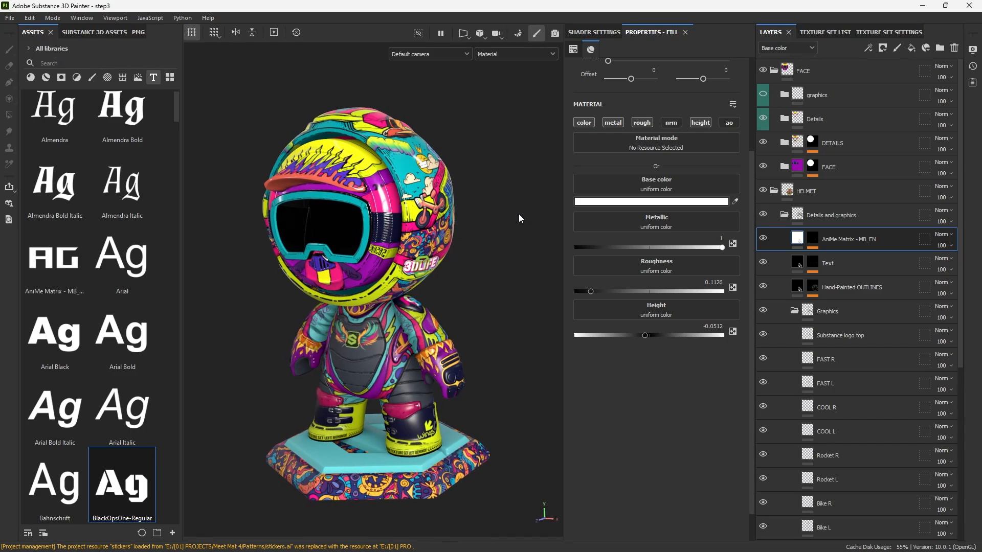